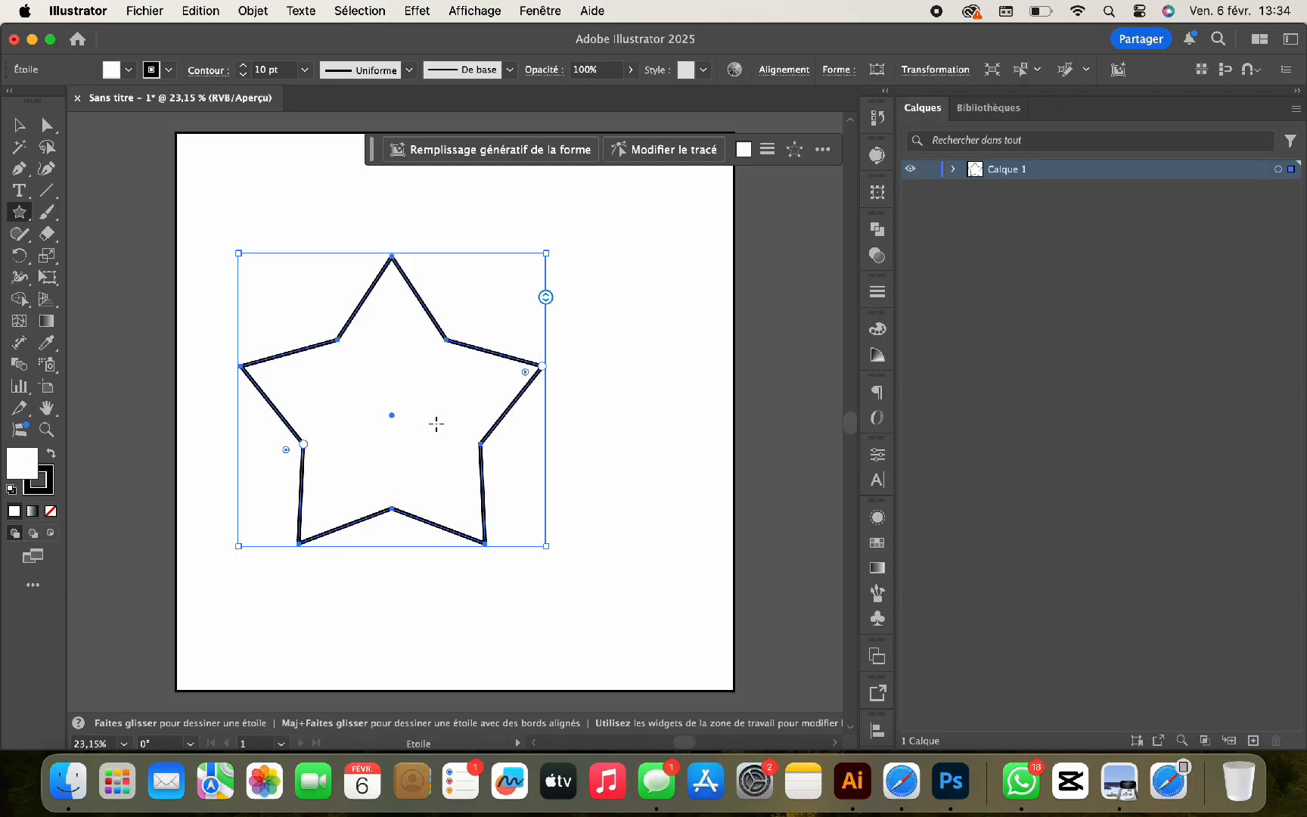
Reshape the star into a seven-lobed flower with rounded lobes and move it slightly up and to the right on the artboard.
left_click_drag(525, 371, 428, 392)
left_click_drag(497, 340, 501, 361)
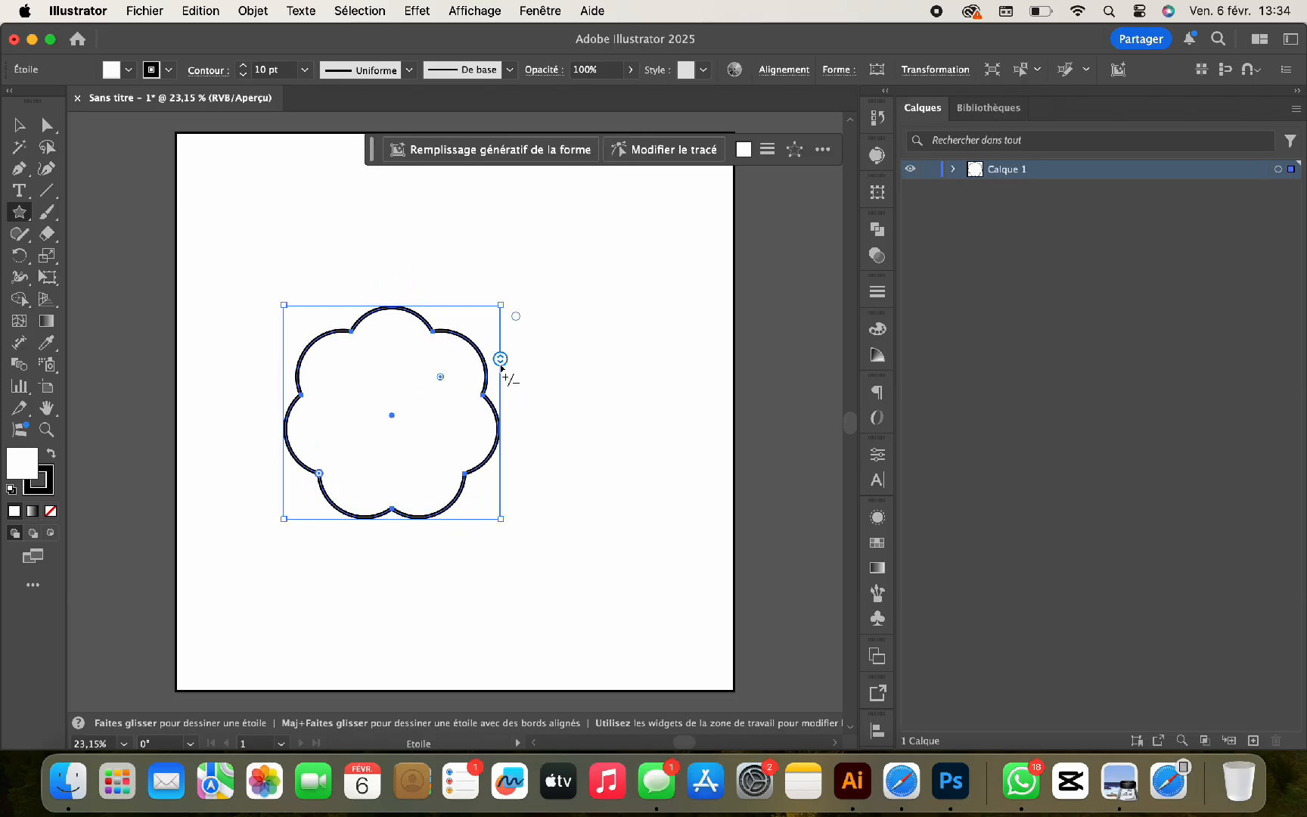
left_click_drag(390, 428, 420, 384)
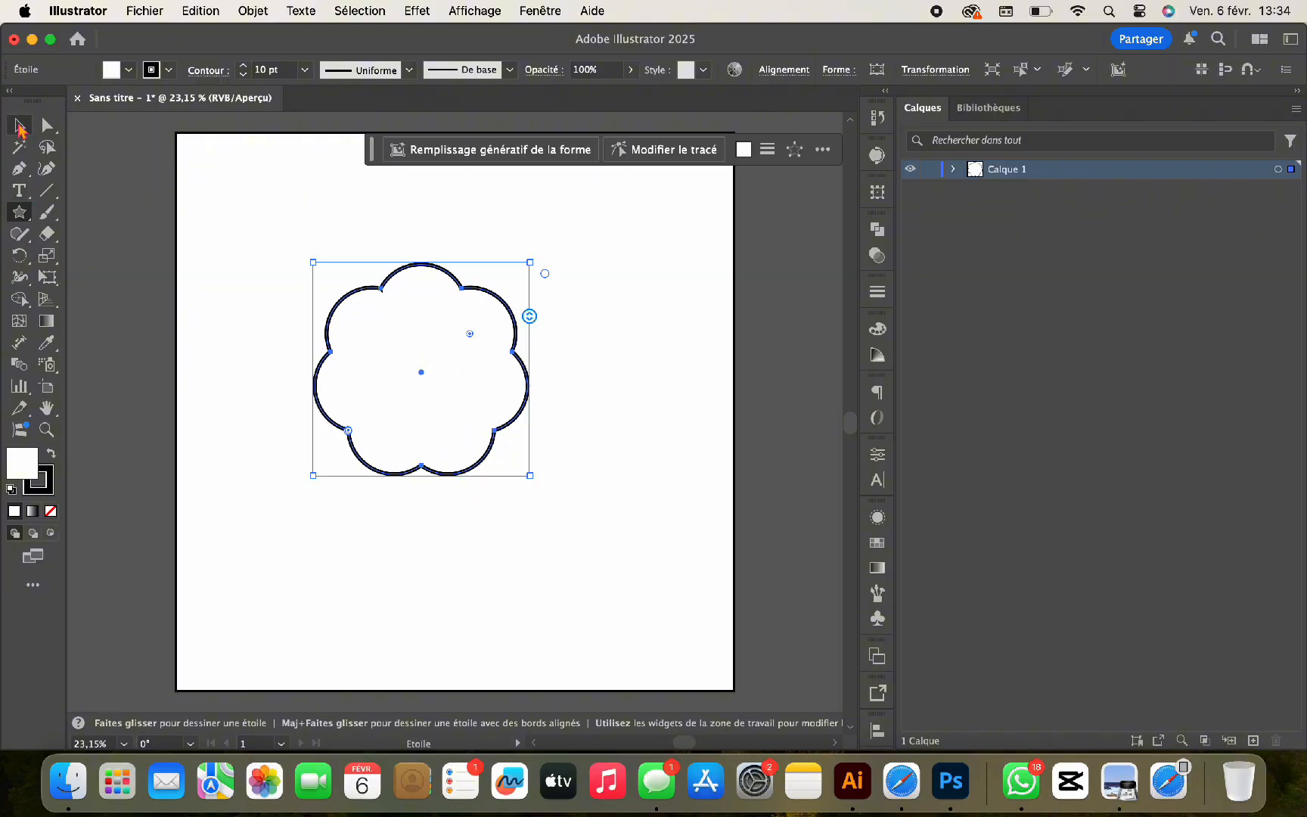
Give the flower's outline round corner joins and align its stroke to the outside.
left_click_drag(19, 211, 78, 250)
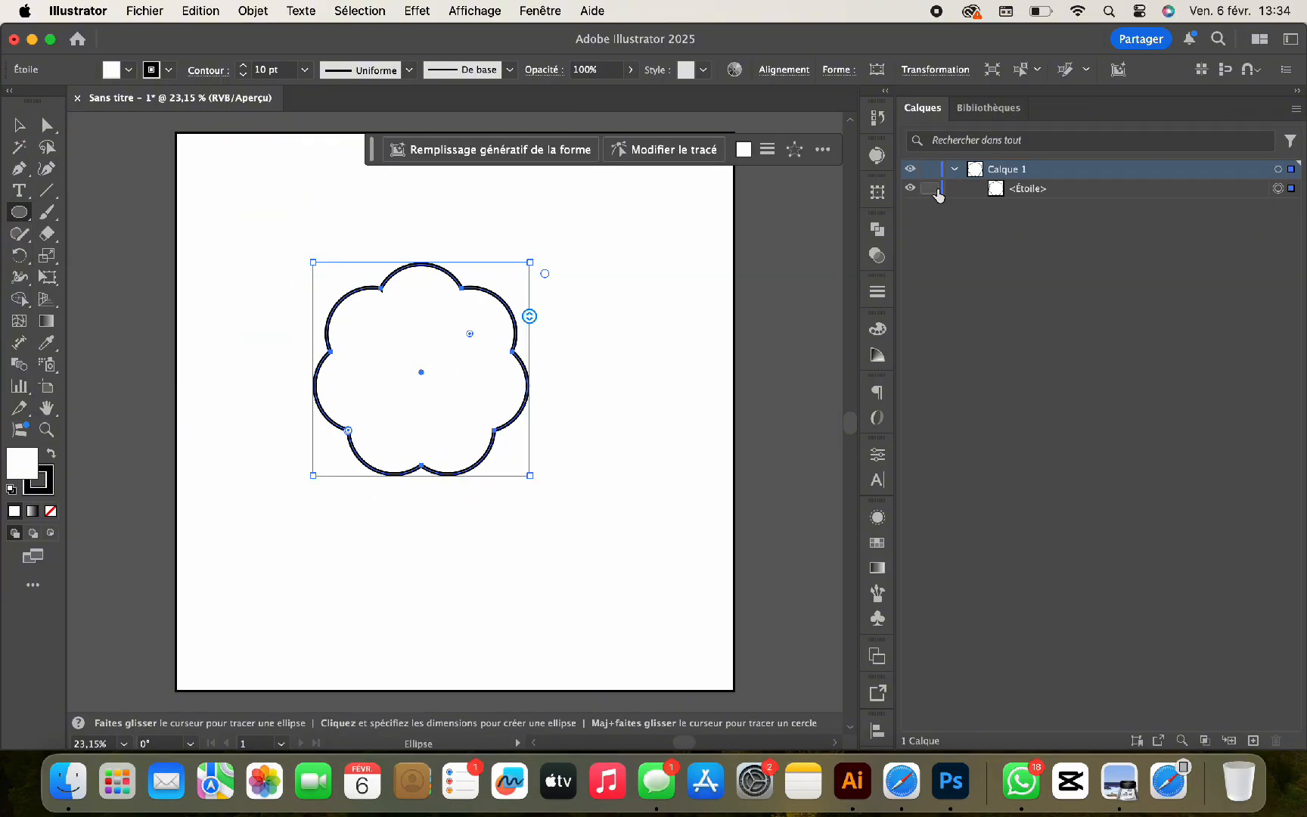
left_click(931, 189)
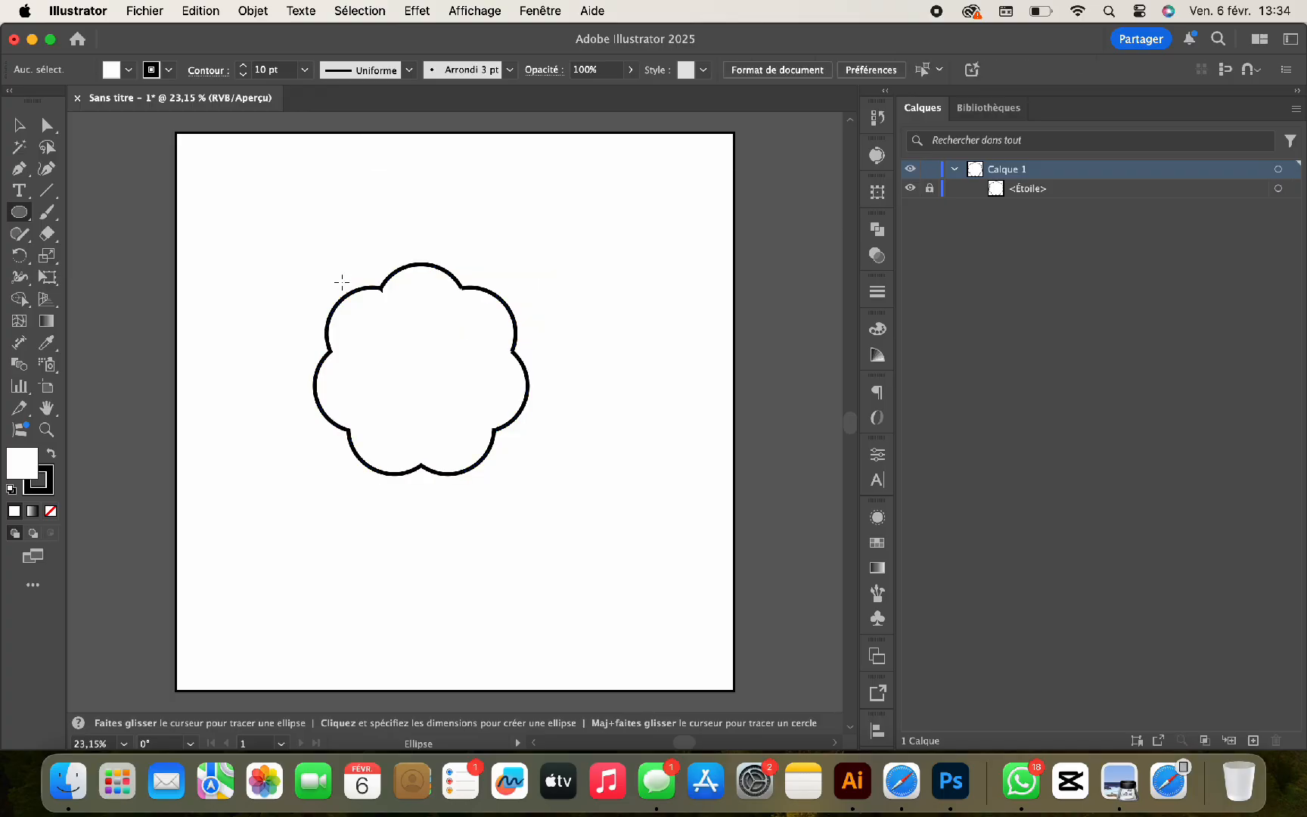
left_click(1278, 189)
left_click(879, 292)
left_click(732, 360)
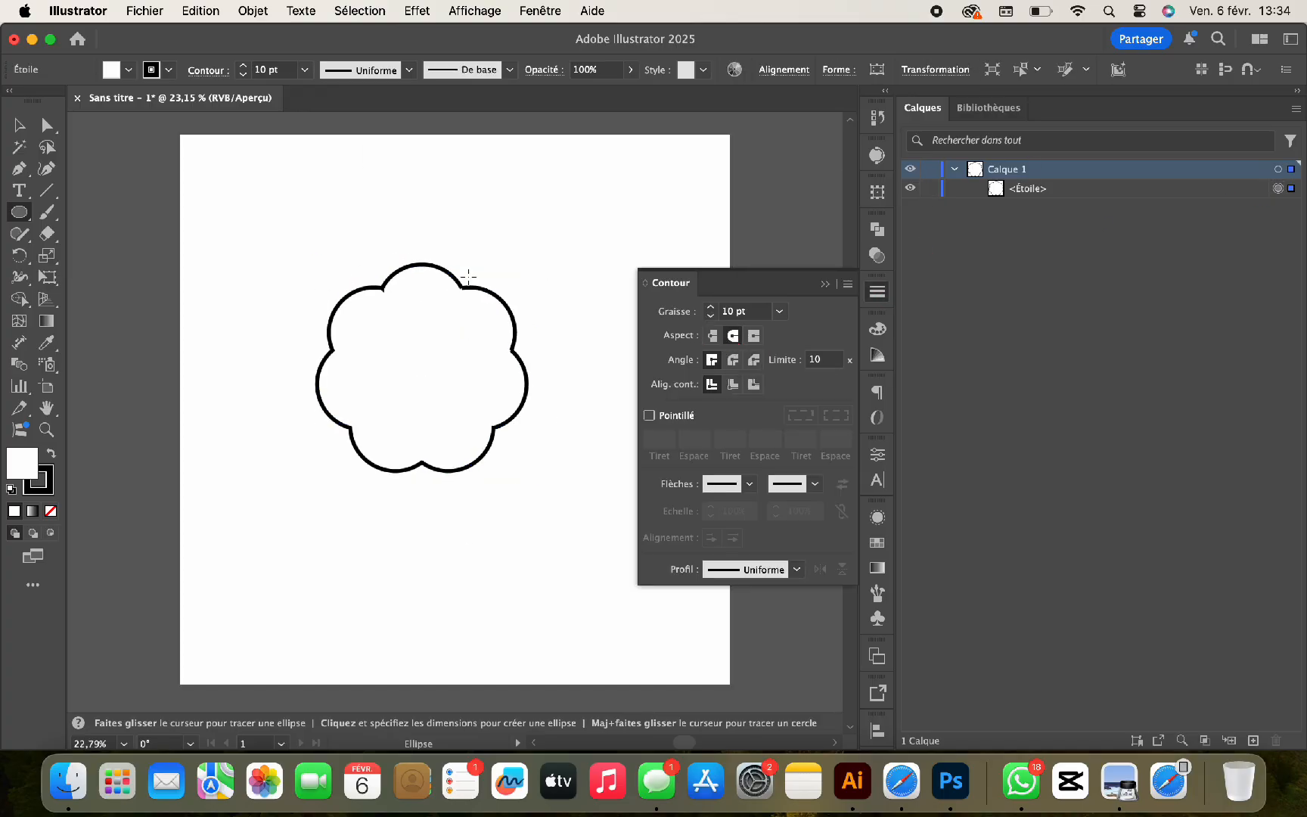
scroll(467, 277, "up", 5)
left_click(754, 383)
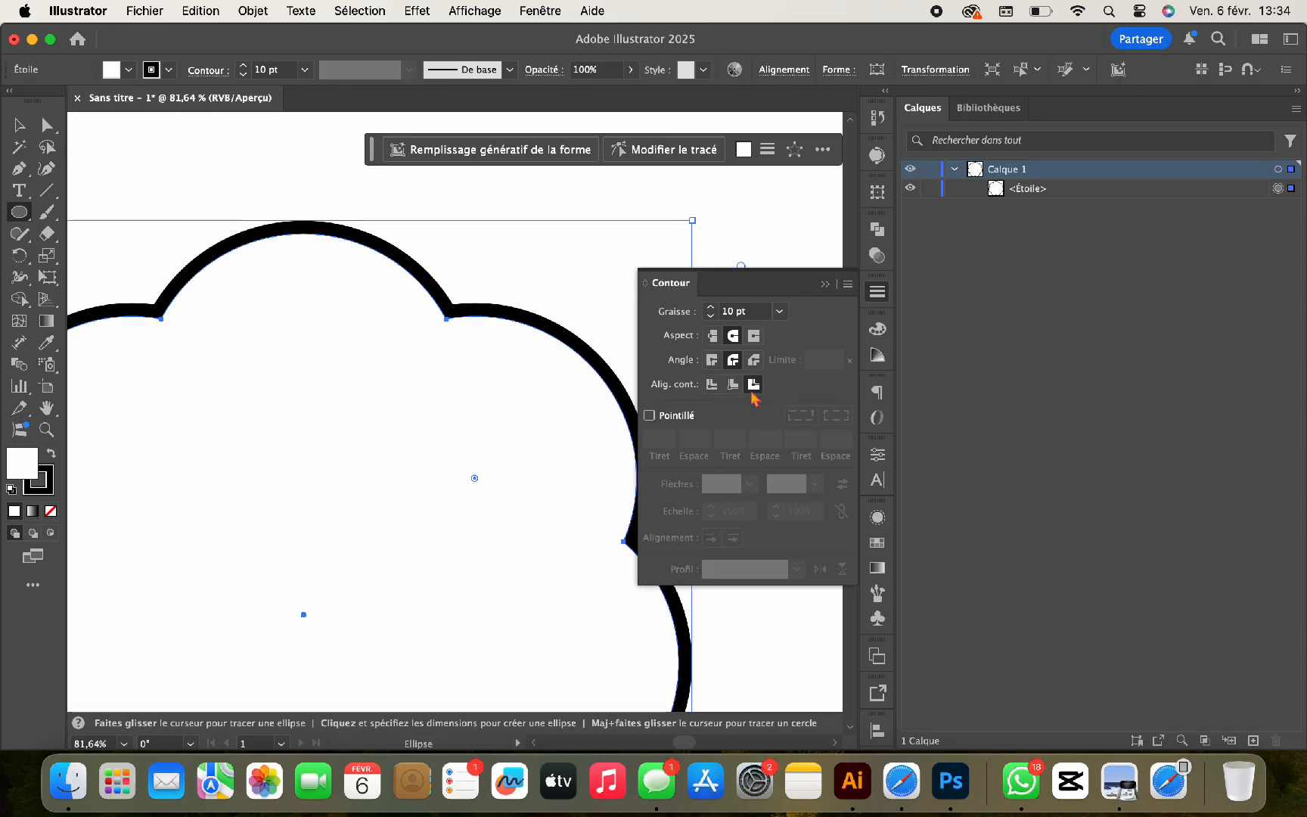
scroll(398, 356, "down", 5)
left_click(826, 283)
scroll(367, 379, "up", 5)
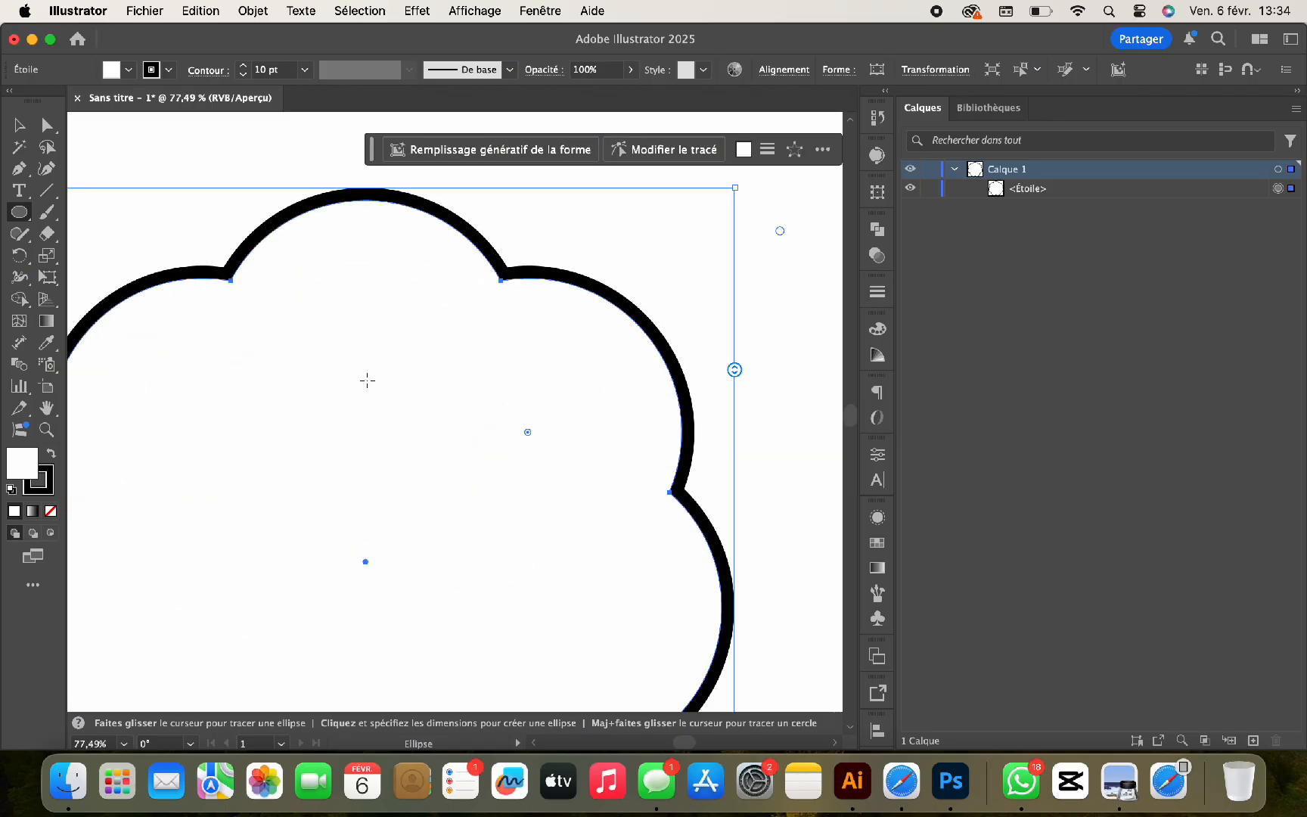
scroll(366, 380, "down", 5)
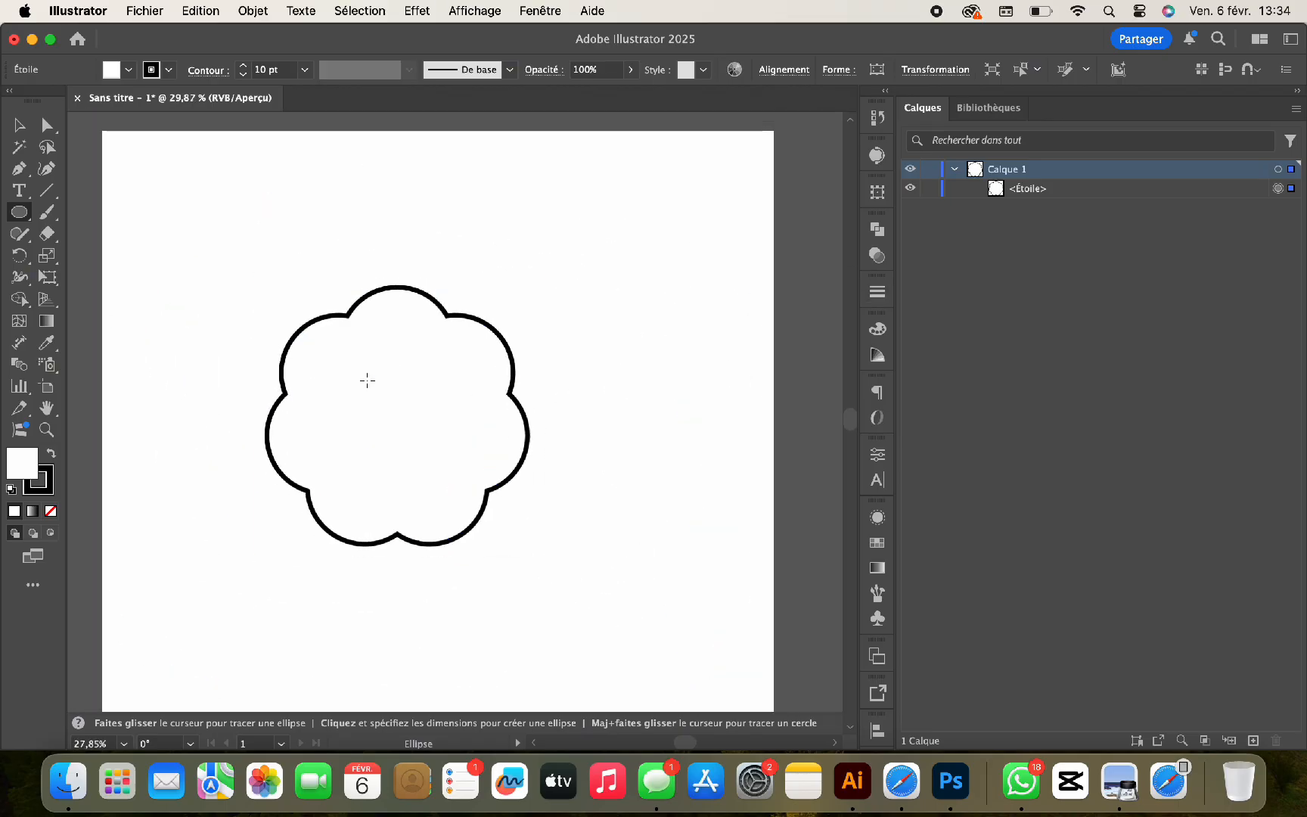
Lock the flower, draw small circles inside it and give them a black fill with no stroke.
left_click(932, 189)
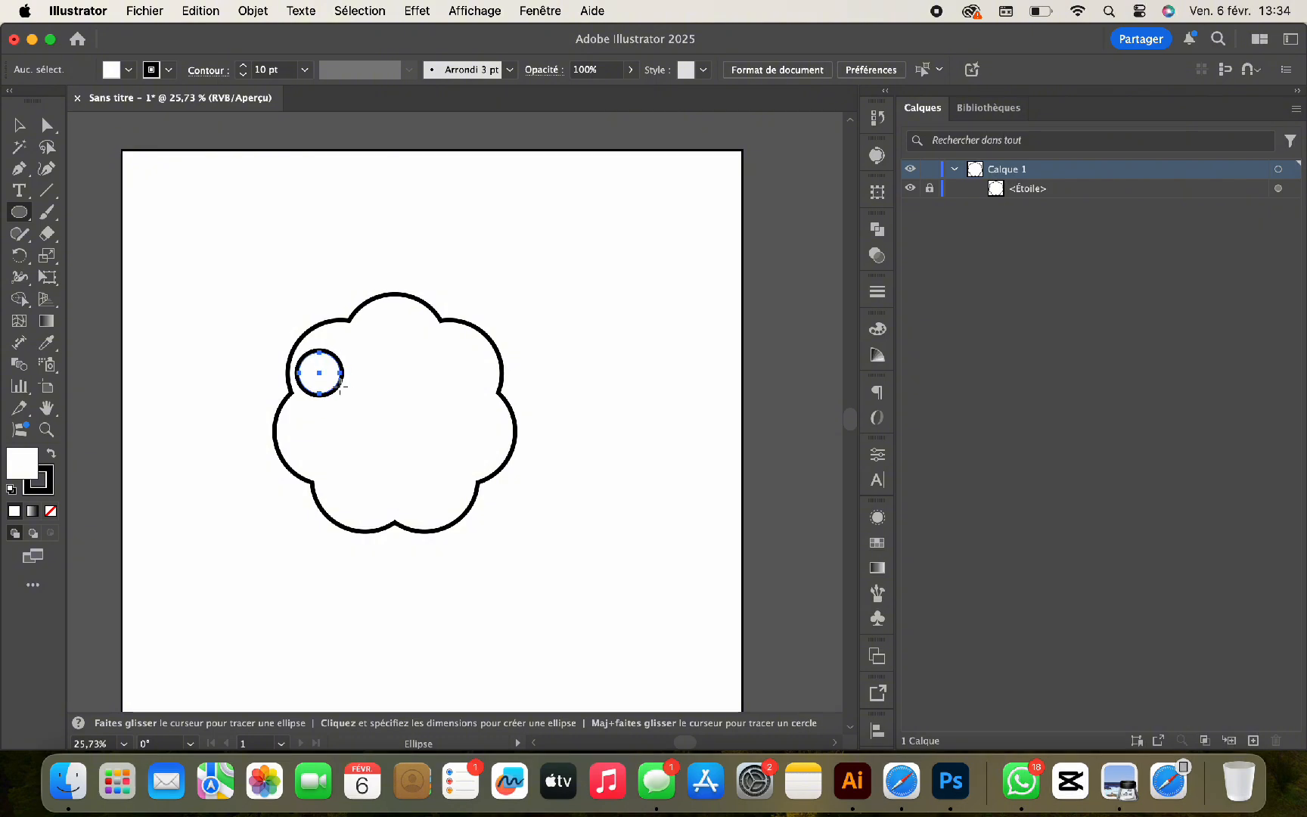
mouse_move(340, 384)
left_mouse_down()
mouse_move(307, 348)
mouse_move(430, 359)
mouse_move(440, 343)
mouse_move(337, 440)
mouse_move(356, 415)
mouse_move(346, 410)
mouse_move(483, 437)
mouse_move(502, 416)
left_mouse_up()
left_click(50, 455)
key("v")
left_click(49, 485)
left_click(51, 514)
Arrange the black oval spots inside the flower and place an enlarged, tilted one overlapping its lower-right edge.
left_click_drag(484, 442, 456, 435)
left_click_drag(456, 435, 435, 542)
left_click_drag(472, 491, 460, 477)
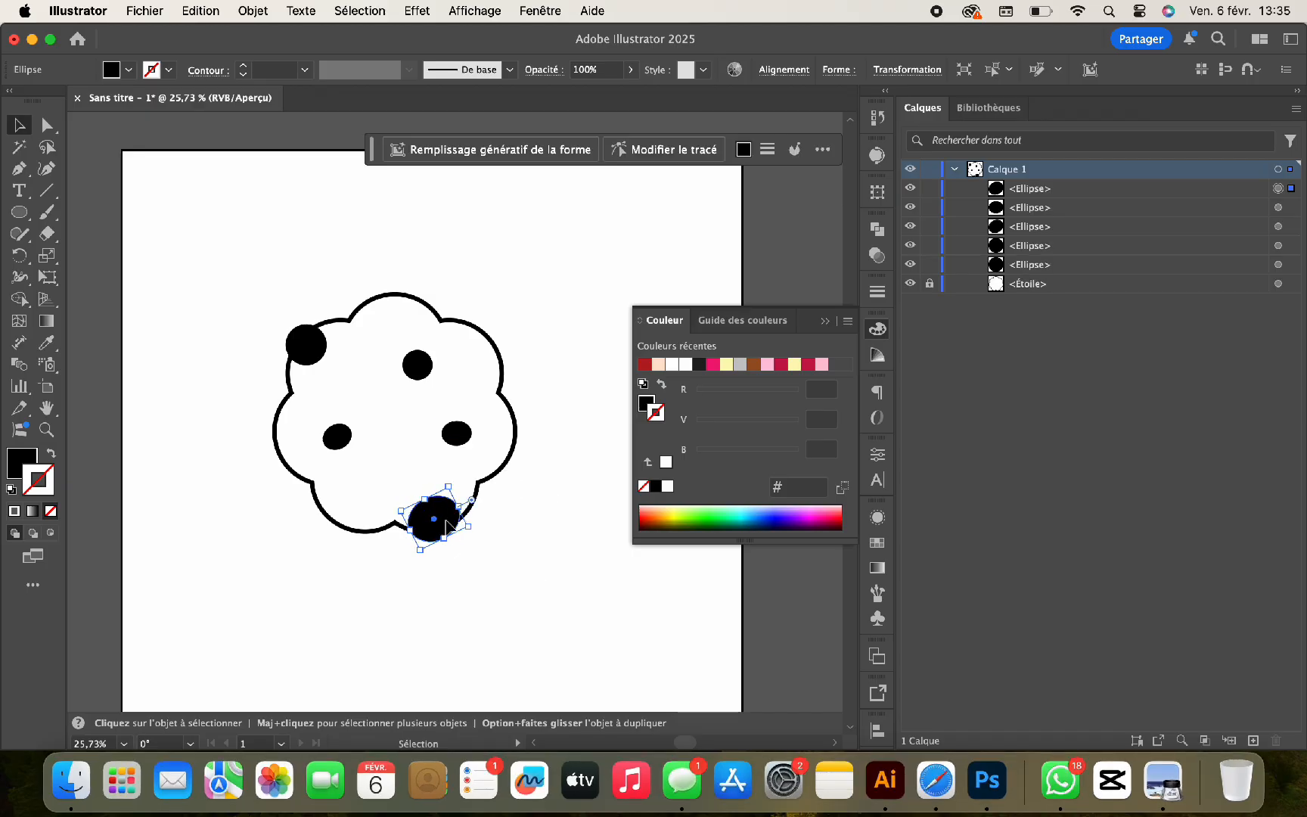
Shift the upper-right spot outward and add smaller copies of it in the lower-left and top lobes.
double_click(424, 368)
left_click_drag(437, 349, 429, 356)
double_click(379, 476)
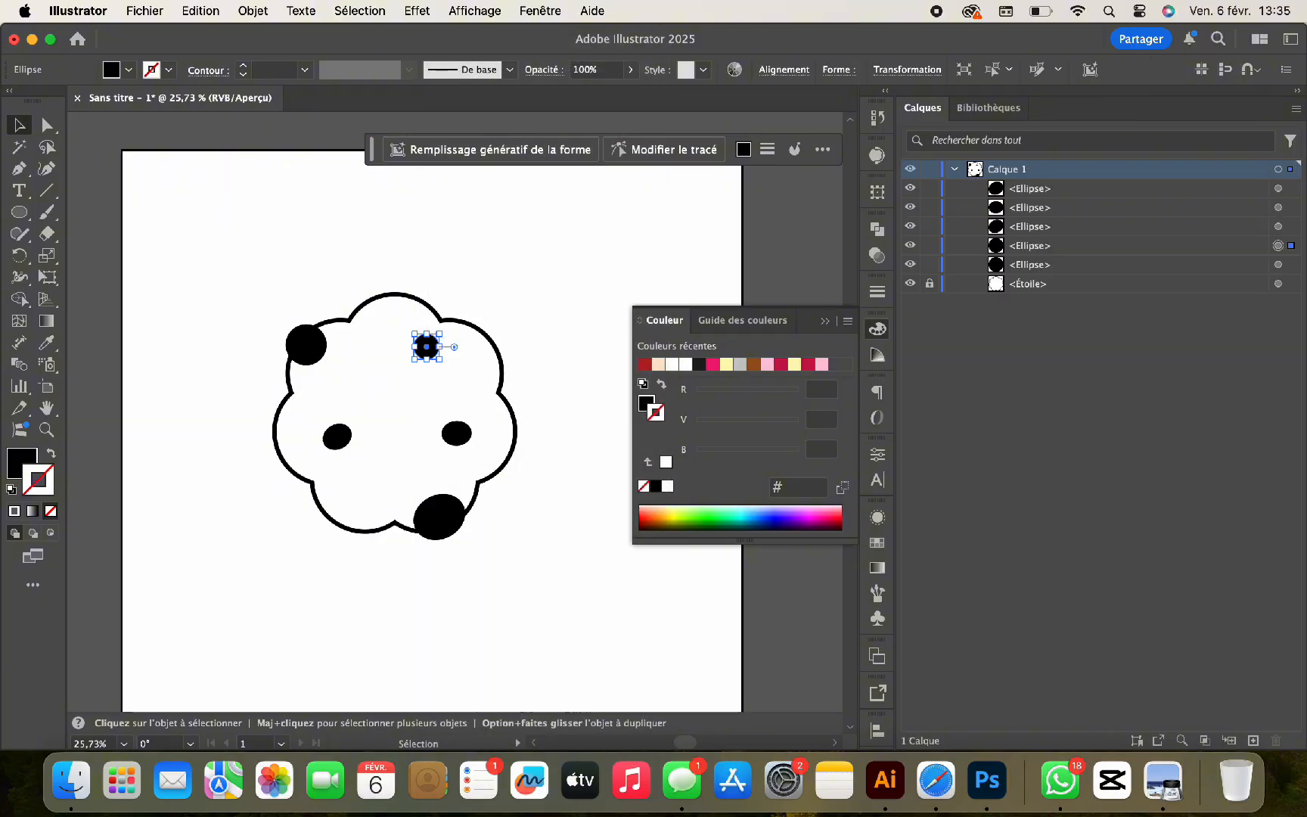
left_click_drag(427, 349, 362, 479)
left_click_drag(375, 319, 374, 317)
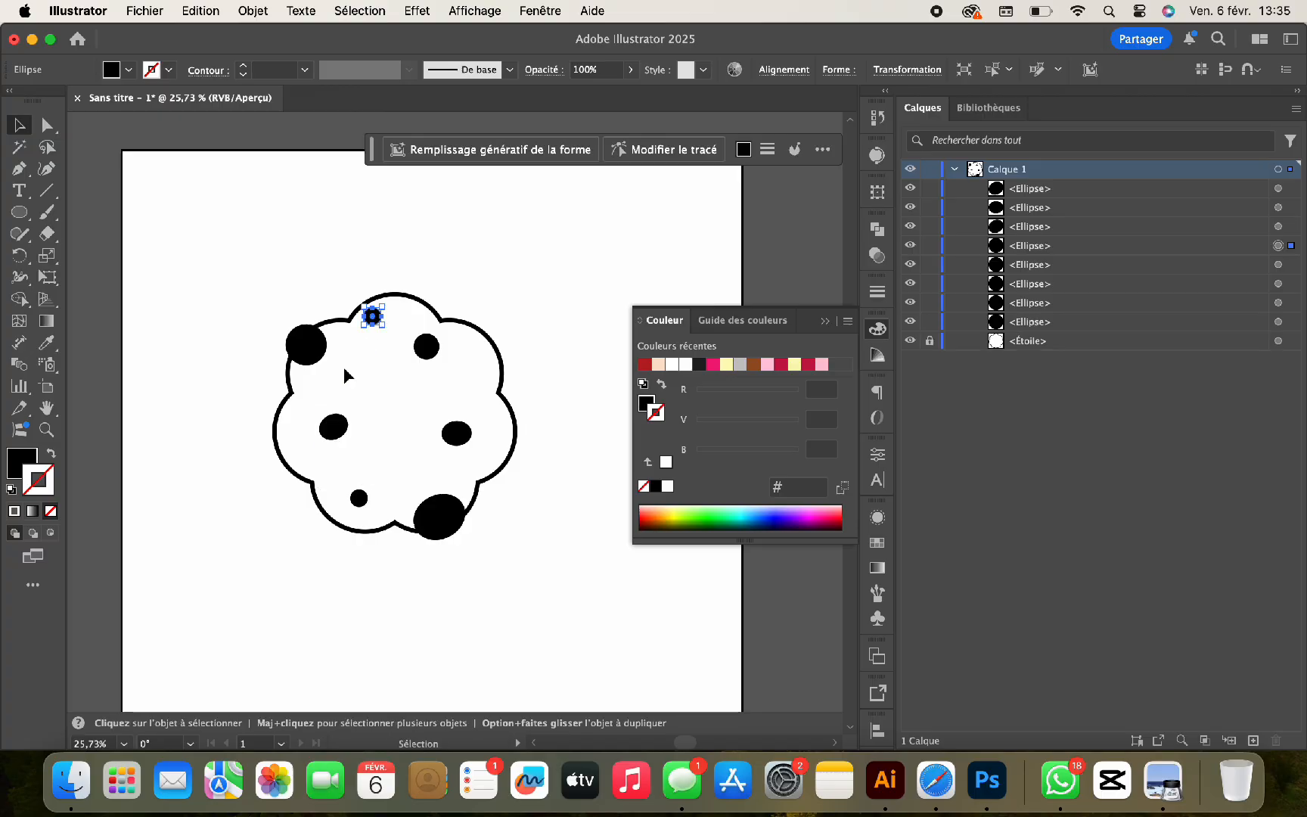
Divide the flower with the two large spots that overlap its edge, using the Pathfinder Divide operation.
left_click(309, 357)
left_click(379, 417, "shift")
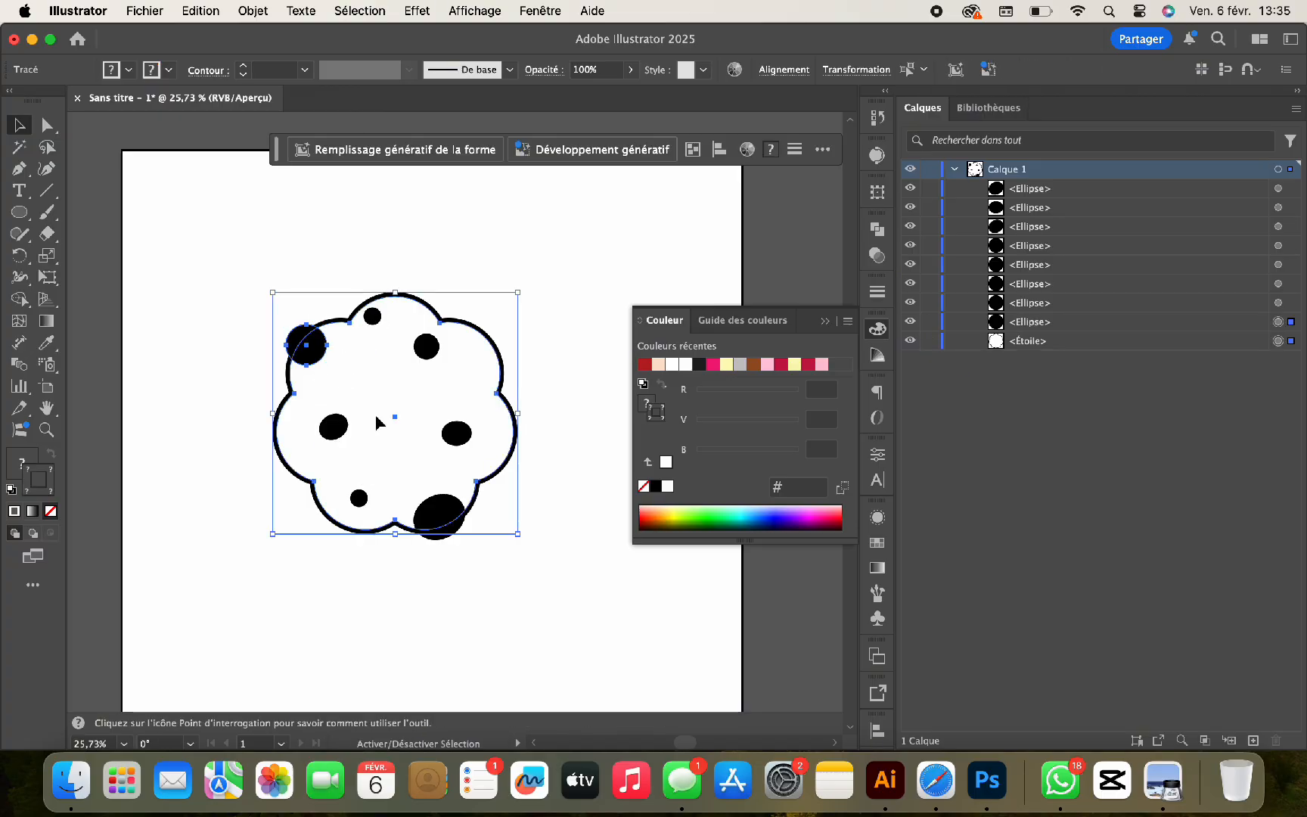
left_click(442, 516, "shift")
left_click(878, 230)
left_click(660, 316)
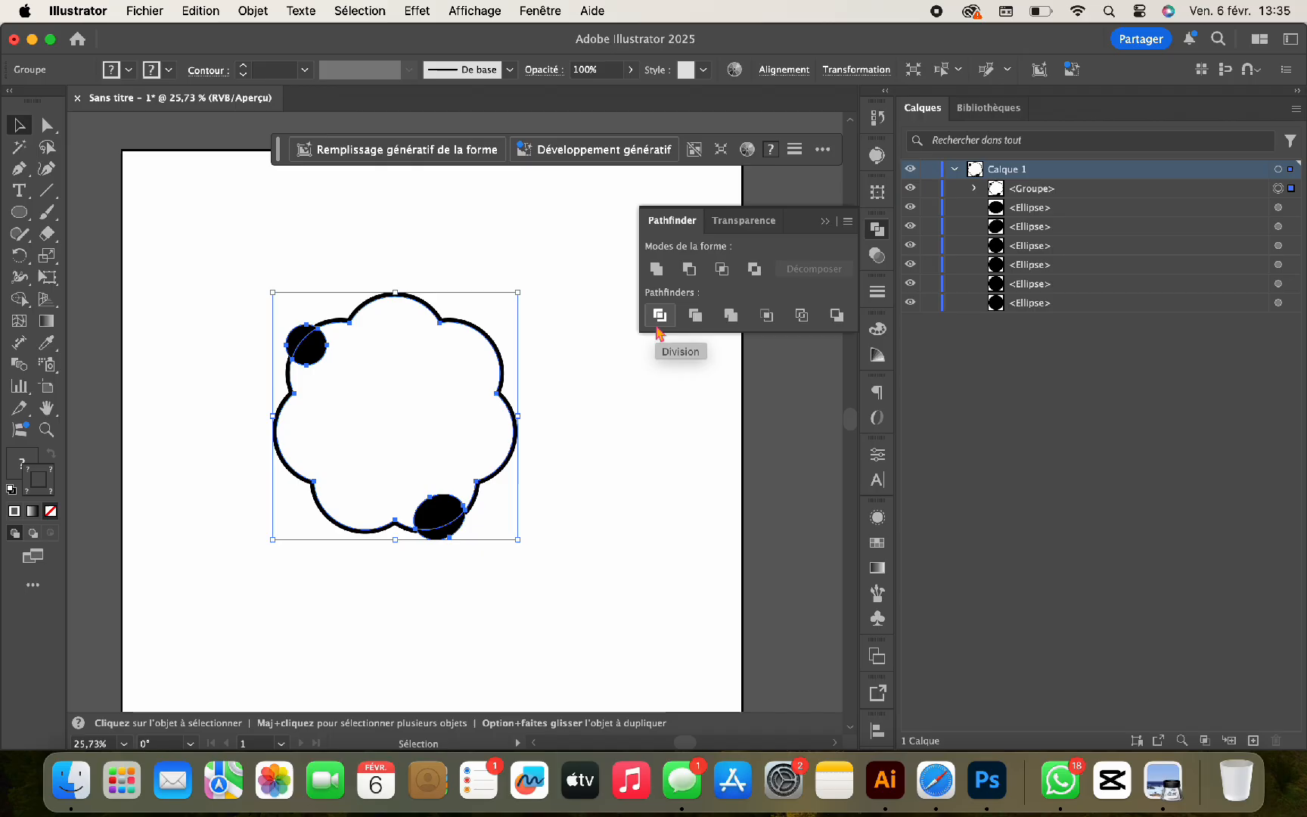
Send the divided group beneath all the ellipses in the layer order and expand it to list its paths.
left_click(826, 222)
left_click_drag(991, 192, 1018, 309)
left_click(976, 302)
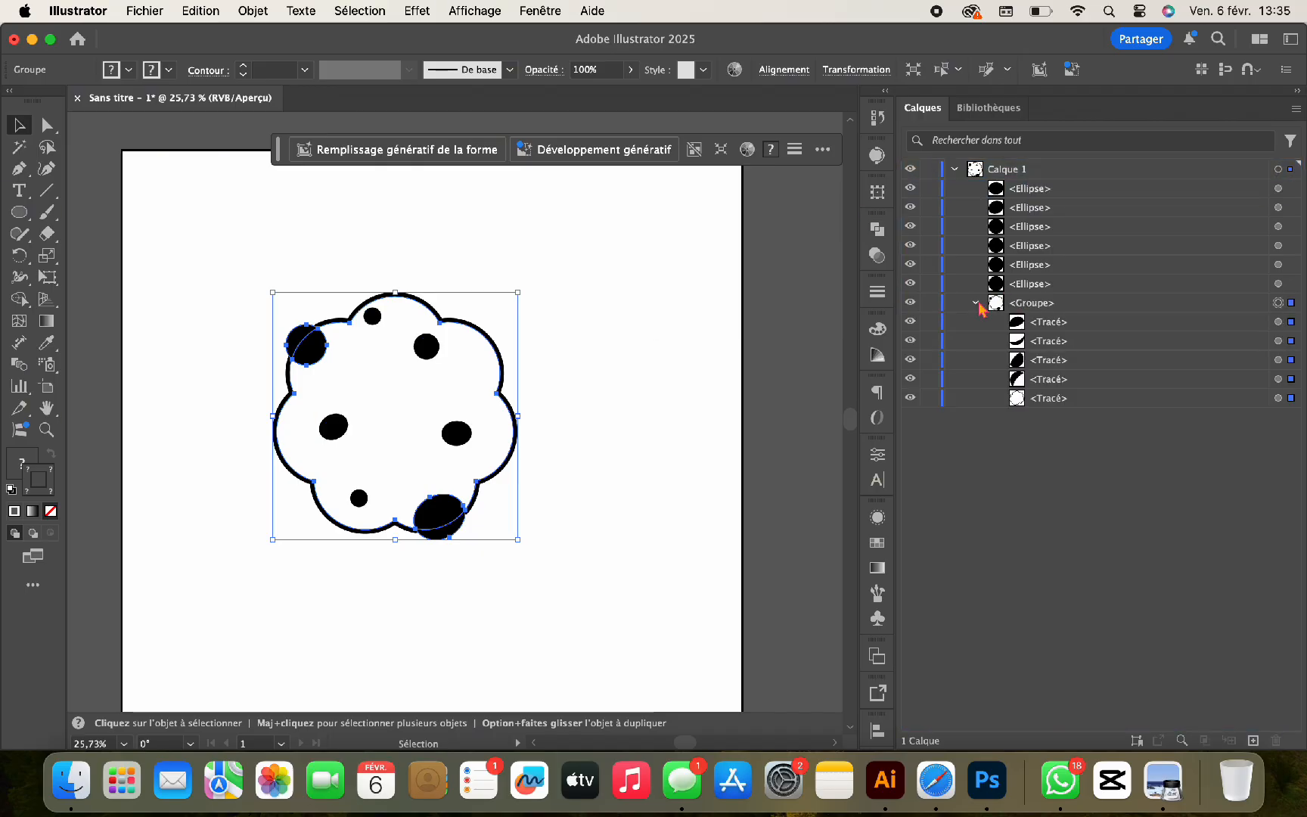
left_click(1279, 340)
key("Delete")
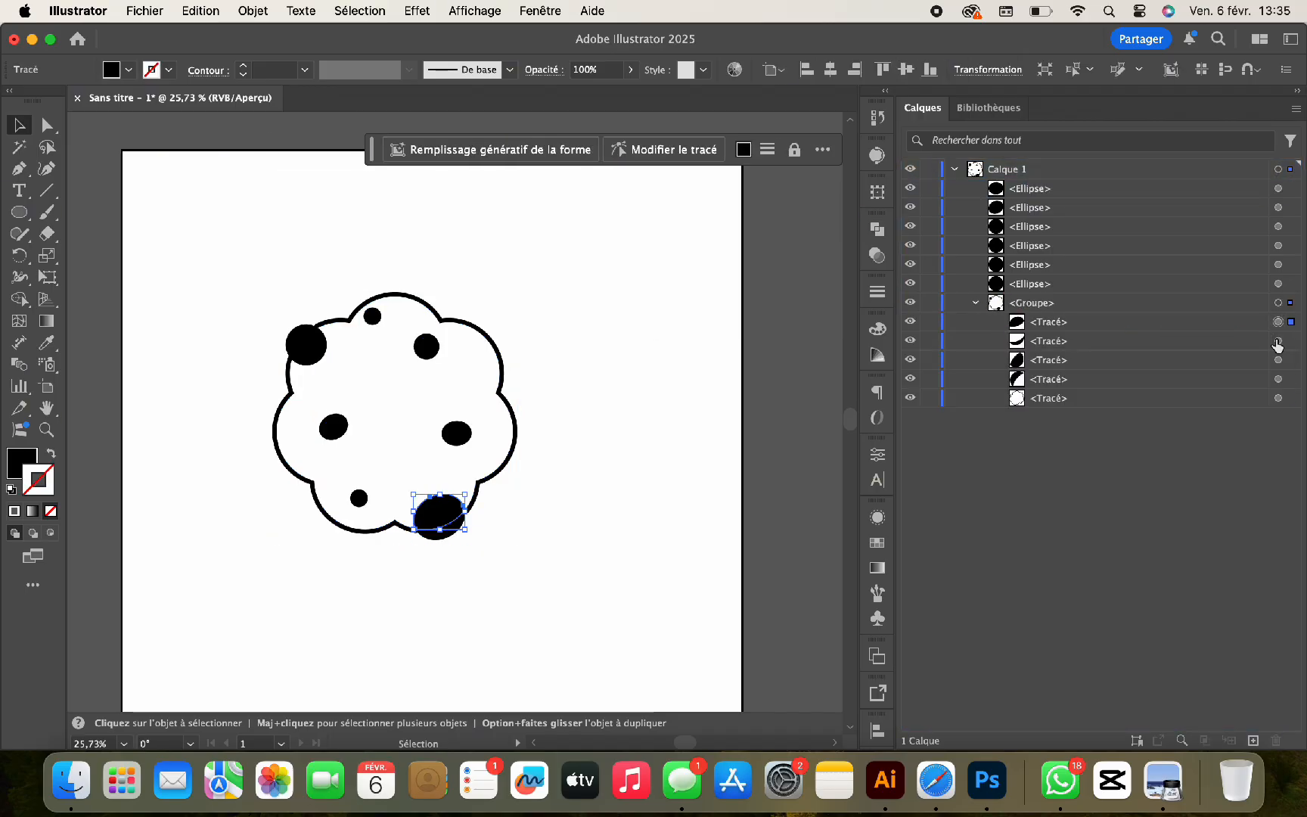
key("super+z")
Hide the outer piece of the lower-right spot and shift the remaining piece outward to meet the outline's outer edge.
left_click(910, 340)
left_click(1277, 322)
scroll(501, 607, "up", 5)
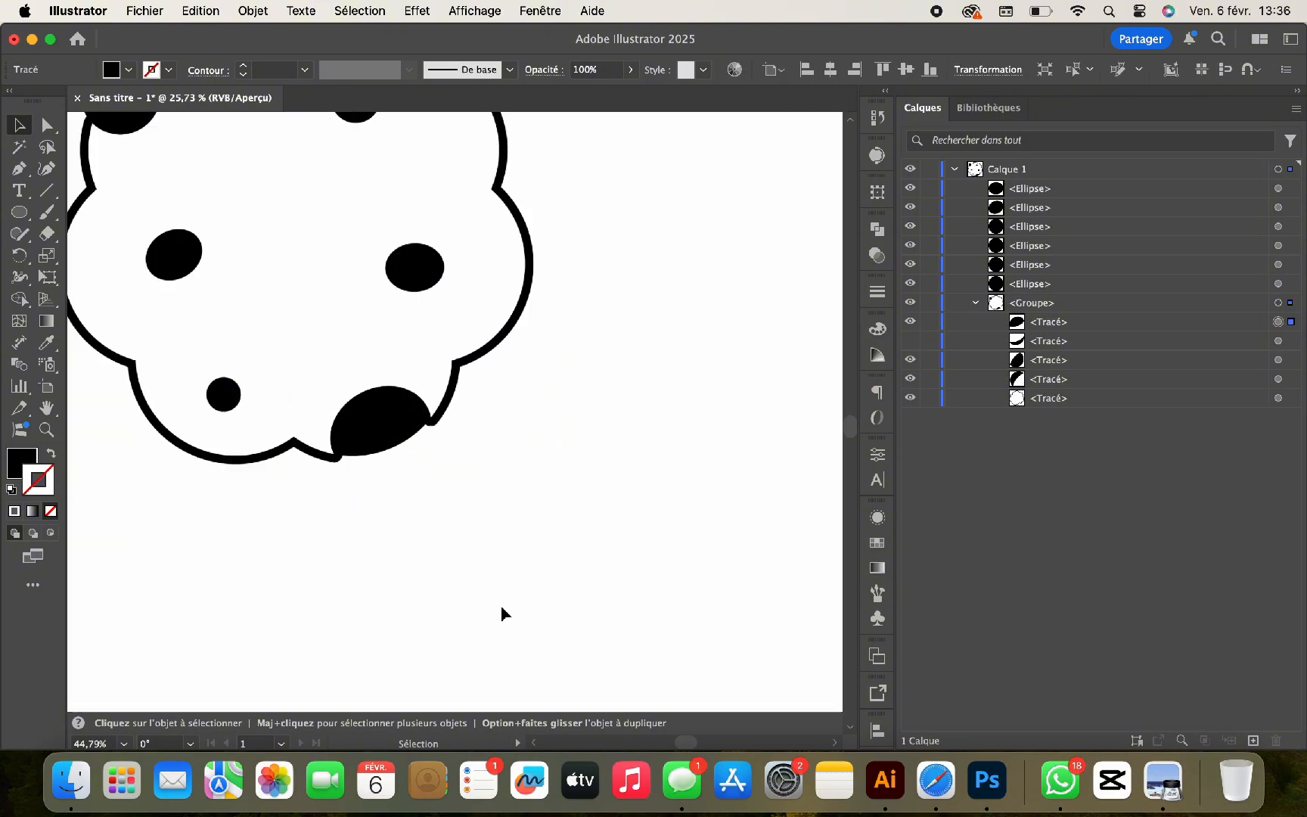
scroll(501, 607, "up", 4)
left_click_drag(370, 401, 374, 413)
scroll(374, 413, "down", 5)
left_click(450, 469)
scroll(450, 469, "down", 3)
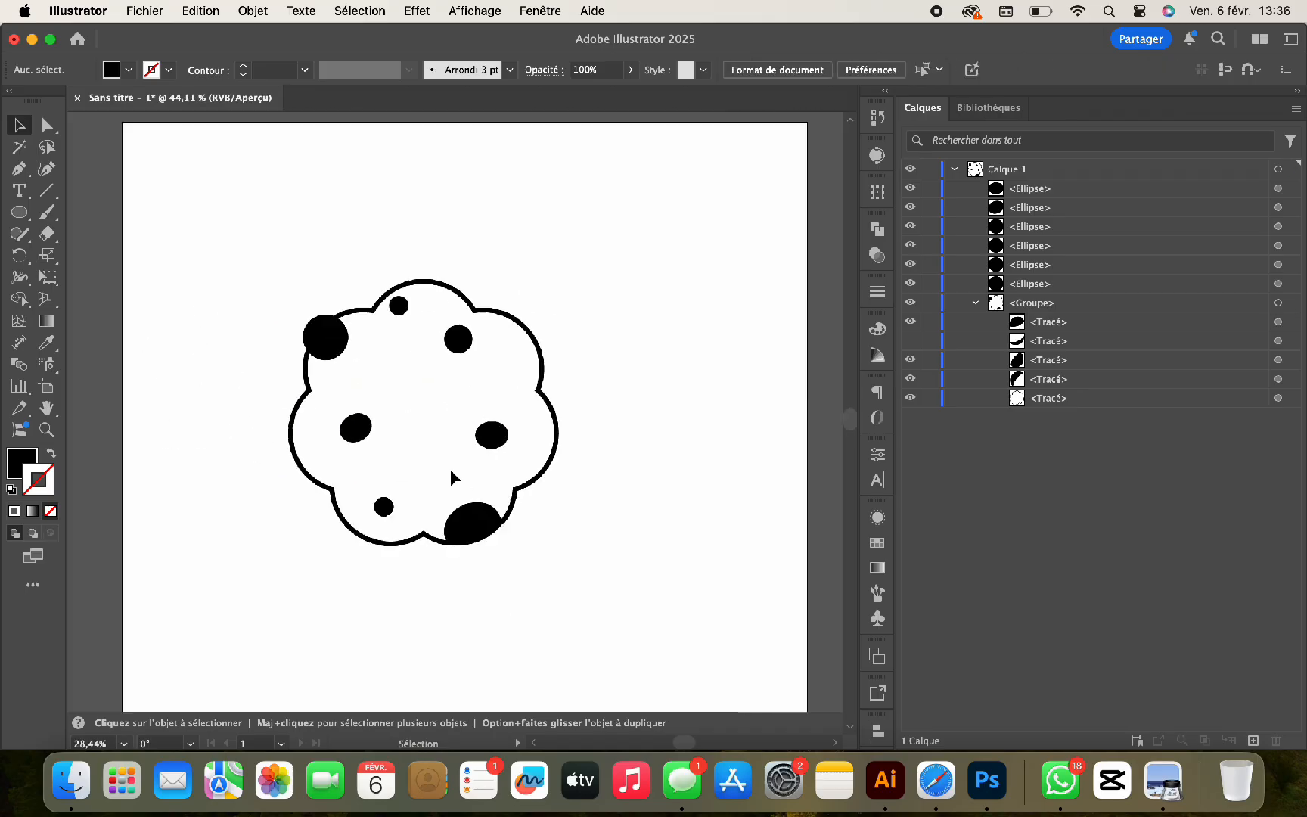
Isolate the divided group, hide the upper-left spot's outer piece and shift the remaining piece onto the outline's outer edge.
scroll(450, 469, "up", 3)
scroll(389, 425, "up", 7)
double_click(355, 397)
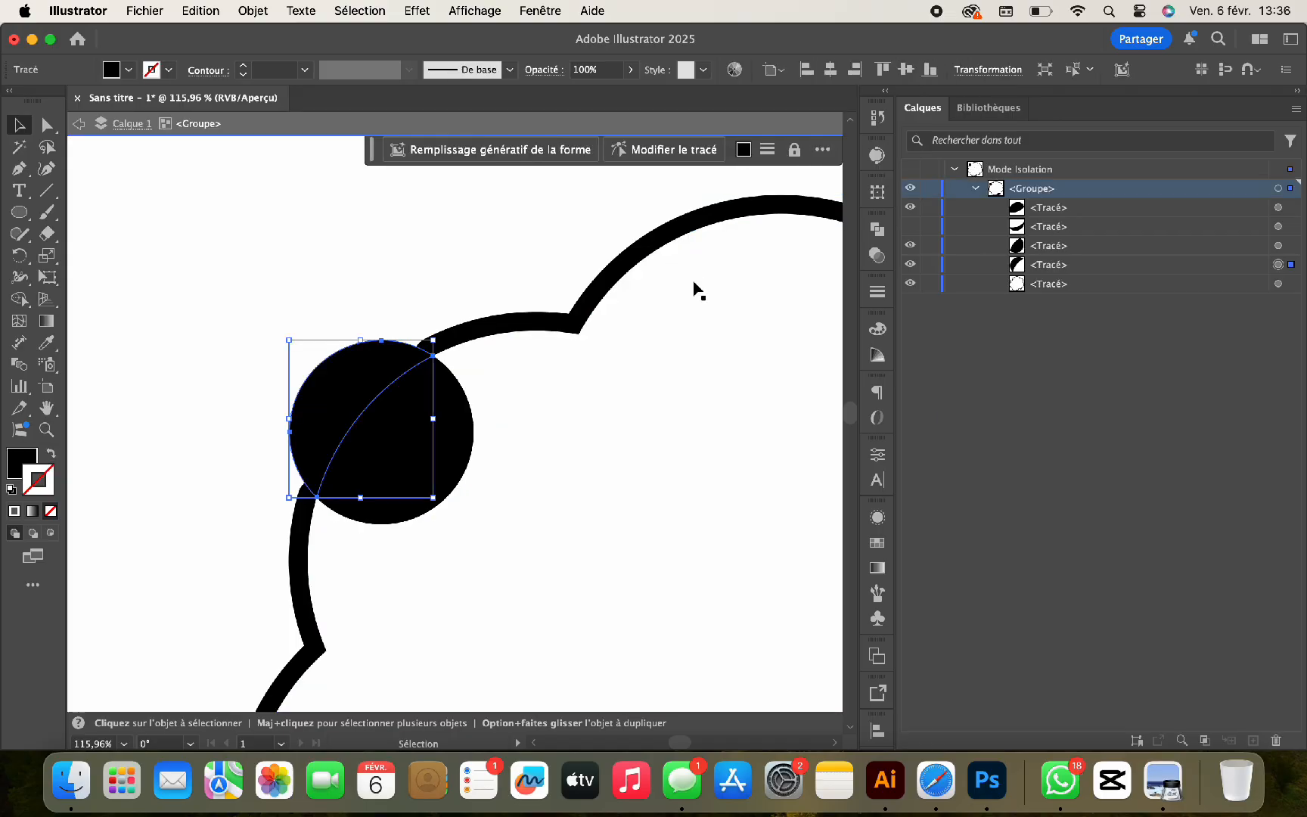
left_click(929, 265)
left_click(911, 264)
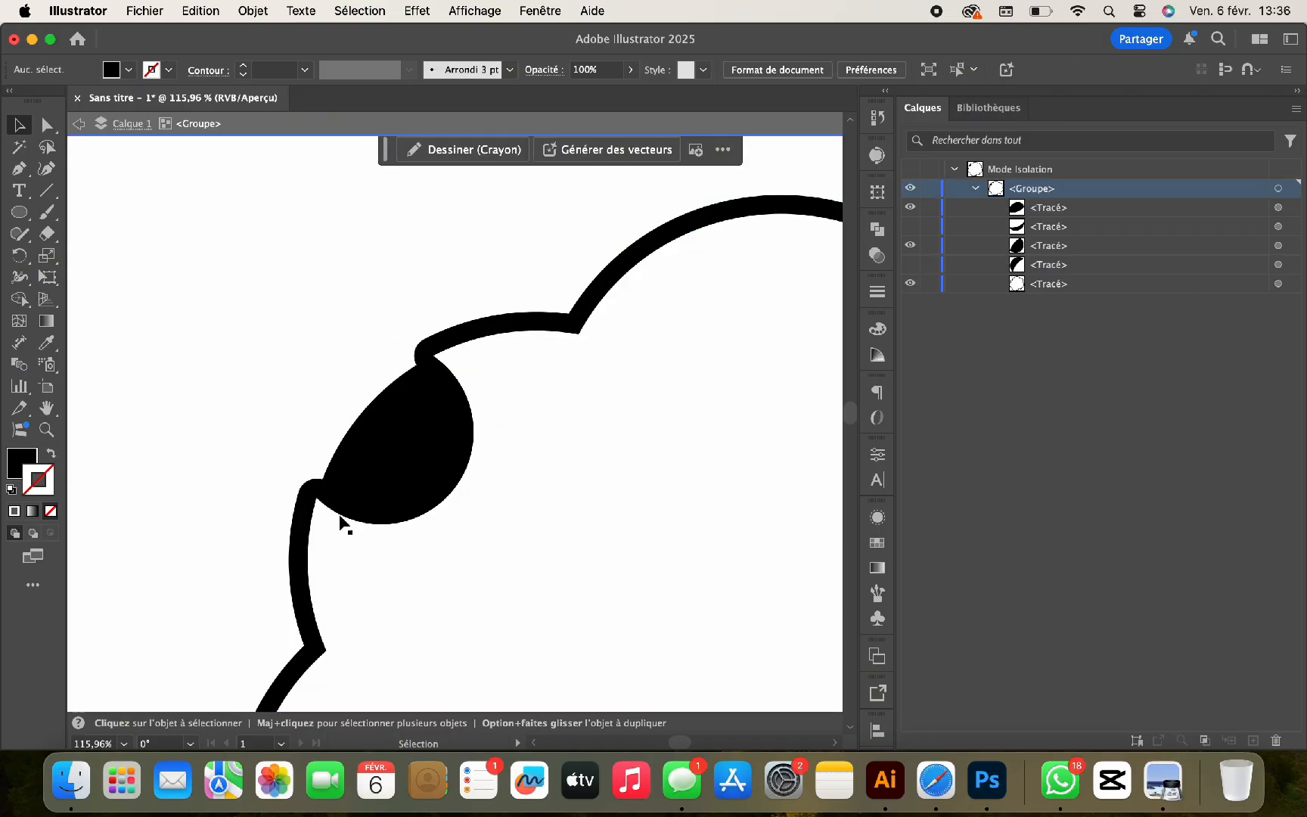
left_click(403, 458)
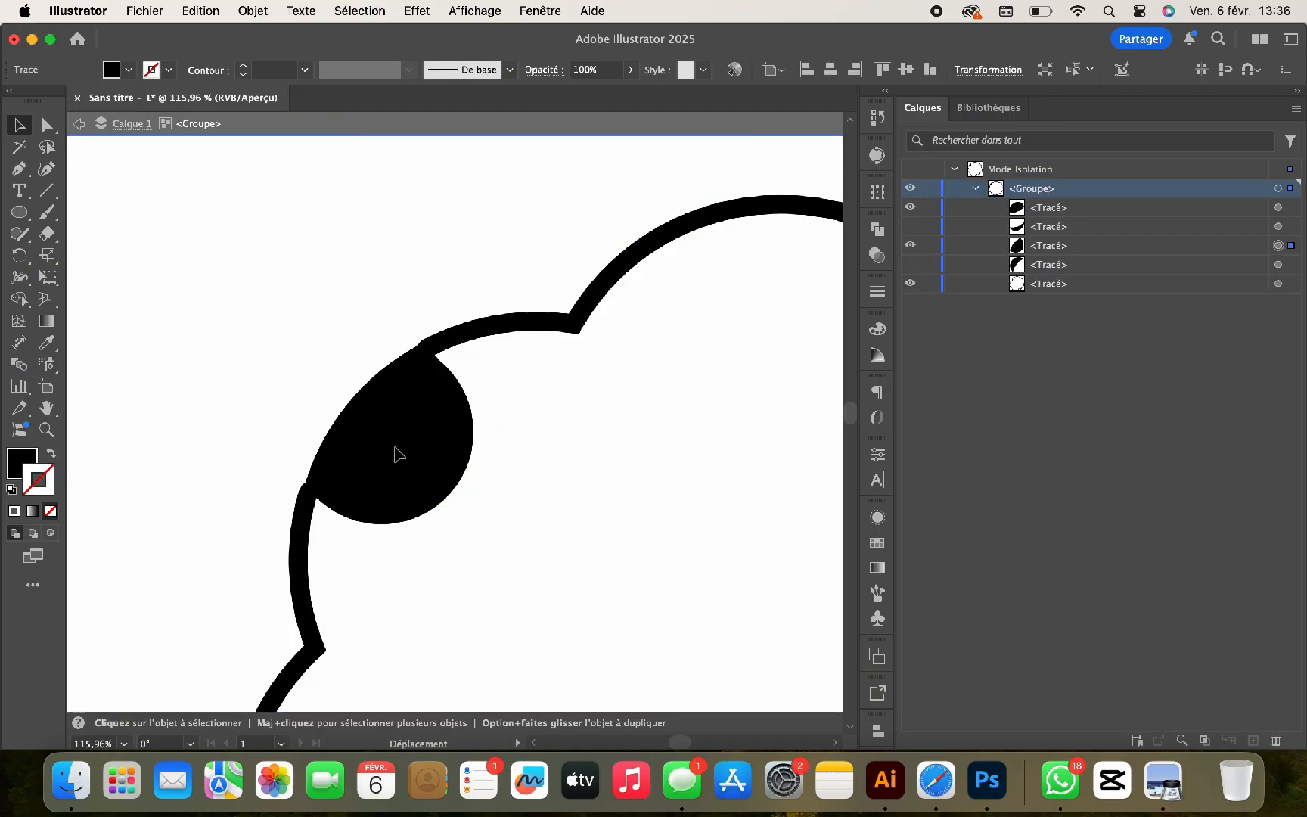
left_click(399, 454)
Adjust the upper-left spot's two corner anchor points so they meet the outer edge of the flower's stroke.
key("a")
scroll(429, 388, "up", 3)
left_click(417, 296)
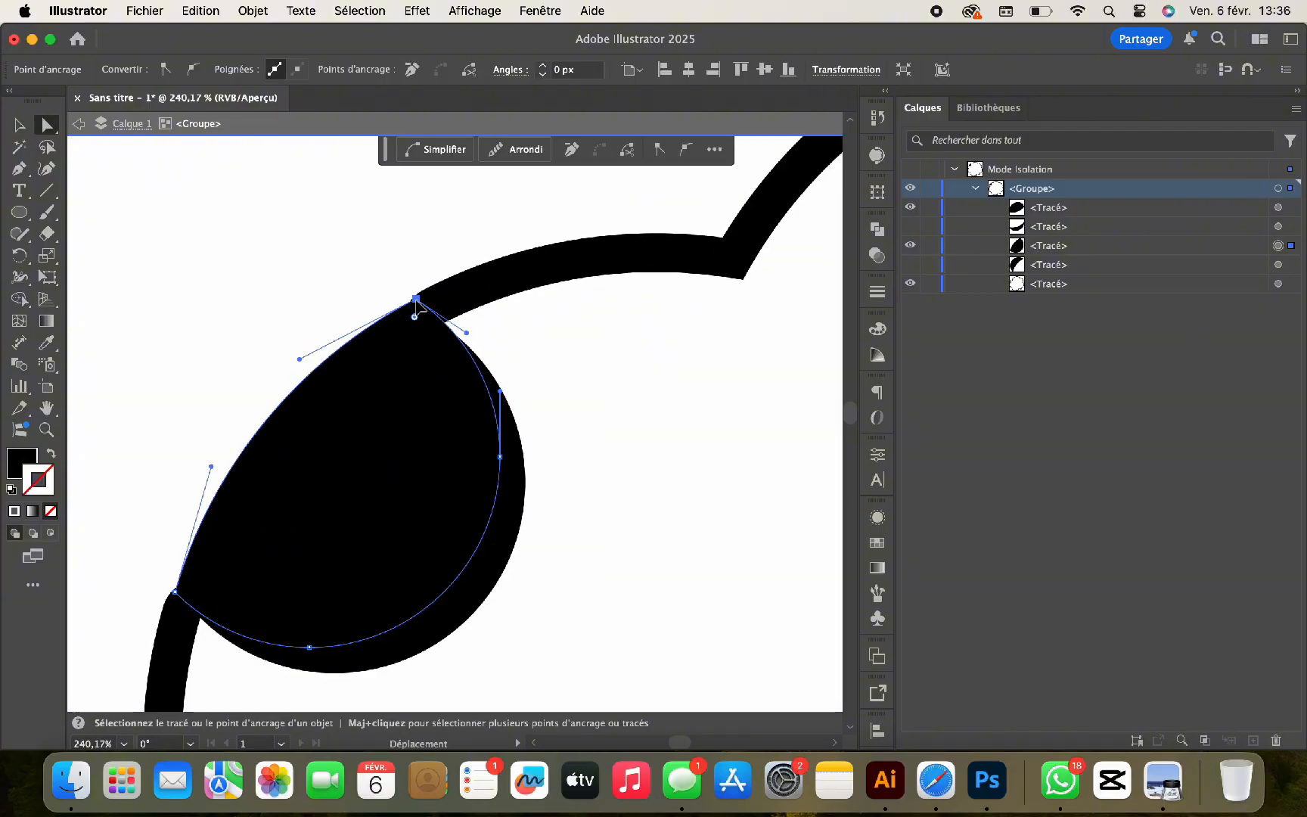
left_click_drag(177, 599, 170, 596)
scroll(177, 603, "down", 5)
left_click(338, 590)
scroll(338, 589, "down", 5)
scroll(195, 402, "down", 4)
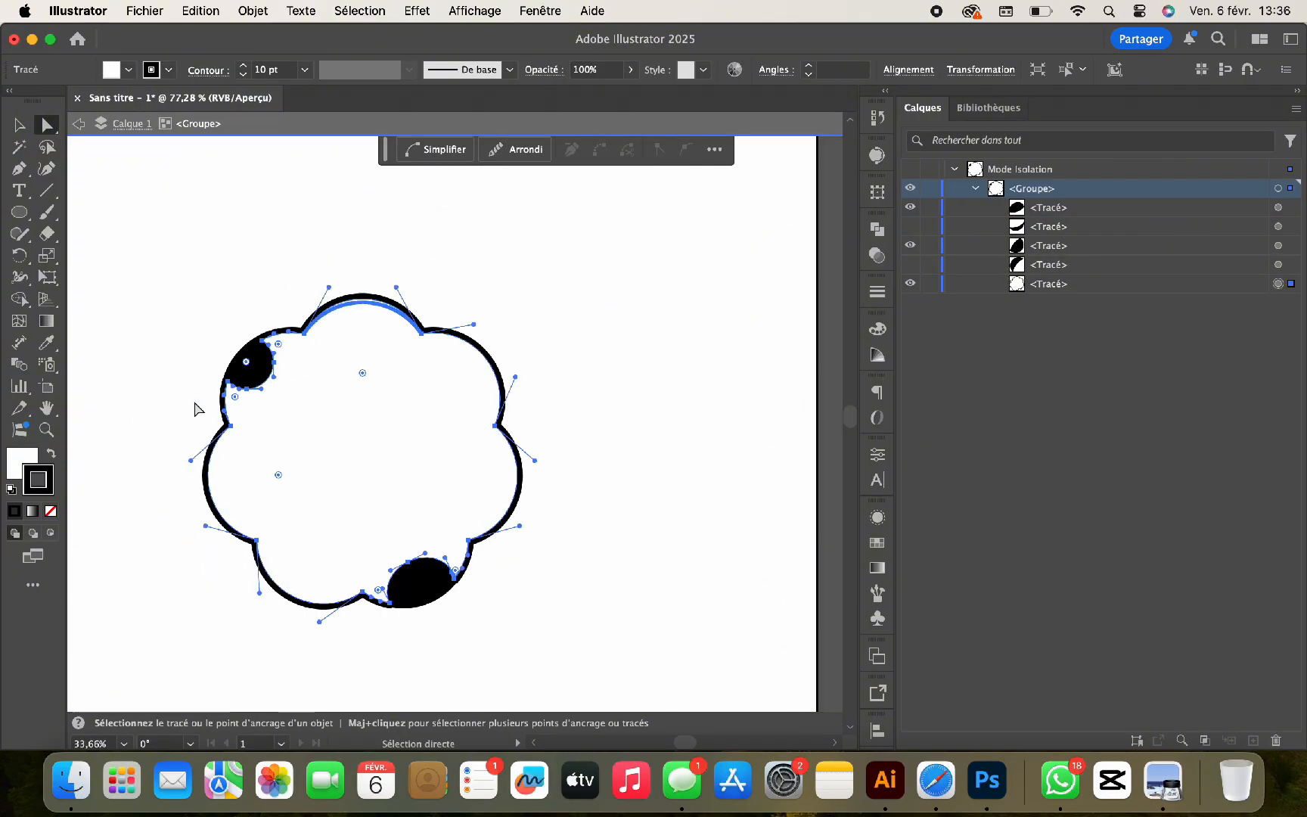
Adjust the lower-right spot's corner anchors and handle to follow the stroke's outer edge, and leave isolation mode.
scroll(195, 402, "down", 1)
left_click(540, 566)
scroll(553, 564, "left", 1)
left_click(491, 569)
scroll(491, 569, "up", 5)
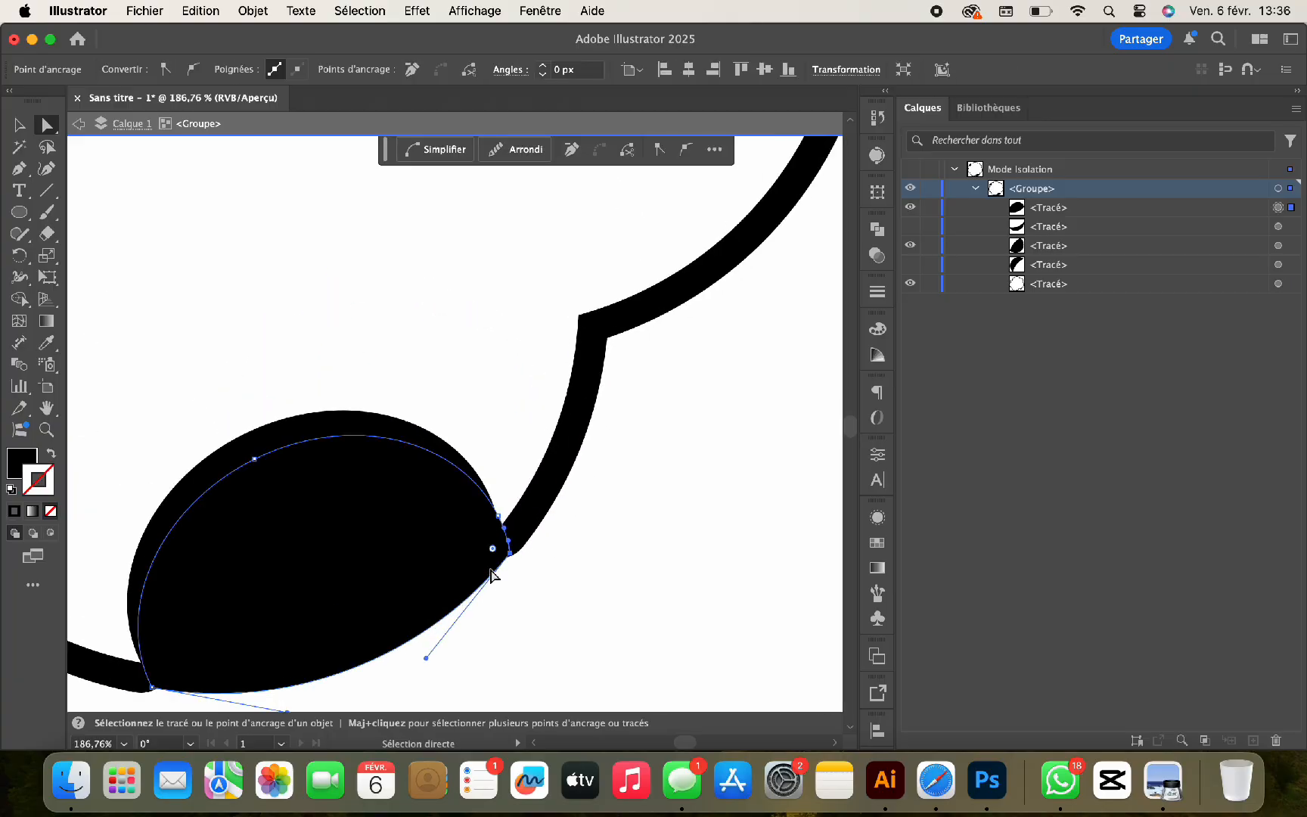
scroll(514, 560, "up", 5)
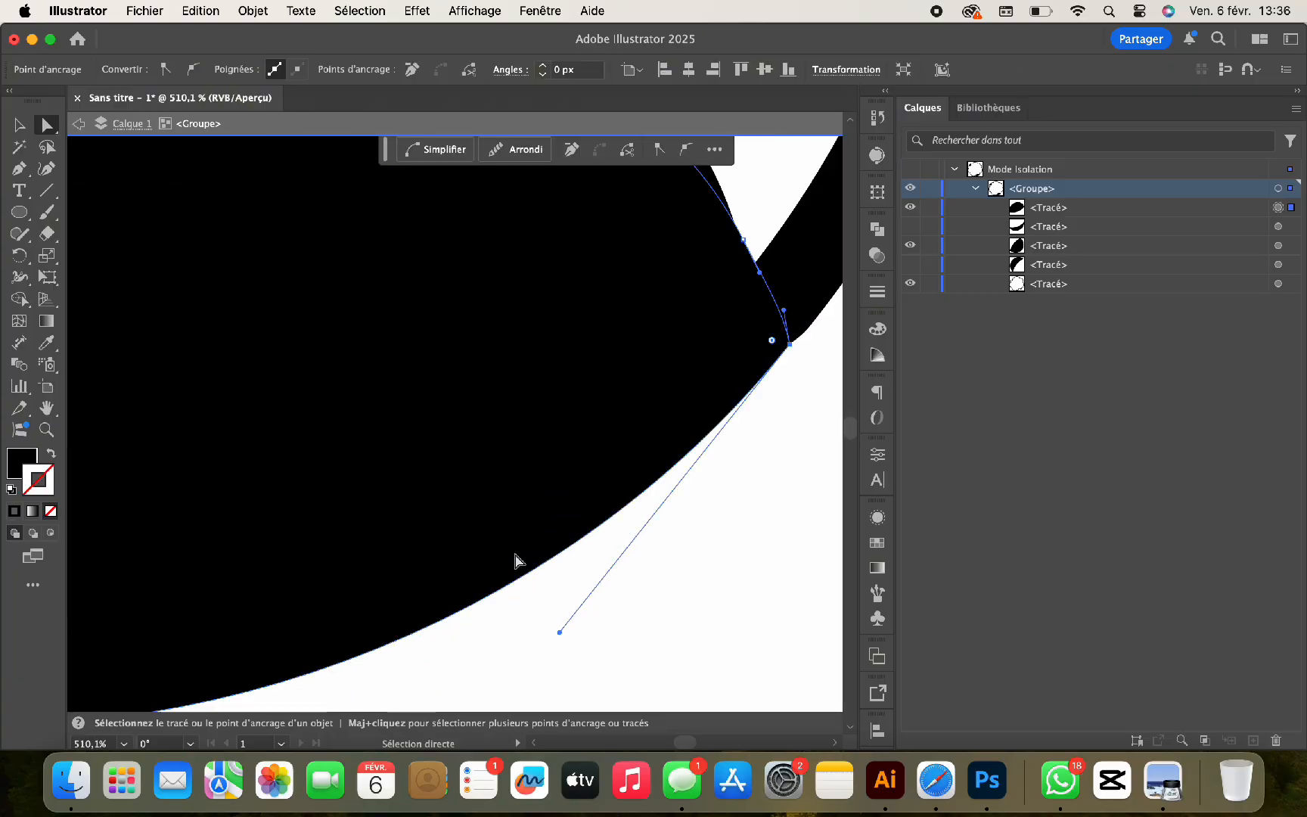
left_click_drag(348, 483, 318, 498)
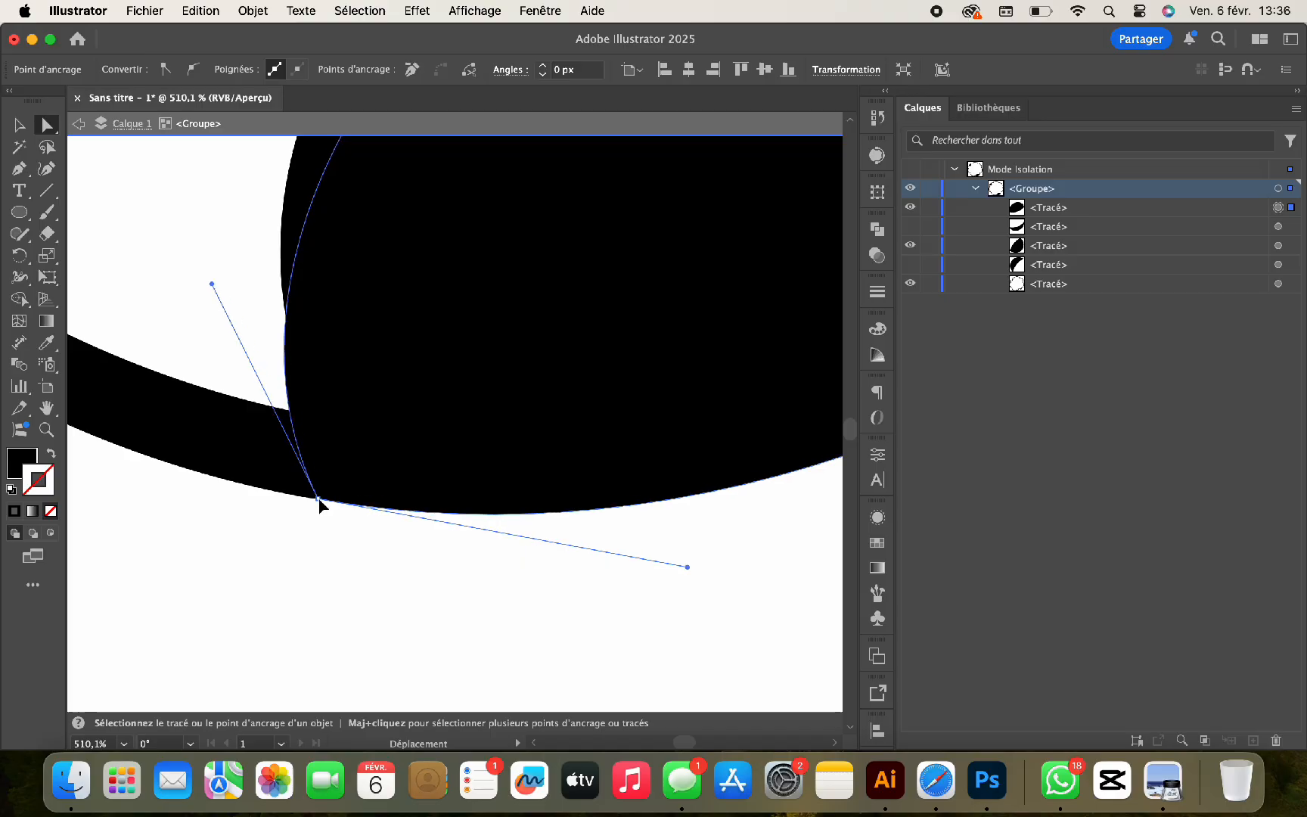
left_click_drag(219, 295, 273, 271)
scroll(330, 272, "down", 5)
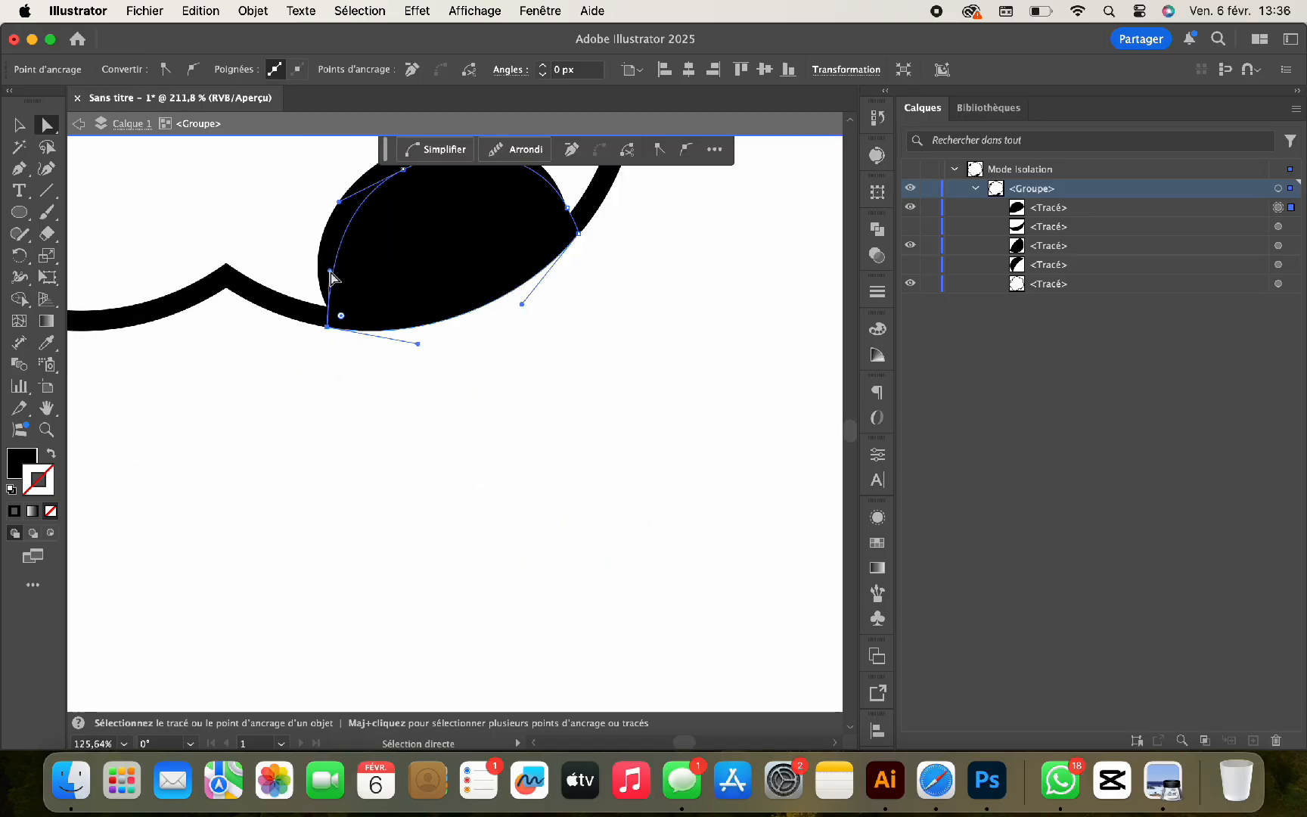
left_click(376, 403)
scroll(379, 406, "up", 3)
scroll(379, 405, "down", 4)
scroll(379, 406, "up", 2)
left_click(78, 124)
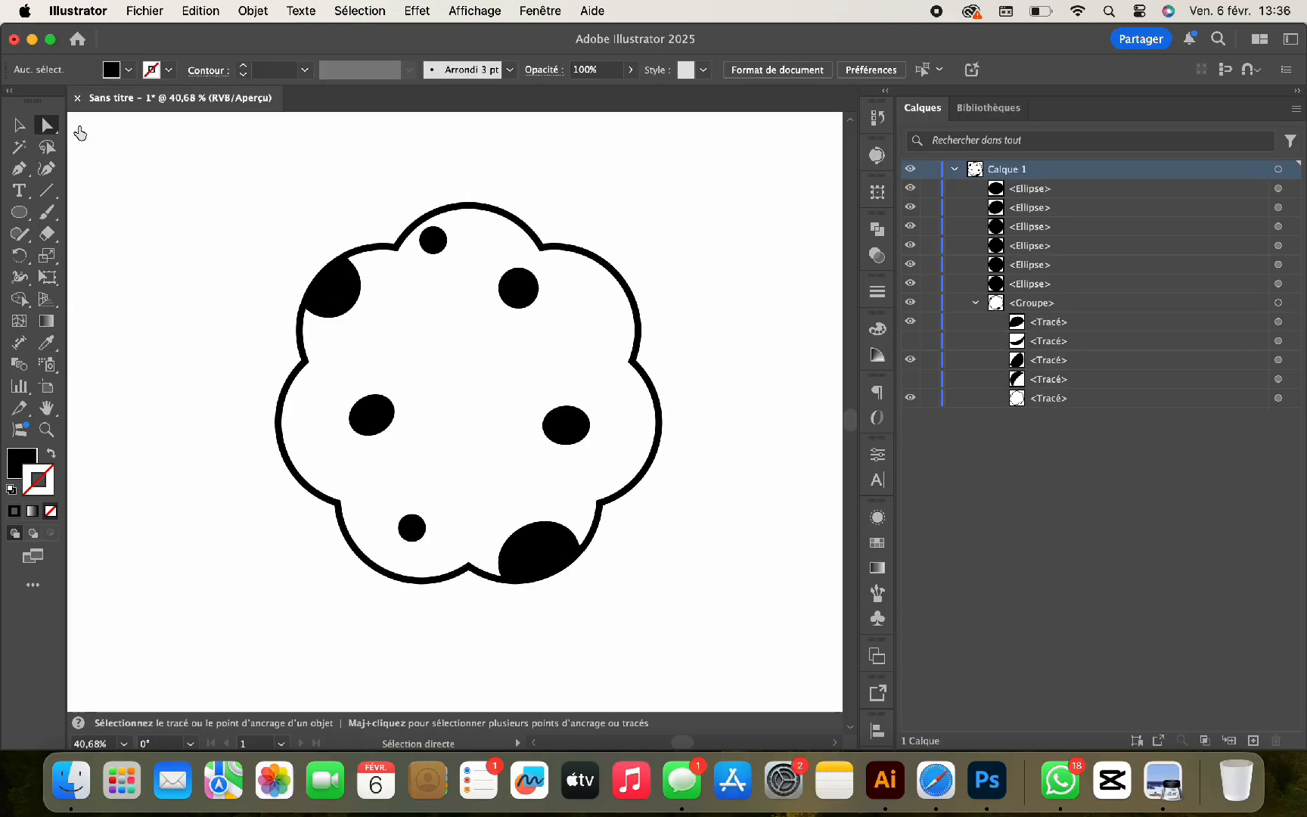
Select all the artwork and move the spotted flower down and to the left on the artboard.
scroll(178, 299, "down", 5)
key("super+a")
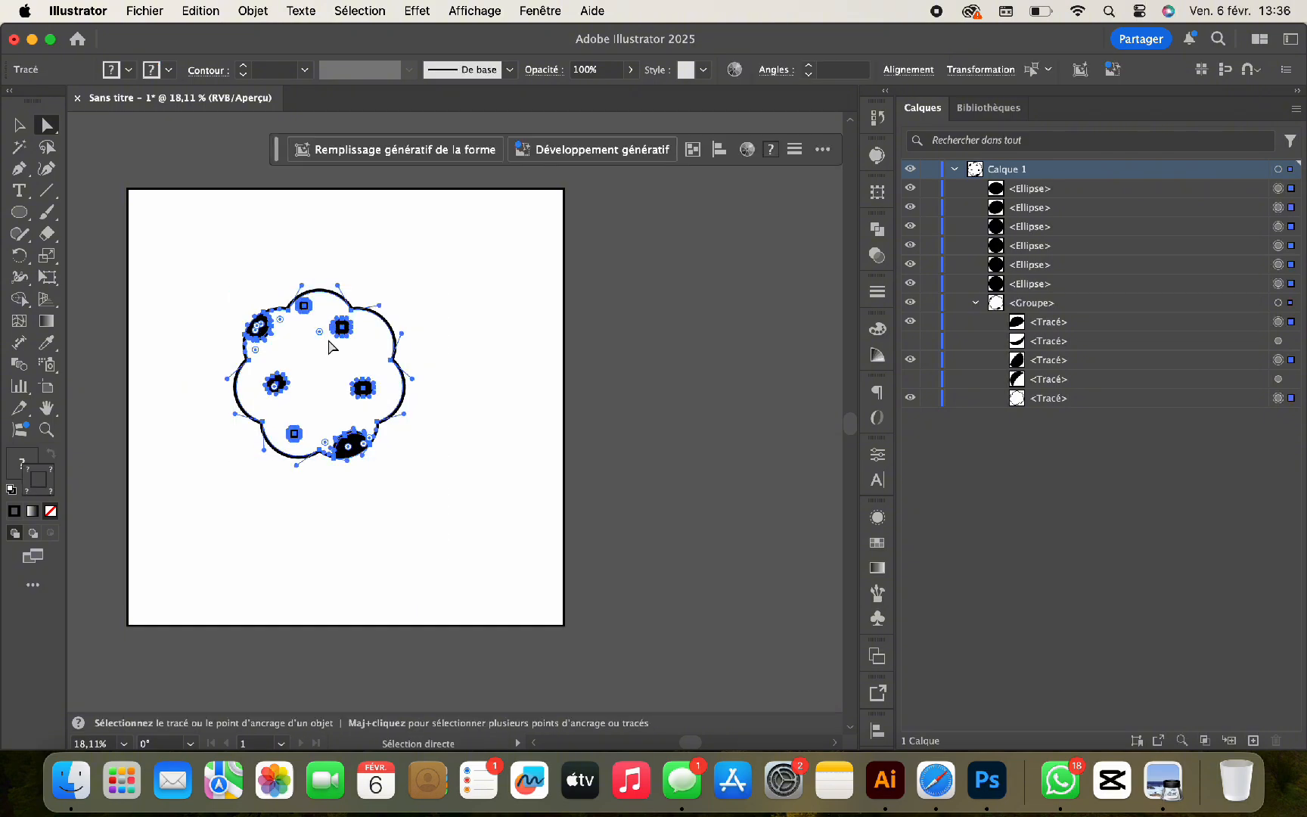
key("v")
left_click_drag(342, 325, 279, 402)
Place a copy of the upper-right spot near the flower's centre and flatten it slightly into an oval.
double_click(301, 367)
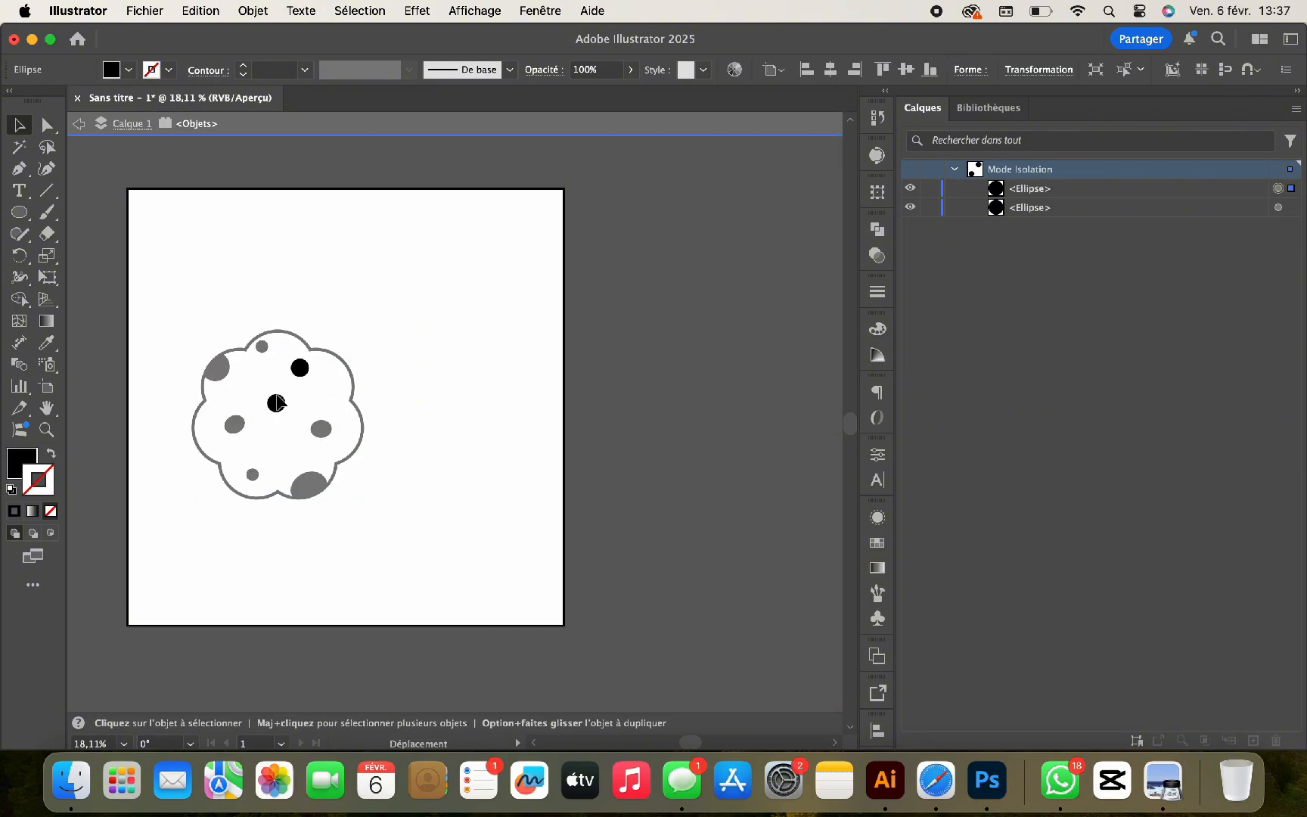
scroll(278, 401, "up", 3)
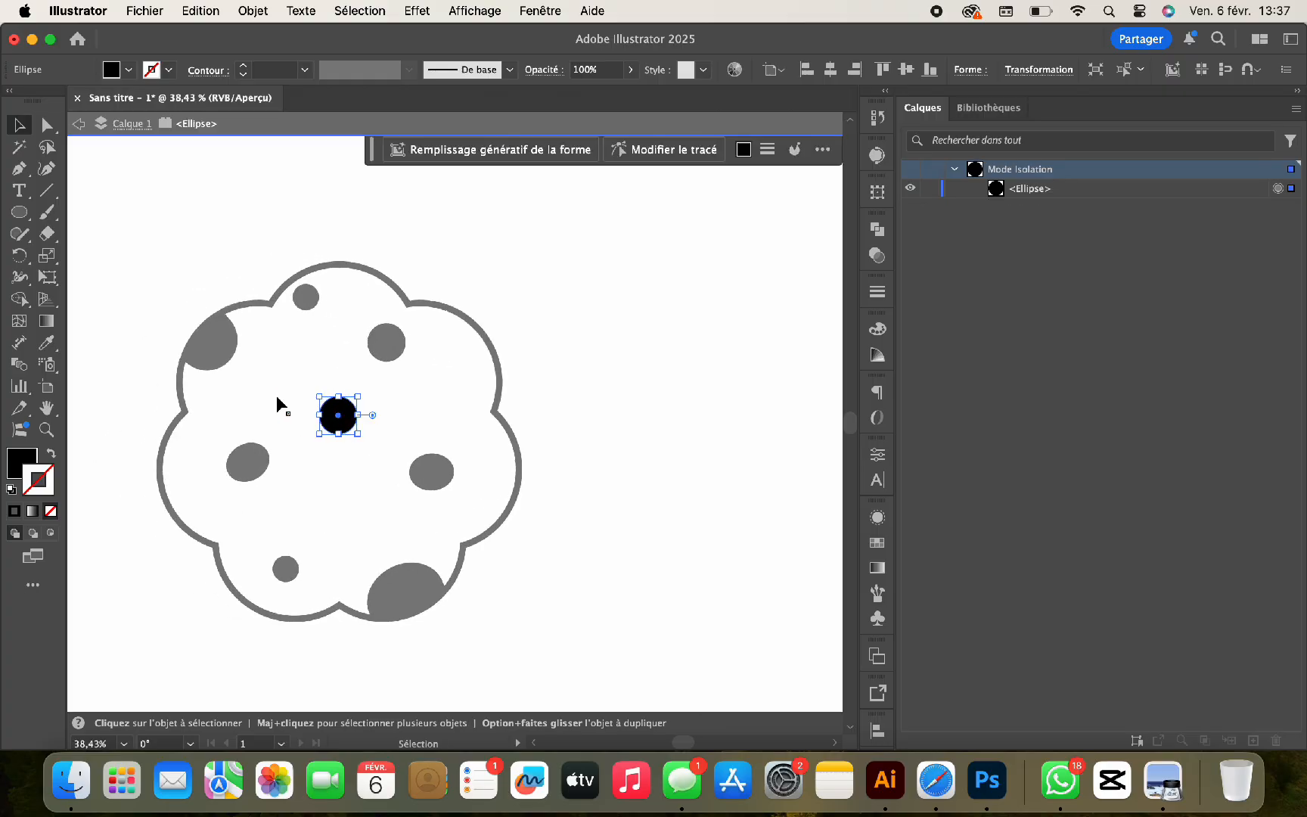
double_click(592, 265)
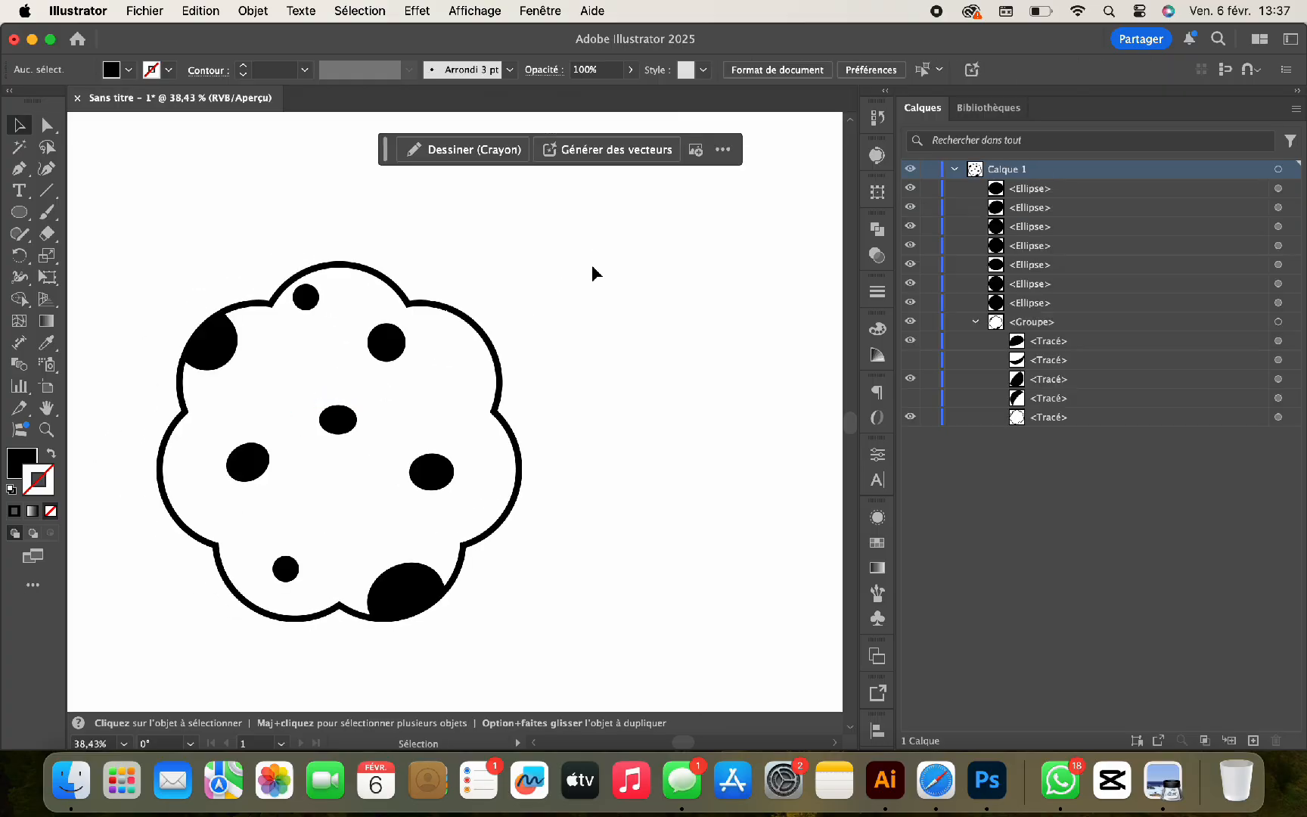
Group the flower outline and all its spots into a single object.
scroll(613, 262, "down", 2)
left_click_drag(613, 262, 276, 555)
key("super+g")
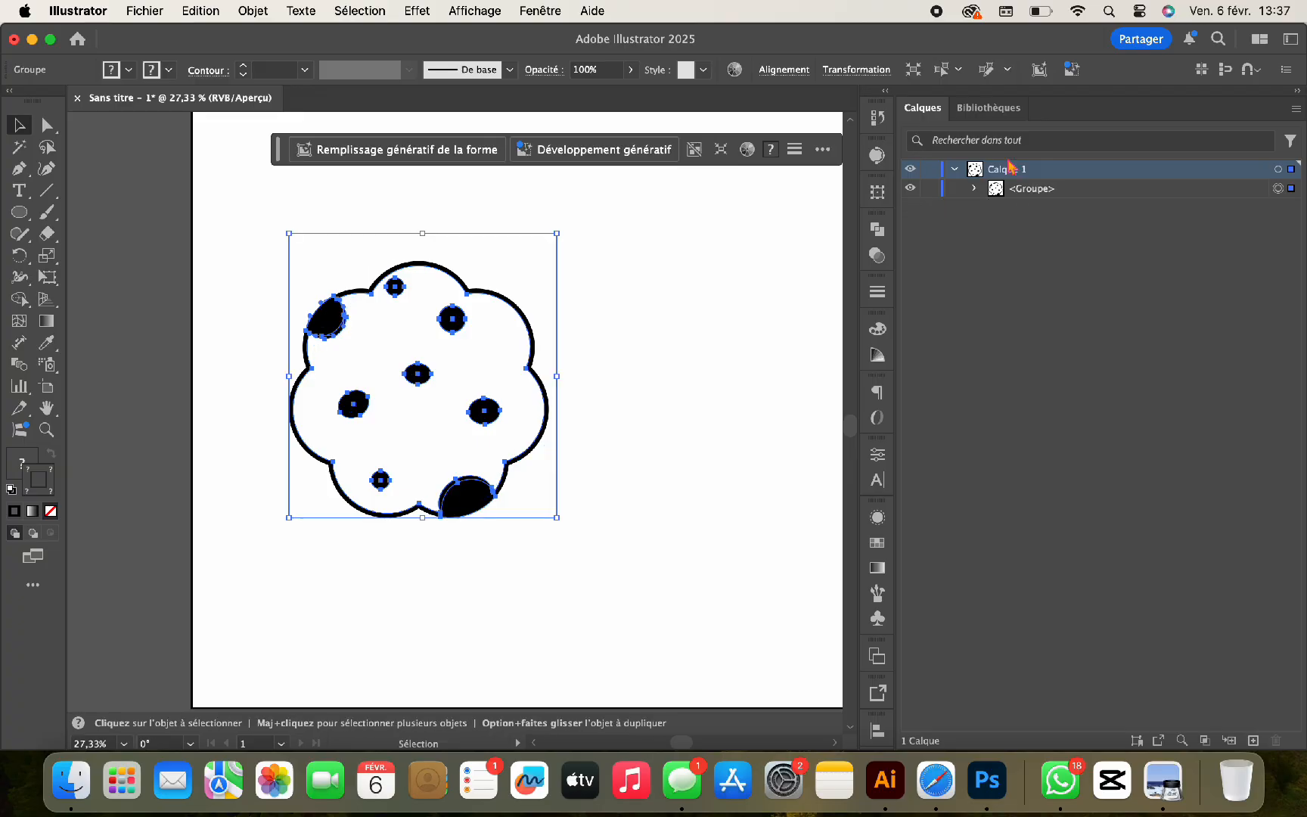
Duplicate the spotted flower group to the right of the original, overlapping it slightly, and rotate the copy clockwise.
left_click_drag(424, 379, 639, 382, "alt")
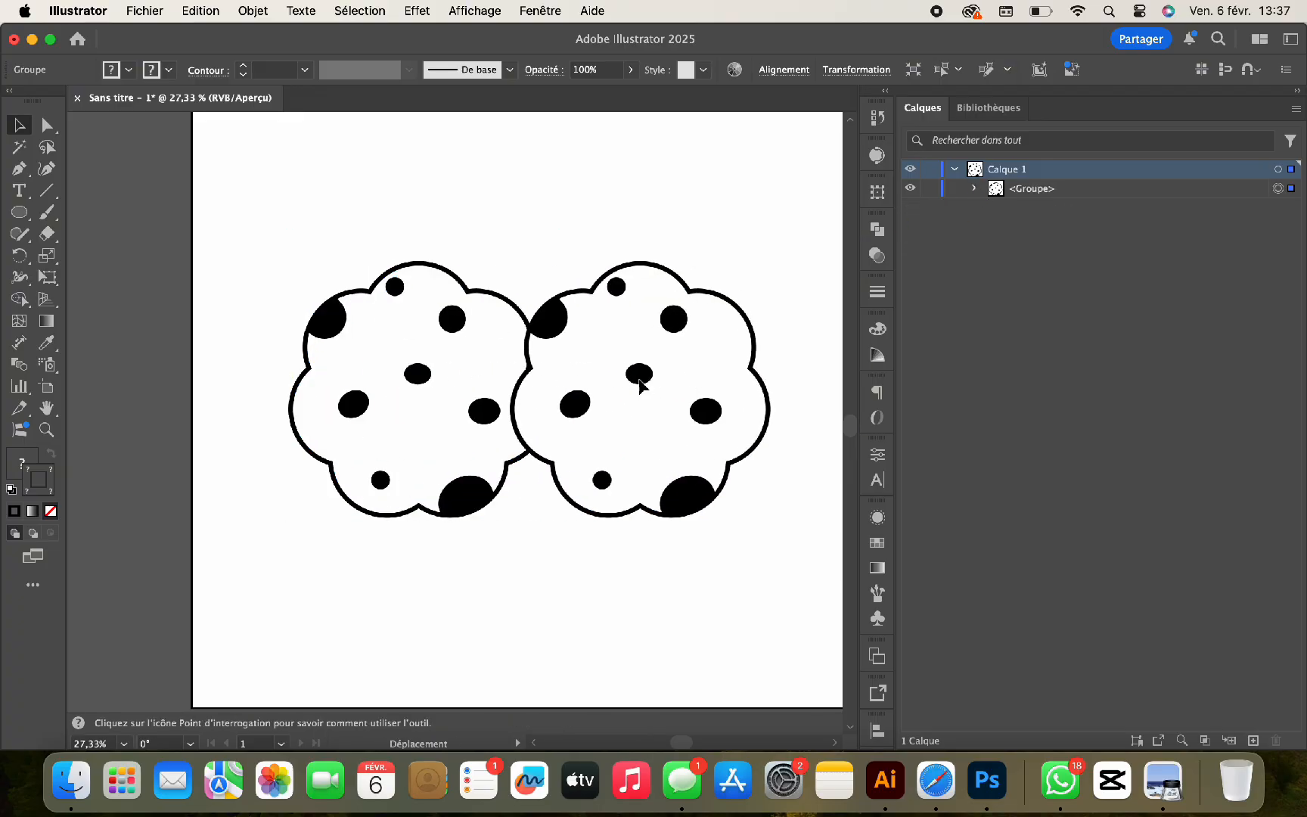
left_click_drag(787, 225, 828, 327)
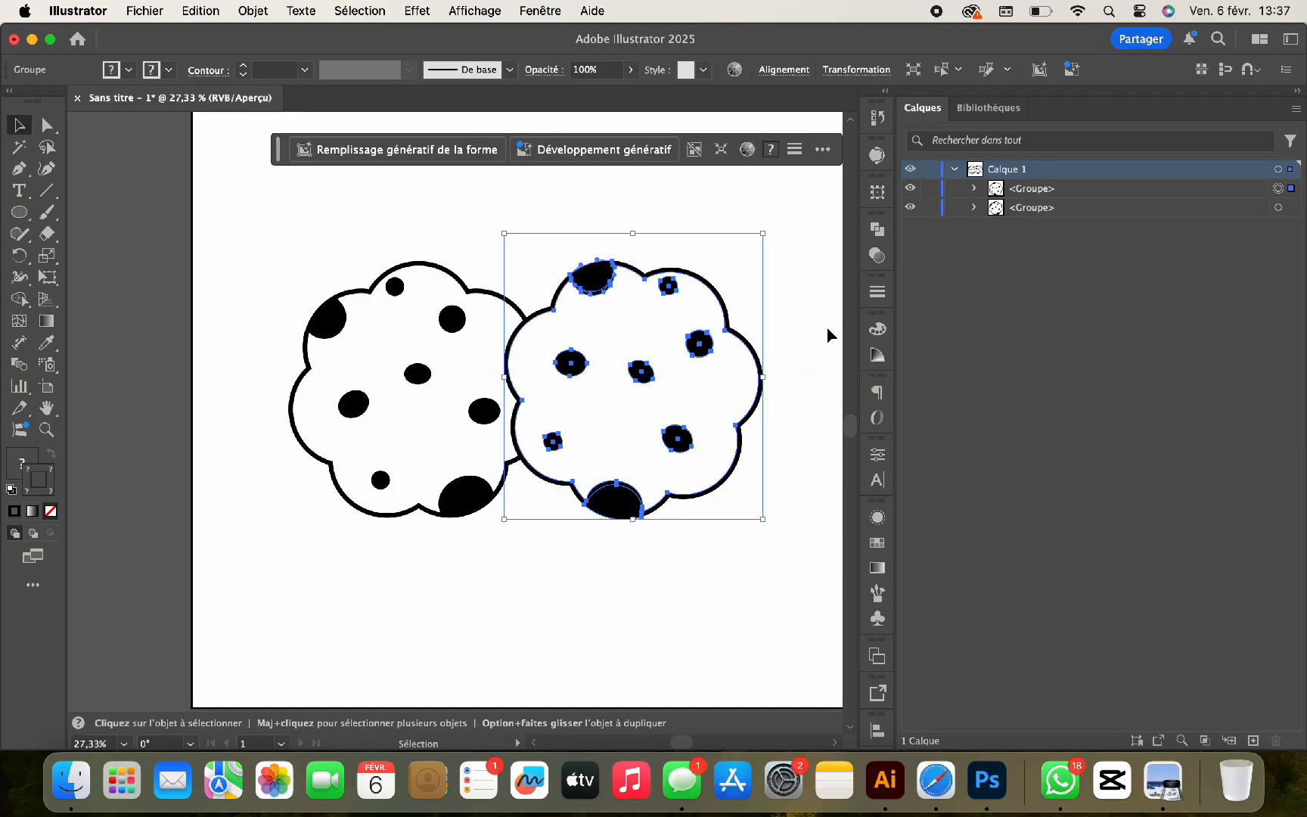
Mirror the duplicated flower group on the right across the vertical axis.
right_click(626, 371)
mouse_move(726, 631)
left_click(896, 630)
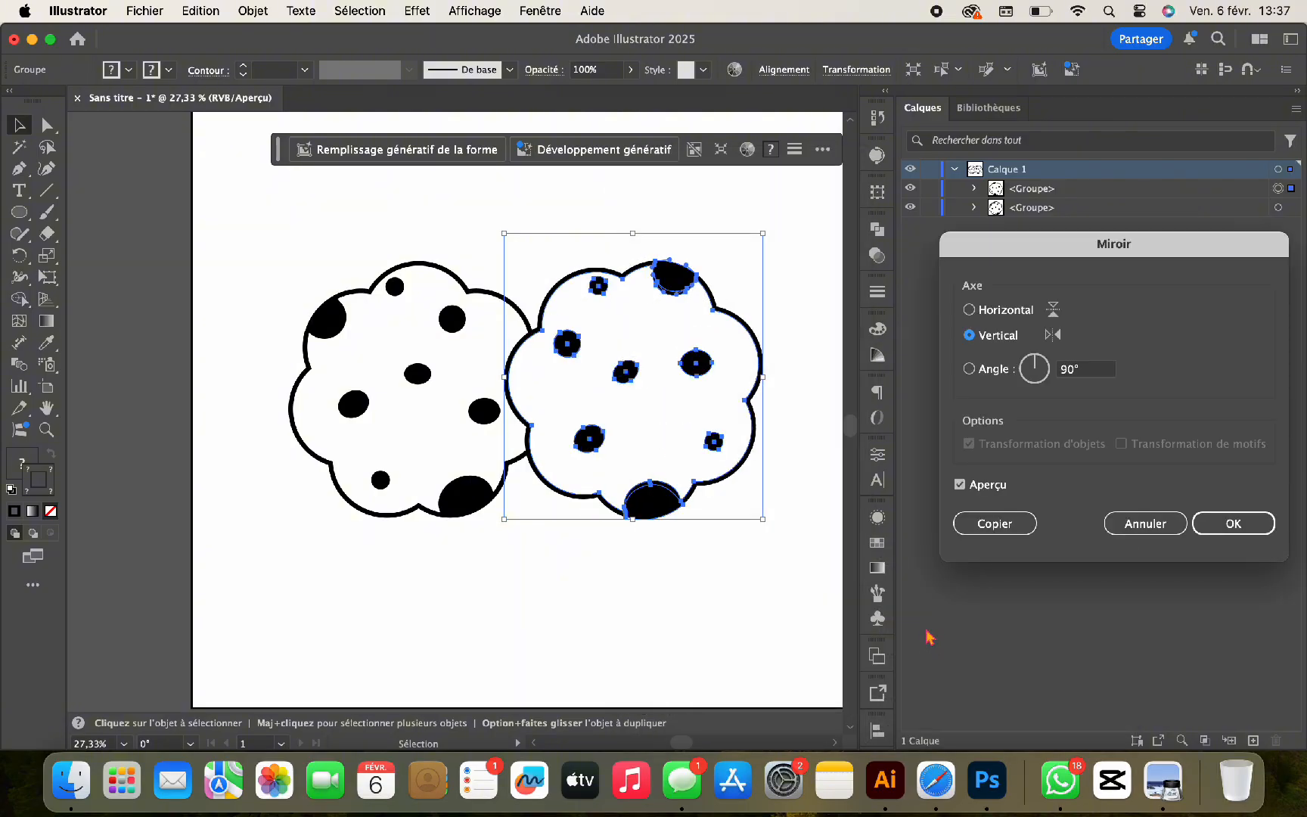
left_click(1240, 524)
left_click(736, 602)
Draw a five-pointed black star above the right flower and widen its inner radius.
scroll(630, 438, "up", 3)
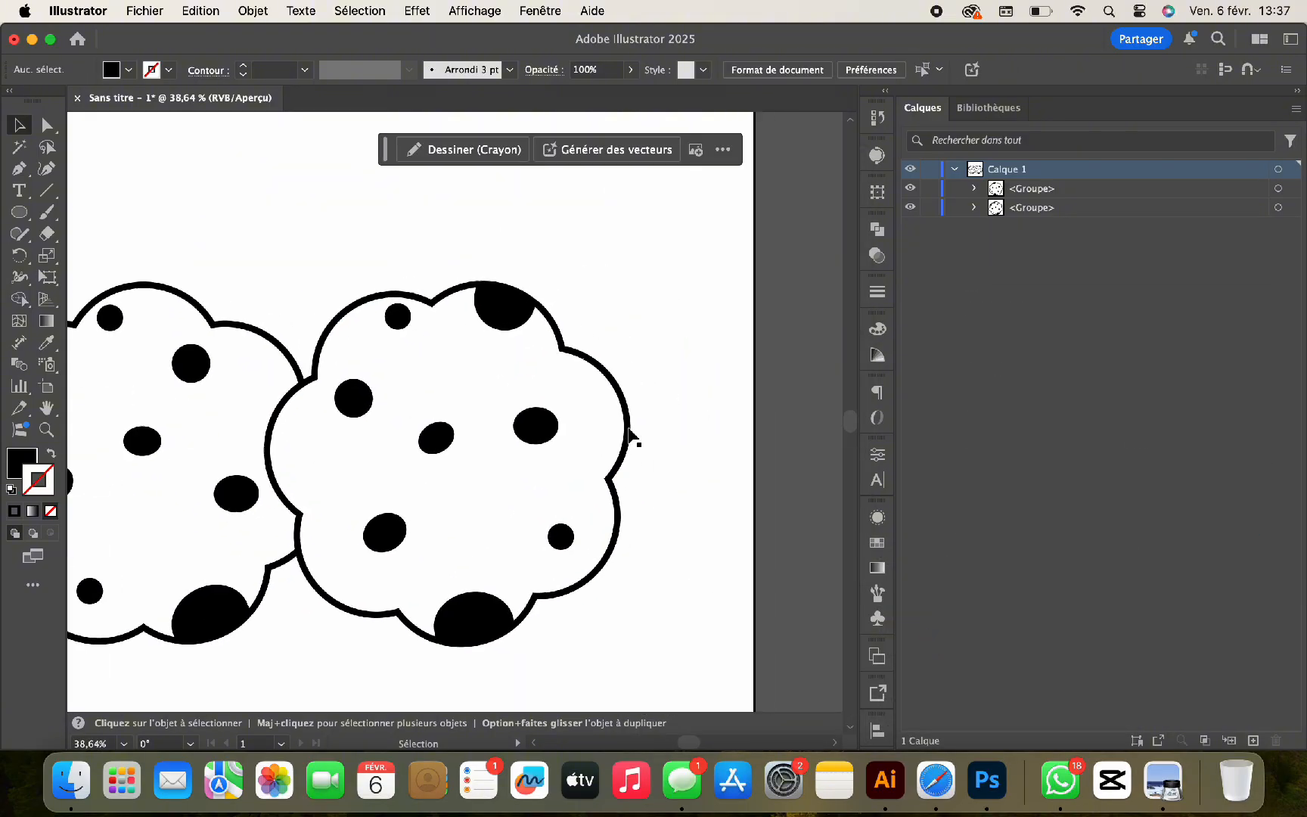
left_click_drag(21, 216, 65, 299)
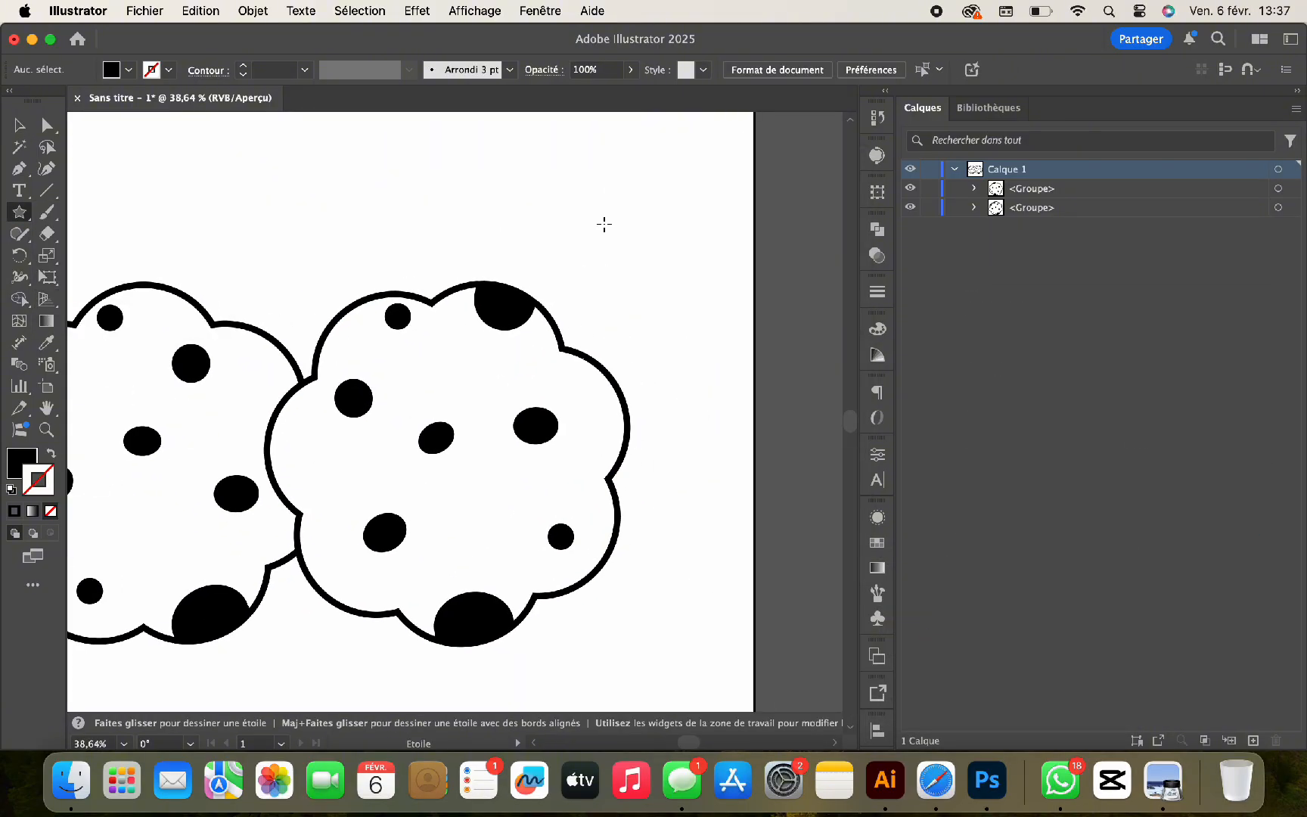
left_click_drag(603, 224, 676, 322)
scroll(590, 272, "up", 2)
left_click_drag(553, 317, 527, 326)
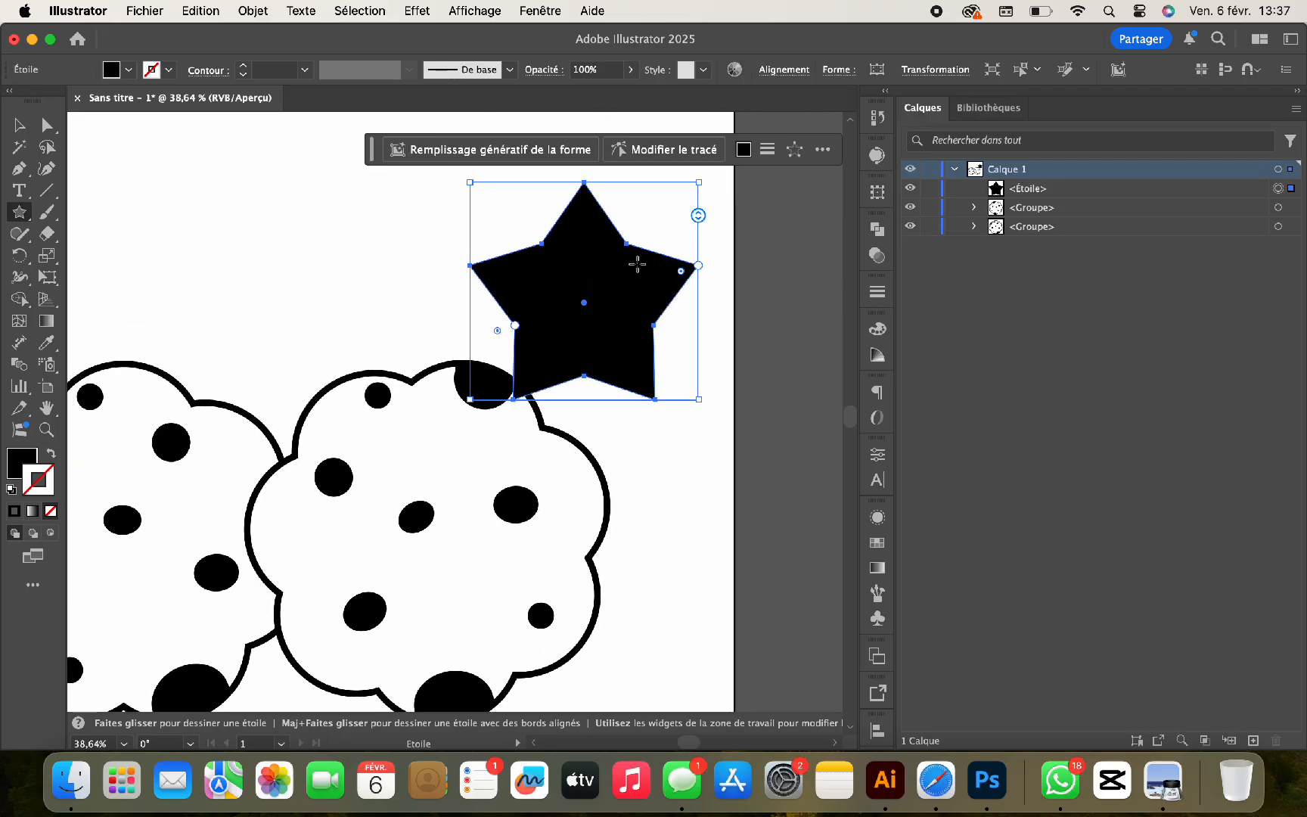
Round the star's corners until it becomes a solid shape with five circular lobes.
left_click_drag(681, 271, 549, 315)
left_click_drag(539, 257, 438, 161)
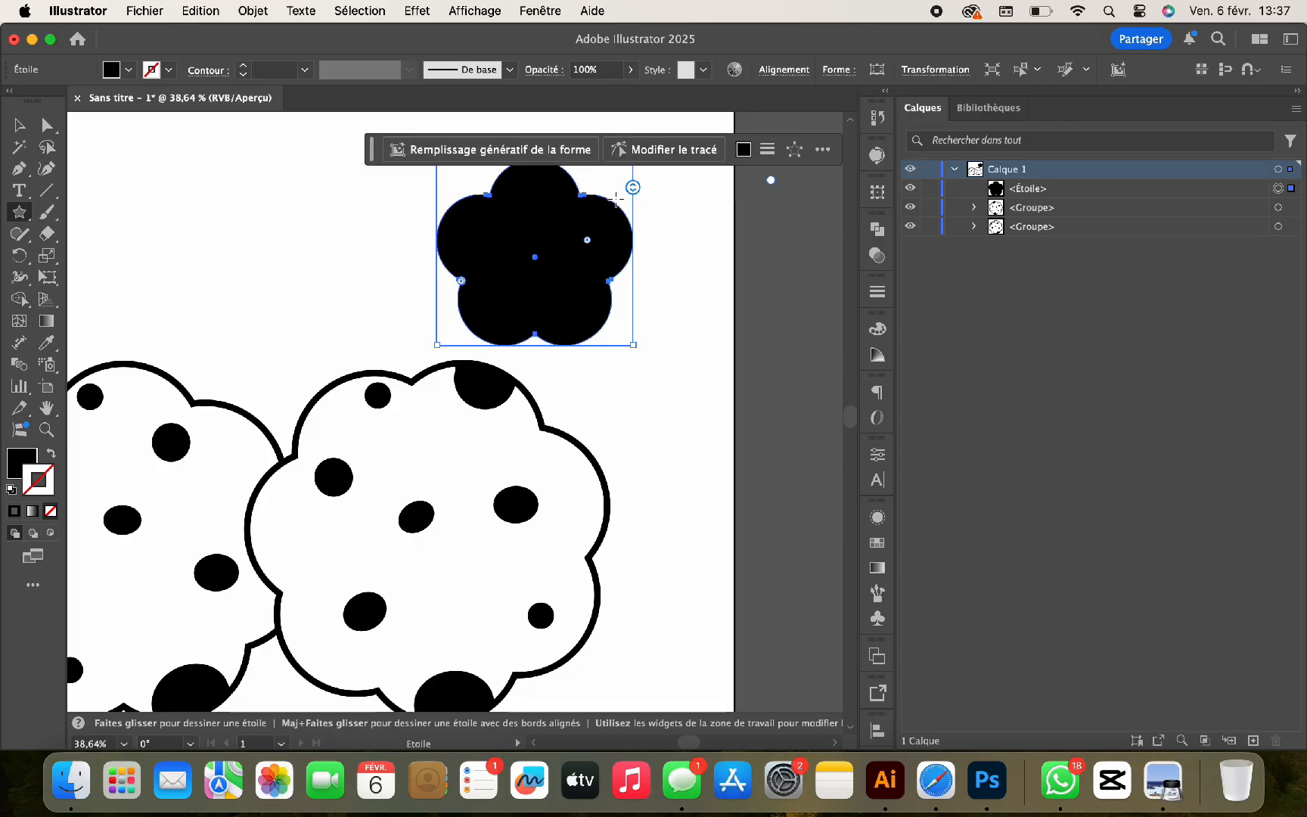
left_click_drag(632, 182, 633, 191)
key("super+z")
left_click(671, 268)
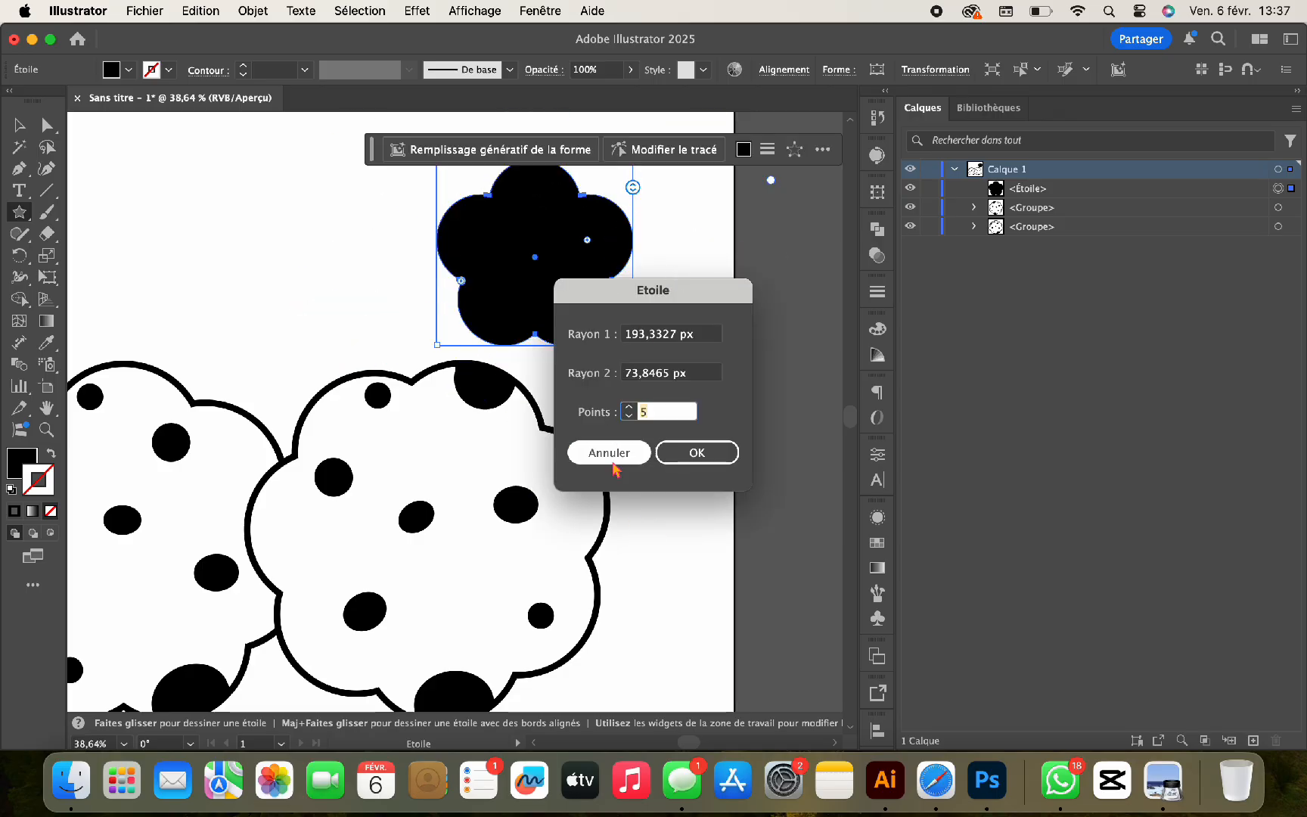
left_click(617, 454)
Move the five-lobed black shape onto the right flower's upper-right edge and rotate it clockwise.
key("v")
left_click_drag(546, 269, 618, 429)
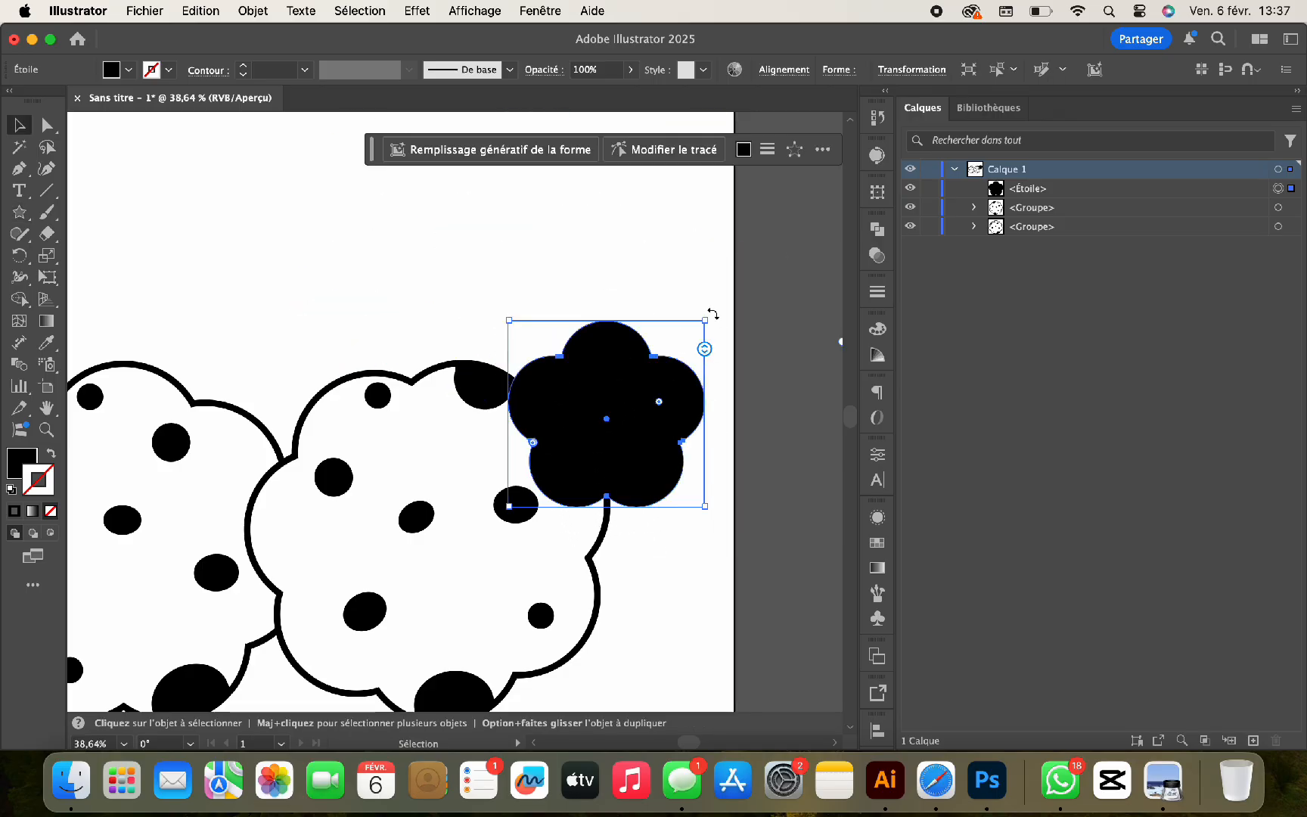
left_click_drag(711, 318, 735, 366)
left_click_drag(665, 408, 668, 406)
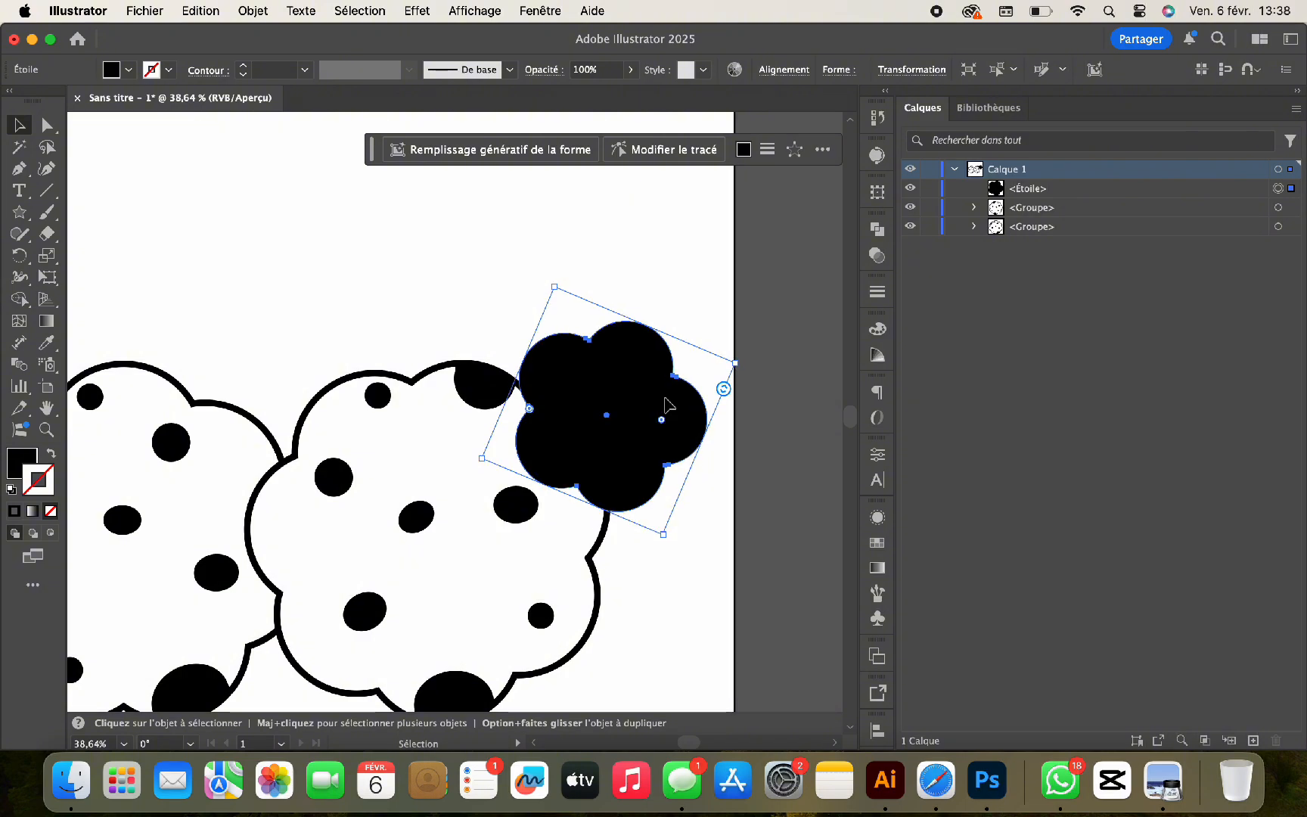
Group the black lobed shape with the right flower and divide them into separate pieces with Pathfinder.
left_click(564, 488, "shift")
key("super+g")
left_click(877, 230)
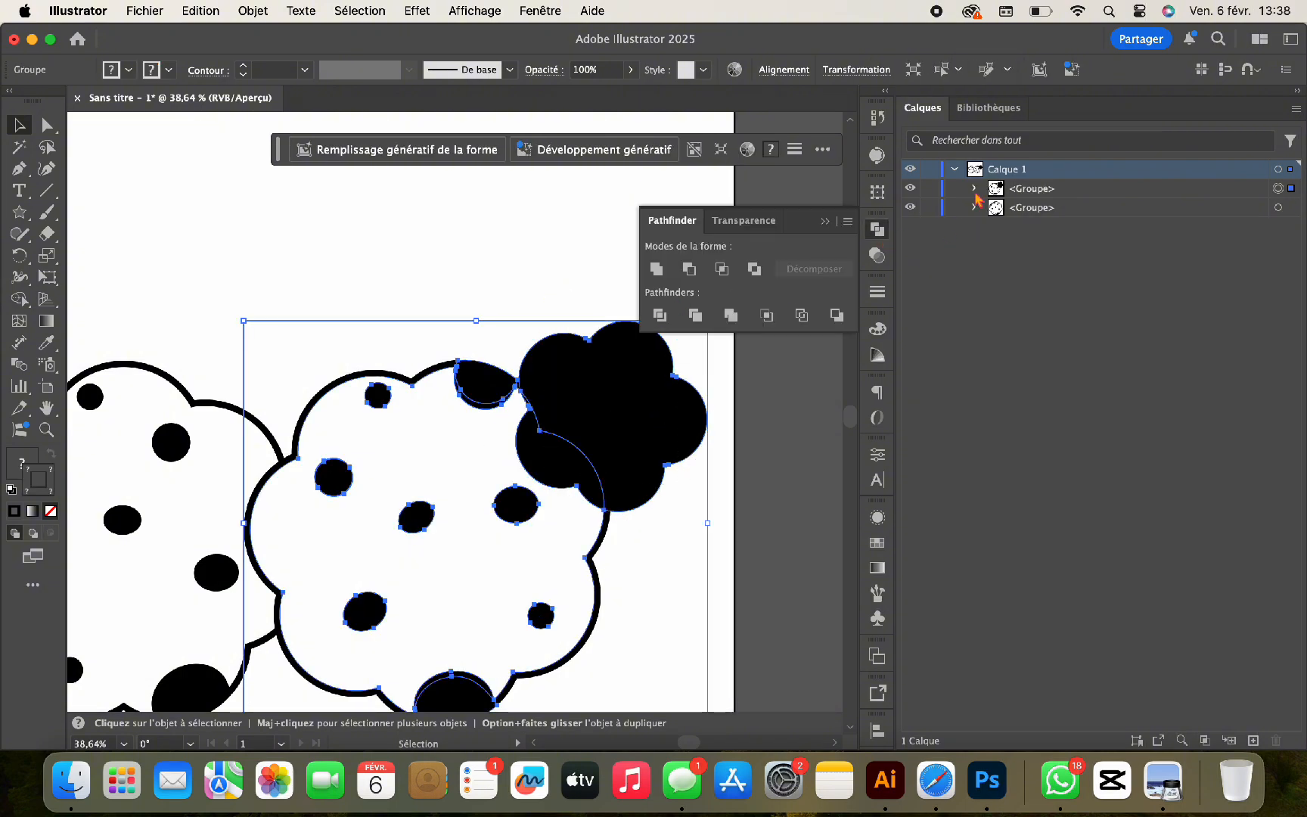
left_click(974, 189)
Delete the pieces covered by the black lobed shape to leave a bite in the right flower's upper-right edge.
double_click(649, 394)
key("BackSpace")
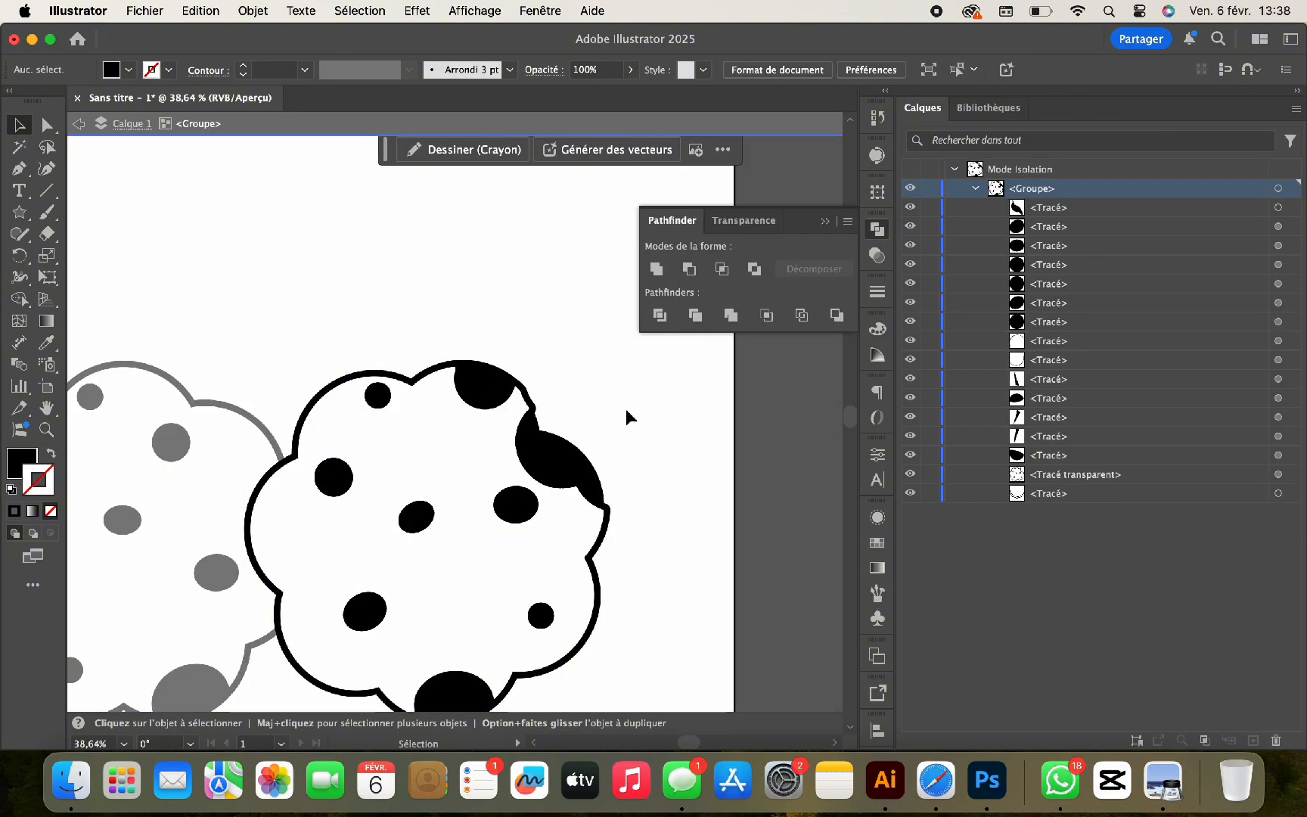
double_click(576, 443)
key("BackSpace")
key("Escape")
key("super+minus")
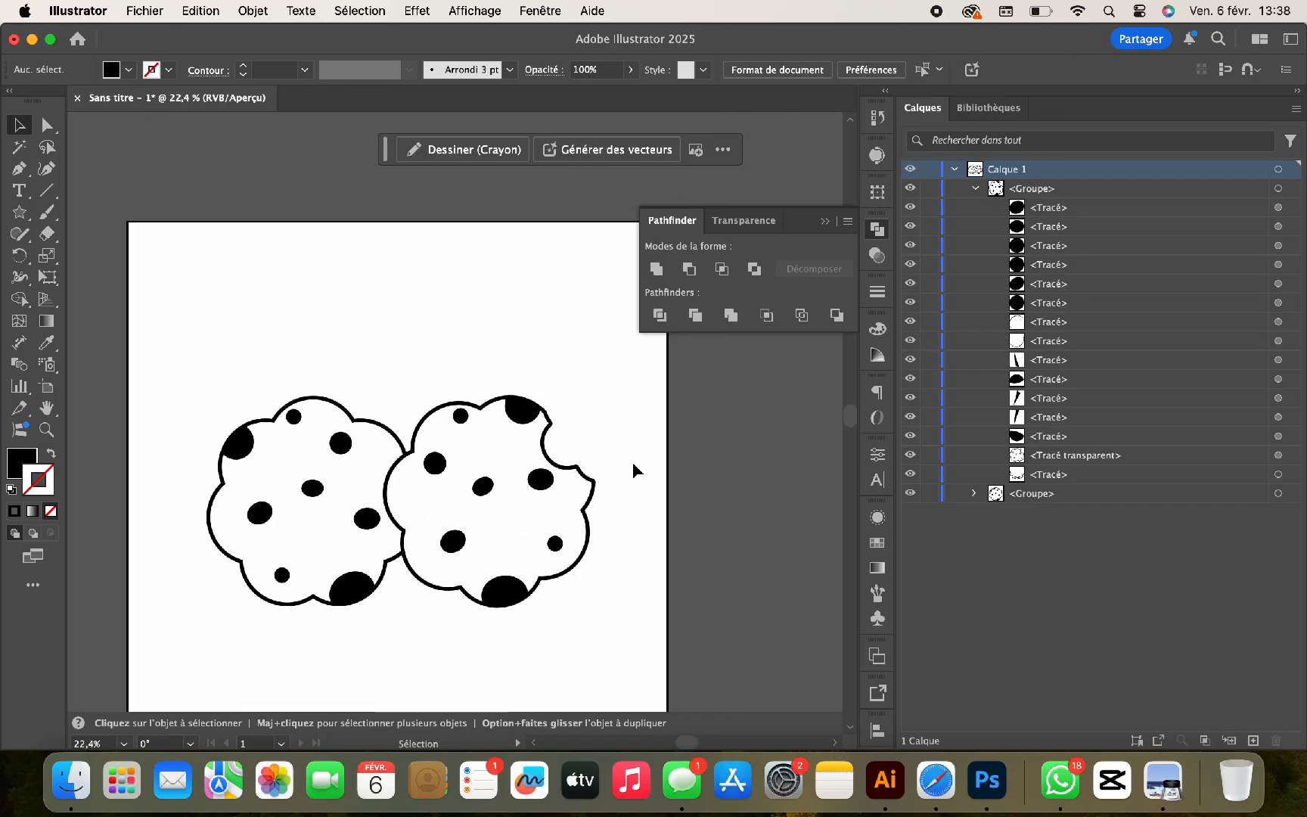
Rotate the bitten flower slightly counterclockwise.
left_click(586, 515)
left_click_drag(606, 389, 577, 361)
left_click(612, 389)
Select both flowers and reposition them together slightly on the artboard.
scroll(555, 450, "up", 5)
scroll(555, 450, "down", 6)
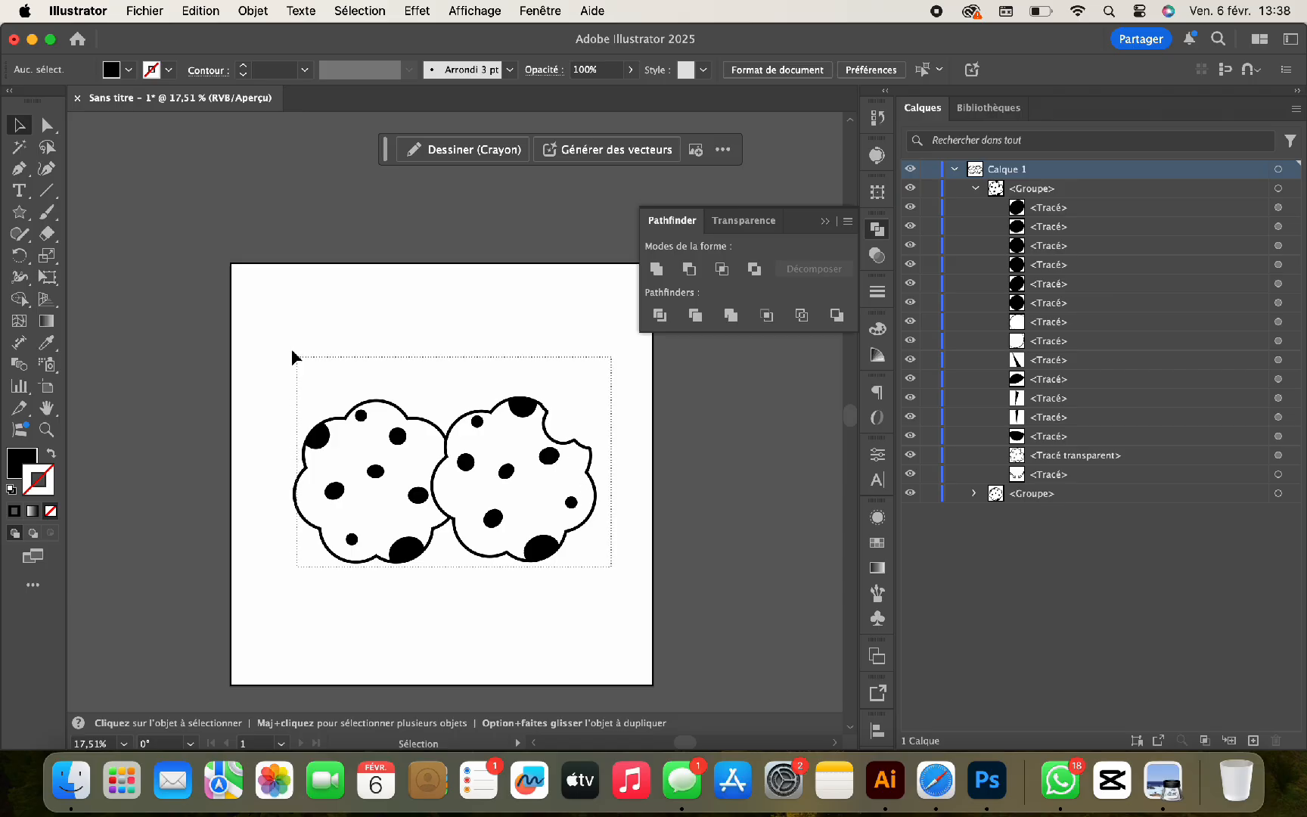
left_click_drag(292, 350, 287, 347)
mouse_move(441, 378)
left_mouse_down()
mouse_move(439, 472)
mouse_move(449, 402)
left_mouse_up()
left_click(453, 401)
Turn a copy of the bitten flower, offset slightly down and to the left, into a united black silhouette behind it.
scroll(467, 422, "up", 6)
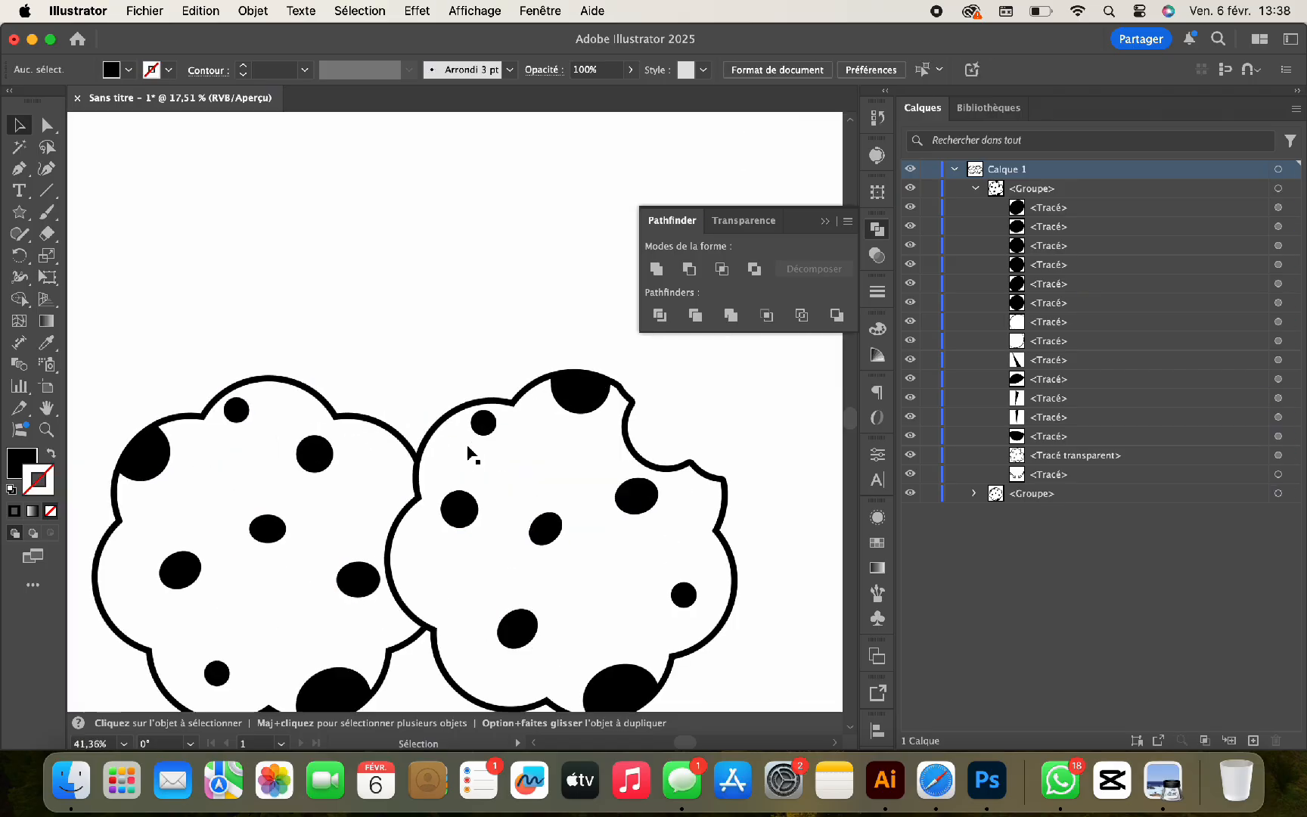
left_click(431, 498)
scroll(435, 492, "down", 3)
scroll(446, 484, "left", 3)
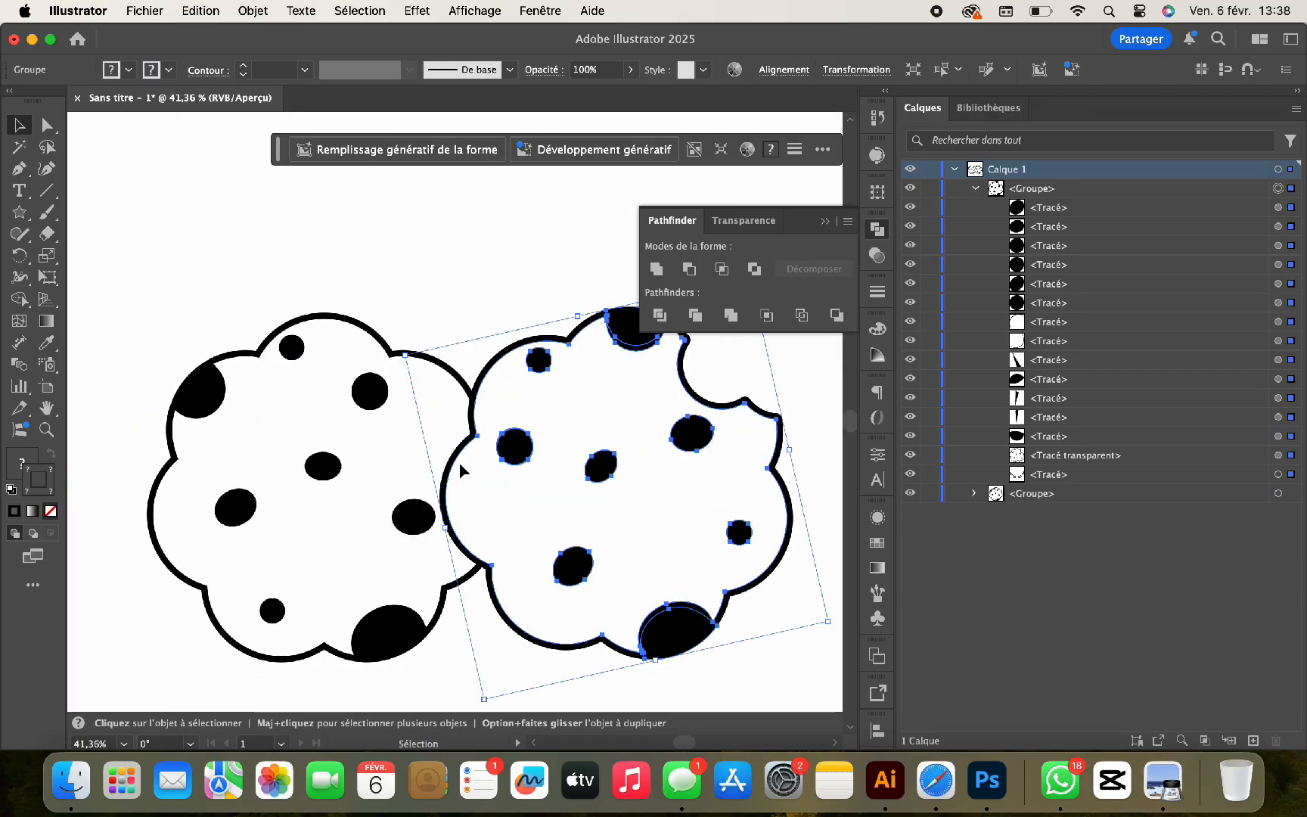
left_click_drag(462, 470, 449, 484, "alt")
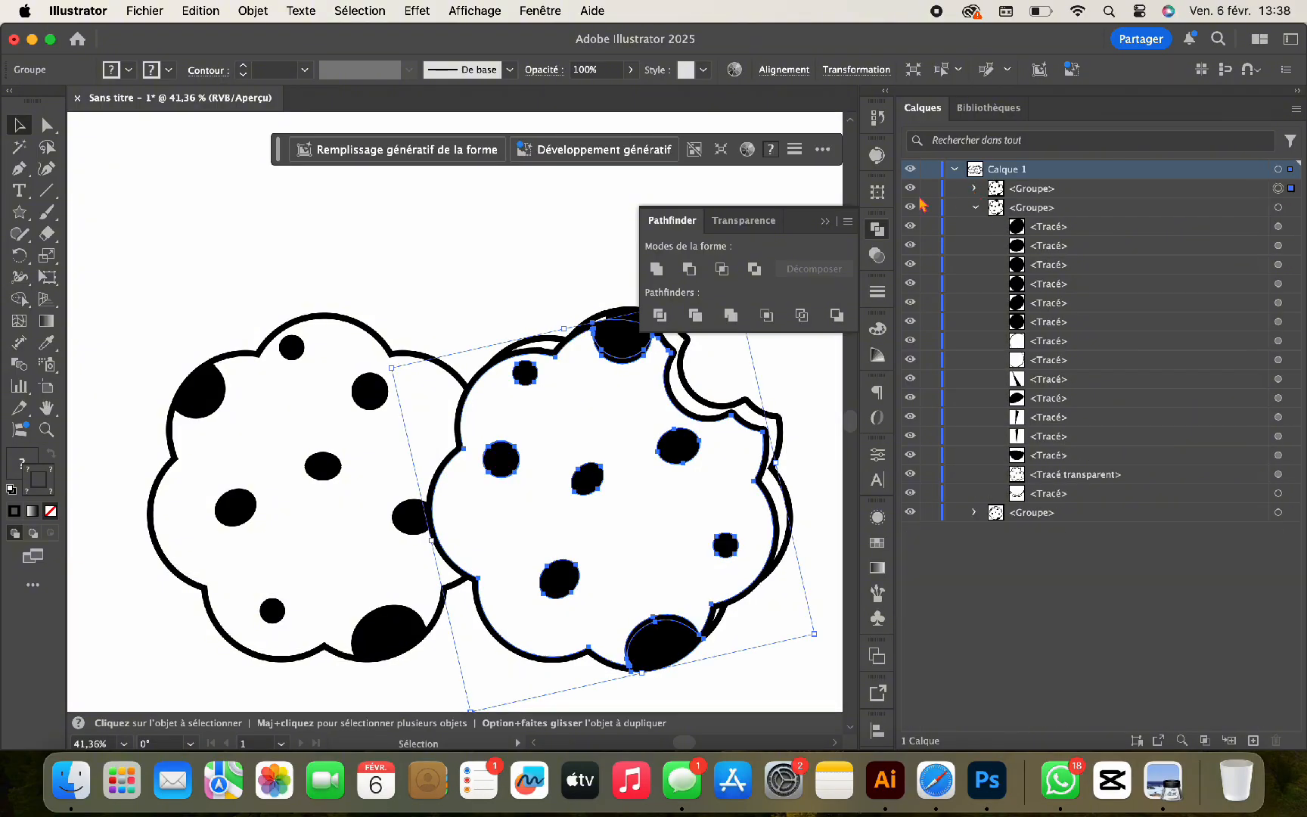
left_click(657, 269)
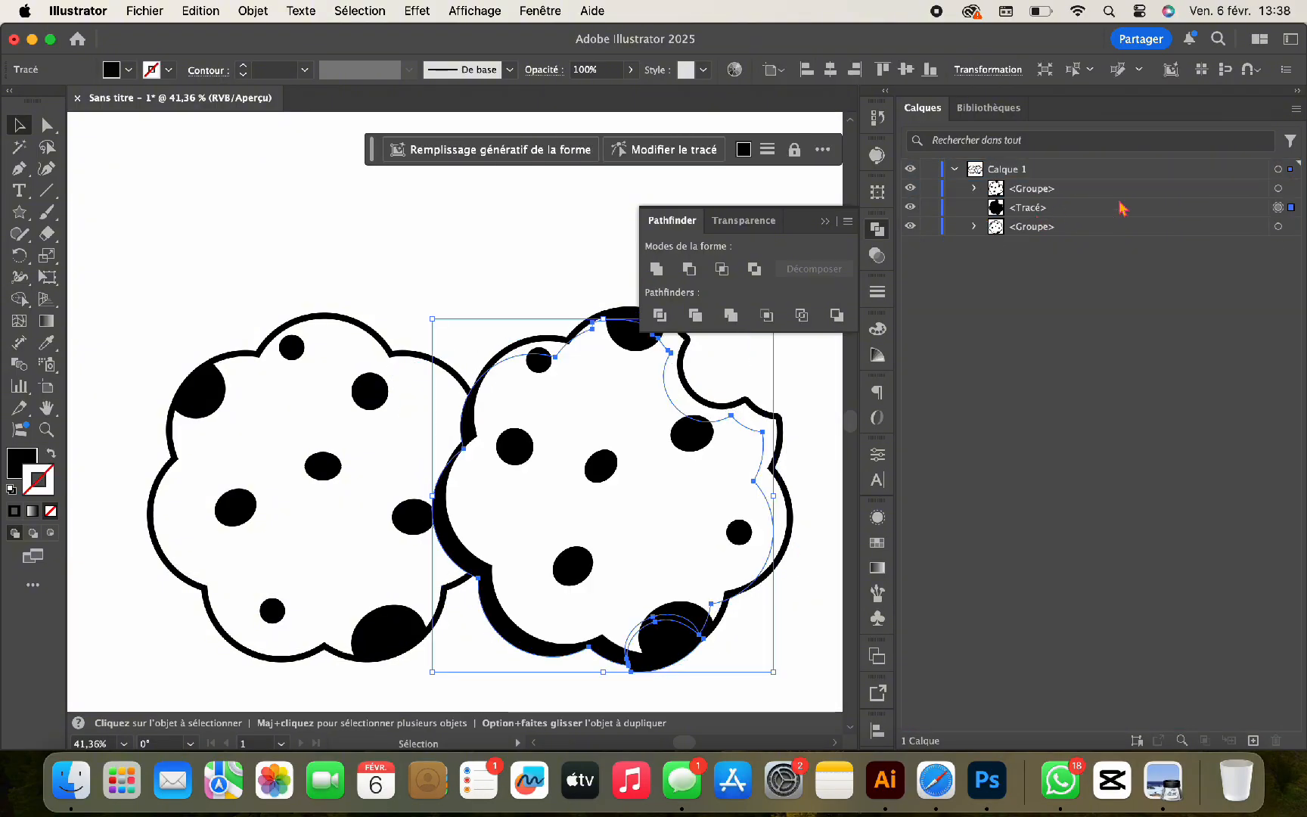
Nudge the black silhouette behind the bitten flower to adjust its offset shadow.
scroll(512, 458, "up", 3)
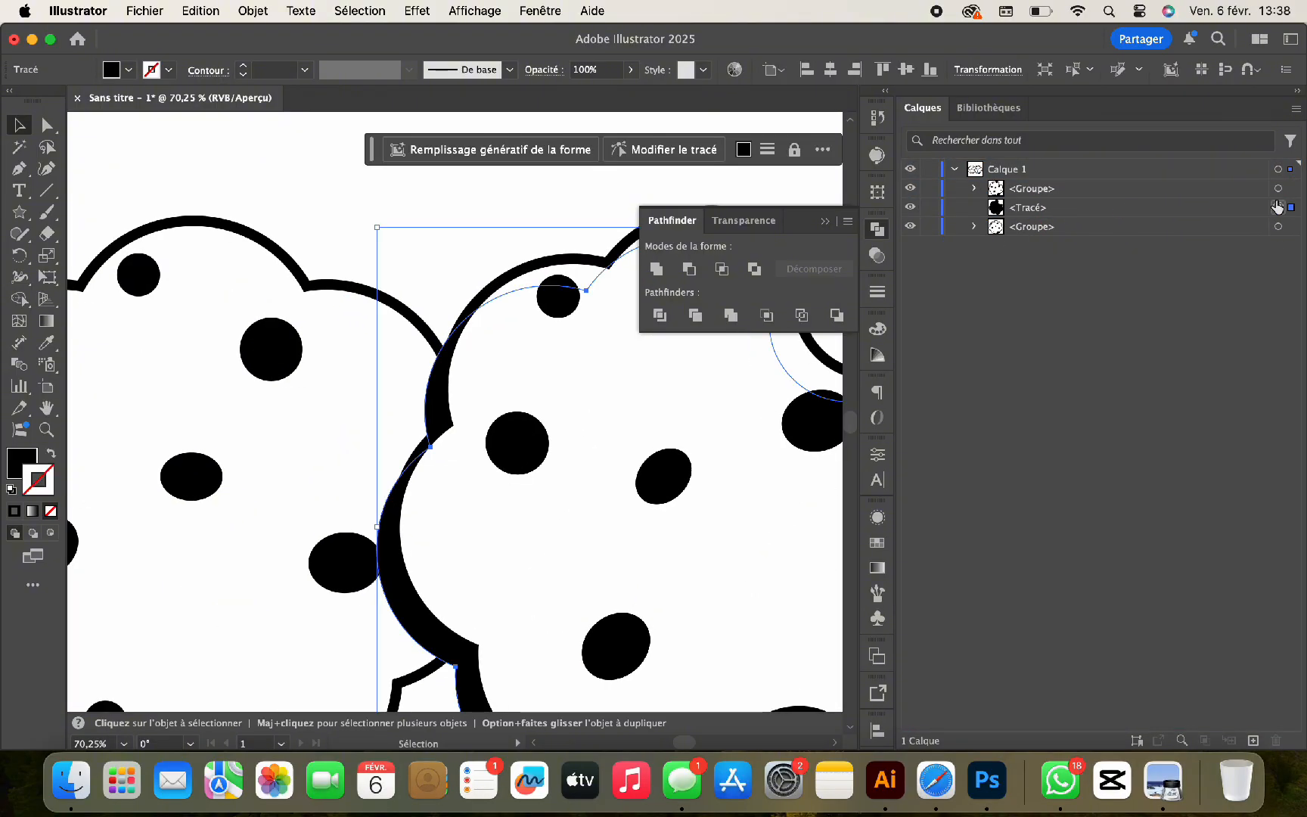
left_click_drag(487, 528, 488, 519)
left_click_drag(395, 597, 391, 592)
scroll(391, 598, "down", 3)
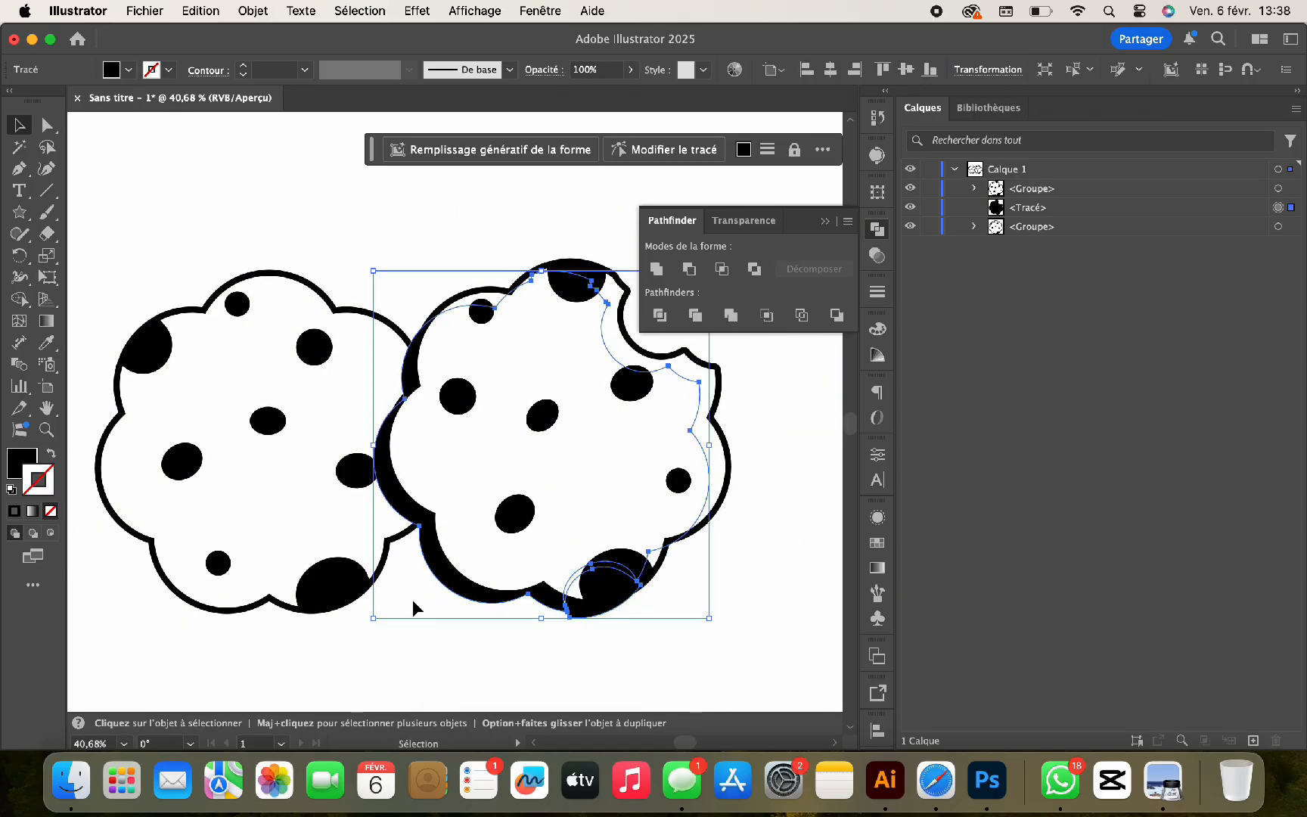
left_click(501, 648)
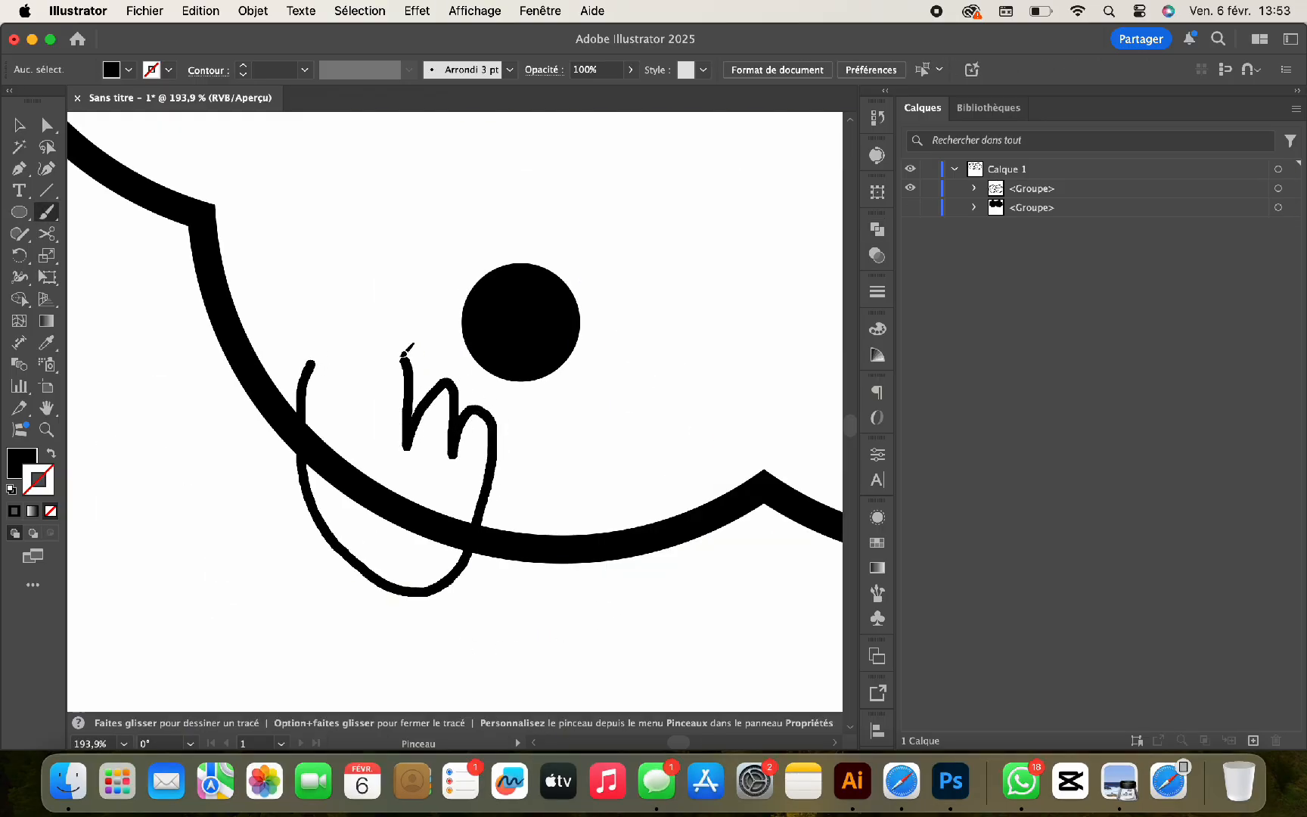
Finish brushing a cartoon hand outline over the left flower's lower-left edge and delete its overlapping starting segment.
left_click_drag(307, 397, 305, 396)
scroll(330, 370, "up", 5)
key("a")
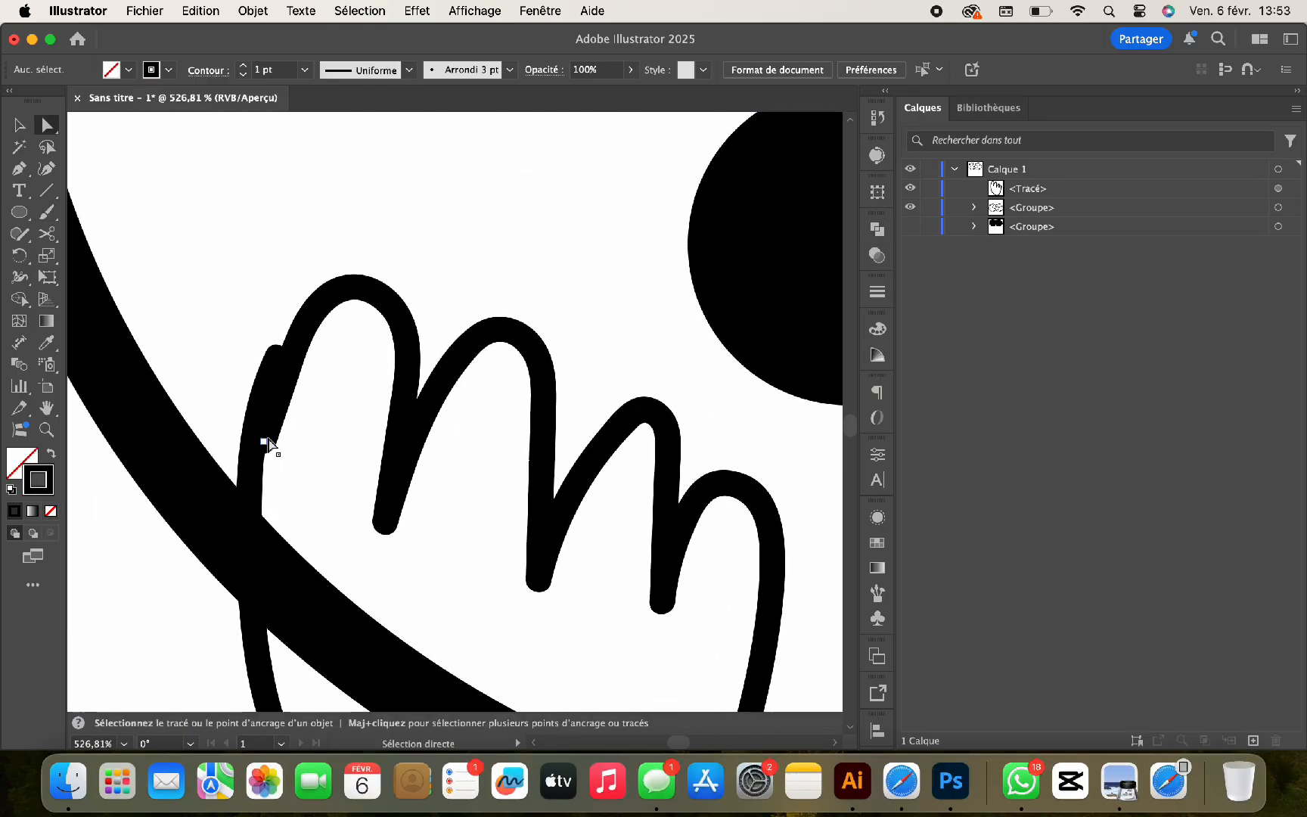
left_click(263, 442)
key("Delete")
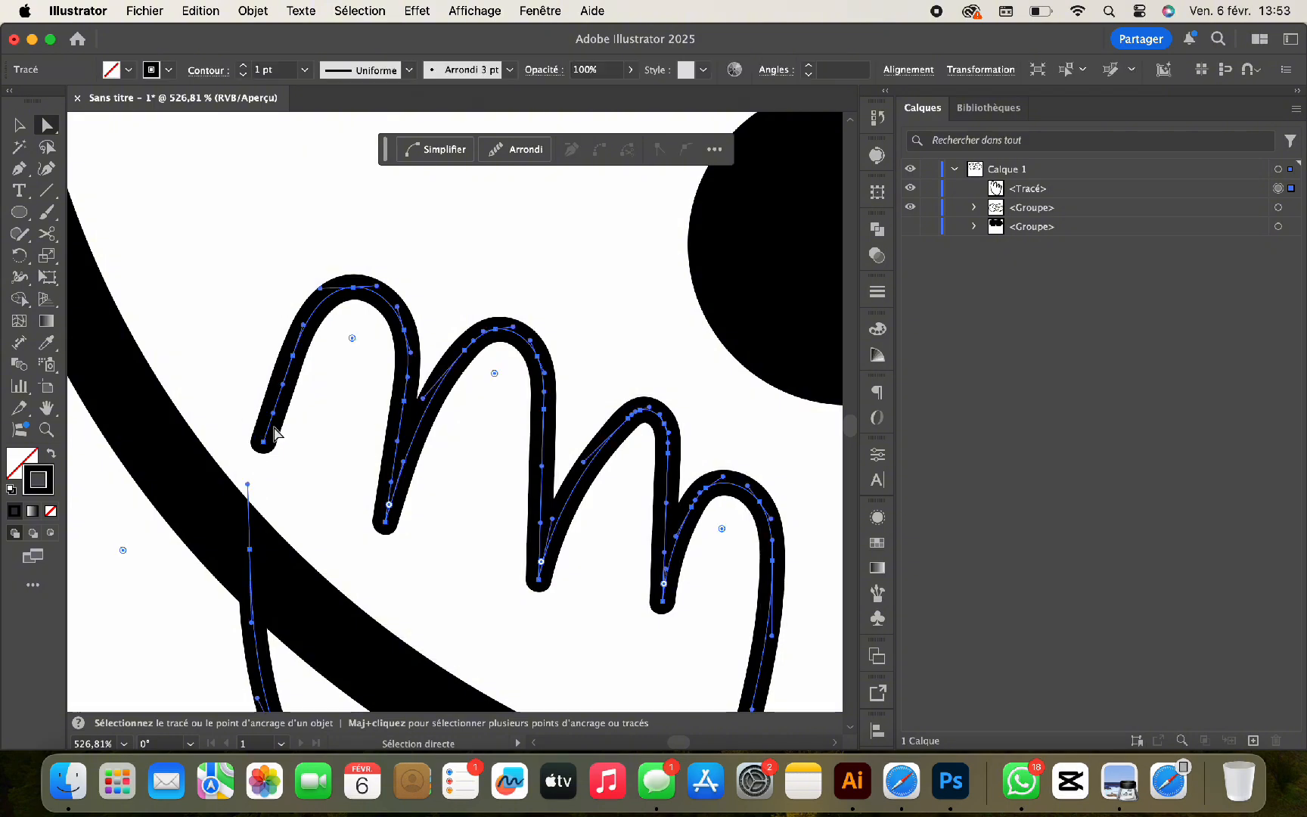
key("super+j")
left_click(827, 421)
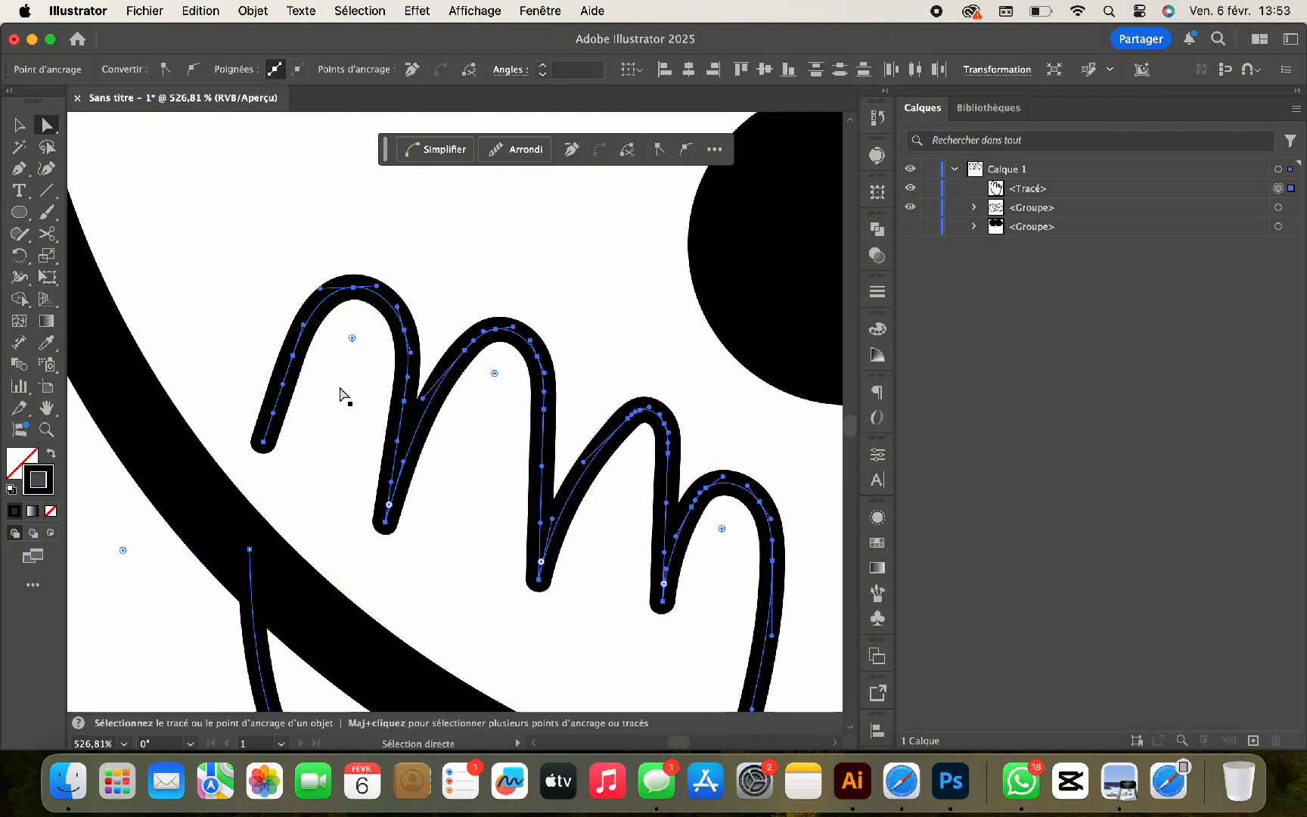
Move the hand outline up and join its two open ends into a closed path.
key("v")
left_click_drag(402, 401, 405, 294)
key("a")
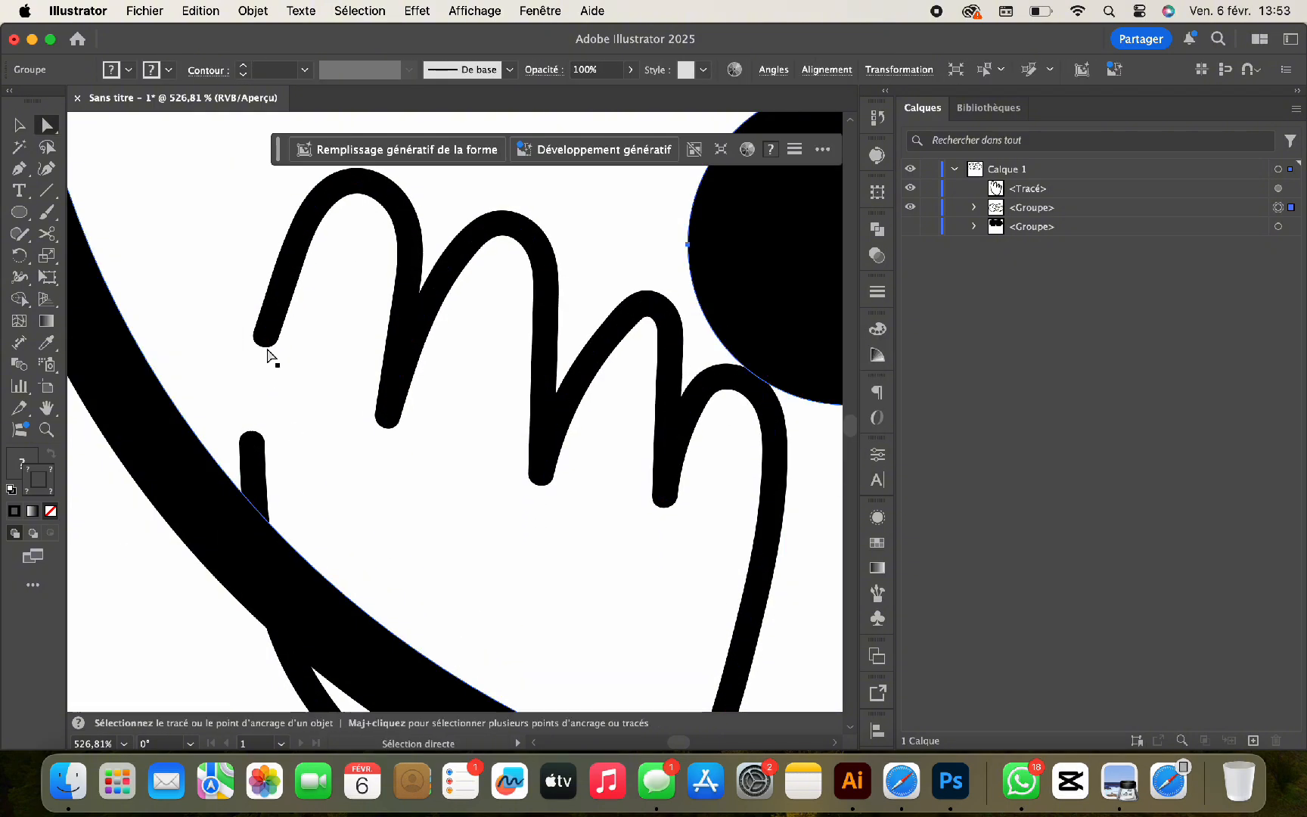
key("super+j")
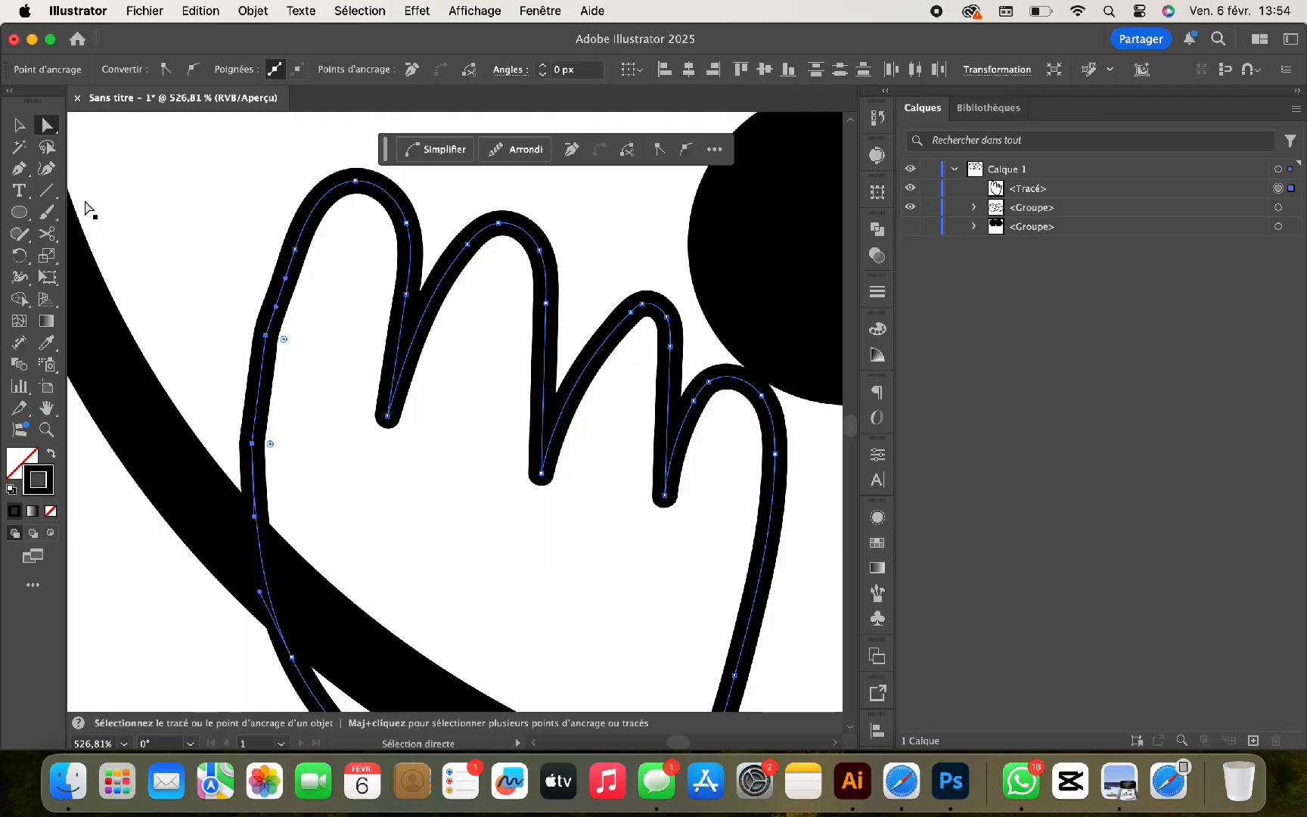
Simplify the hand path to the minimum number of anchor points.
key("shift+grave")
scroll(258, 392, "down", 5)
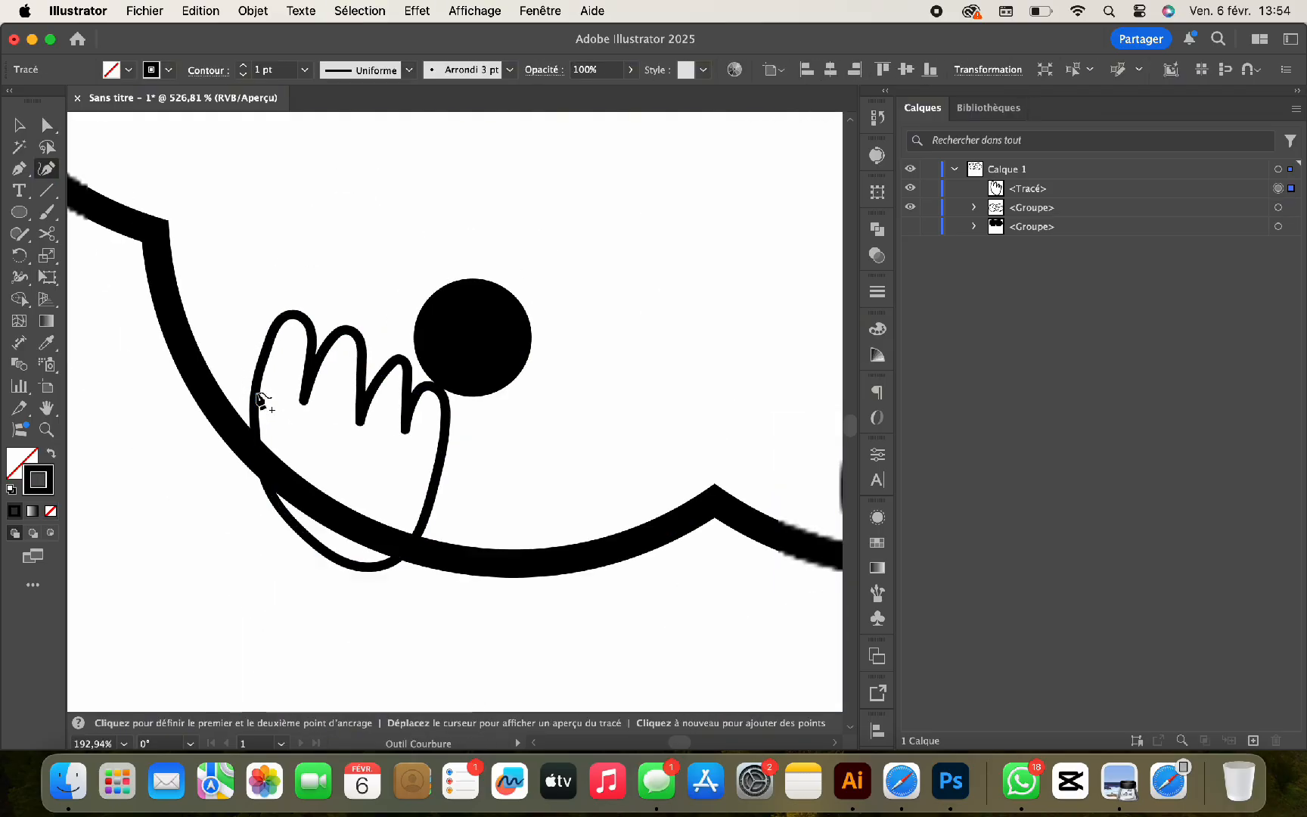
key("v")
right_click(322, 364)
left_click(354, 384)
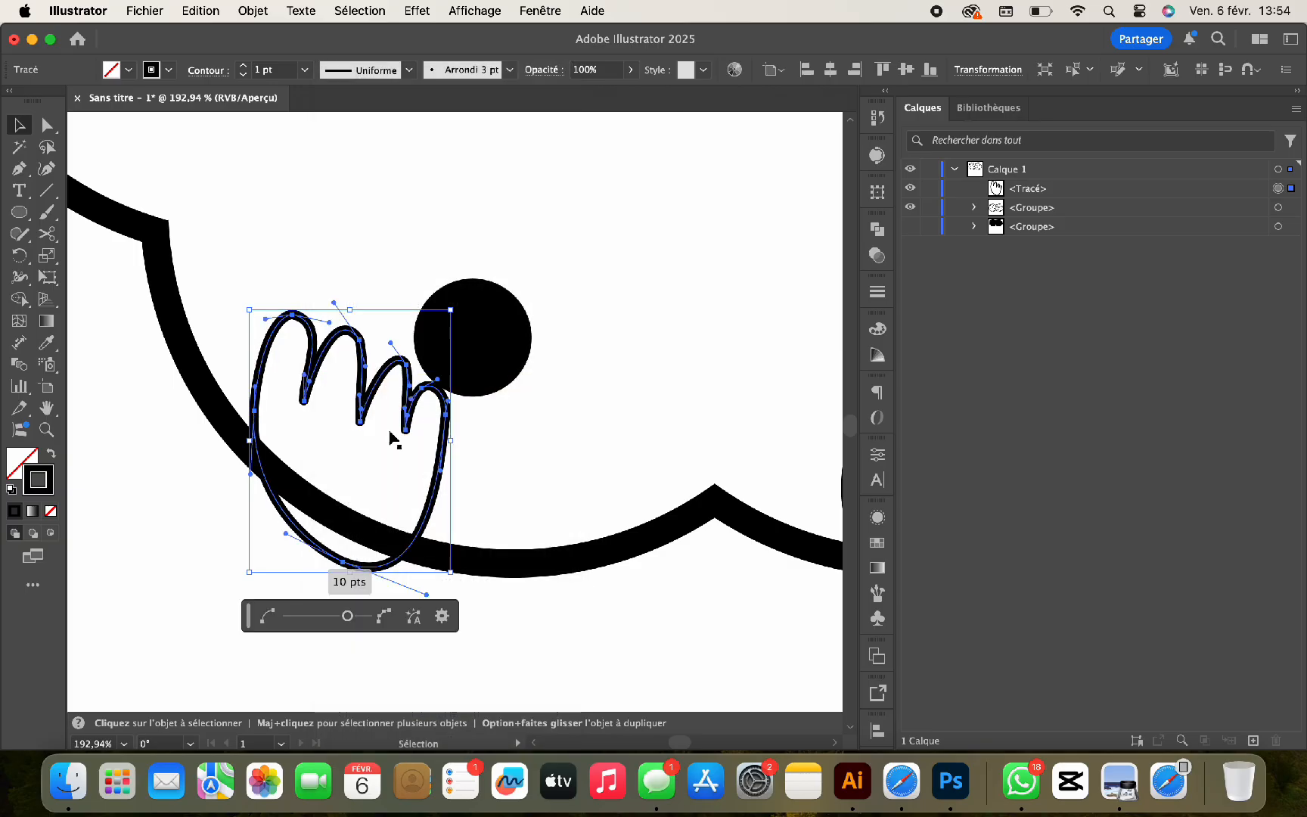
left_click(270, 616)
Resize the hand outline so it is wider and slightly shorter, extending it to the left.
left_click_drag(449, 442, 486, 446)
left_click_drag(368, 314, 368, 349)
left_click_drag(250, 349, 203, 333)
Copy the flower outline's white fill and thick black stroke onto the hand and align the stroke to the path's centre.
key("i")
left_click(157, 266)
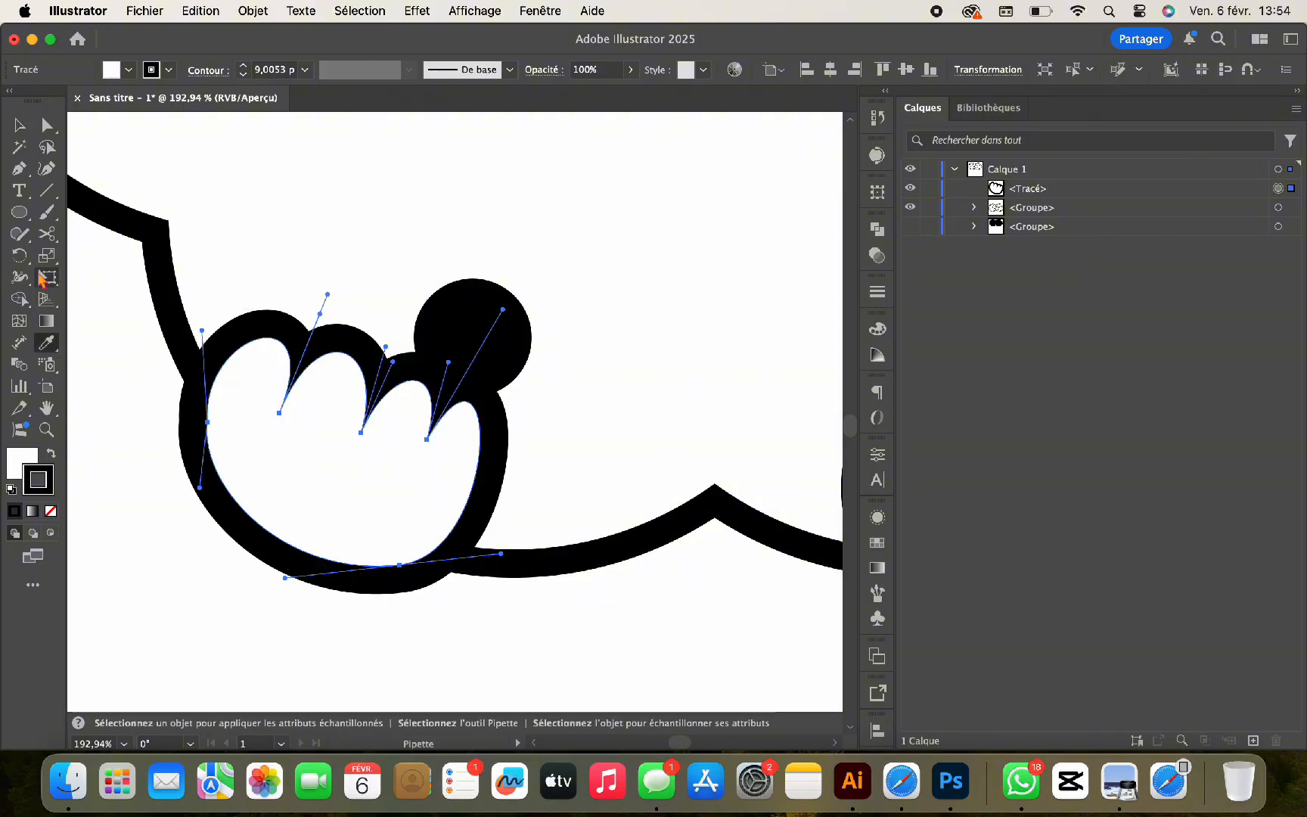
left_click(878, 294)
left_click(733, 384)
left_click(711, 385)
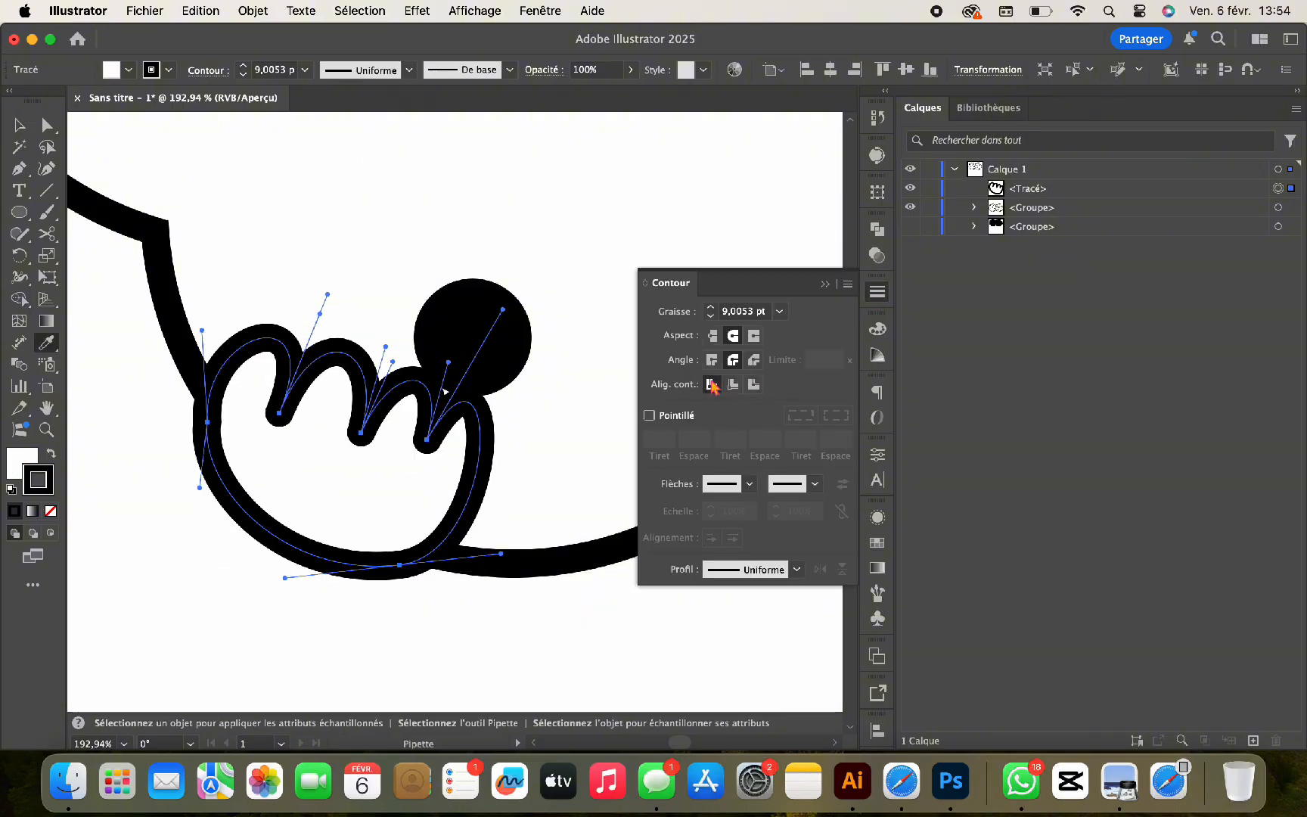
left_click(822, 279)
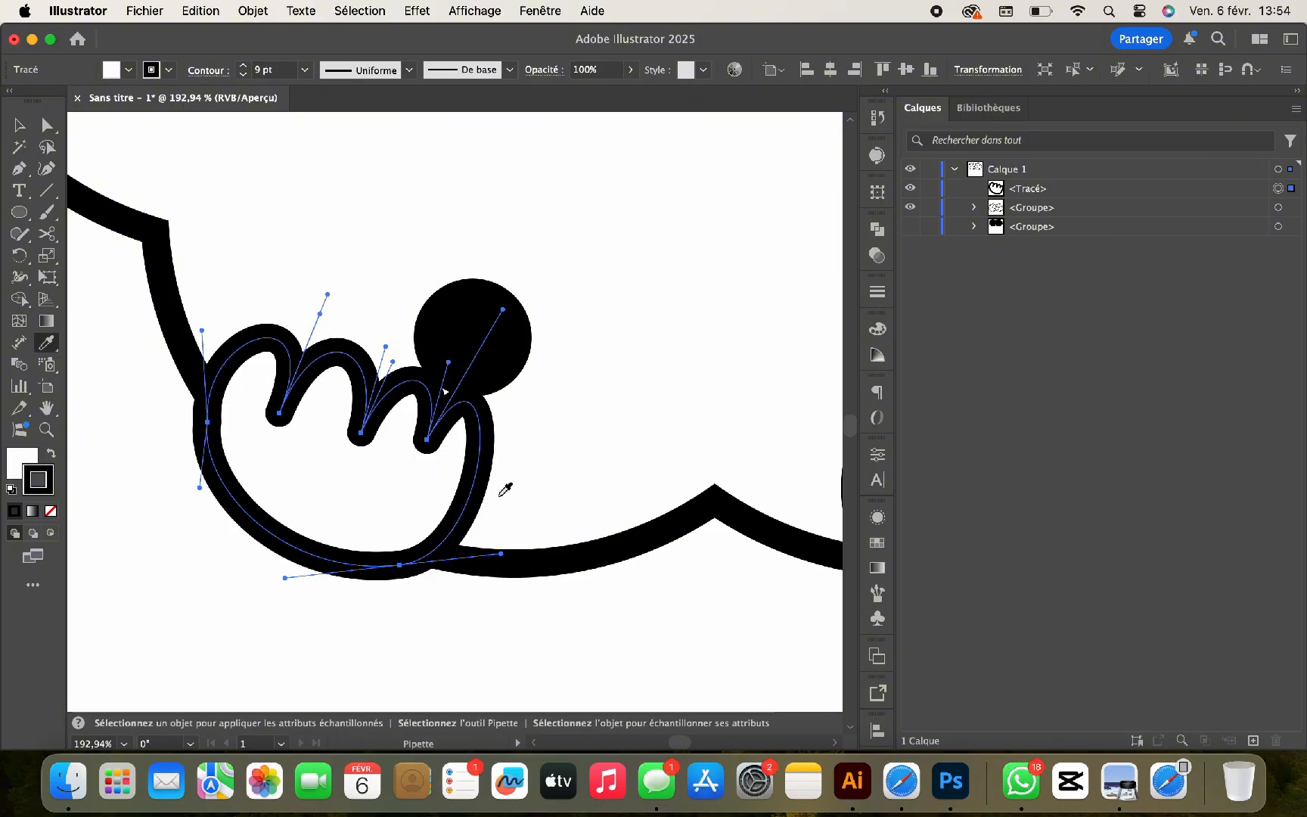
Stretch the hand wider to the right and lower the three anchor points between its fingers.
key("v")
left_click_drag(495, 453, 532, 453)
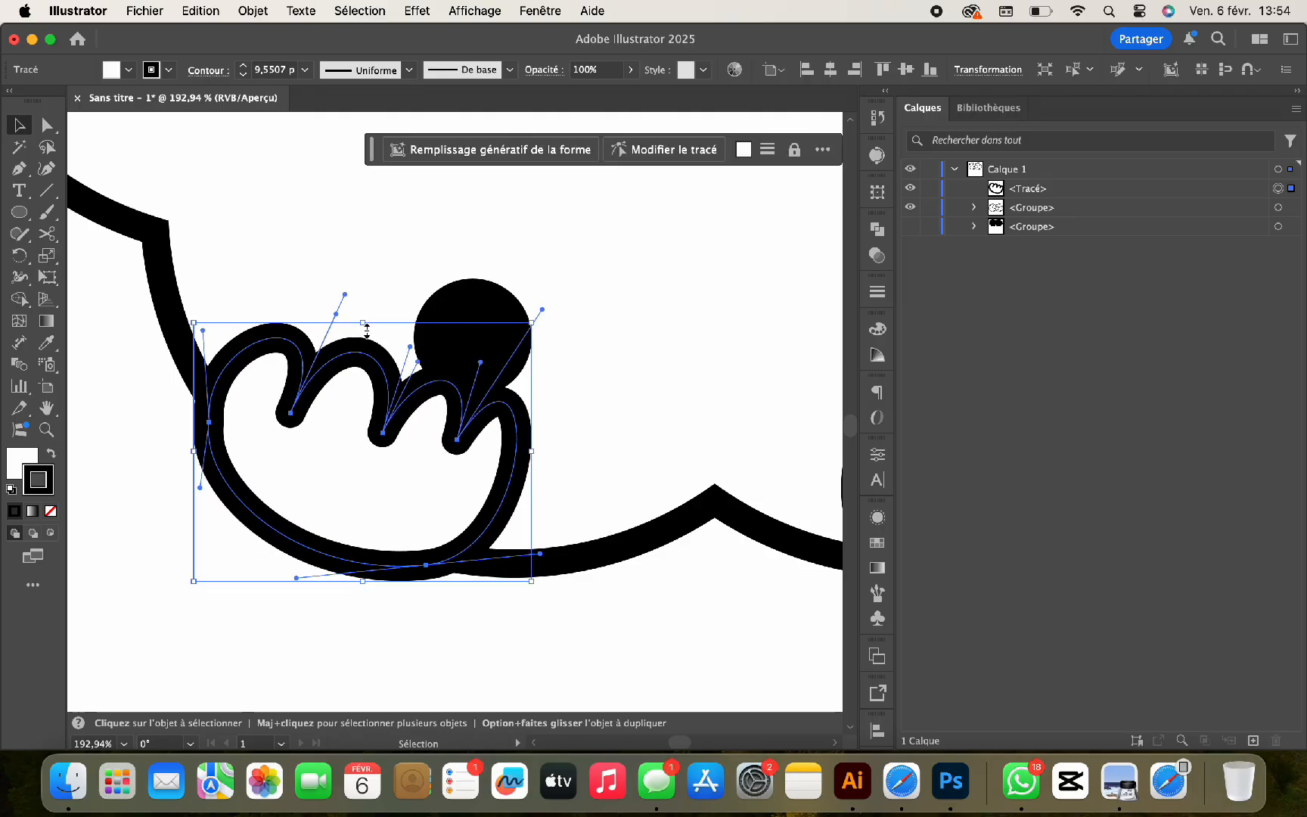
double_click(383, 435)
key("a")
left_click(458, 440)
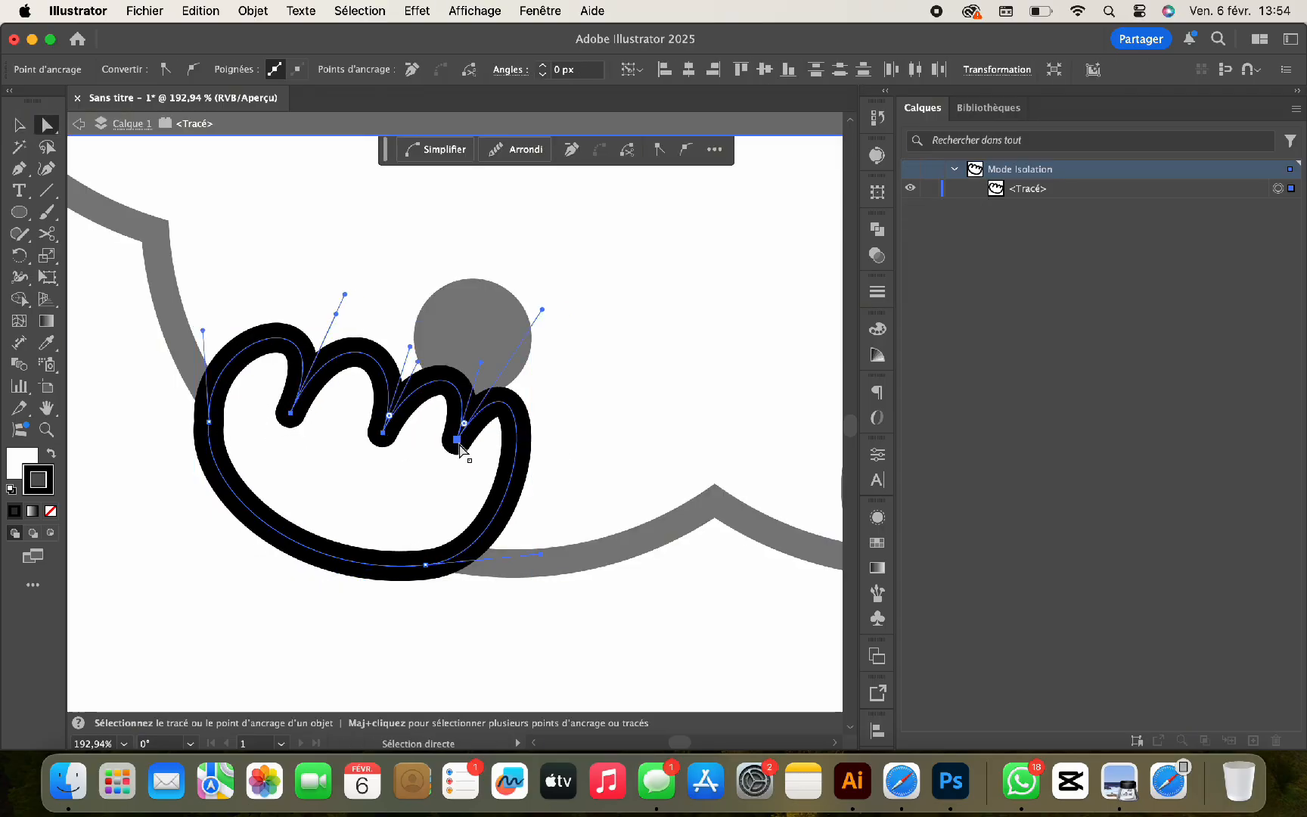
left_click_drag(460, 446, 452, 467)
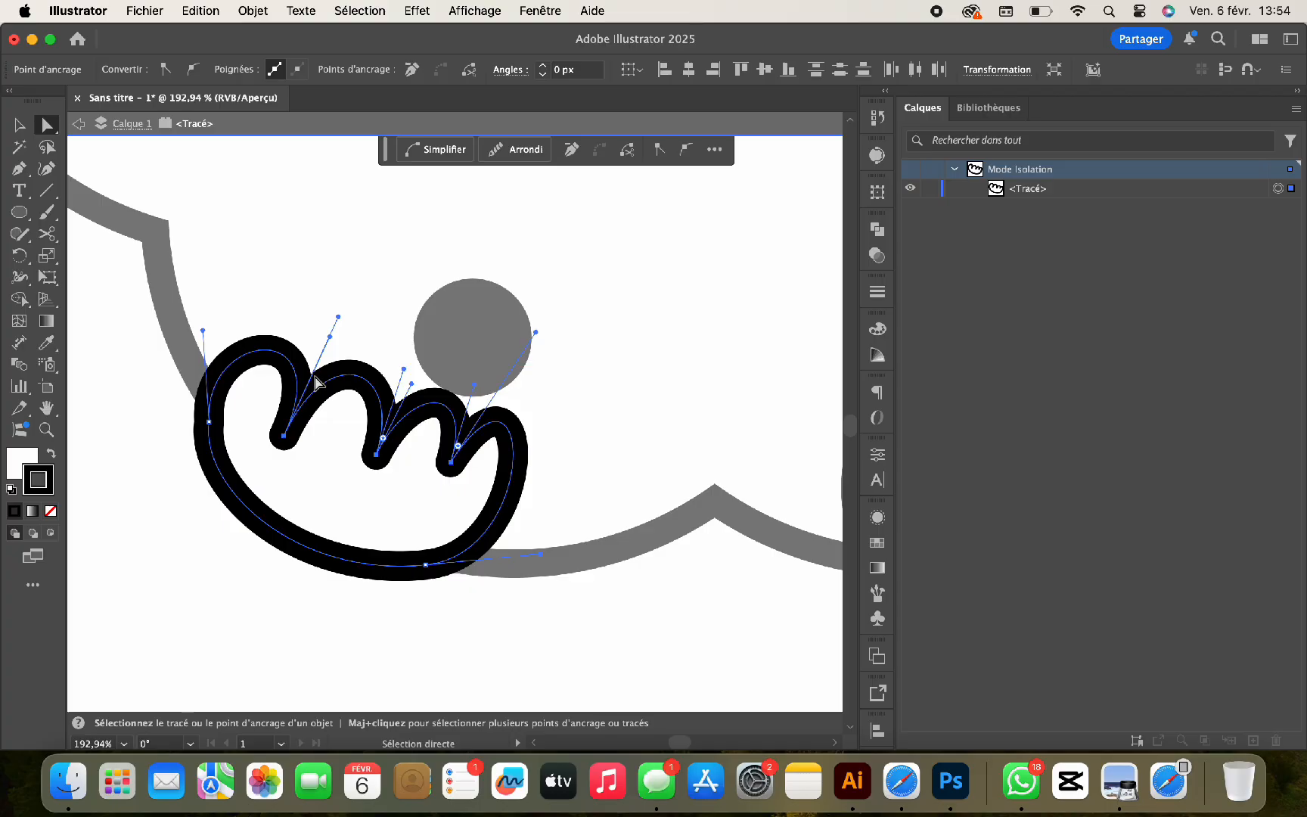
Extend the direction handles of the anchors between the fingers to make the middle fingers taller.
left_click_drag(338, 317, 357, 270)
left_click_drag(404, 370, 438, 326)
scroll(437, 326, "down", 3)
left_click(391, 549)
Adjust the upper direction handle of the hand's leftmost anchor to reshape the first finger.
left_click(277, 393)
scroll(273, 398, "up", 4)
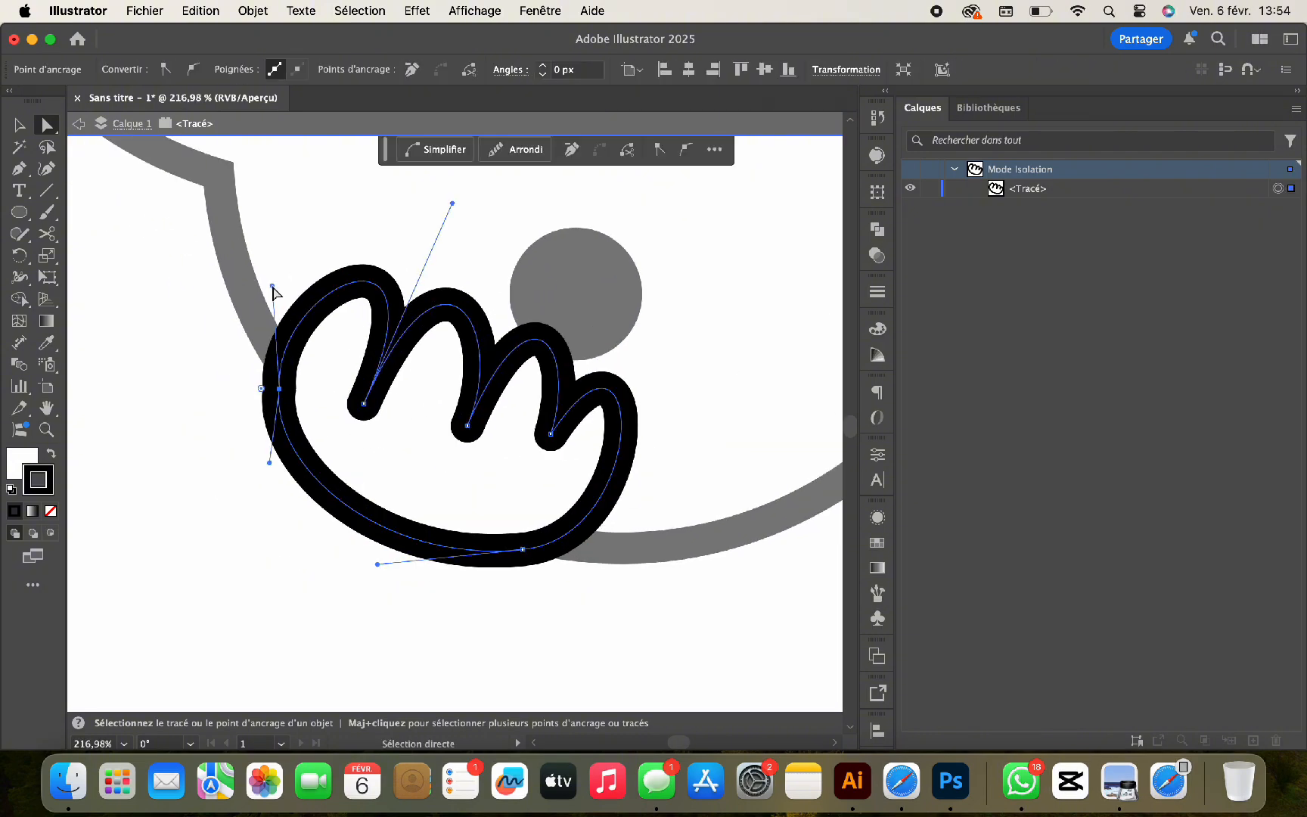
mouse_move(272, 286)
left_mouse_down()
mouse_move(300, 283)
mouse_move(286, 273)
left_mouse_up()
scroll(286, 271, "down", 4)
left_click(277, 454)
Select the whole hand and move it left so it overhangs the flower's lower-left edge.
left_click(339, 384)
key("v")
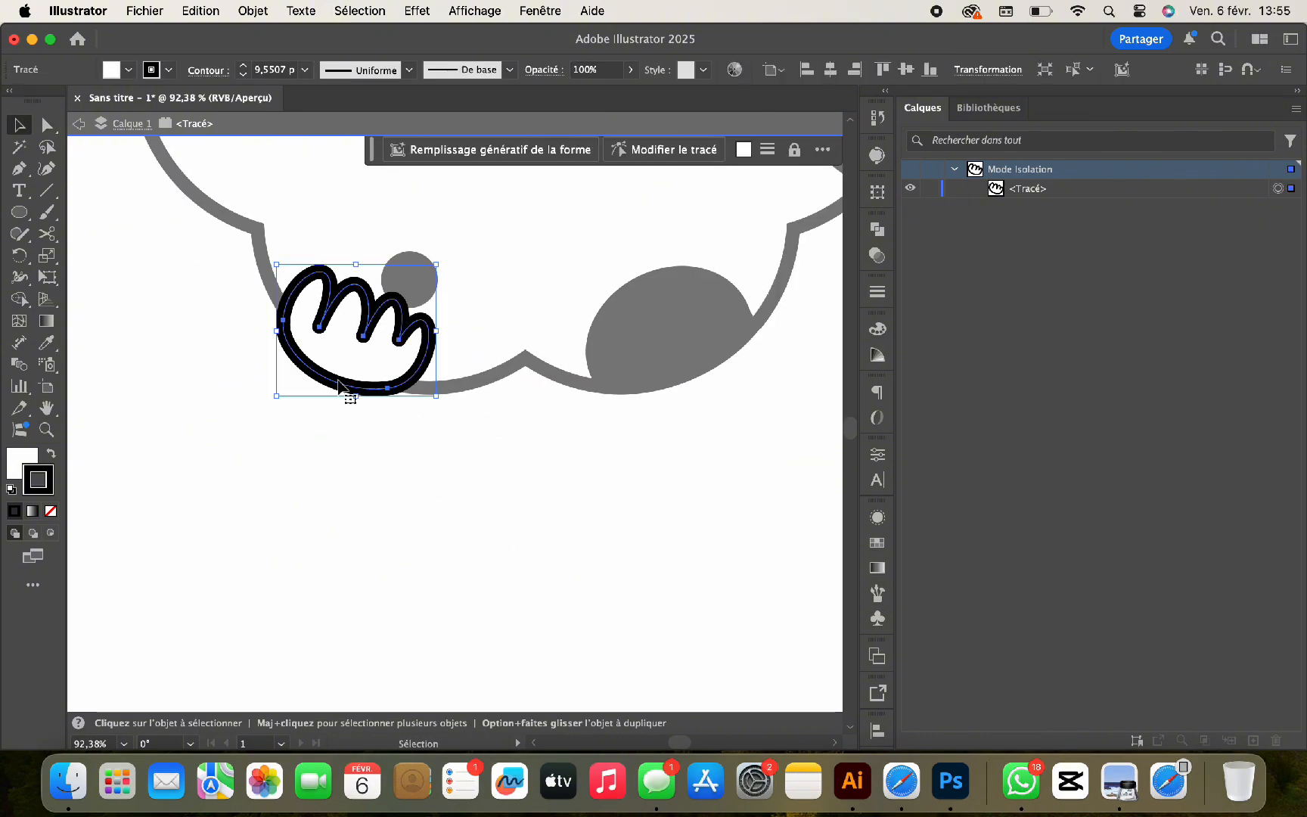
left_click_drag(339, 386, 300, 386)
scroll(308, 385, "down", 1)
left_click(400, 274)
left_click(373, 329)
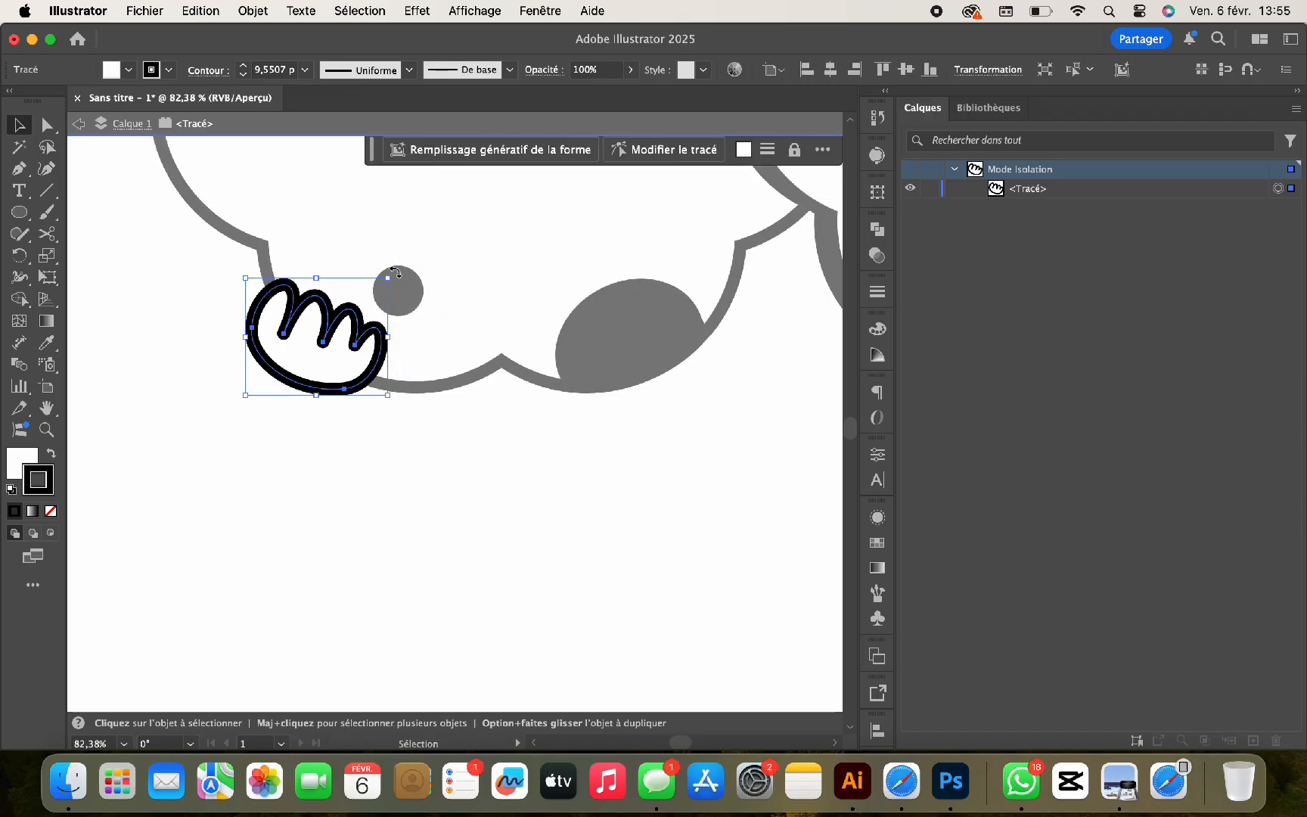
Rotate the hand slightly clockwise at the left flower's lower-left edge and keep it selected.
left_click_drag(395, 272, 398, 292)
scroll(403, 290, "down", 5)
left_click(306, 483)
left_click(227, 446)
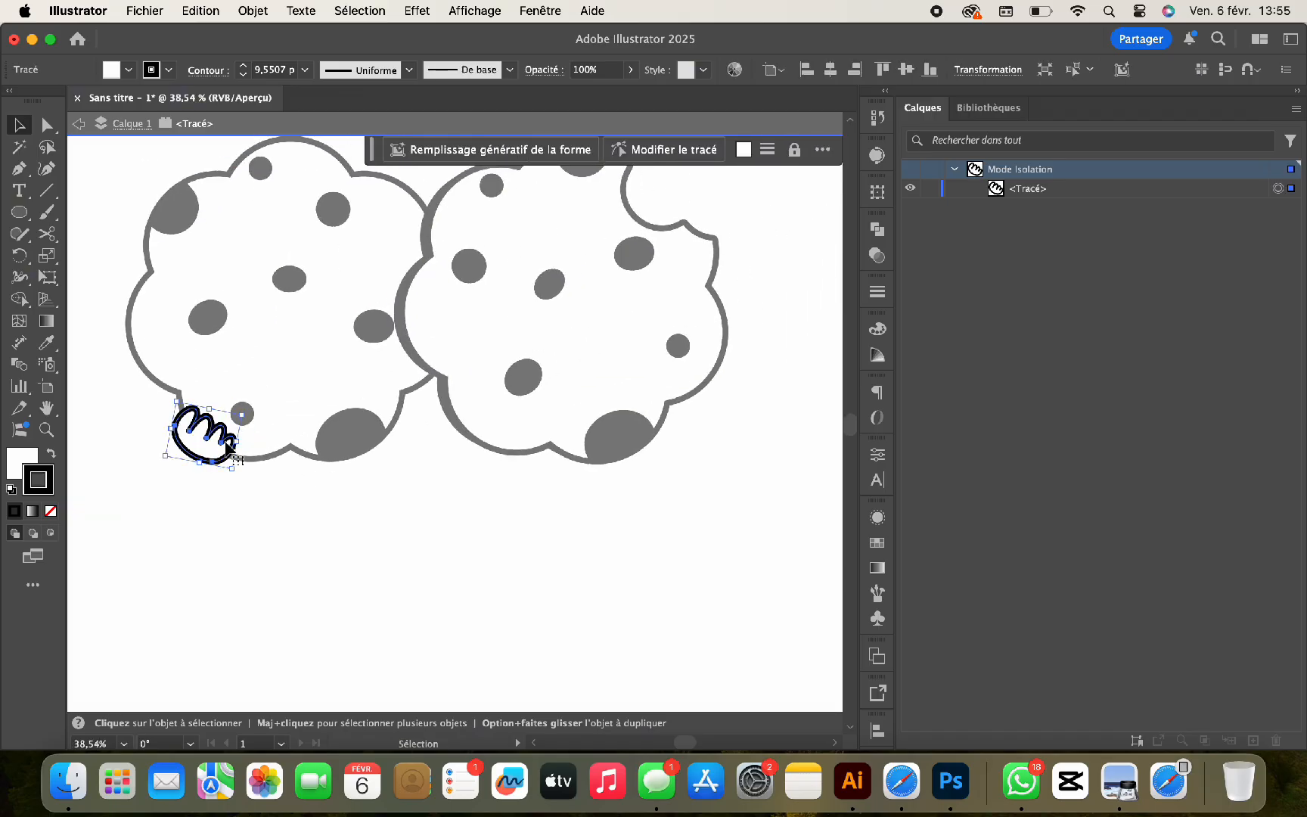
Duplicate the hand in place and mirror the copy horizontally.
key("a")
key("super+shift+v")
right_click(229, 448)
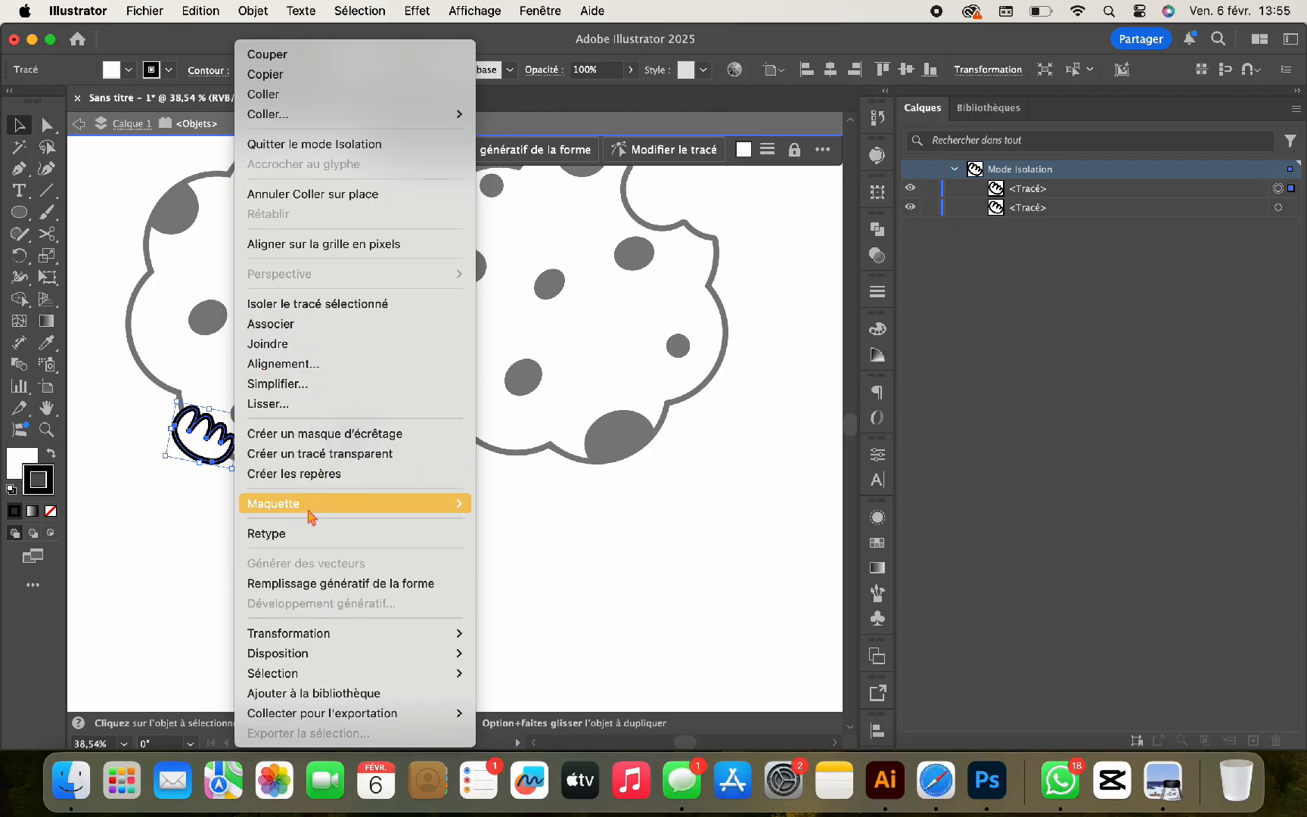
mouse_move(451, 633)
left_click(509, 630)
key("Return")
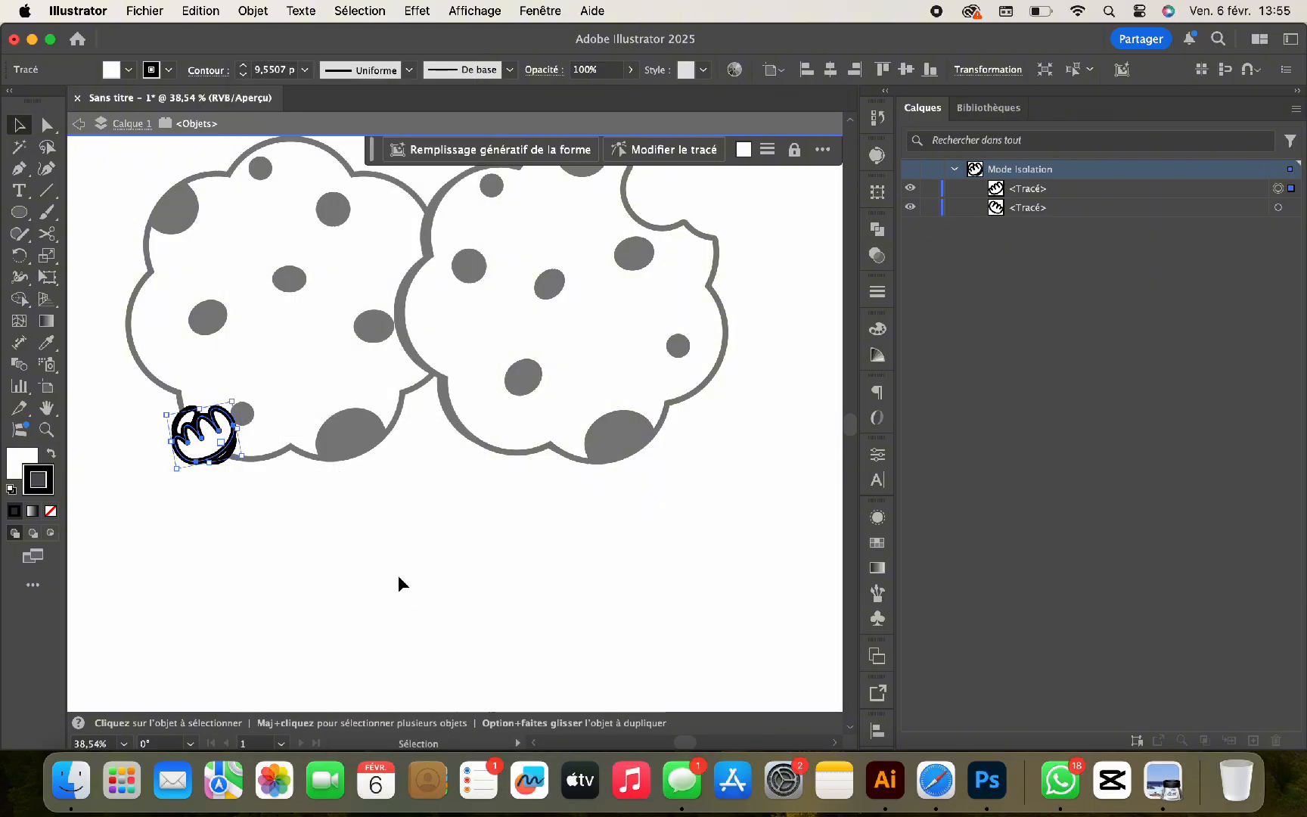
Move the mirrored hand to the bitten flower's lower-right edge and leave isolation mode.
left_click_drag(208, 447, 671, 446)
left_click_drag(655, 430, 656, 430)
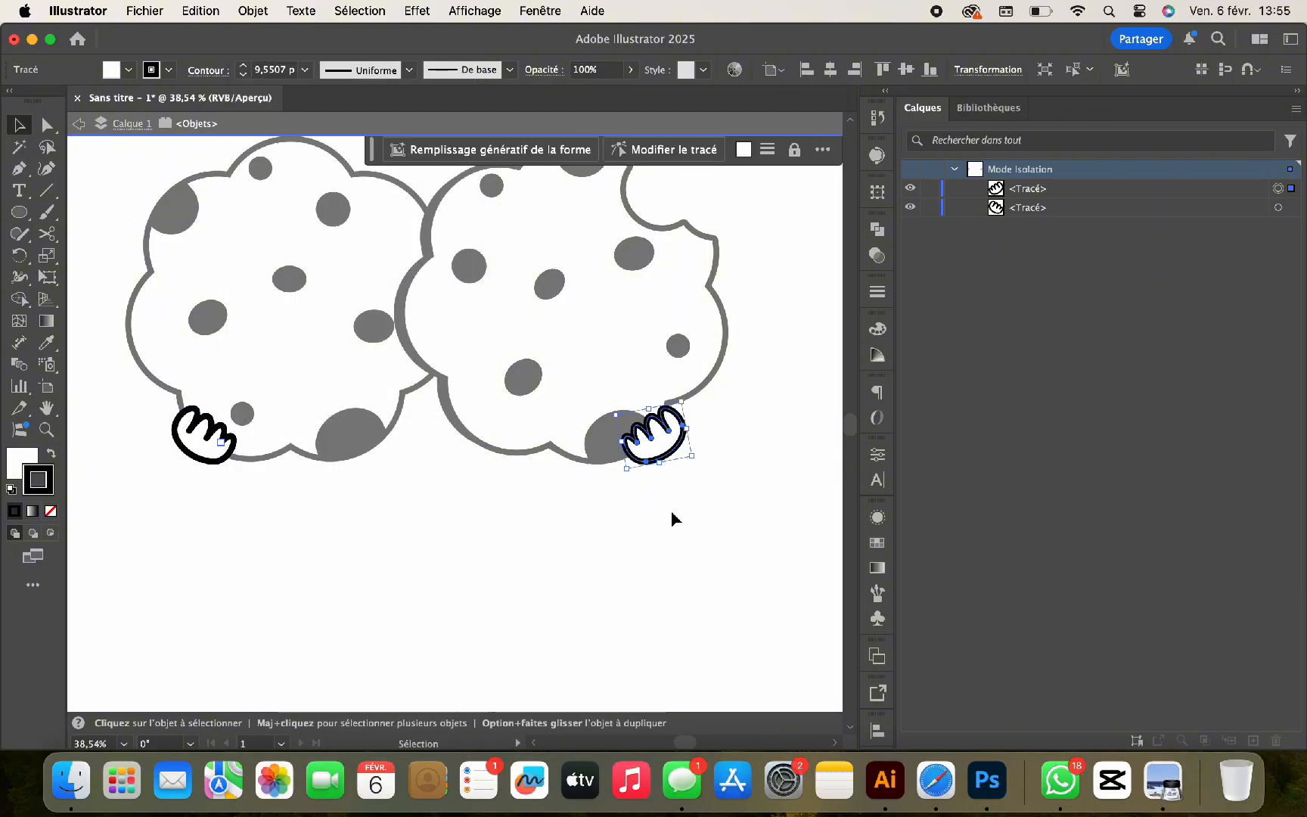
double_click(671, 513)
scroll(671, 513, "down", 5)
scroll(669, 508, "down", 3)
scroll(669, 509, "right", 3)
scroll(423, 392, "up", 3)
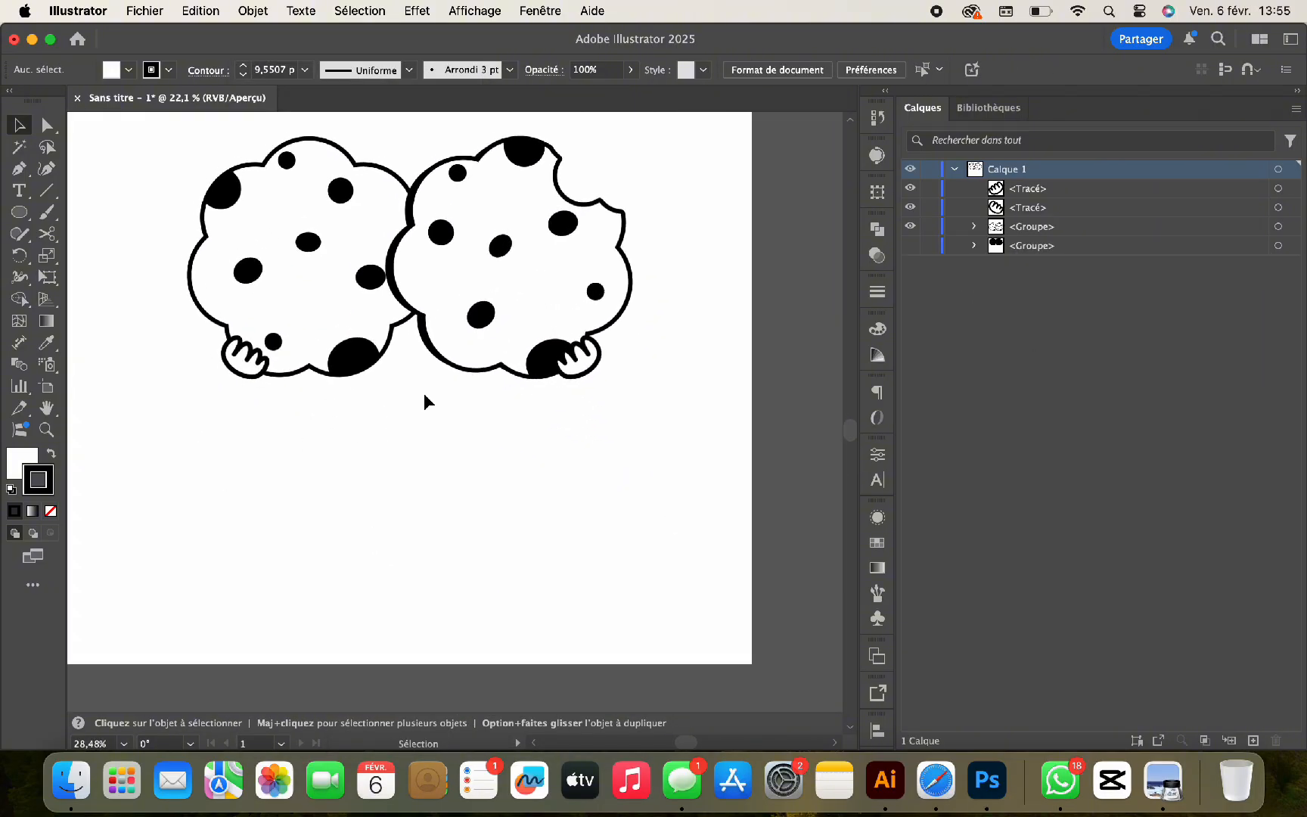
scroll(424, 392, "up", 2)
Draw a closed straight-segment outline of two legs below the flowers with the Pen tool and place it behind the flower group.
key("p")
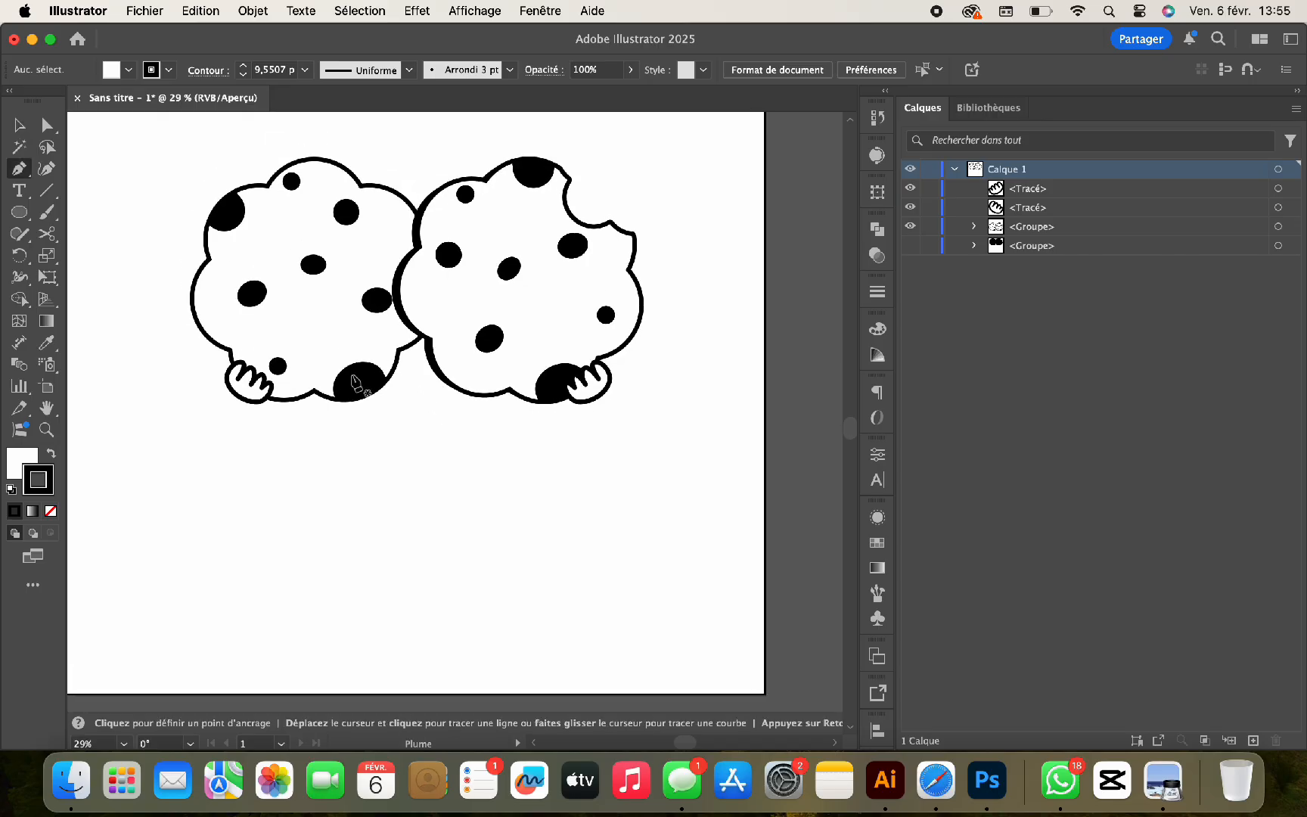
left_click(352, 375)
left_click(337, 480)
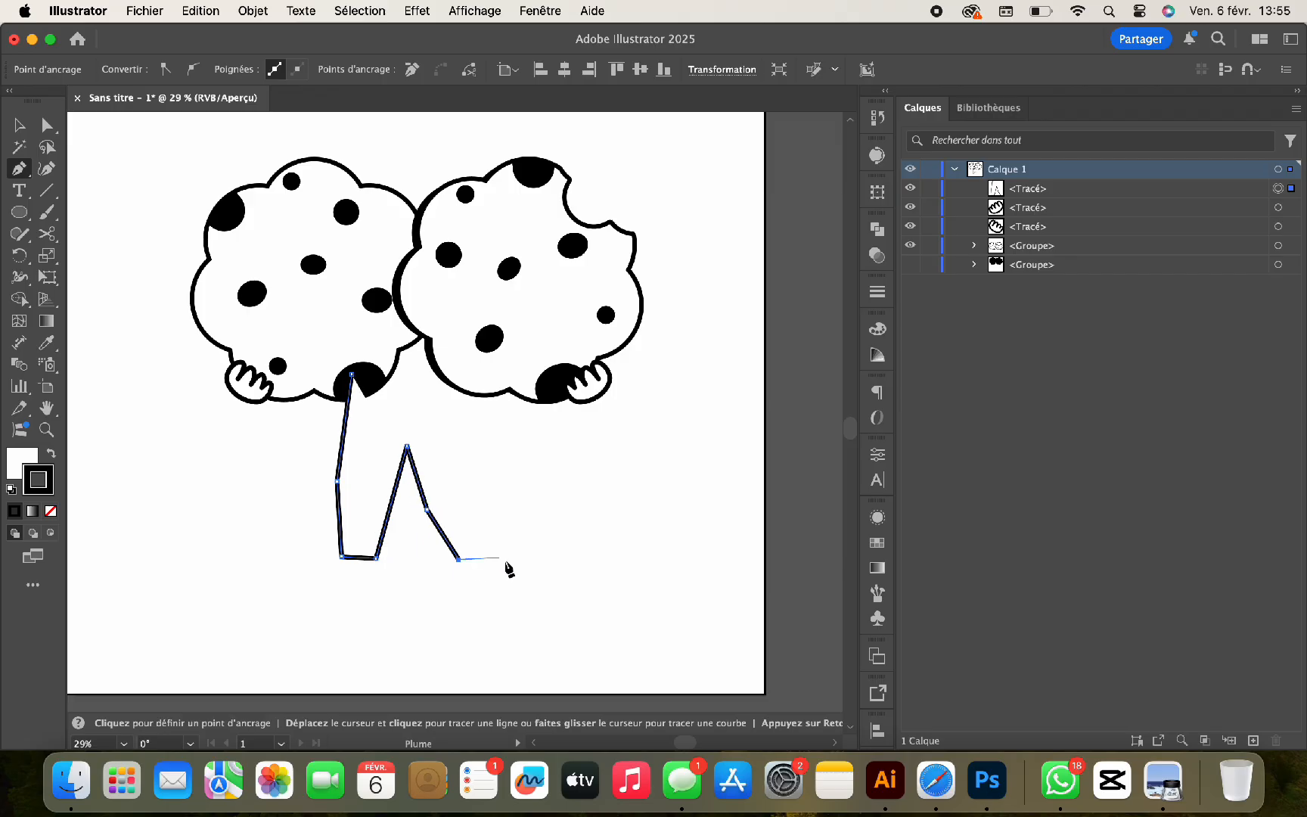
left_click(465, 463)
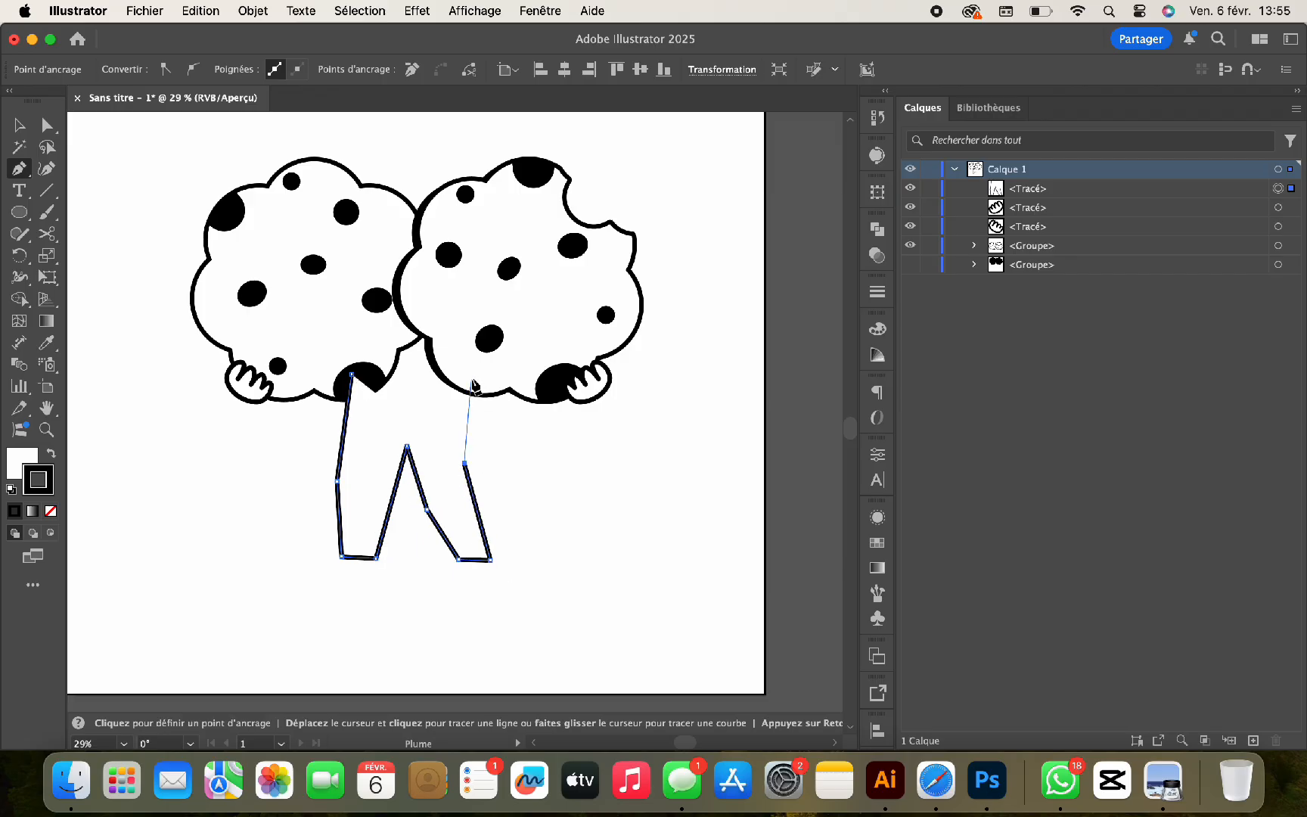
left_click(457, 292)
left_click(351, 292)
left_click(352, 376)
left_click_drag(1027, 188, 1033, 259)
Bend the inner and outer sides of both legs into smooth curves with the Curvature tool.
scroll(458, 379, "up", 3)
scroll(166, 408, "down", 1)
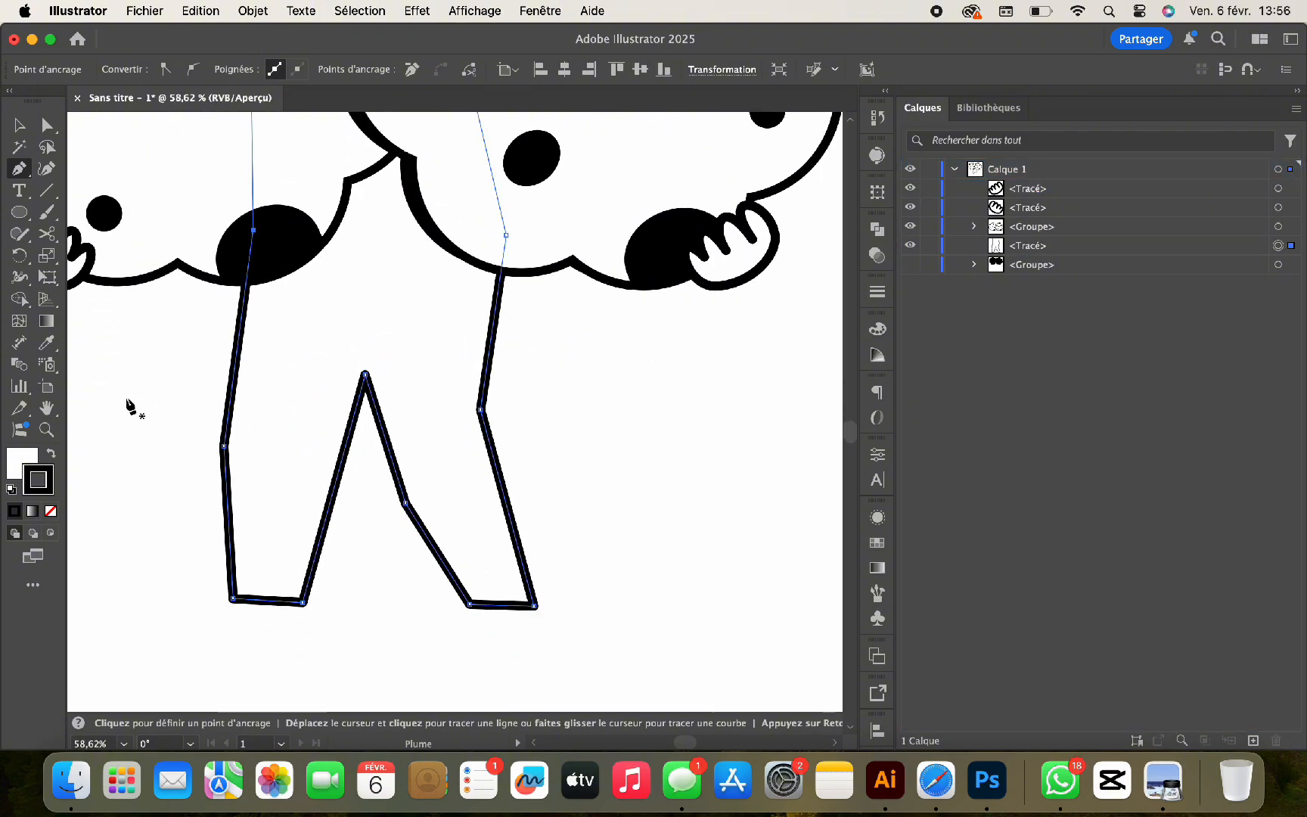
left_click(47, 168)
left_click(224, 446)
left_click(407, 503)
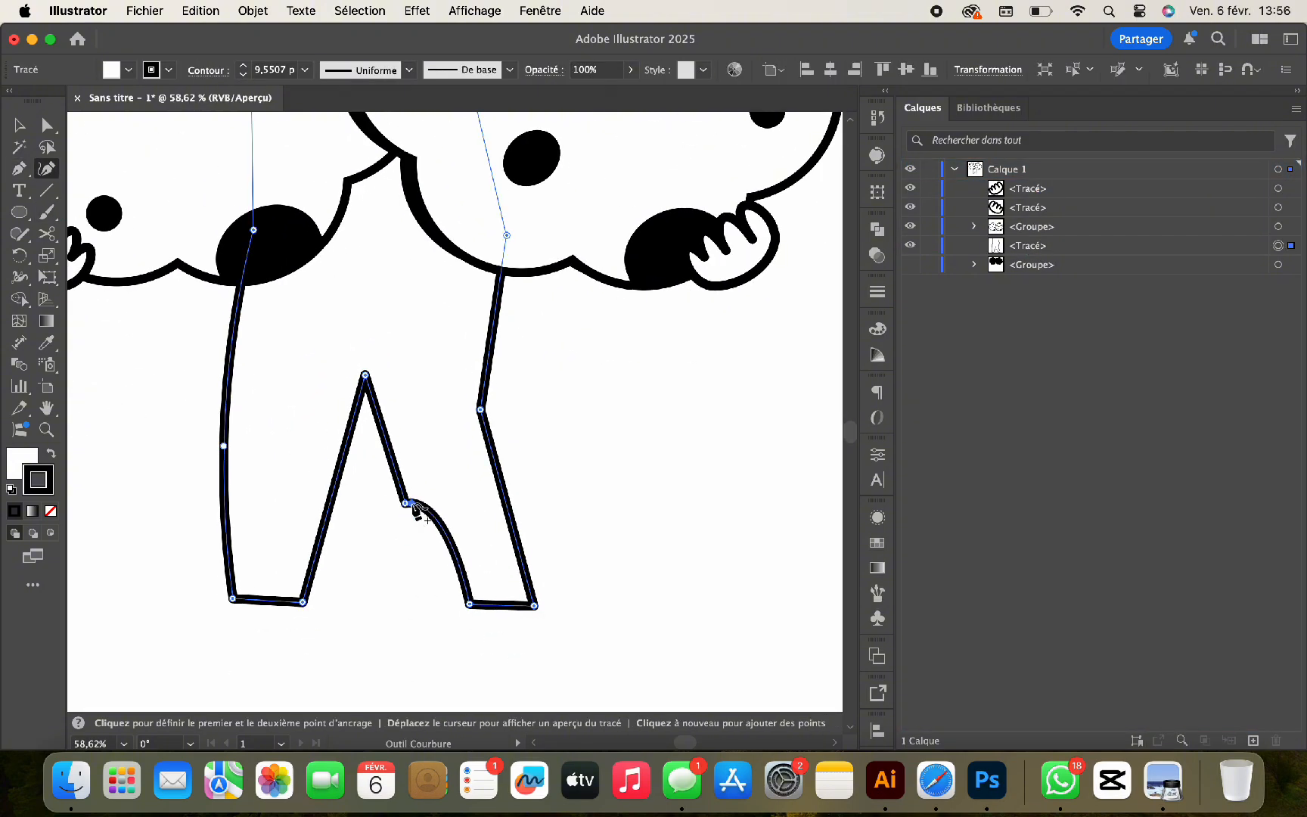
left_click(406, 503)
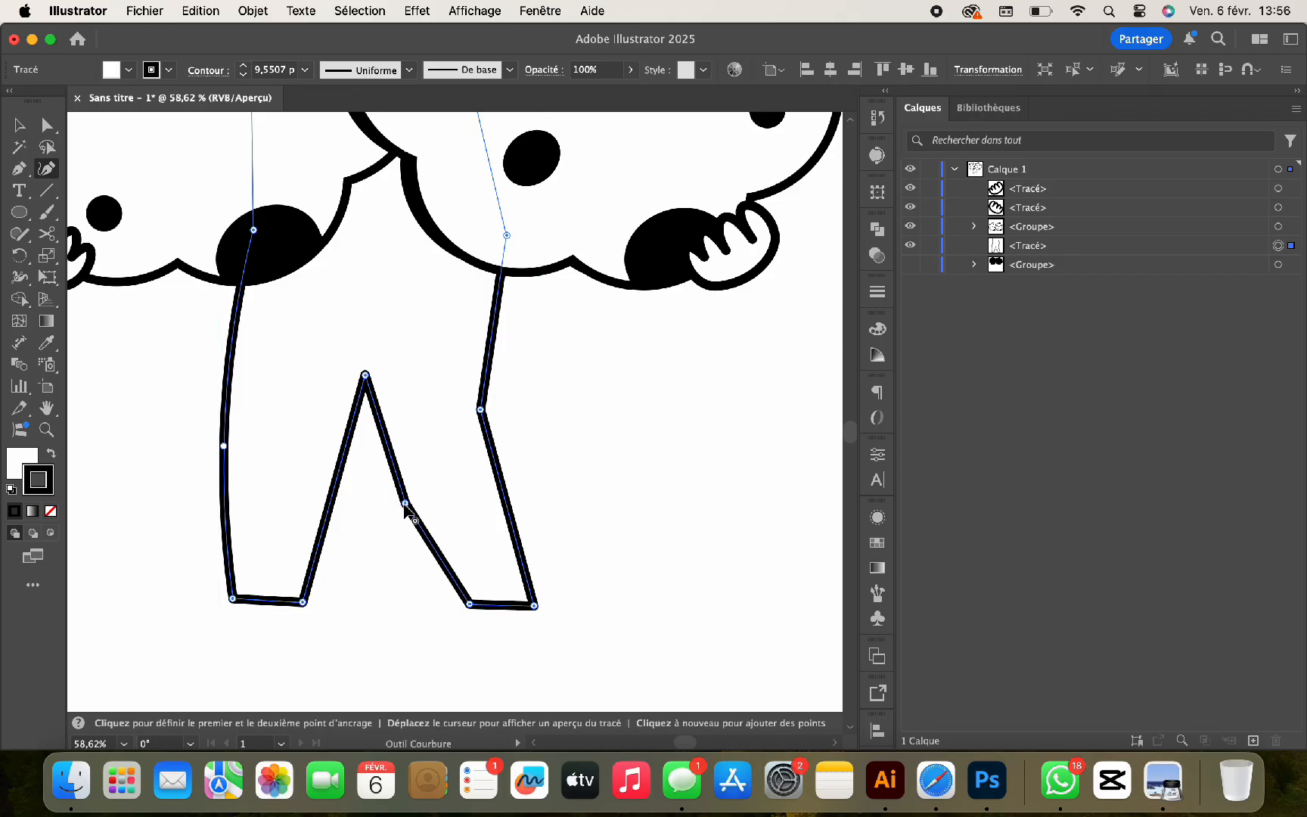
double_click(480, 411)
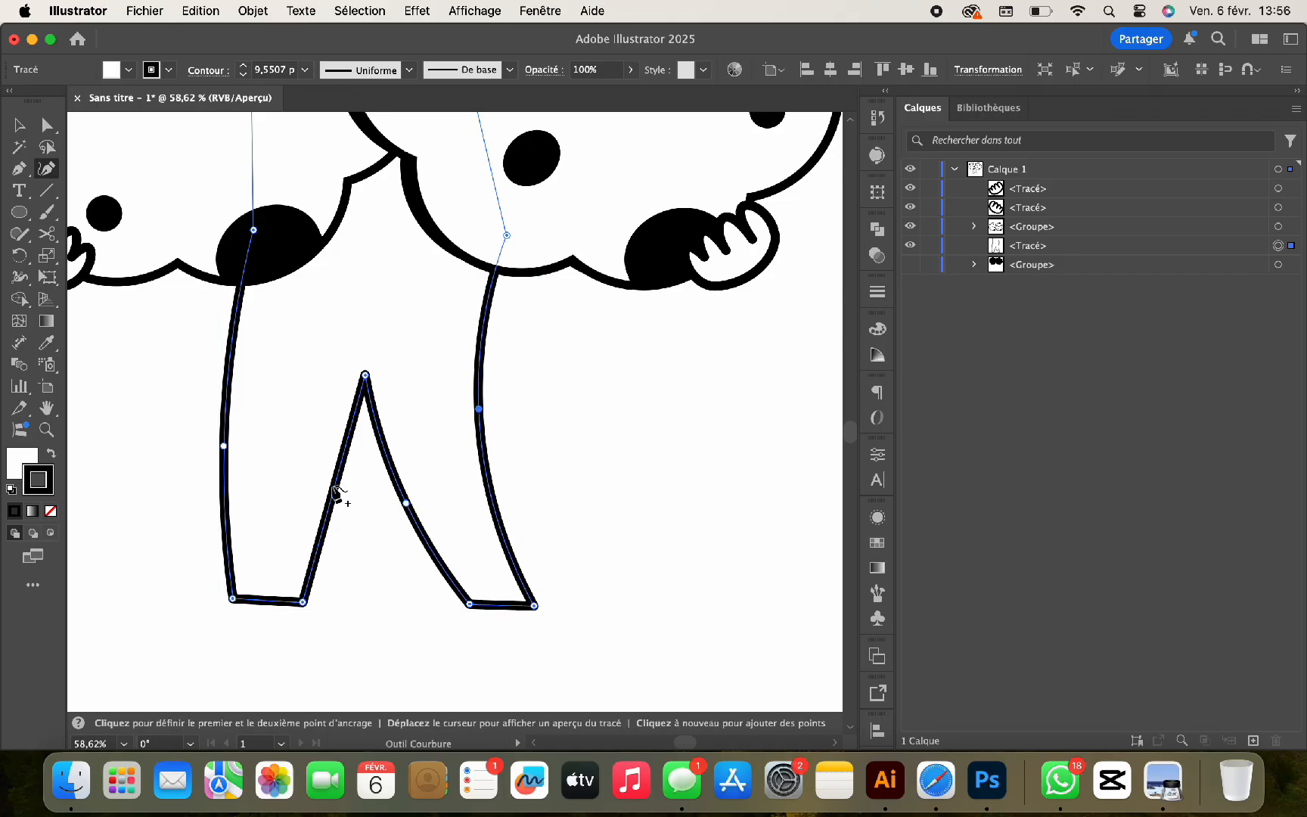
left_click_drag(336, 493, 330, 460)
left_click_drag(224, 446, 243, 469)
scroll(251, 467, "down", 5)
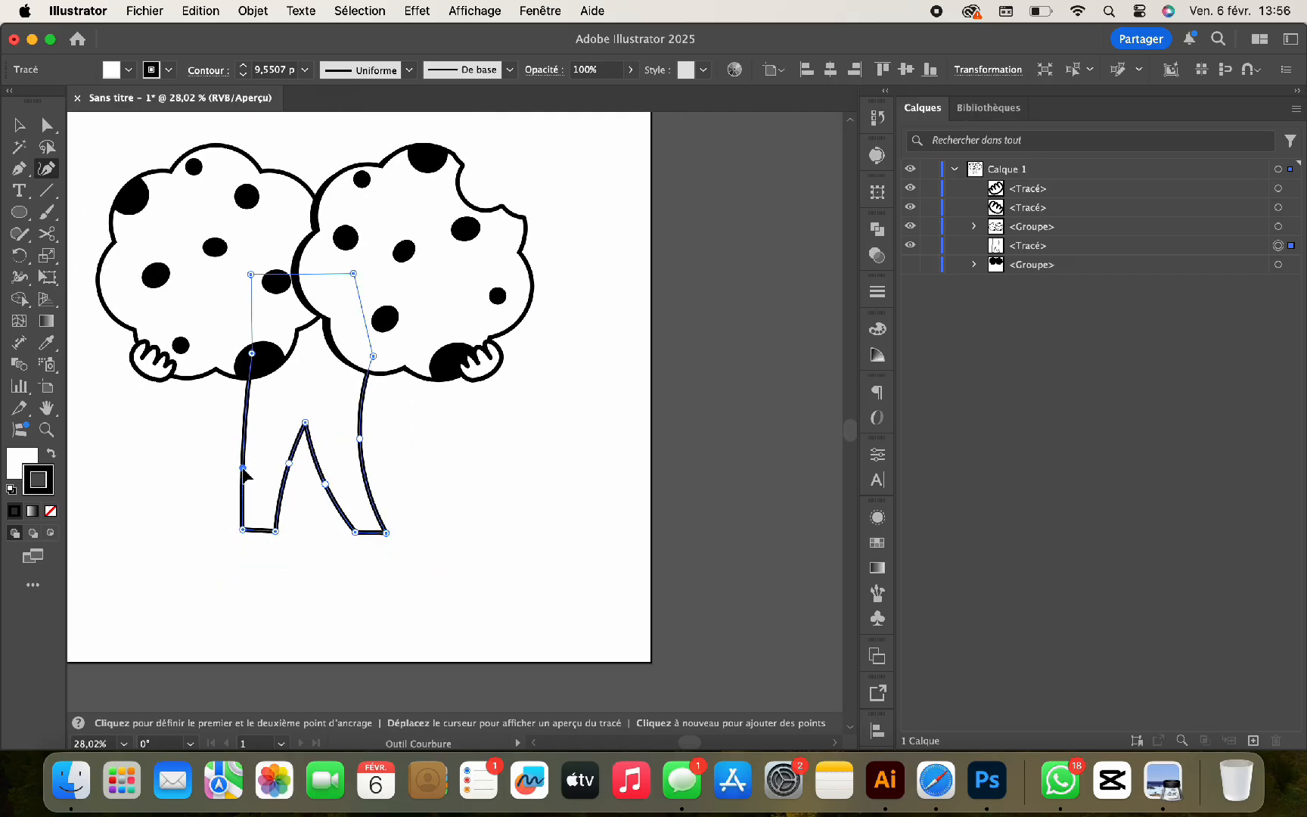
Draw a flat white ellipse with a black outline as a foot at the end of each leg.
left_click(19, 212)
scroll(263, 457, "up", 5)
scroll(286, 530, "left", 3)
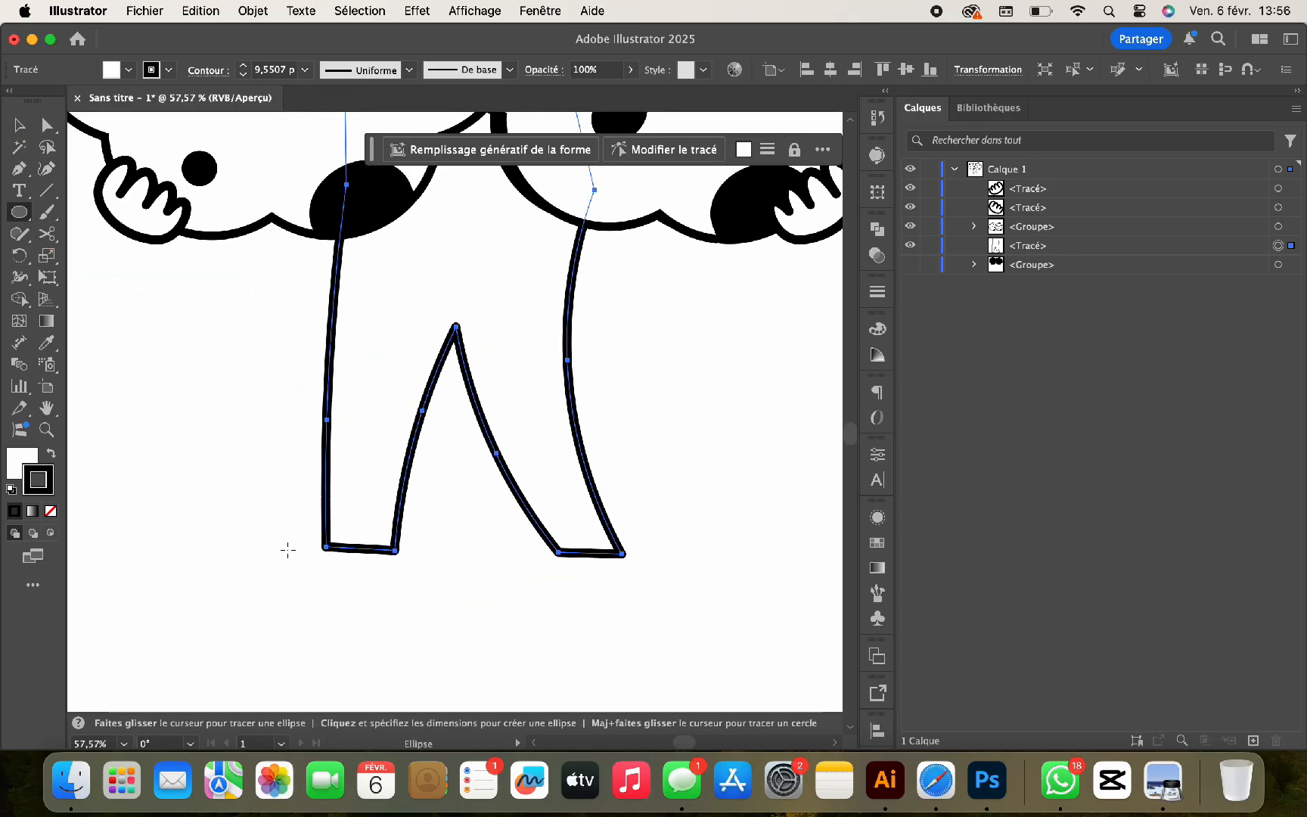
mouse_move(285, 547)
left_mouse_down()
mouse_move(399, 594)
mouse_move(337, 561)
mouse_move(263, 555)
mouse_move(644, 583)
mouse_move(624, 579)
left_mouse_up()
left_click(610, 627)
left_click(619, 428)
scroll(619, 420, "down", 6)
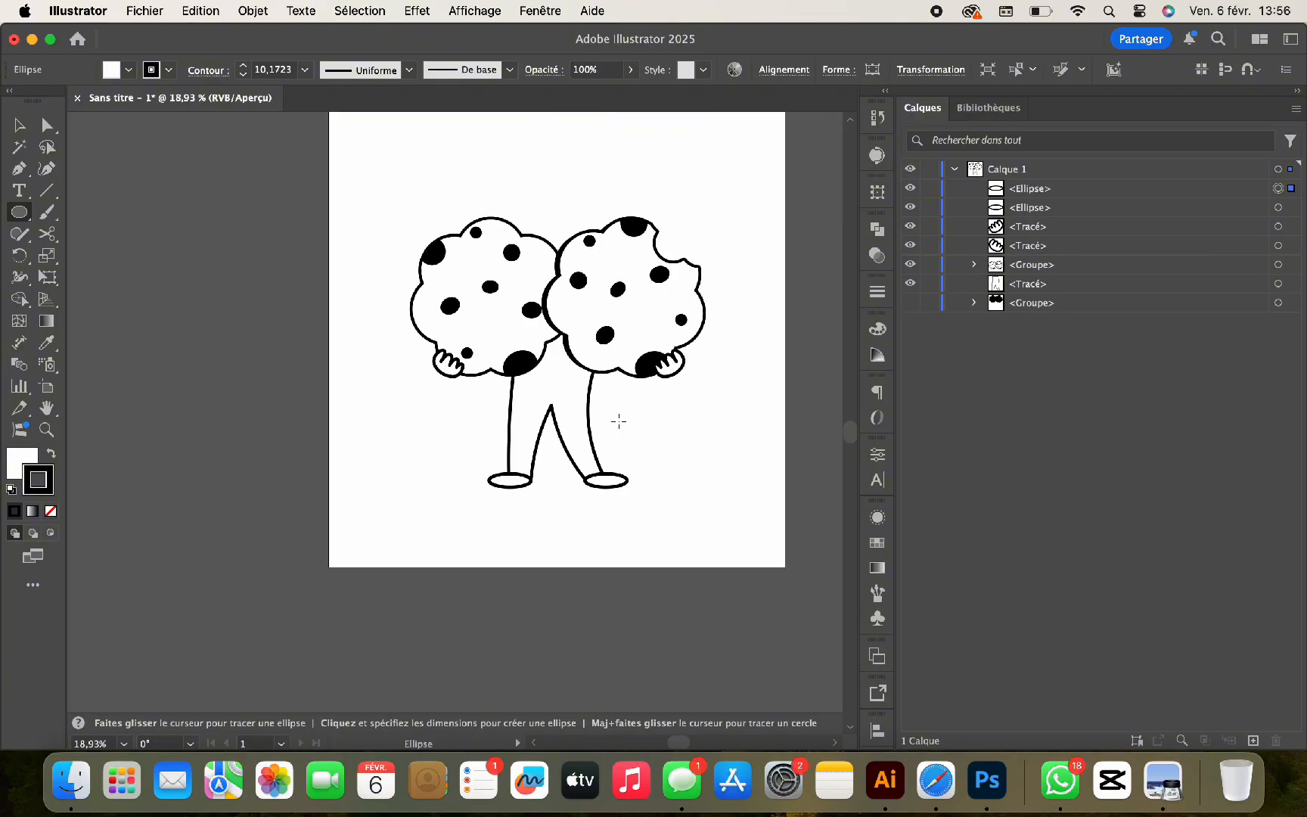
Swap the legs' fill and stroke so they are filled black, and remove their stroke.
scroll(618, 421, "up", 1)
key("v")
left_click(621, 462)
left_click(485, 463)
left_click(51, 452)
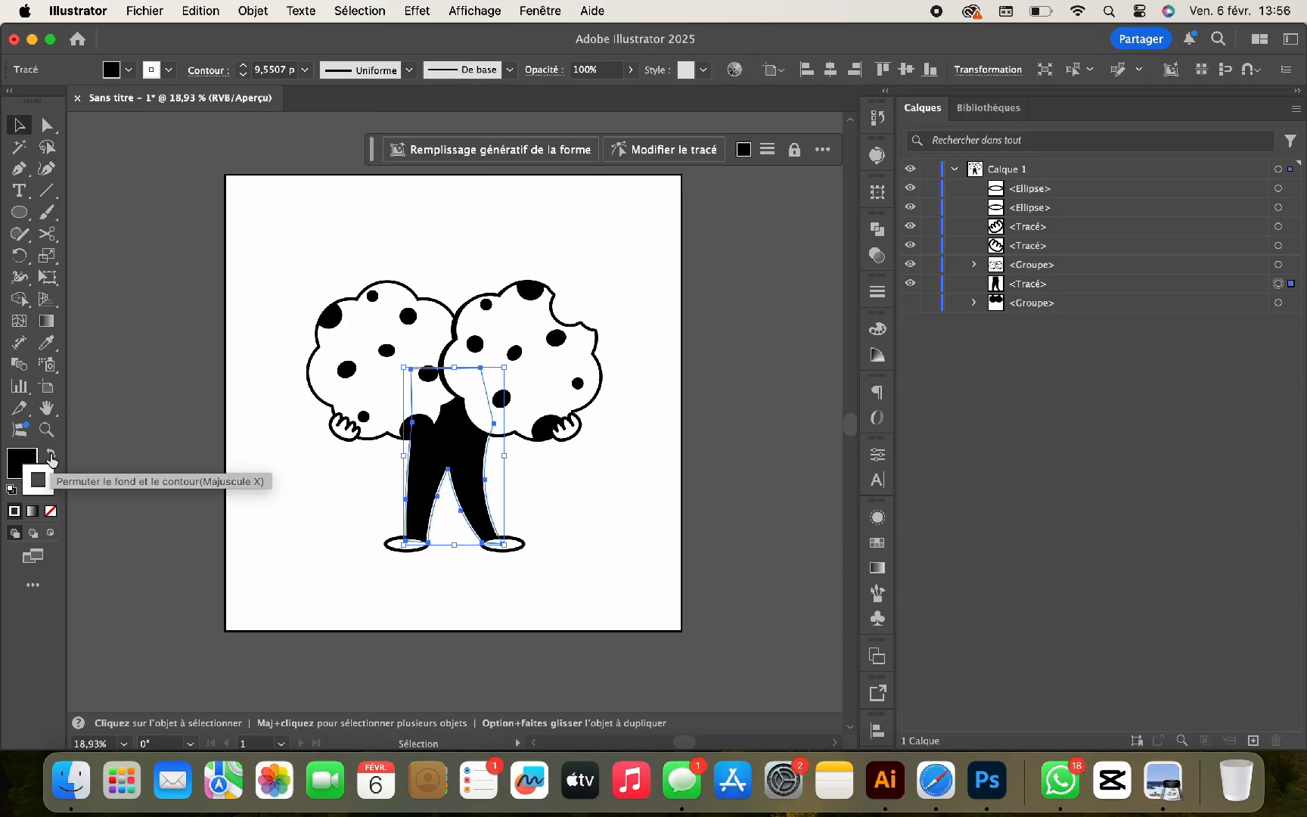
left_click(51, 511)
left_click(260, 539)
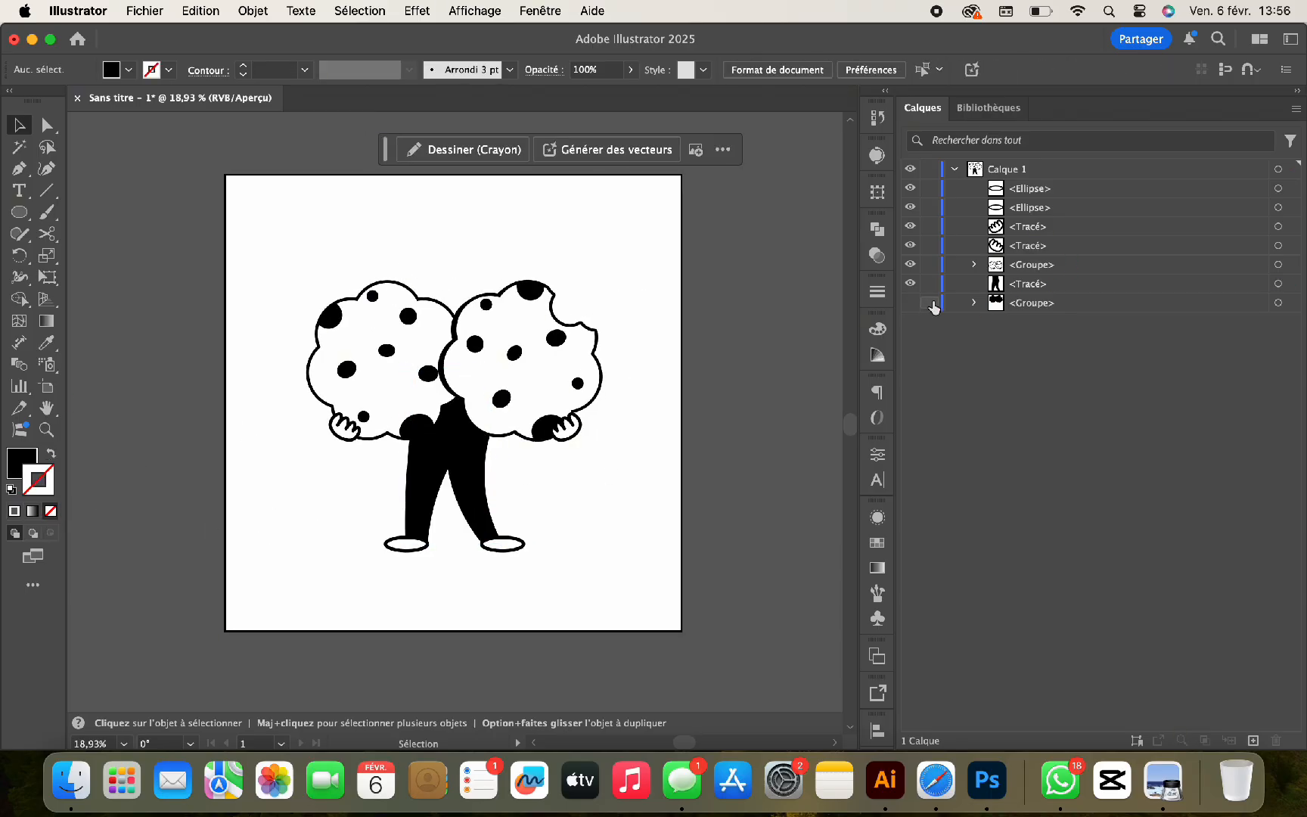
Show the hidden silhouette group, delete its stray line path, and fill the remaining path with white.
left_click(1278, 303)
left_click(975, 302)
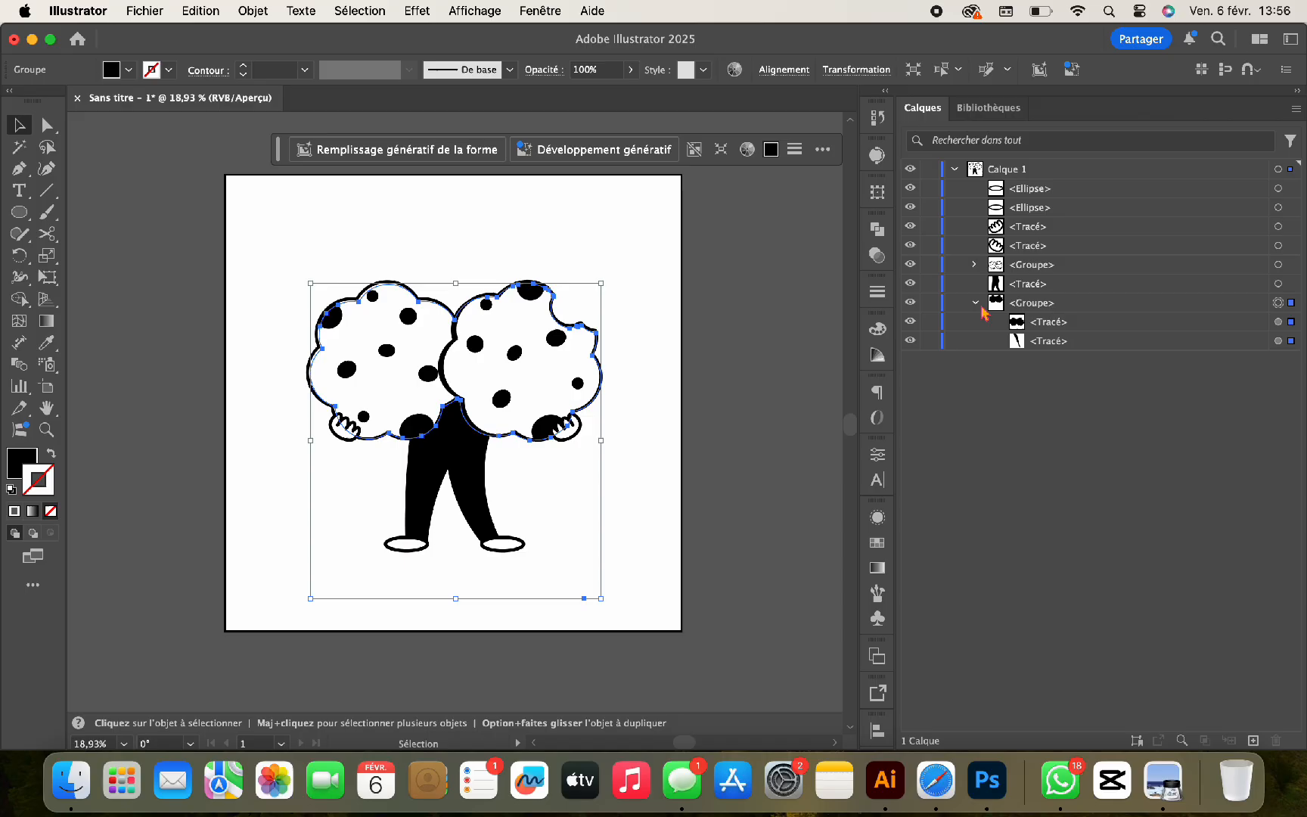
left_click(1278, 341)
key("Delete")
left_click(1278, 322)
double_click(26, 469)
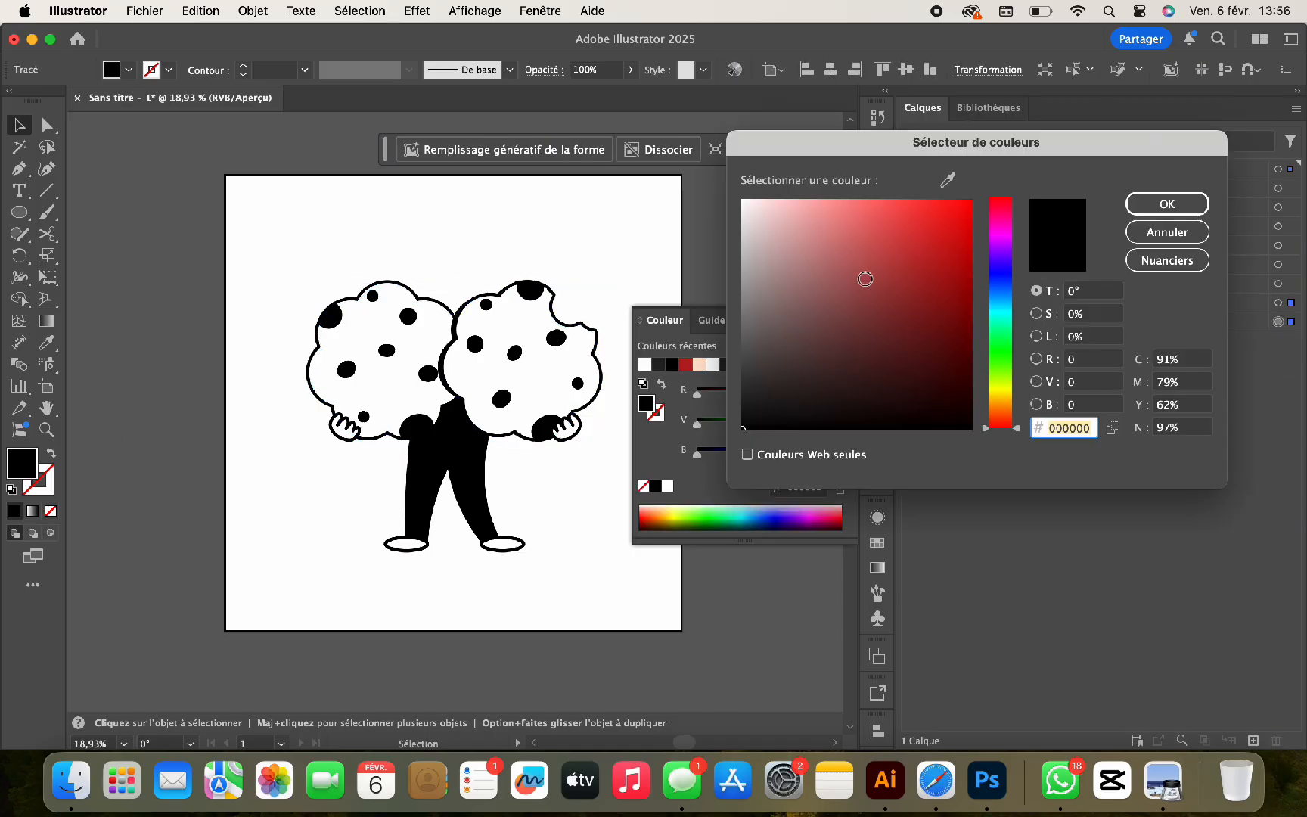
left_click_drag(864, 280, 666, 153)
left_click(1159, 217)
Lock the spotted flower group and place the white silhouette group directly above the legs in the stacking order.
left_click(463, 401)
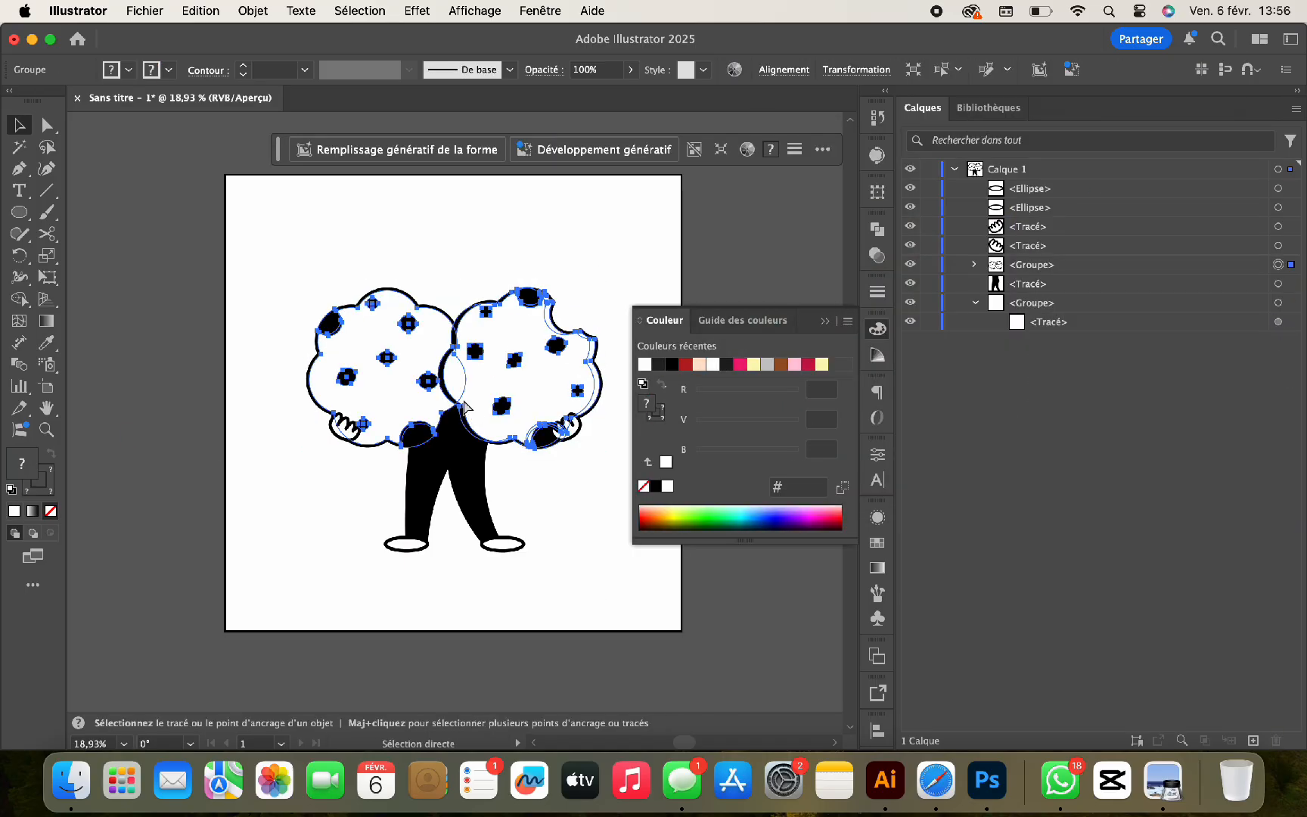
left_click(929, 264)
left_click(1278, 303)
left_click(1279, 302)
key("v")
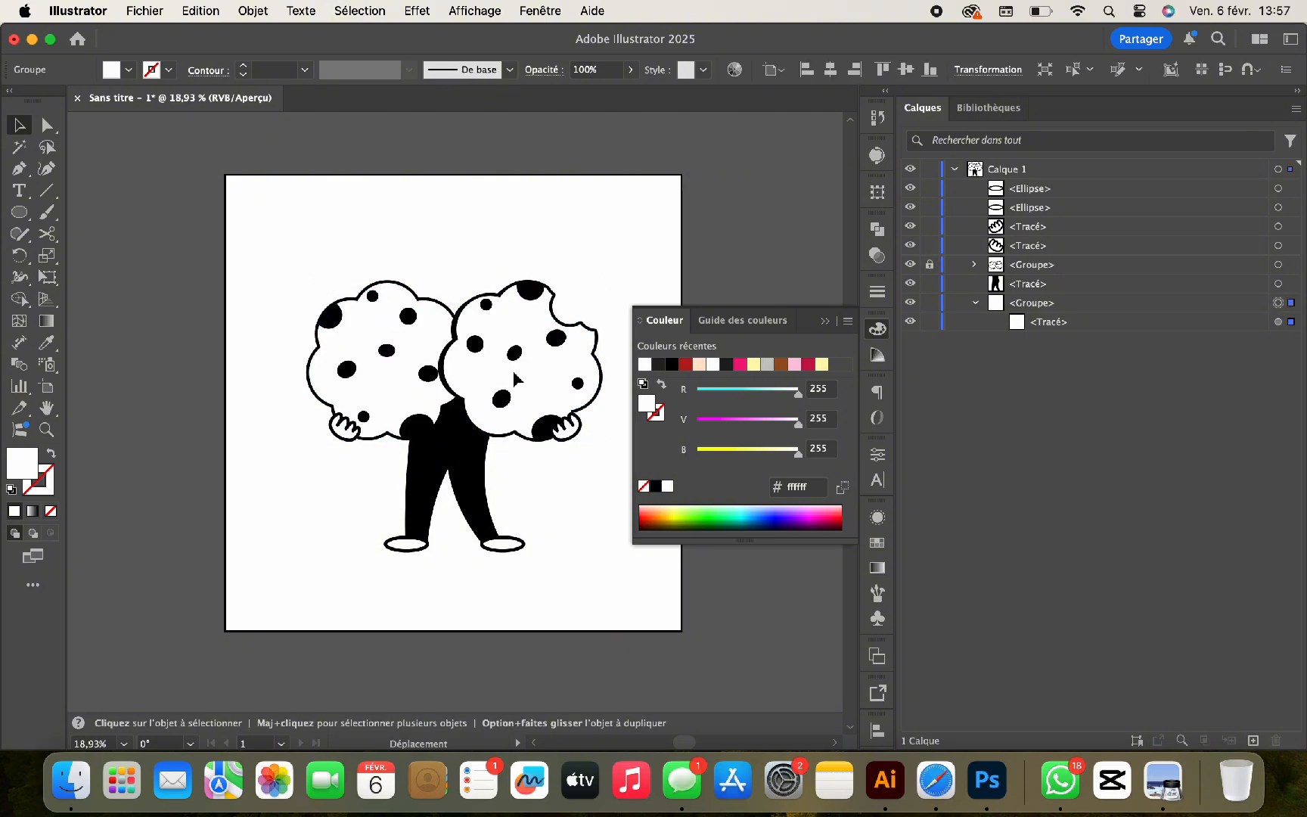
left_click_drag(1048, 304, 1047, 286)
Turn the silhouette's white fill into a white stroke and set its weight to 10 pt.
scroll(424, 395, "up", 5)
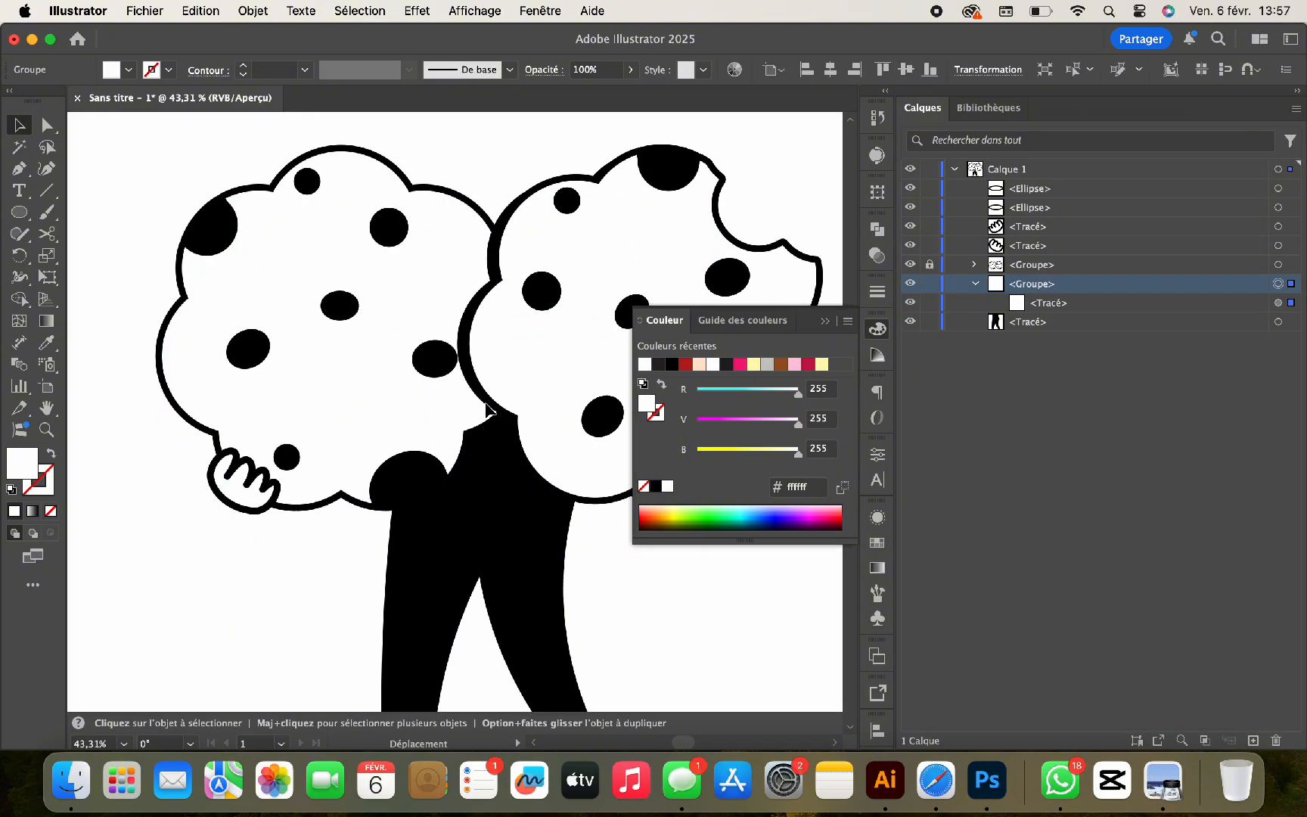
left_click(50, 454)
left_click(279, 74)
key("shift+Up")
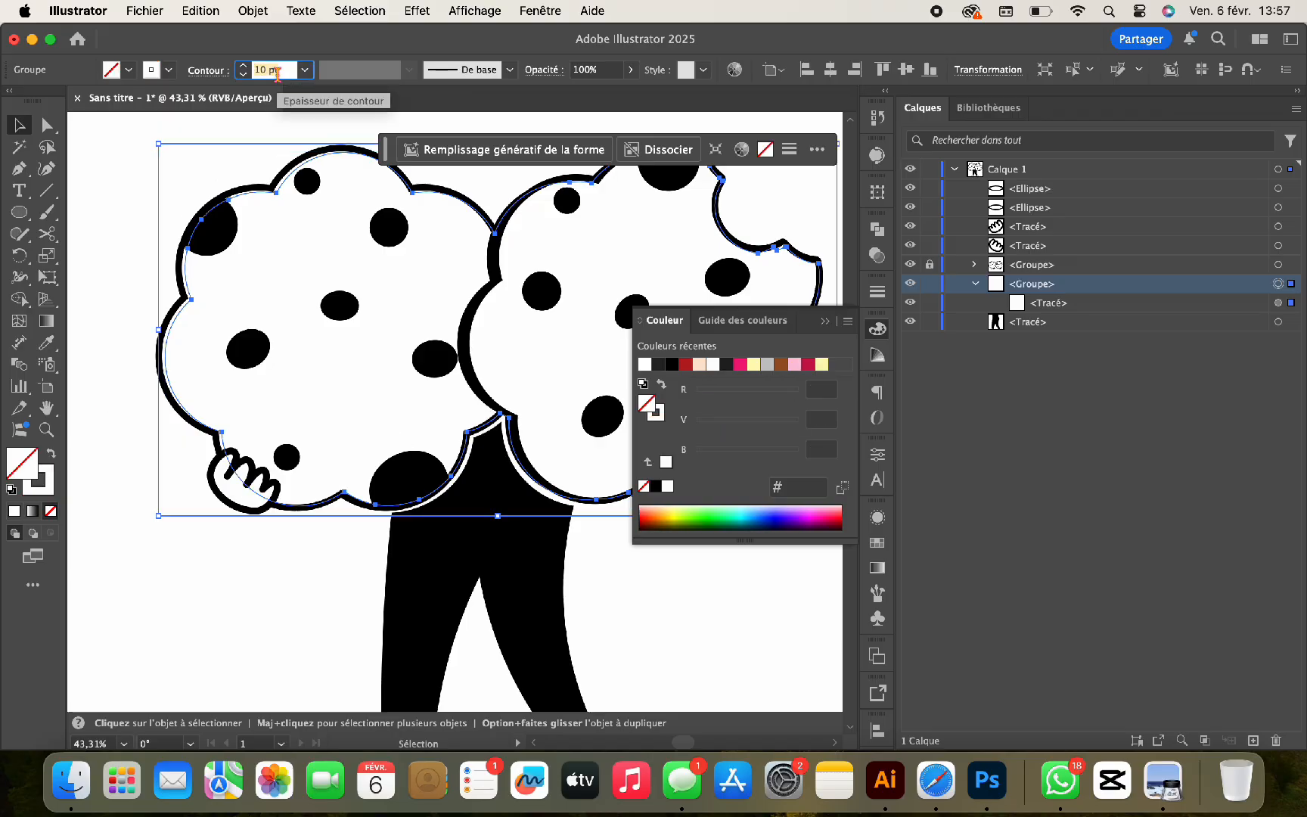
left_click(631, 587)
scroll(562, 540, "down", 4)
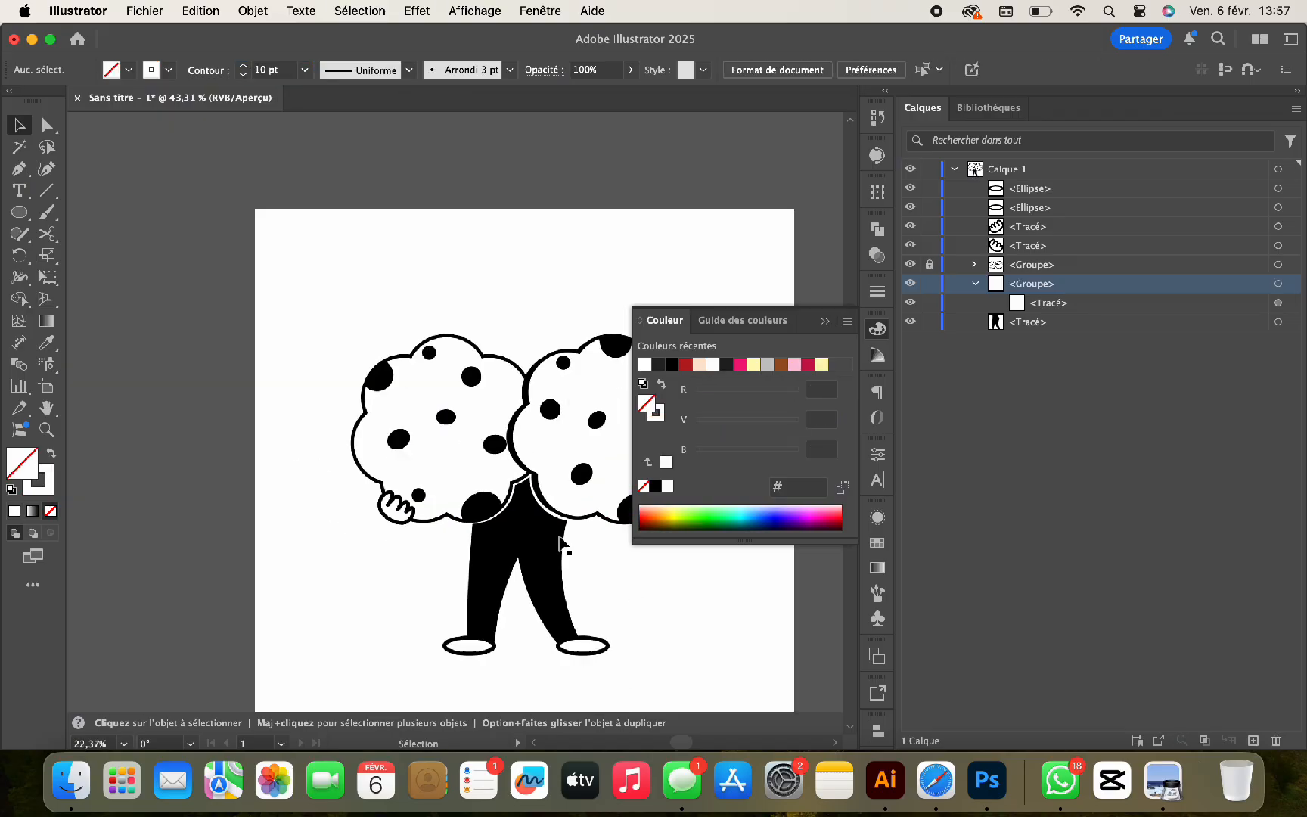
scroll(561, 540, "right", 3)
left_click(825, 321)
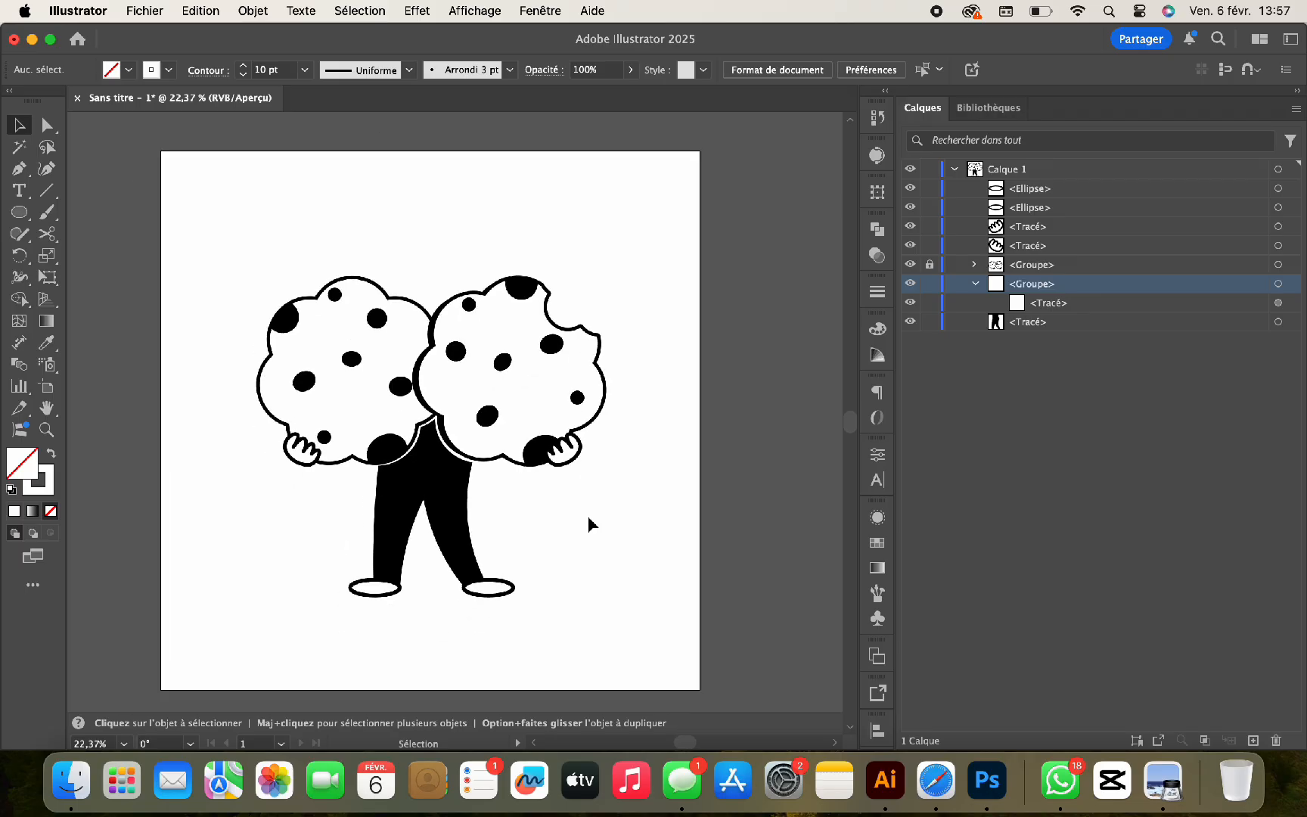
Draw a white open pocket outline on the right hip and a white crease line along the right leg's inner side.
scroll(589, 523, "up", 3)
key("p")
left_click(464, 420)
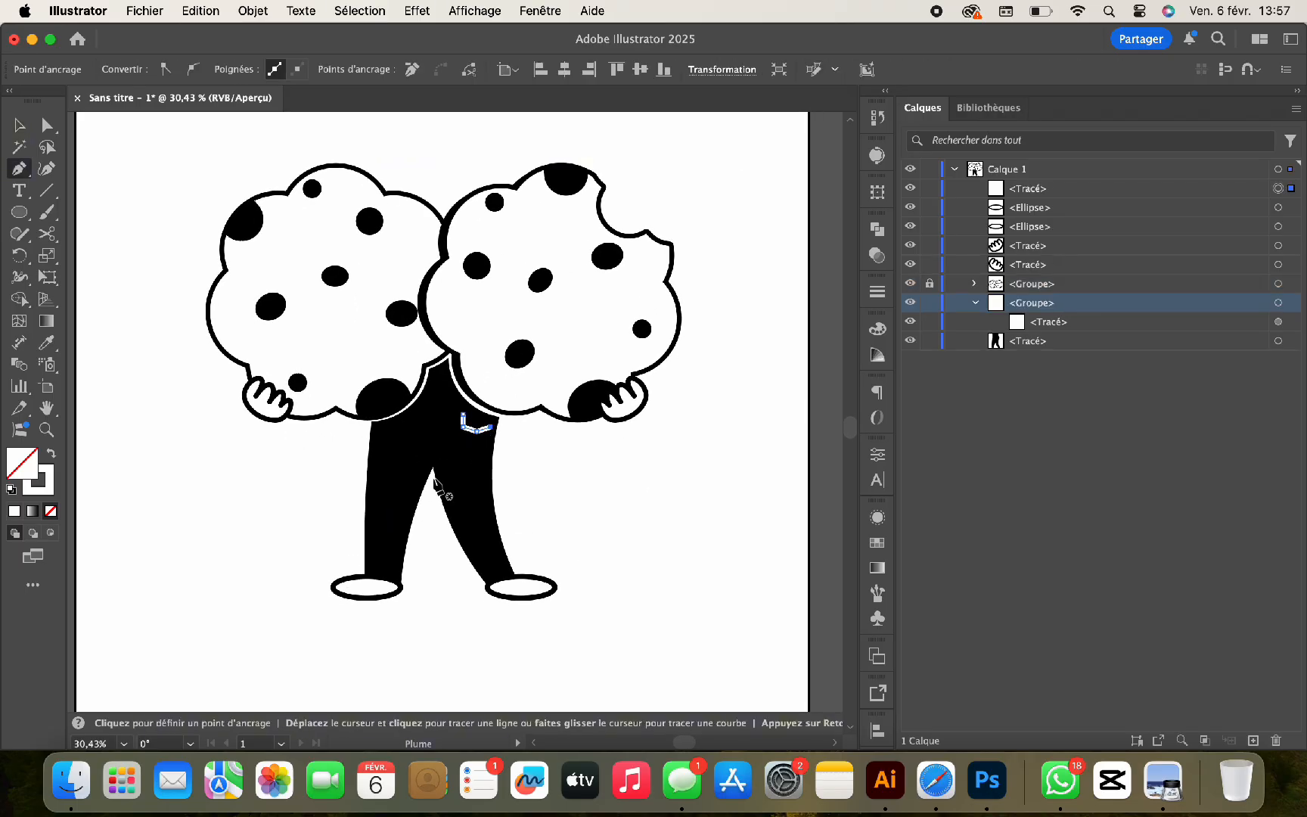
left_click(447, 459)
left_click(457, 510)
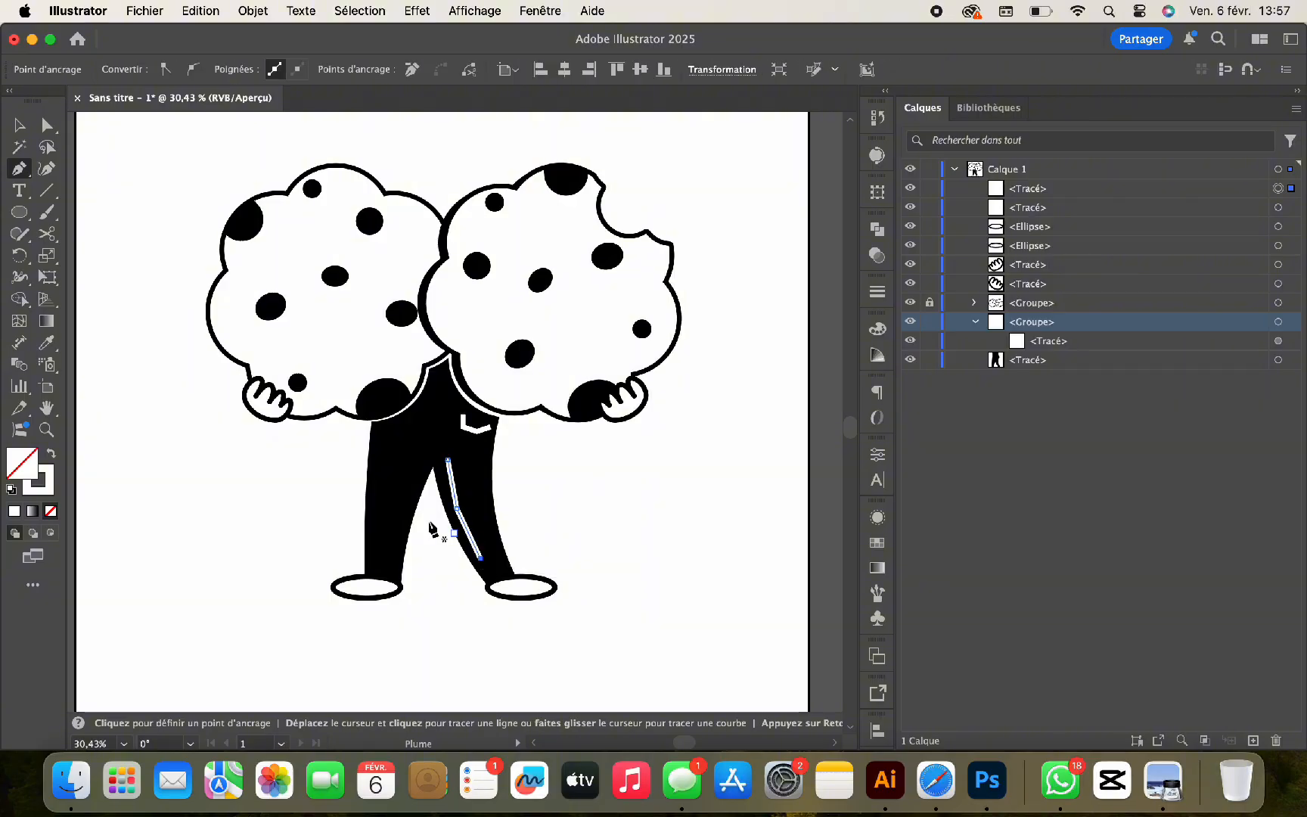
Draw two white, nearly parallel crease lines down the left leg, the inner one shorter.
key("Escape")
left_click(386, 452)
left_click(379, 492)
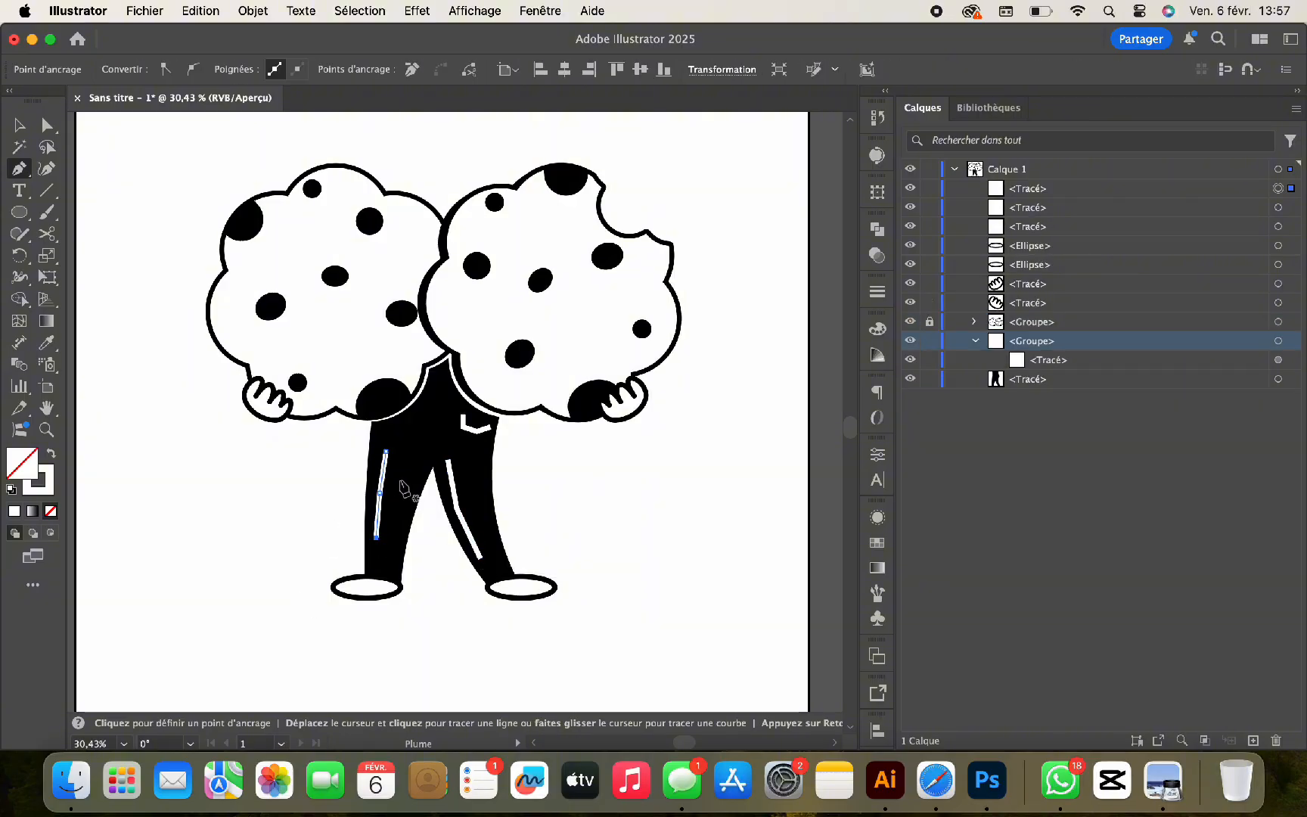
key("Escape")
left_click(393, 467)
left_click(389, 518)
Curve both crease lines on the left leg with the Curvature tool to follow the leg's shape.
scroll(390, 519, "up", 3)
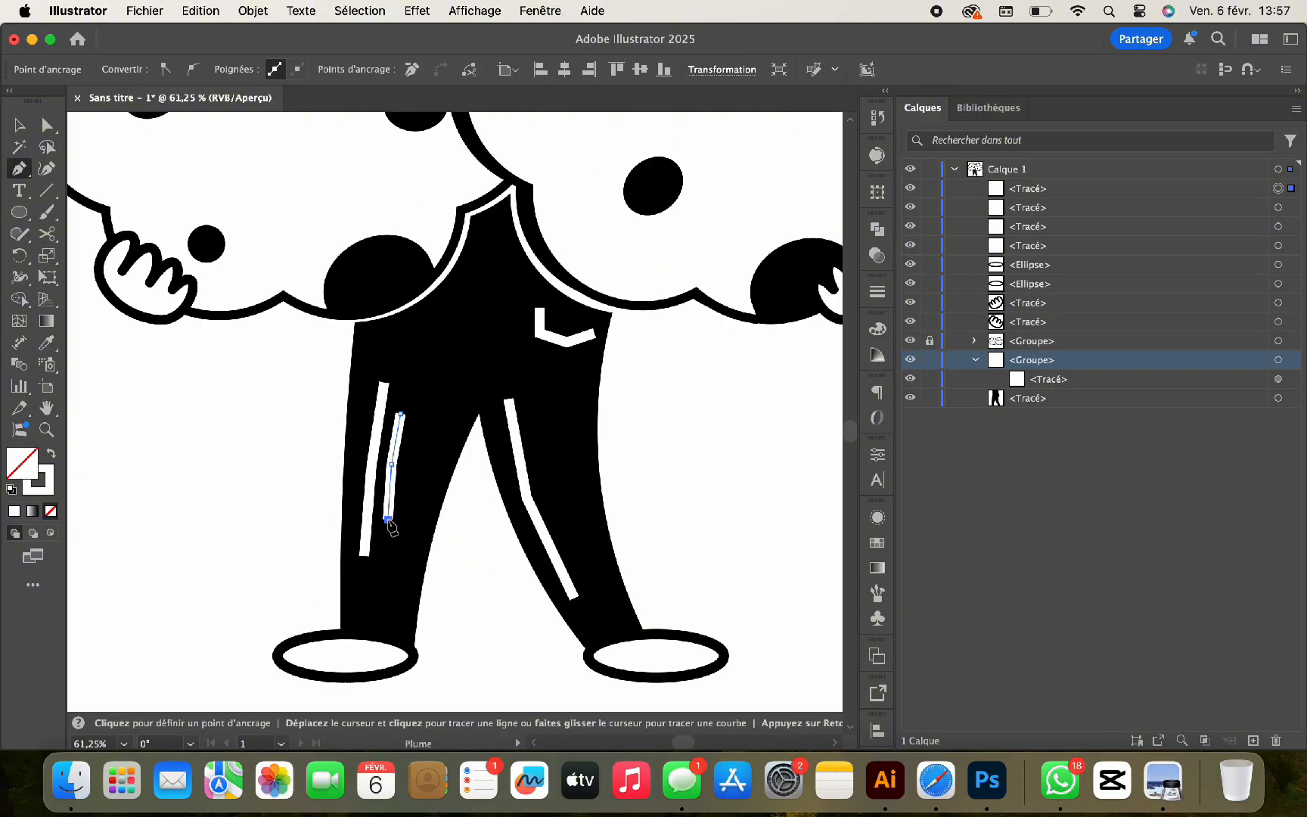
left_click(47, 169)
left_click(387, 519)
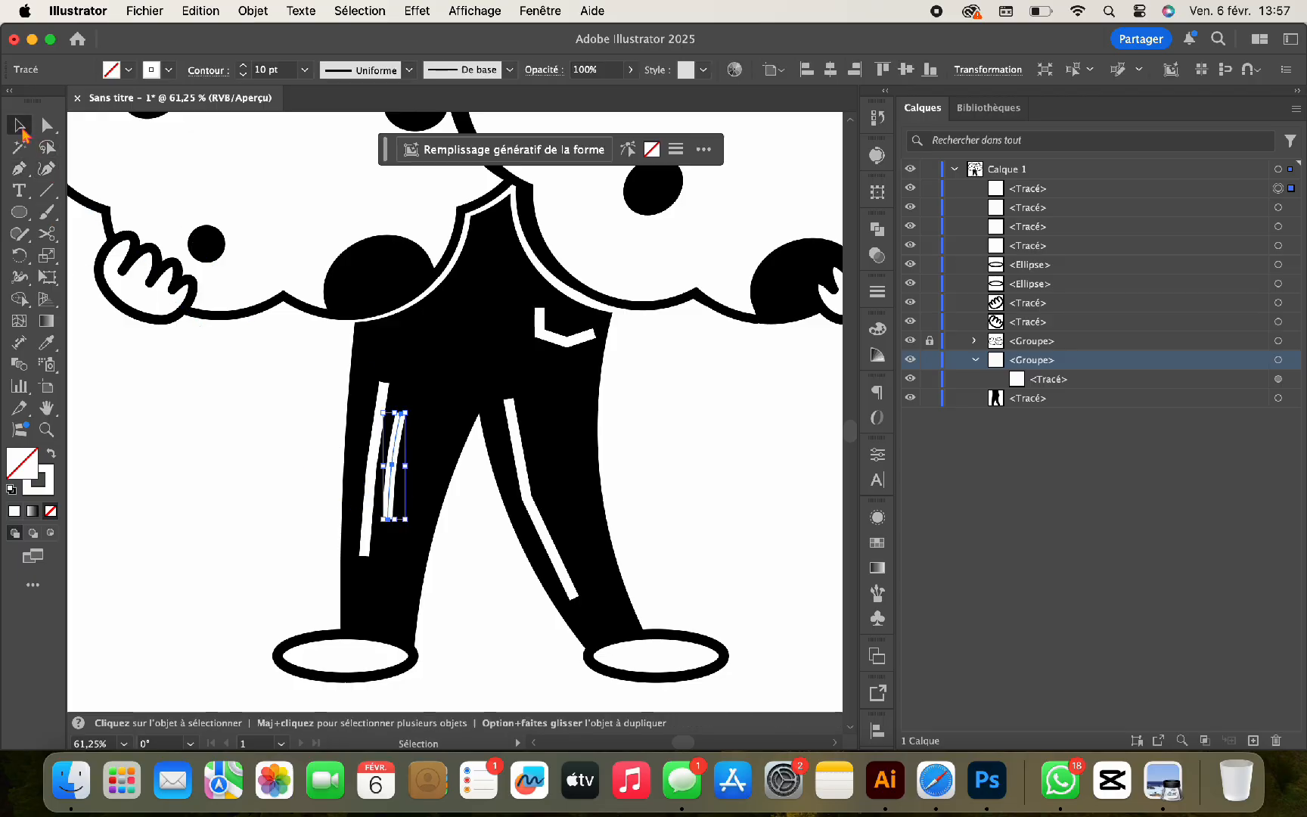
key("v")
left_click(371, 457)
left_click(45, 172)
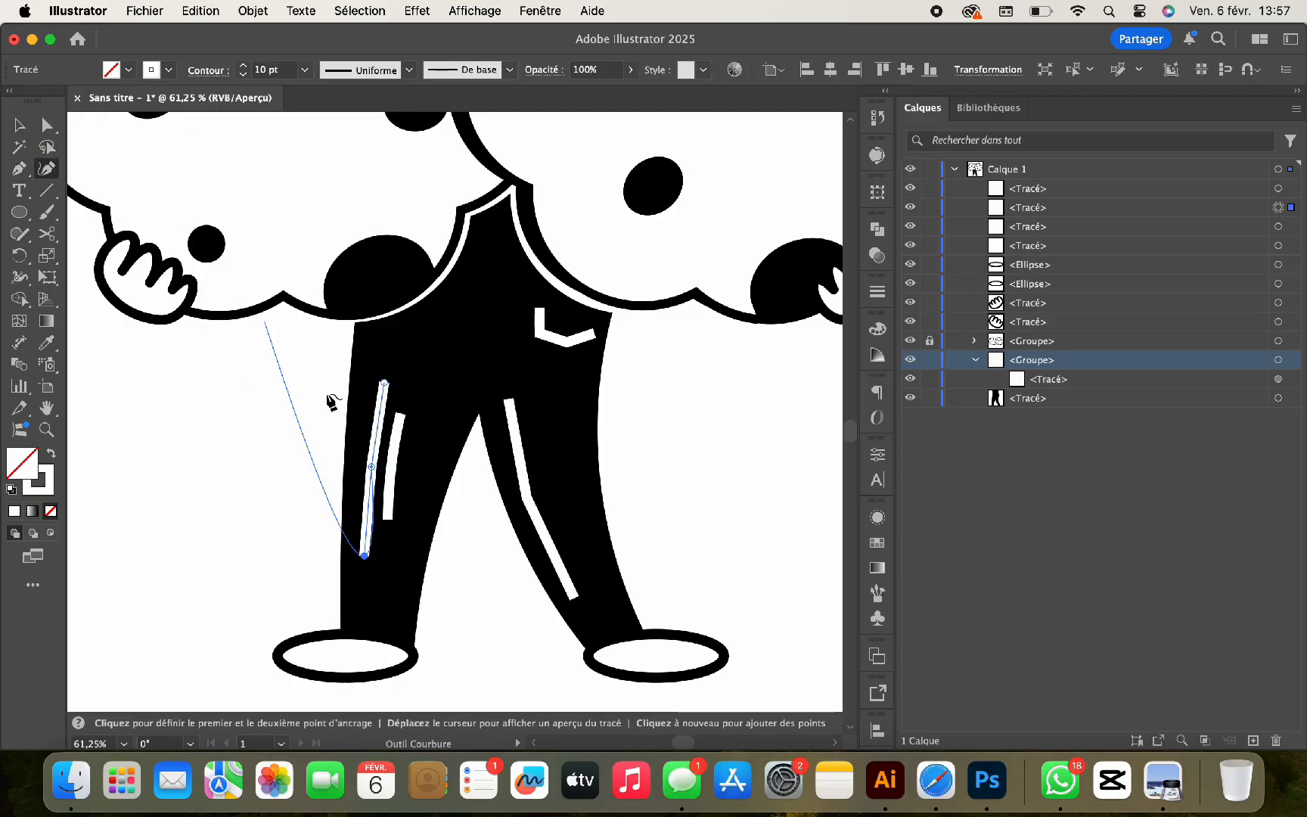
left_click_drag(372, 470, 369, 468)
key("v")
Smooth the bend of the right leg's crease line into a curve with the Curvature tool.
left_click(535, 501)
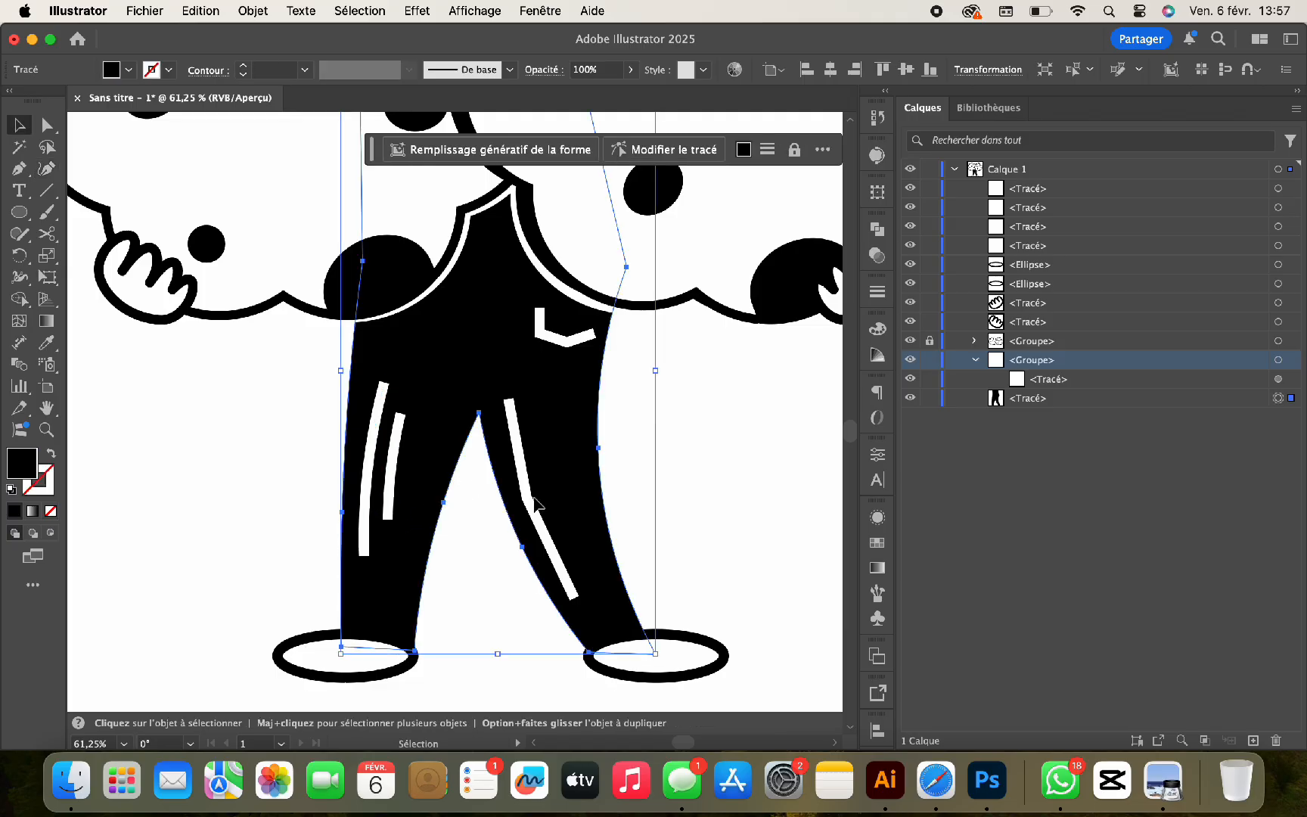
left_click(527, 500)
left_click(47, 171)
key("v")
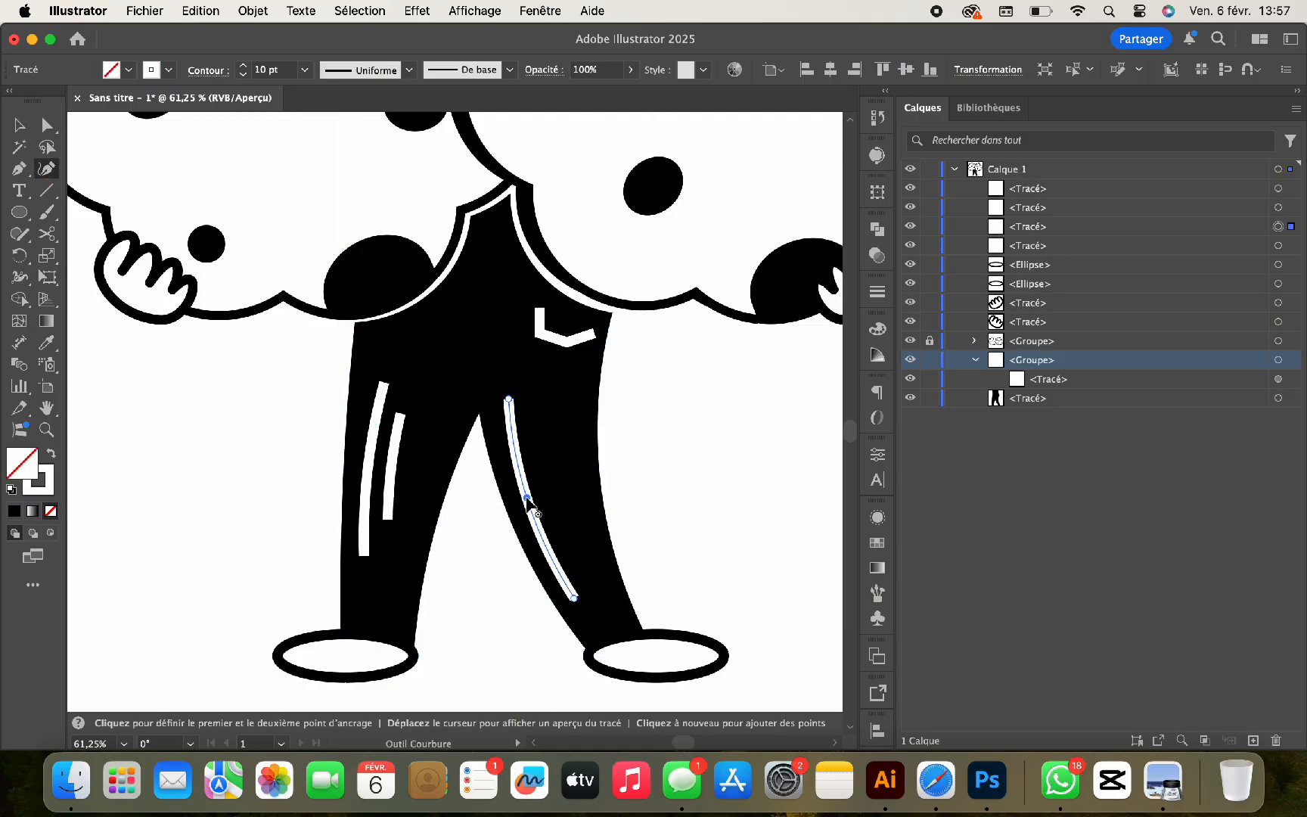
left_click(531, 502)
Round the lower edge of the hip pocket line with the Curvature tool.
left_click(570, 342)
left_click(47, 171)
left_click(595, 333)
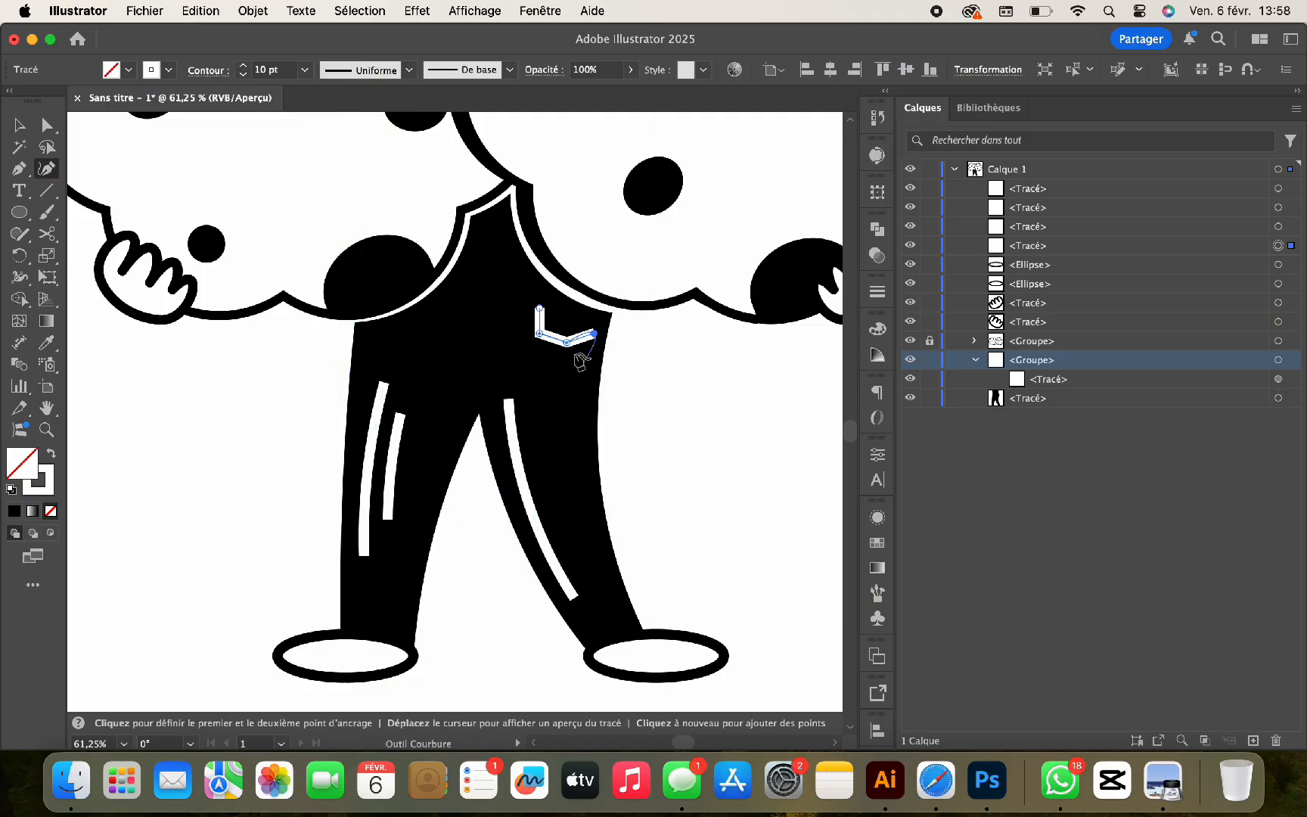
left_click_drag(568, 343, 568, 340)
key("Escape")
key("v")
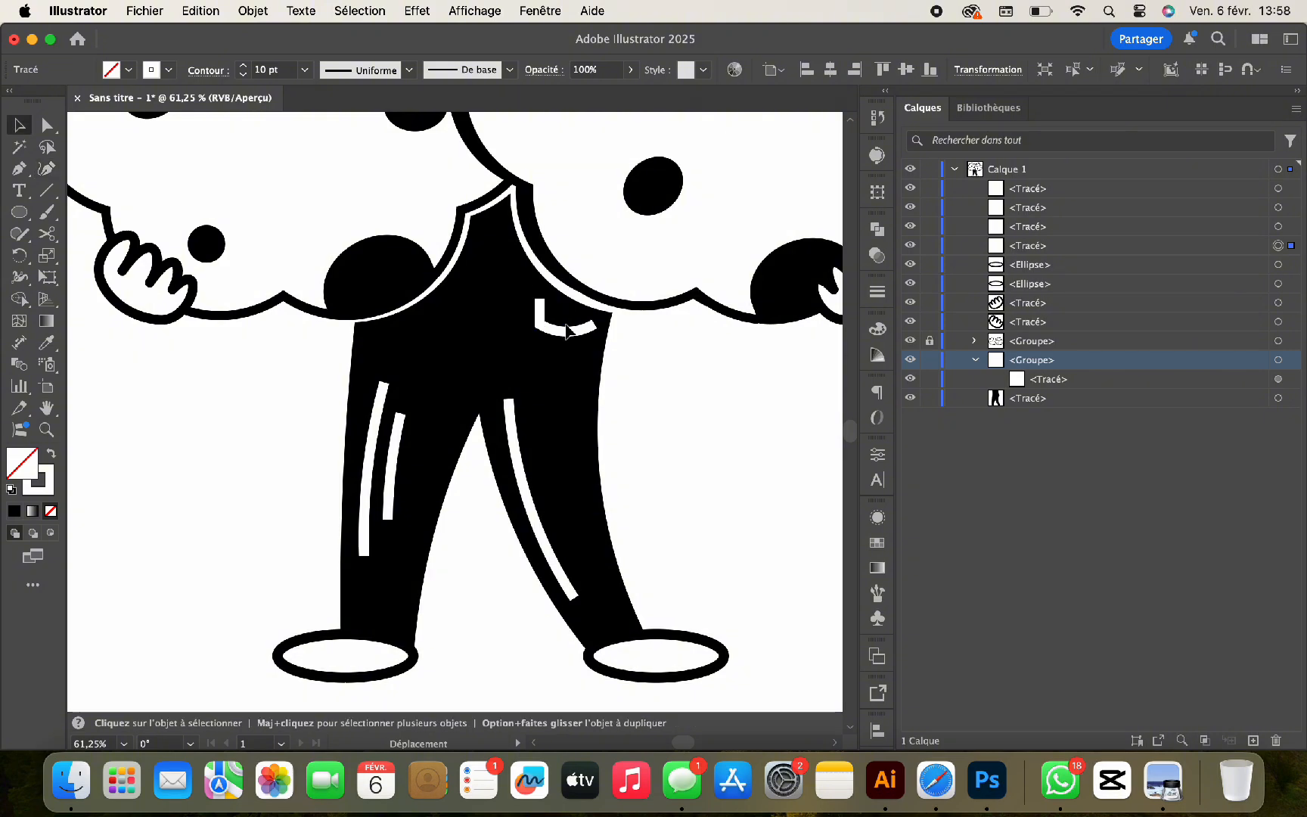
Try a 7 pt stroke with round caps on the hip pocket line and the inner left-leg crease line.
left_click(567, 327)
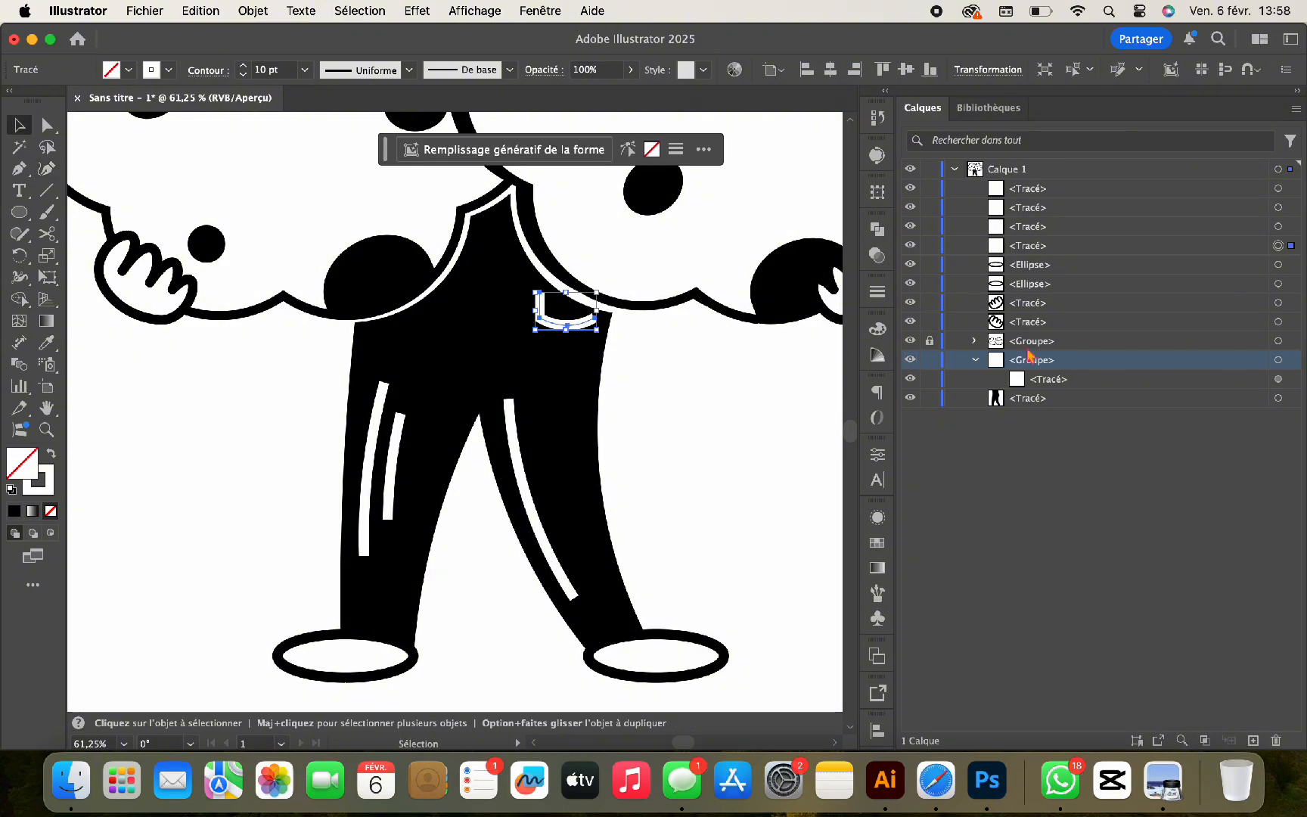
left_click(1277, 190, "shift")
left_click(878, 292)
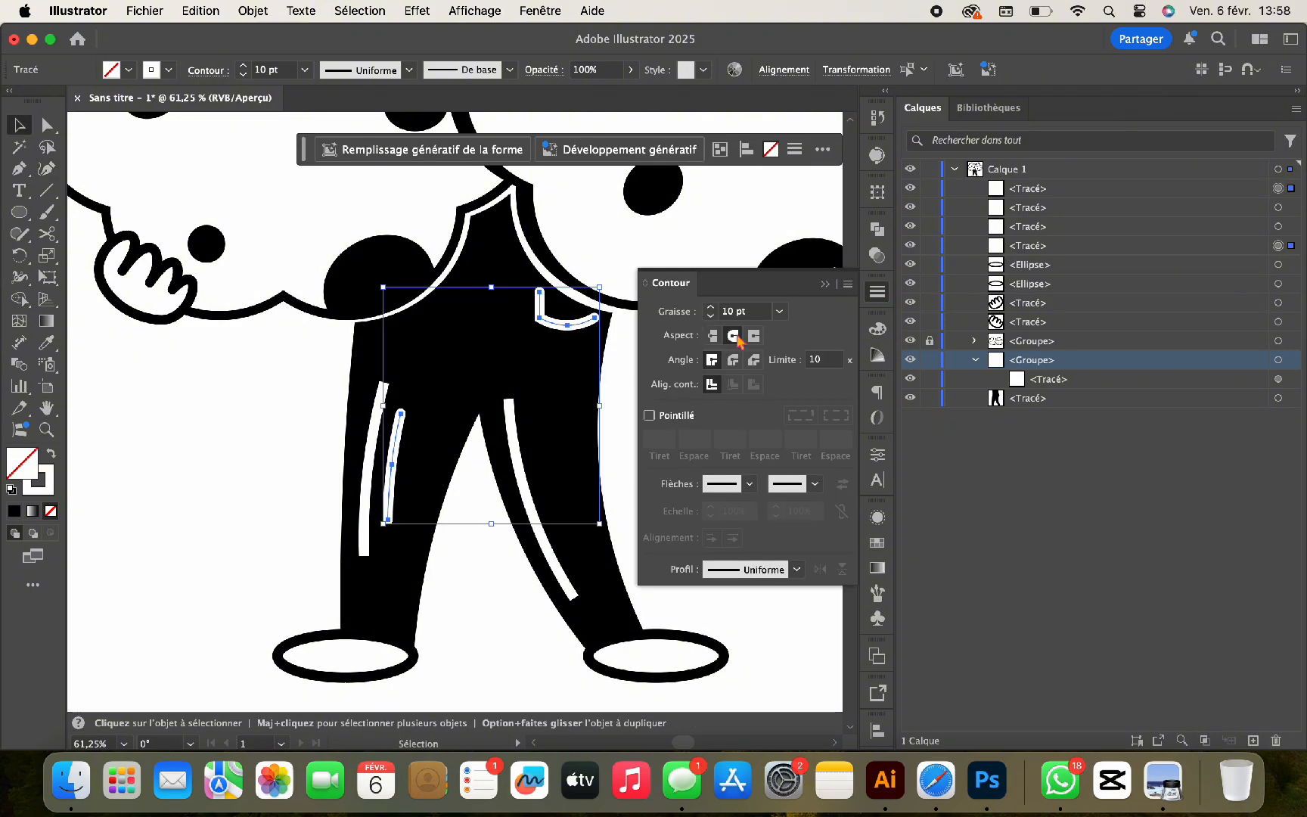
type("4")
key("Return")
scroll(751, 309, "up", 6)
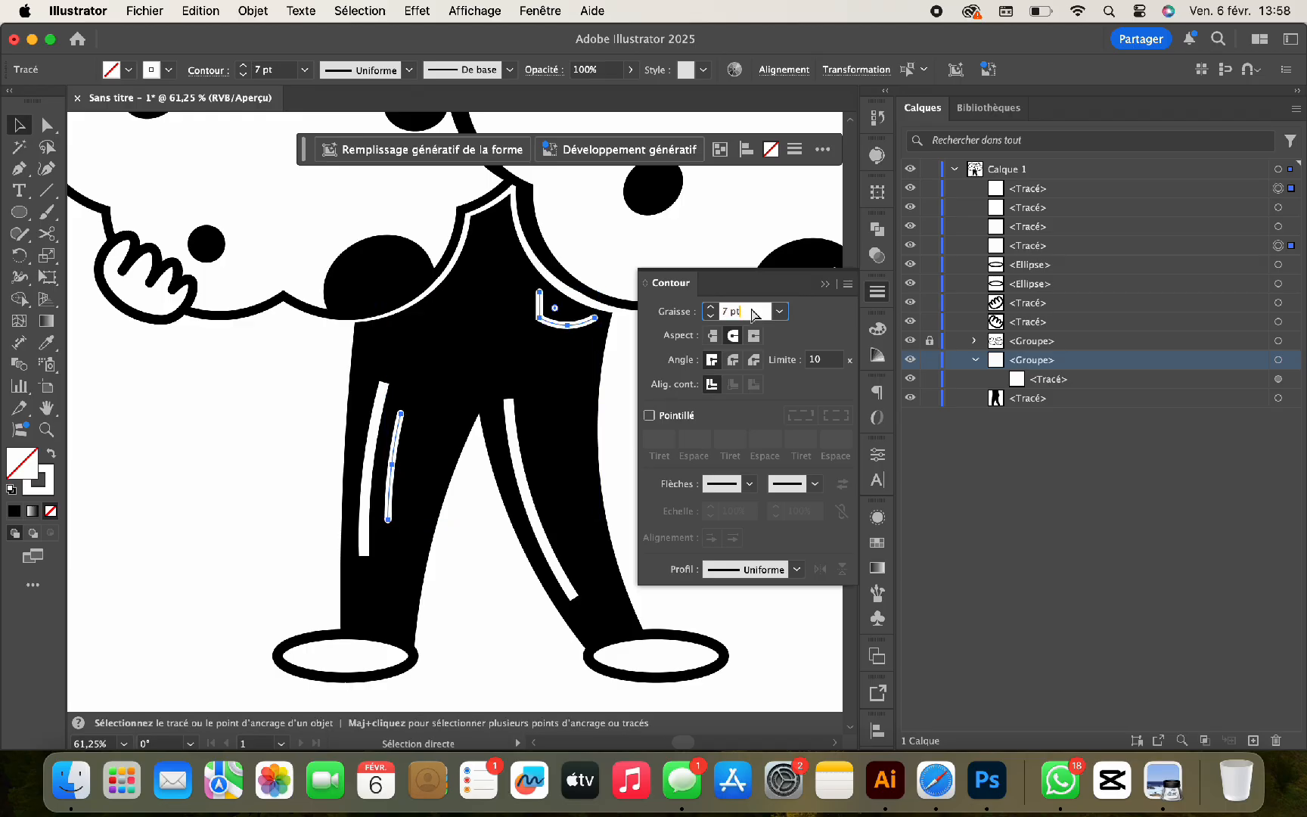
Set the hip pocket line and all three leg crease lines to a 5 pt stroke with round caps.
left_click(1278, 207, "shift")
left_click(1277, 226, "shift")
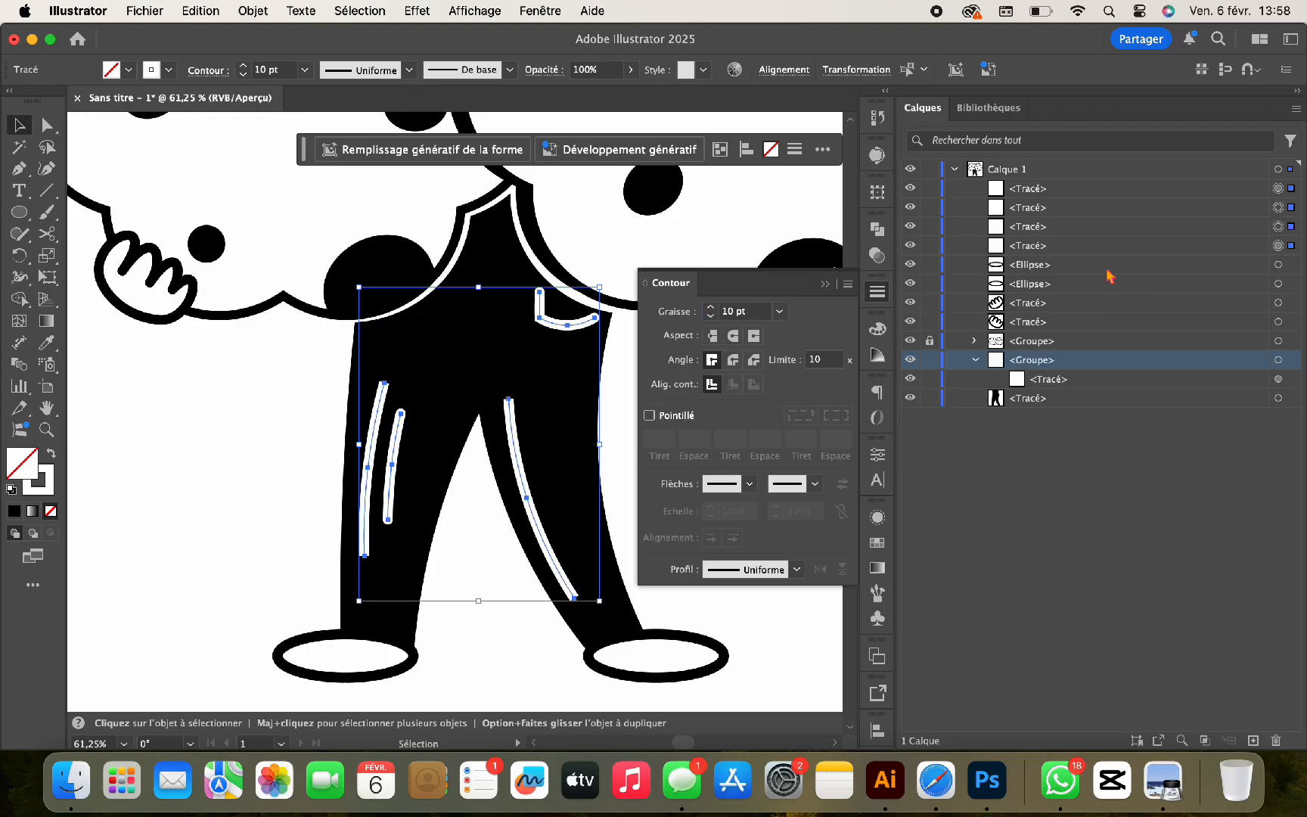
key("Down")
key("Down")
key("Down")
key("Down")
key("Down")
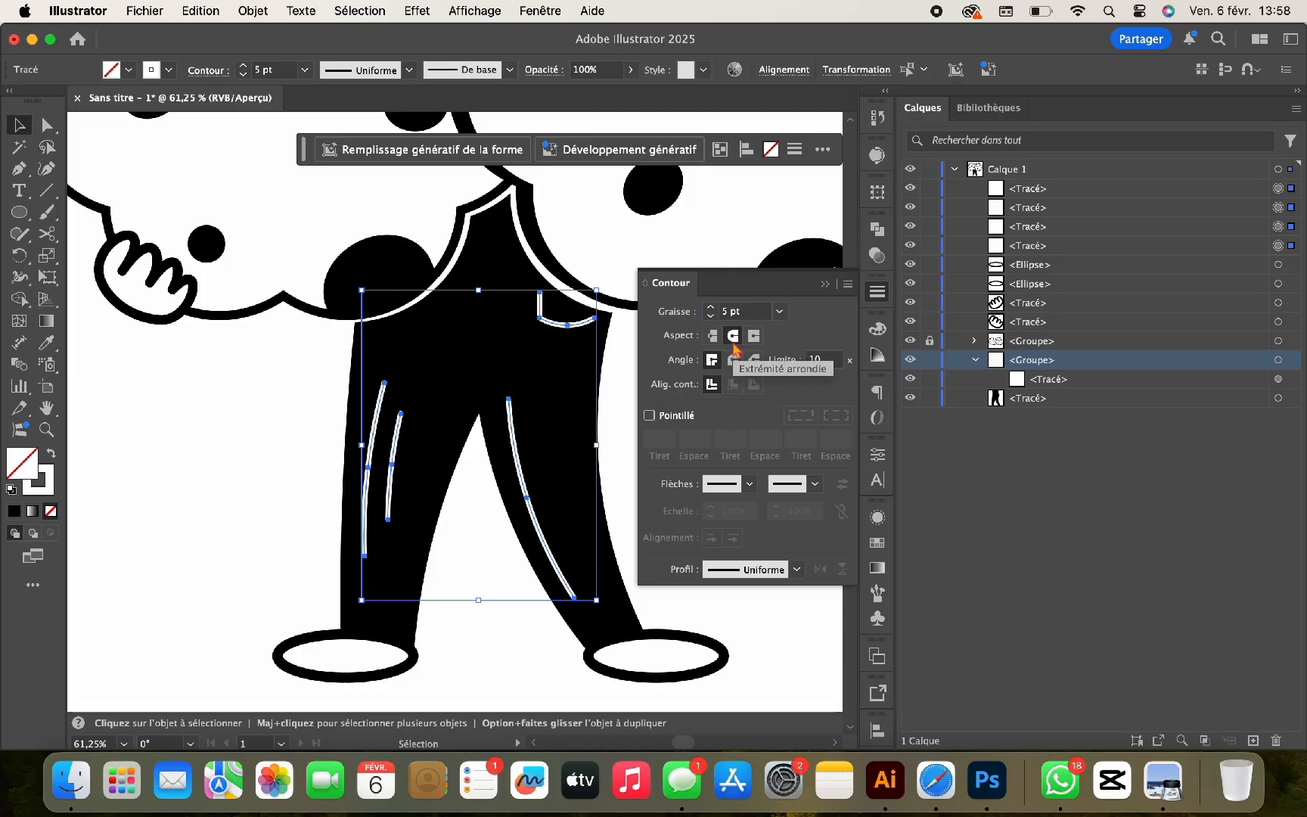
left_click(826, 284)
left_click(666, 470)
Delete the hip pocket line and move the three leg crease lines slightly up towards the waist.
scroll(666, 469, "down", 5)
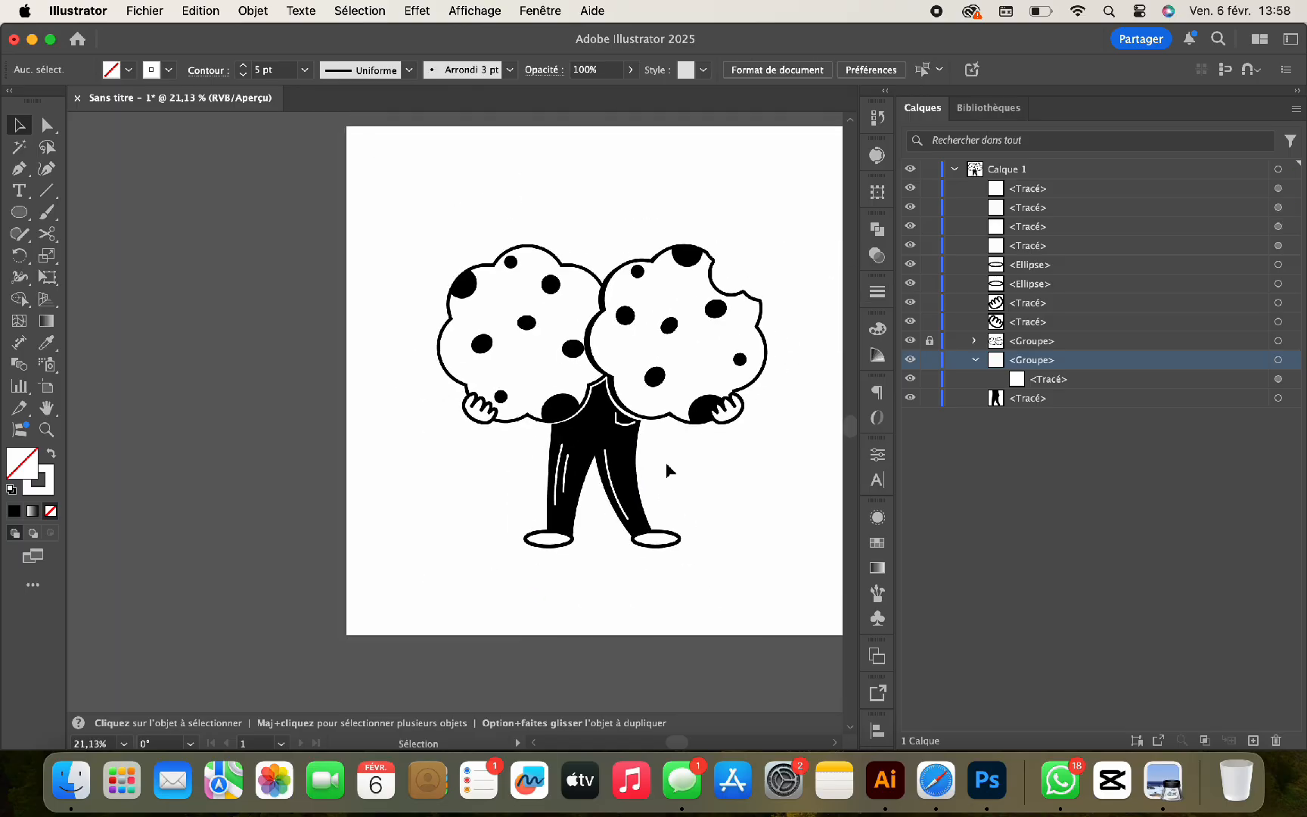
left_click(623, 429)
key("Delete")
left_click(606, 481)
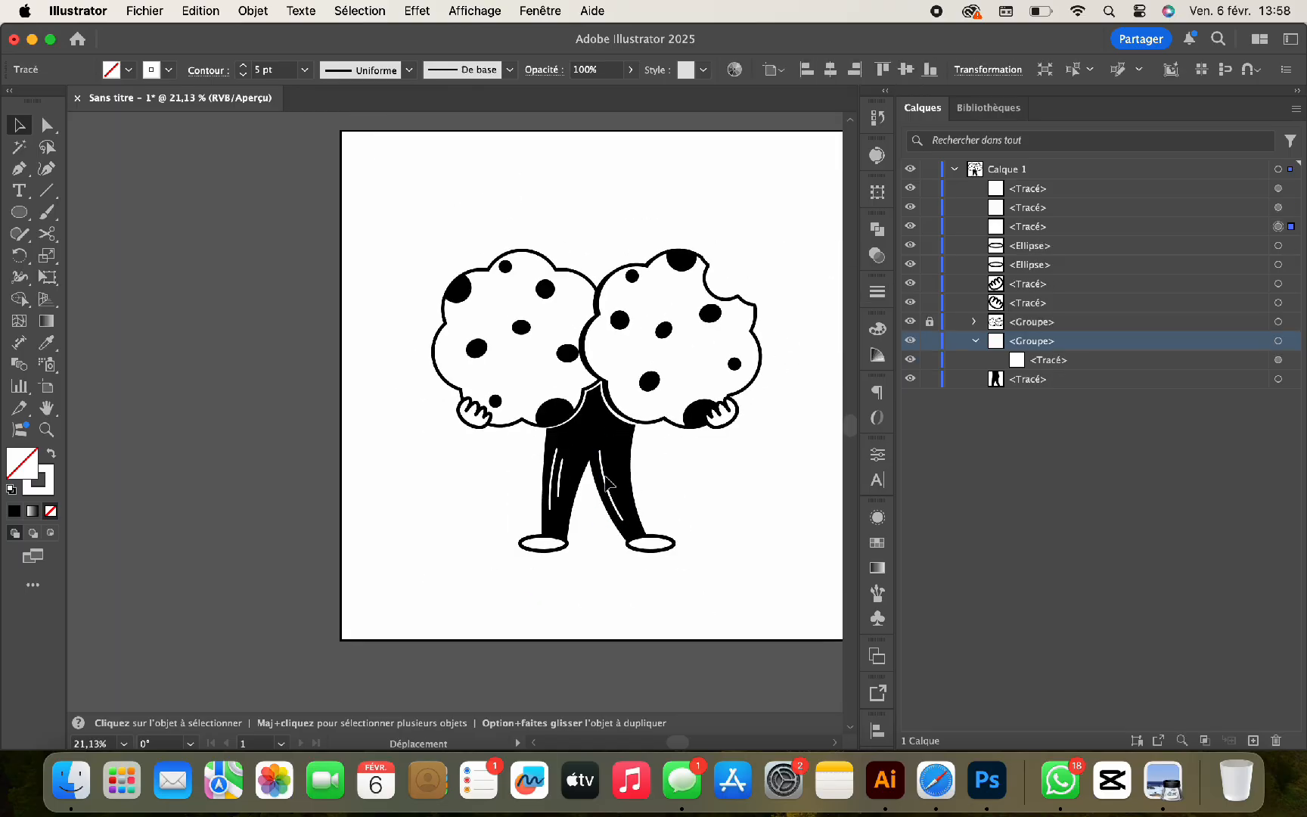
left_click_drag(543, 477, 576, 453)
left_click(750, 458)
Nudge both foot ellipses up slightly together against the trouser hems.
scroll(751, 459, "right", 2)
scroll(750, 459, "up", 1)
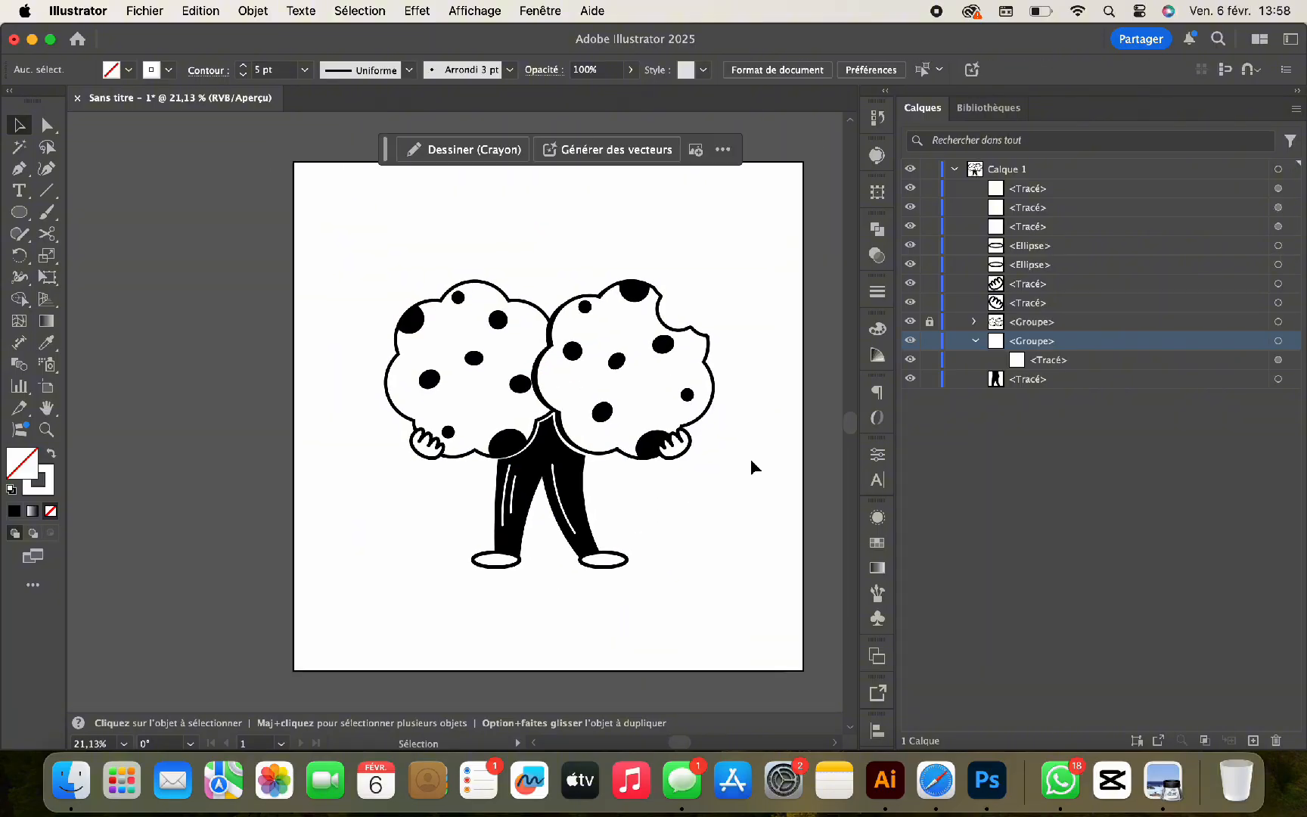
left_click(617, 561)
scroll(617, 560, "up", 3)
left_click(421, 567, "shift")
key("Up")
key("Up")
key("Up")
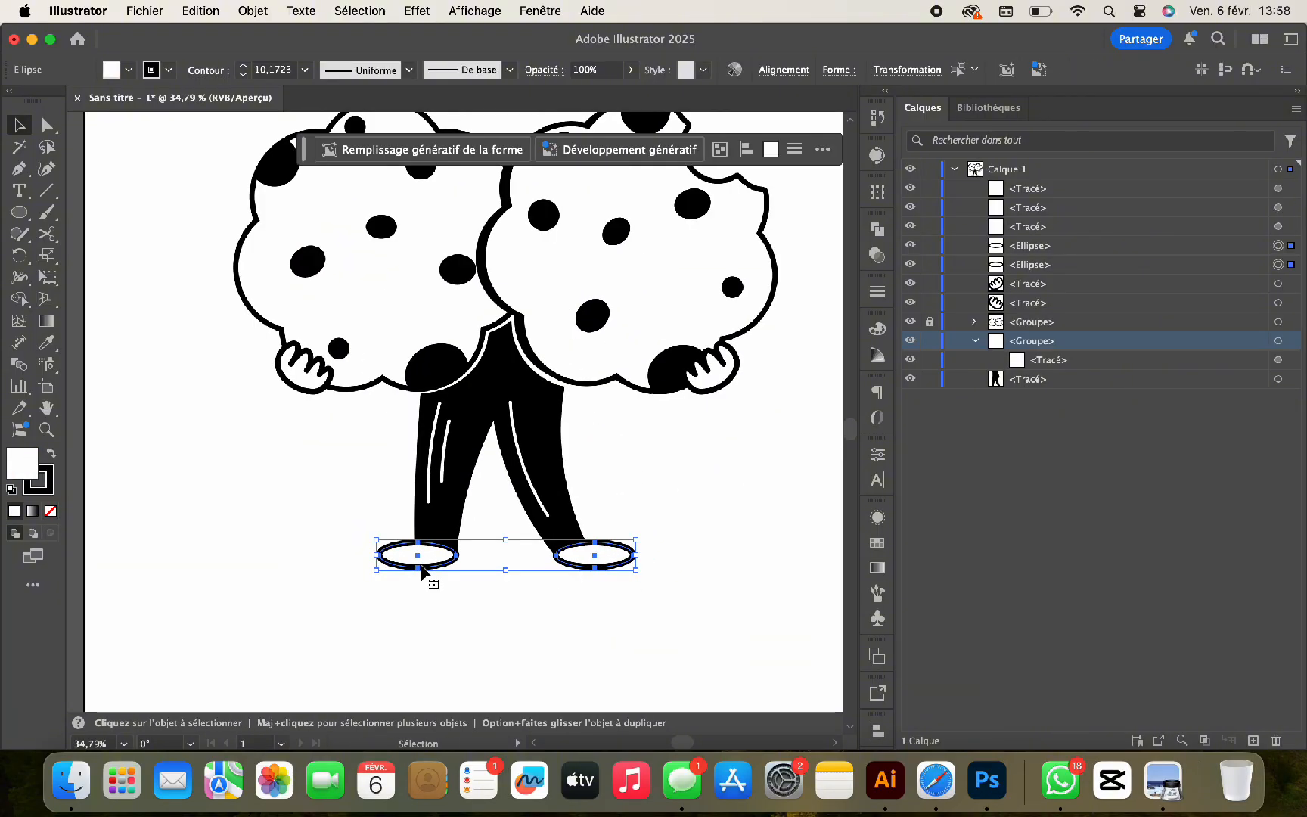
left_click(484, 604)
scroll(483, 604, "down", 3)
scroll(483, 605, "up", 1)
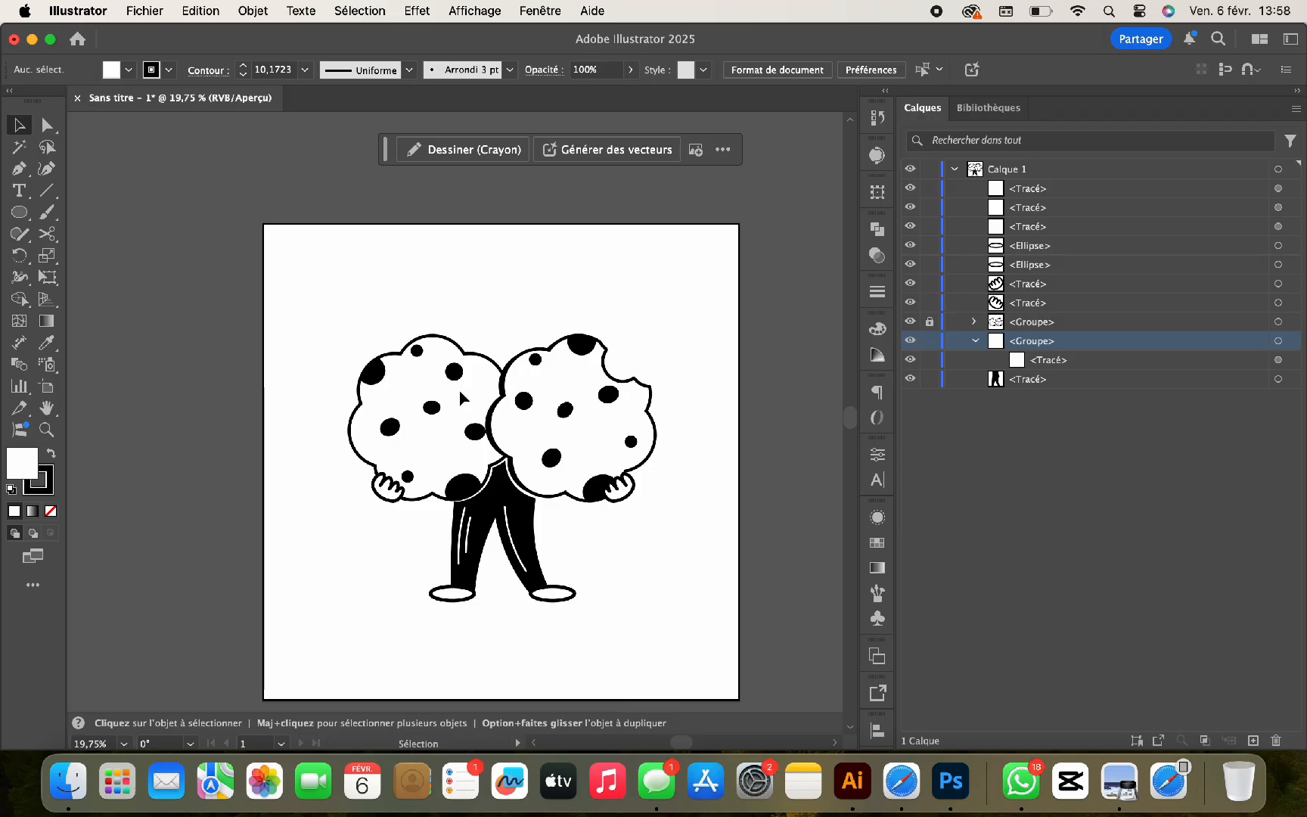
Draw an open star-shaped outline with three points and an open stem beside the right leg with the Pen tool.
scroll(613, 578, "up", 5)
key("p")
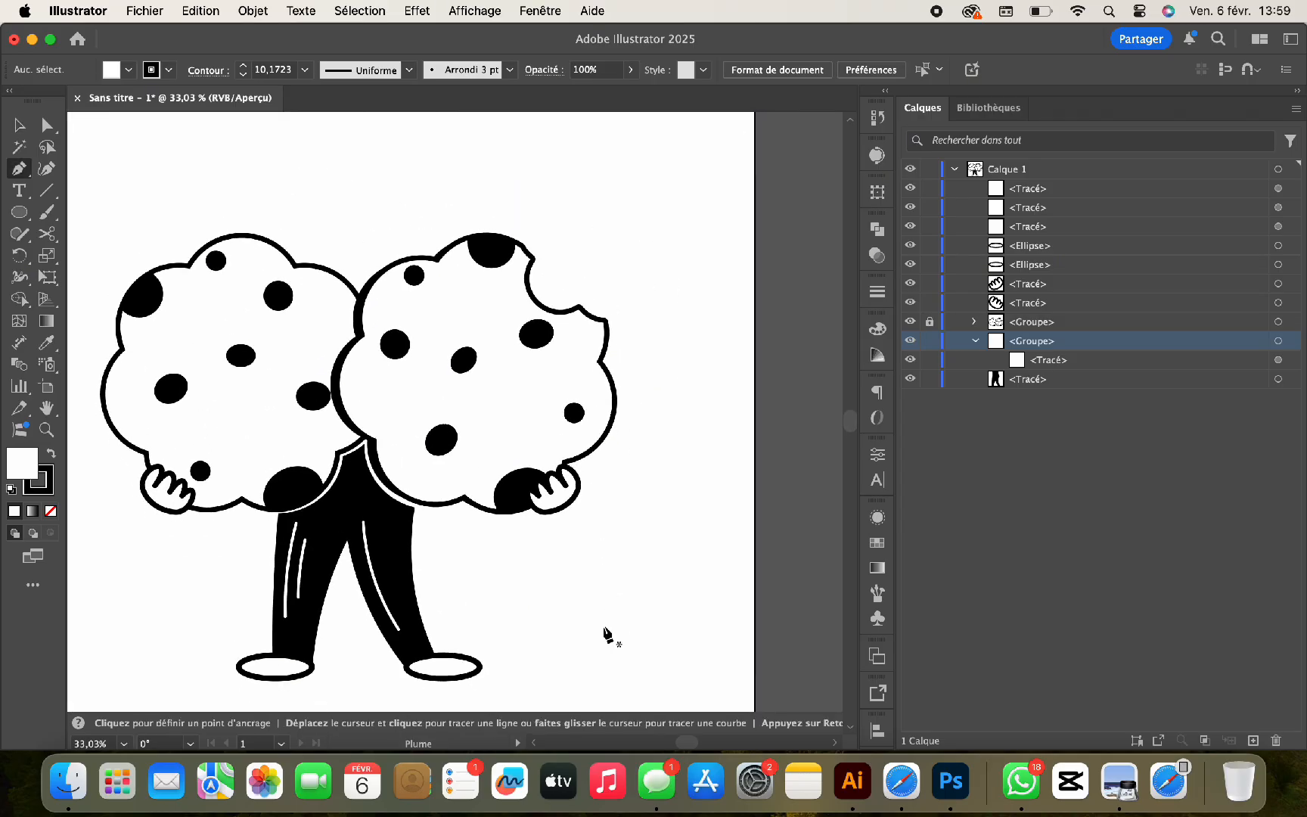
left_click(603, 626)
left_click(595, 583)
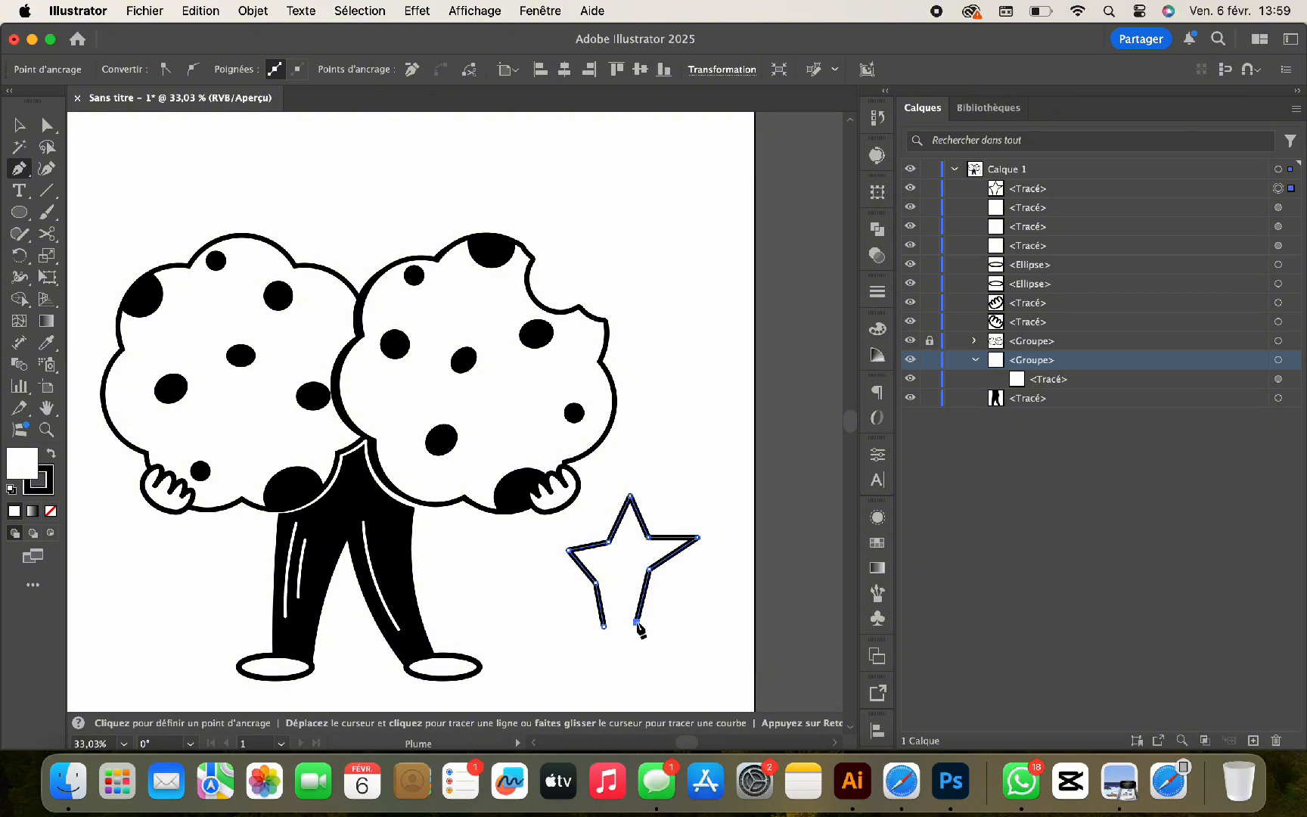
Round the three points of the star-shaped outline into lobes with the Curvature tool.
scroll(637, 621, "up", 5)
left_click(47, 168)
double_click(404, 501)
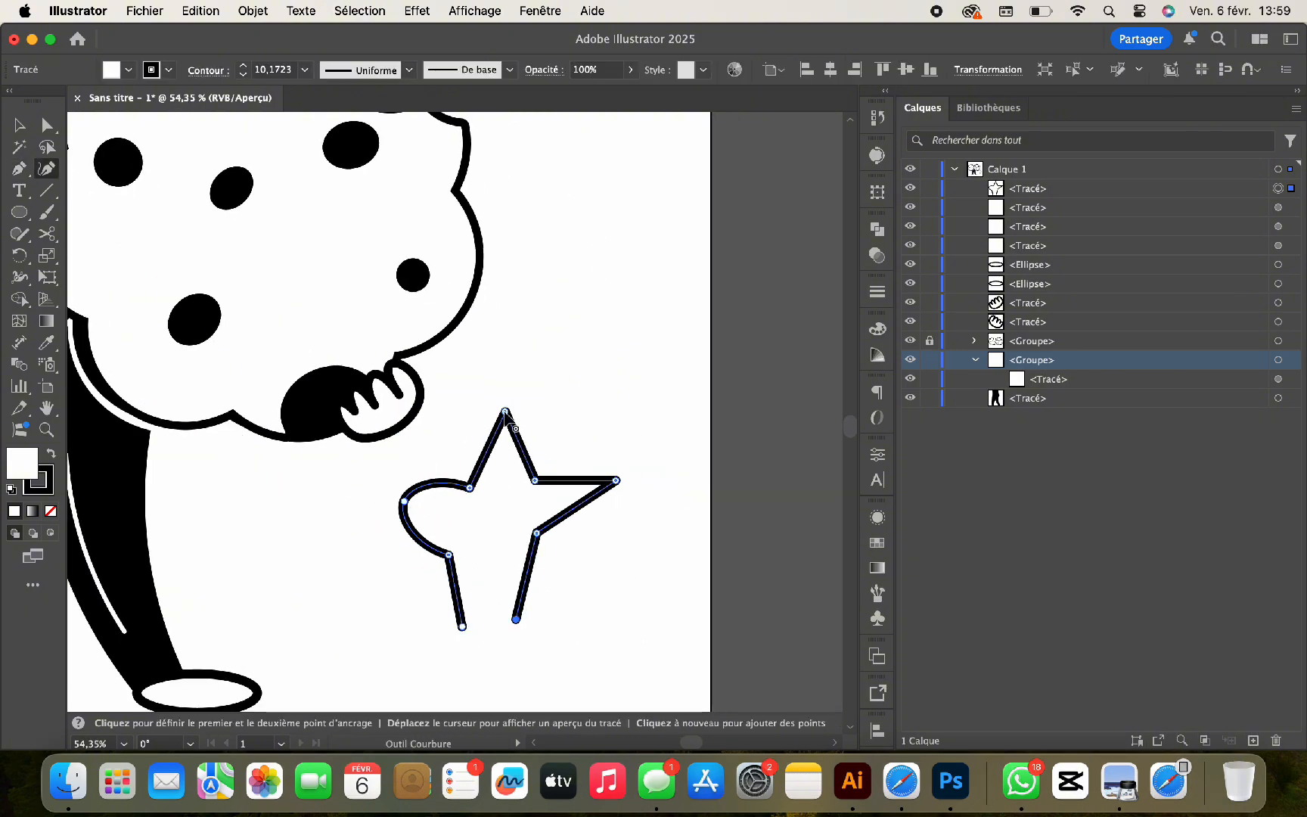
double_click(504, 411)
left_click_drag(504, 411, 504, 418)
double_click(616, 480)
mouse_move(615, 480)
left_mouse_down()
mouse_move(575, 530)
mouse_move(536, 541)
left_mouse_up()
key("a")
scroll(499, 581, "up", 1)
Draw a short line inside the star shape's stem, duplicate it beside the first, and group both with the outline.
key("p")
left_click(477, 626)
left_click(468, 560)
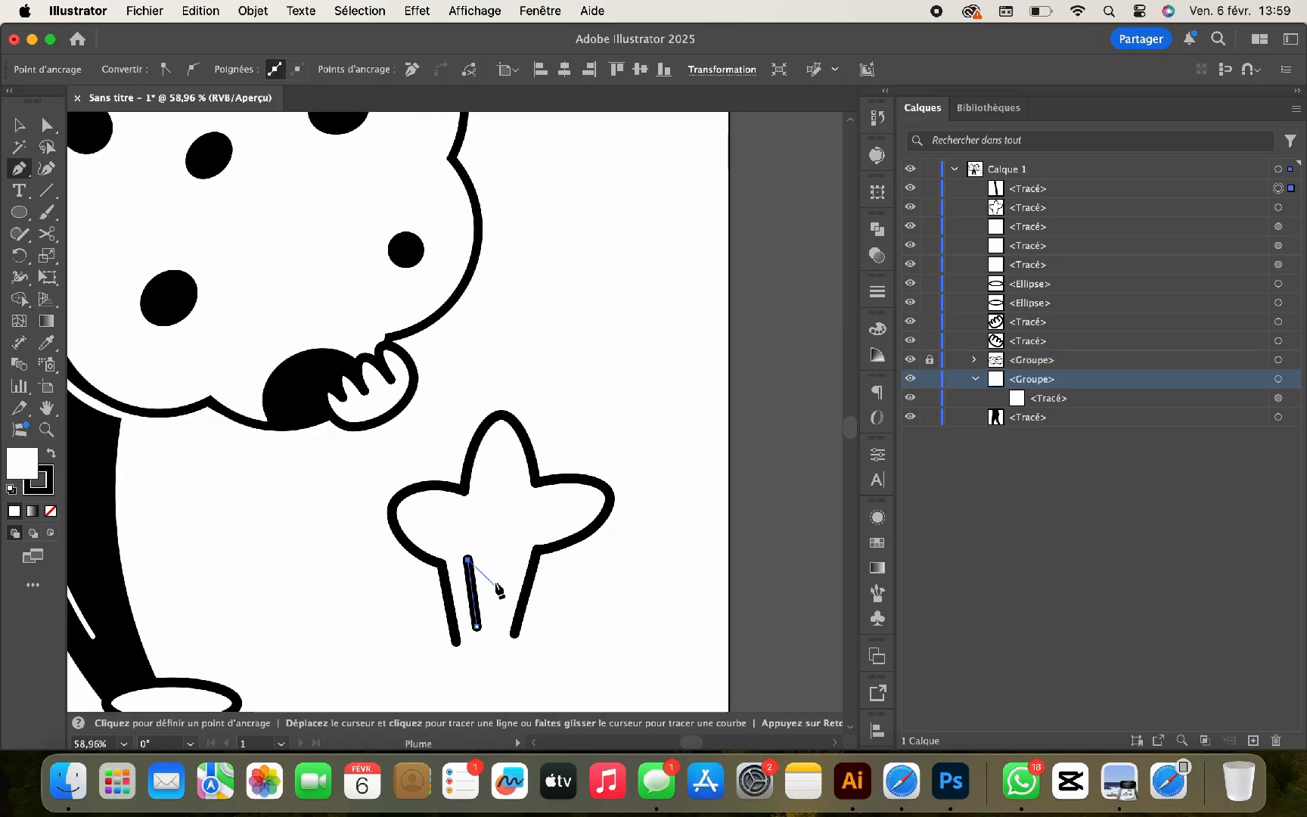
key("v")
left_click_drag(473, 590, 505, 584)
left_click(472, 590, "shift")
left_click(463, 485, "shift")
key("super+g")
scroll(463, 483, "down", 4)
Send the star-shaped group behind the unlocked spotted shapes and place it at the top where they meet.
left_click_drag(1006, 190, 1026, 349)
left_click(929, 323)
scroll(665, 438, "down", 2)
left_click_drag(665, 438, 450, 221)
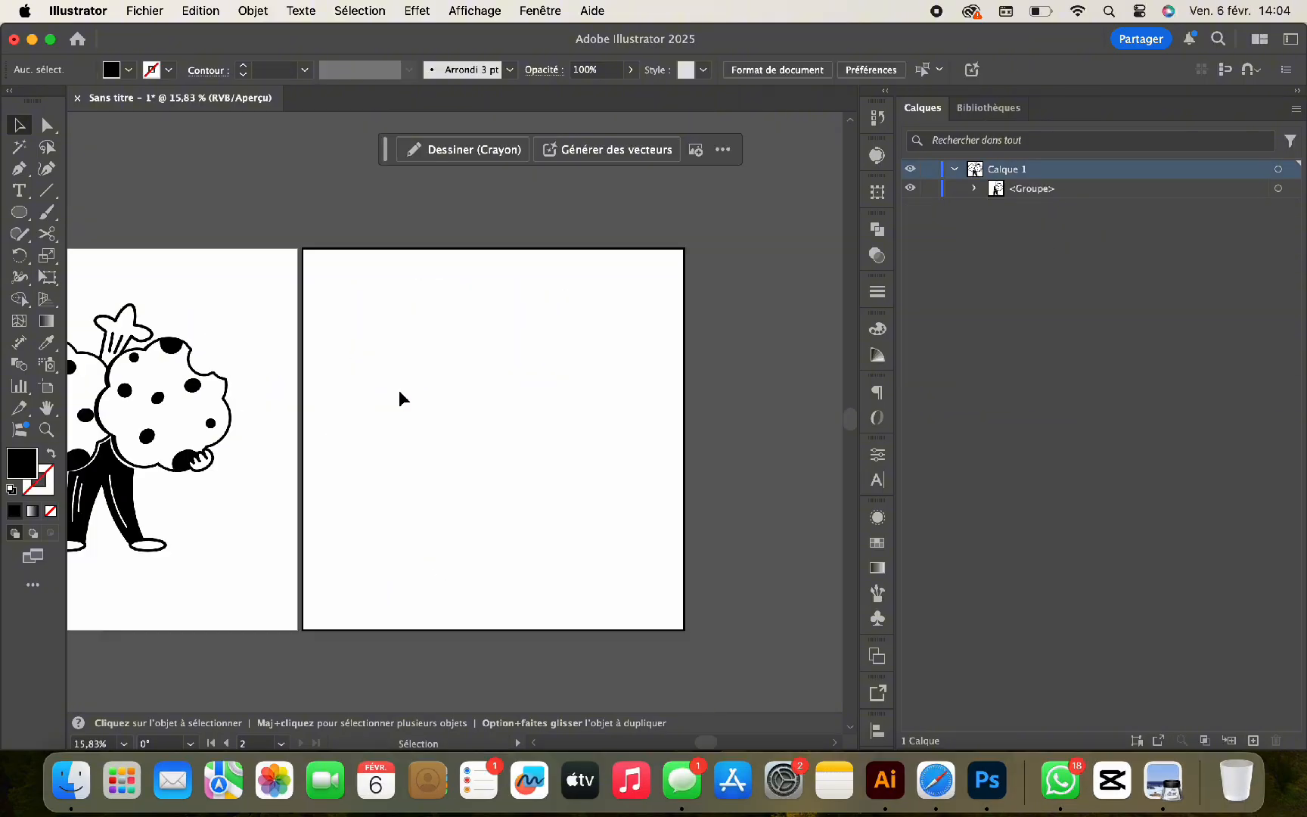
Add the text "Cookiterie" in GROBOLD Regular on the empty second artboard.
scroll(398, 389, "up", 2)
key("t")
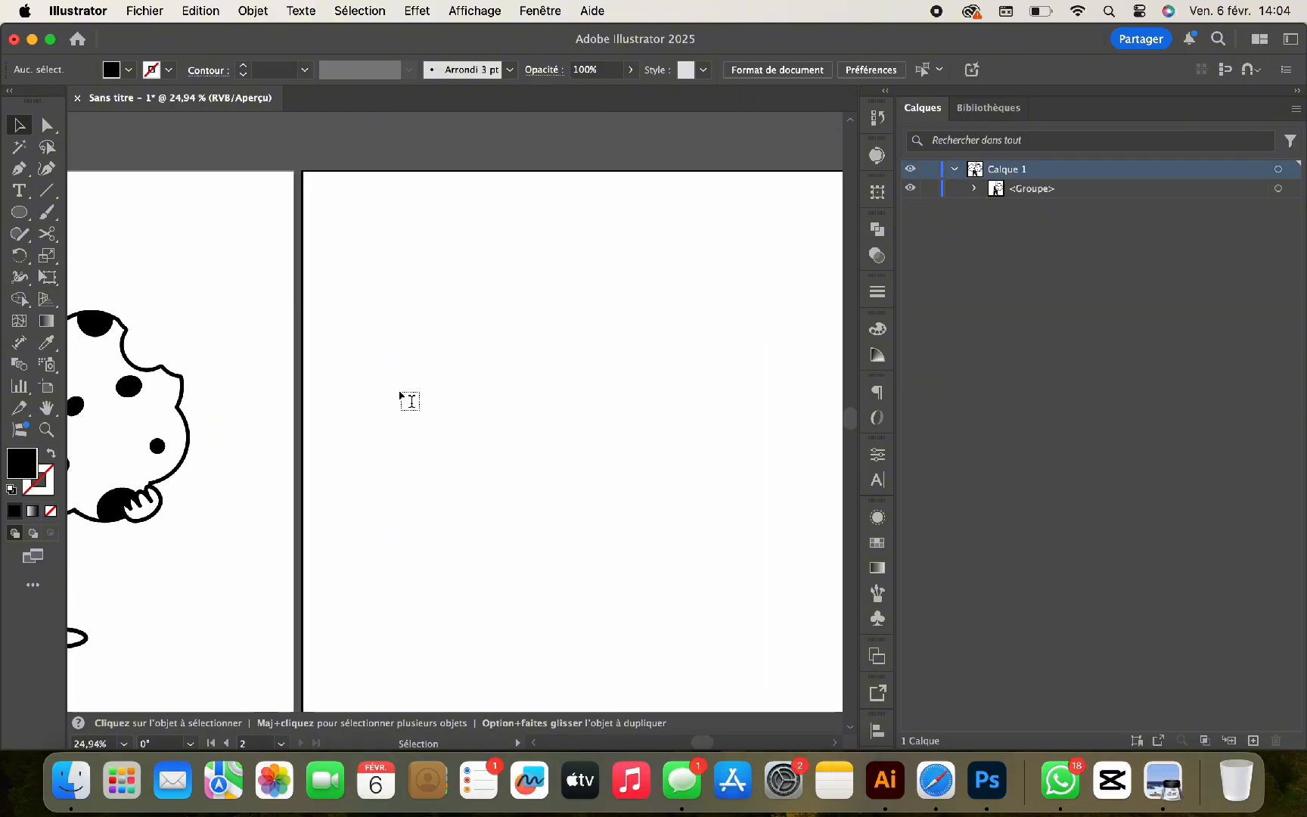
left_click(407, 388)
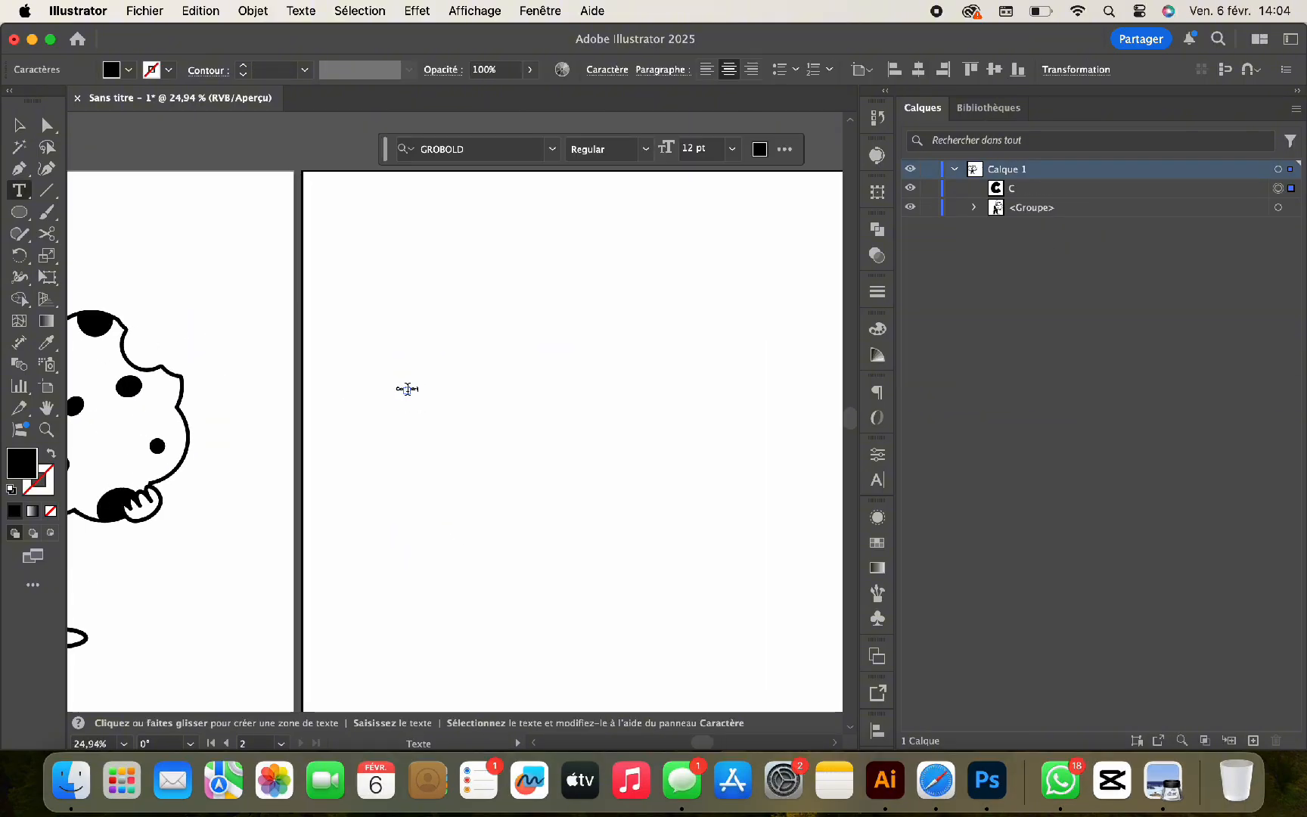
left_click(553, 151)
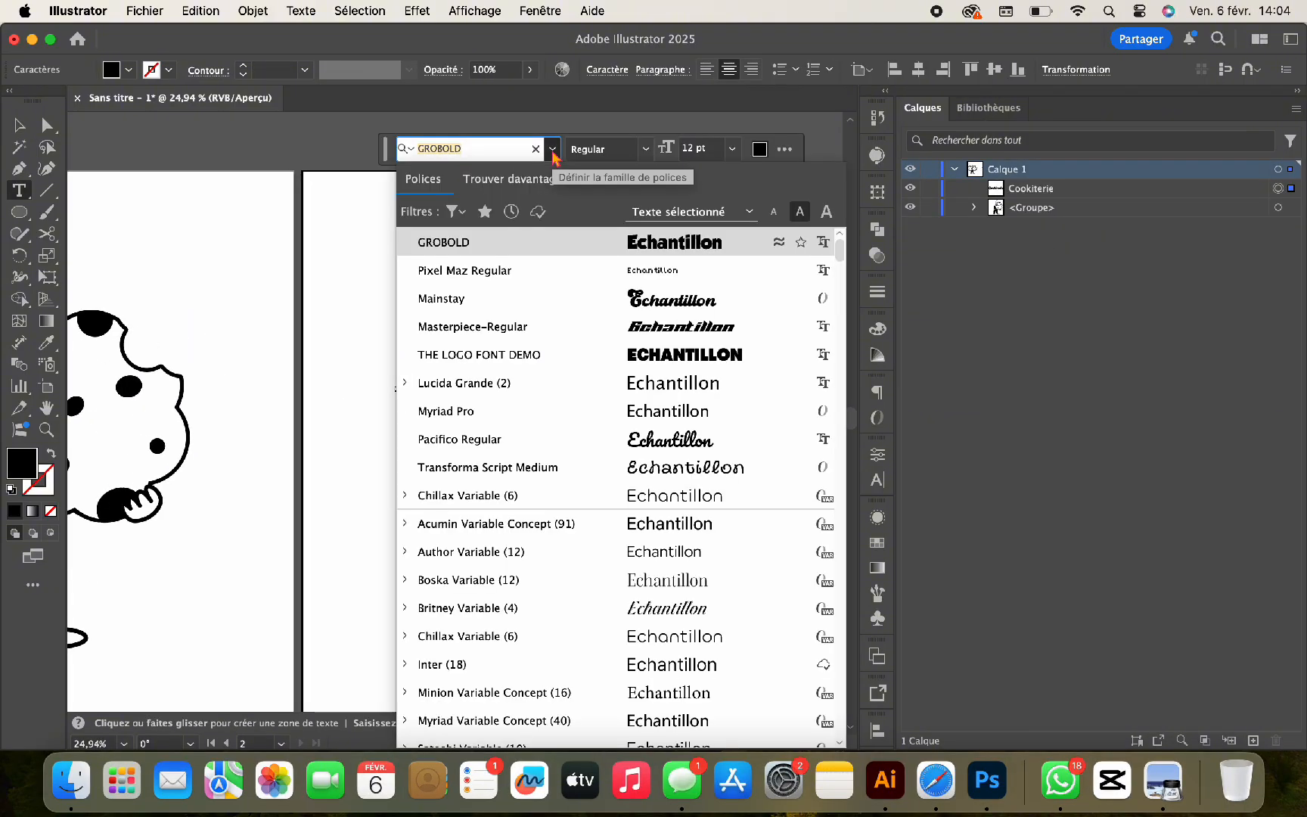
left_click(556, 246)
left_click(10, 126)
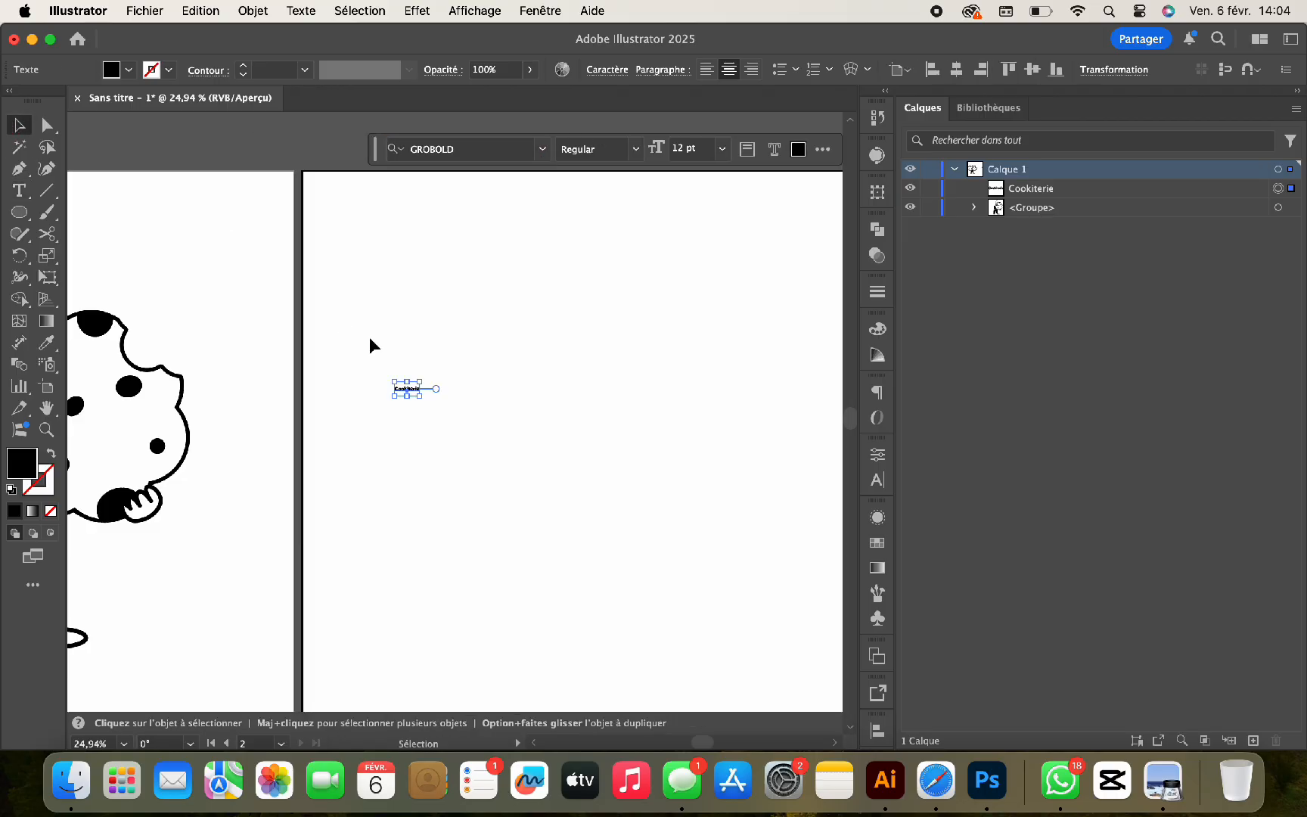
Enlarge the Cookiterie text to about 244 pt and centre it across the second artboard.
left_click_drag(420, 388, 793, 359)
scroll(629, 341, "right", 2)
left_click_drag(664, 392, 779, 393)
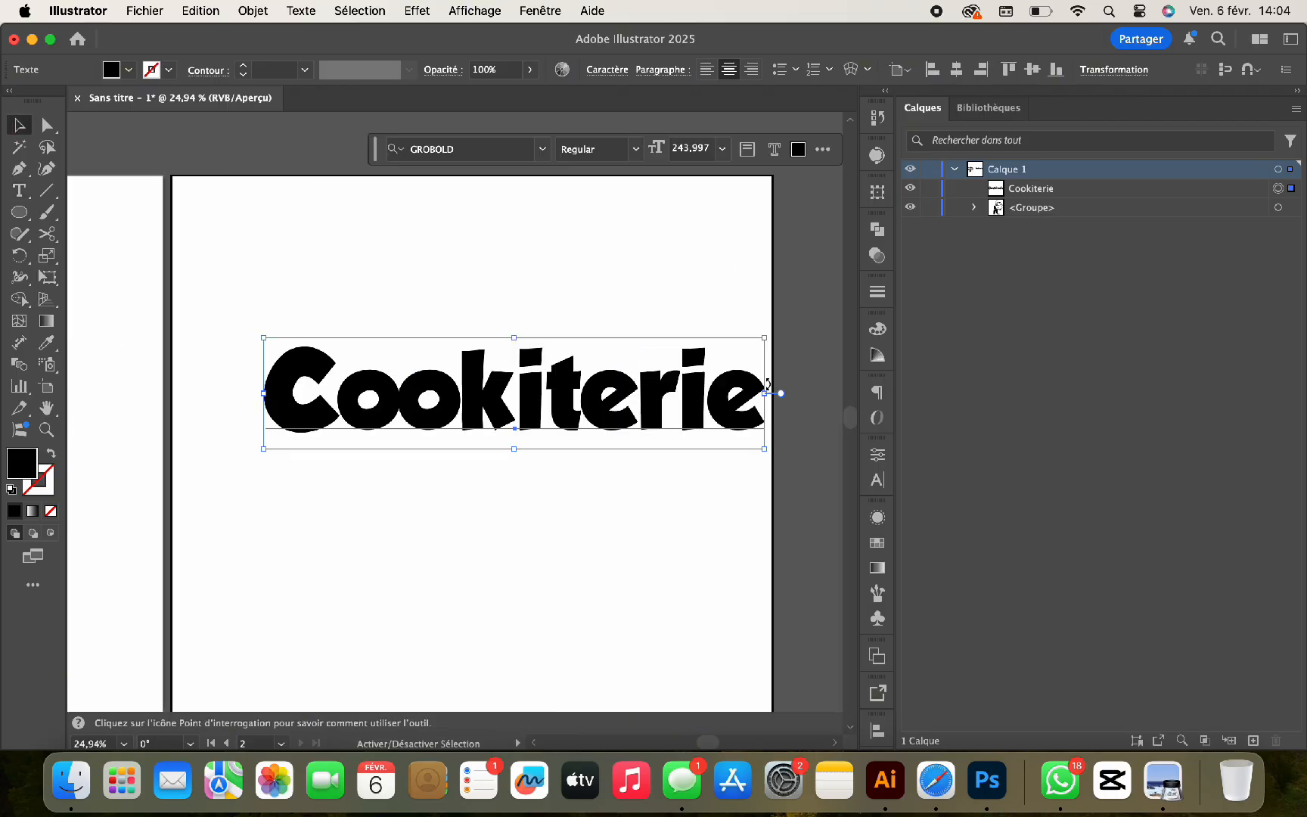
left_click_drag(703, 408, 642, 420)
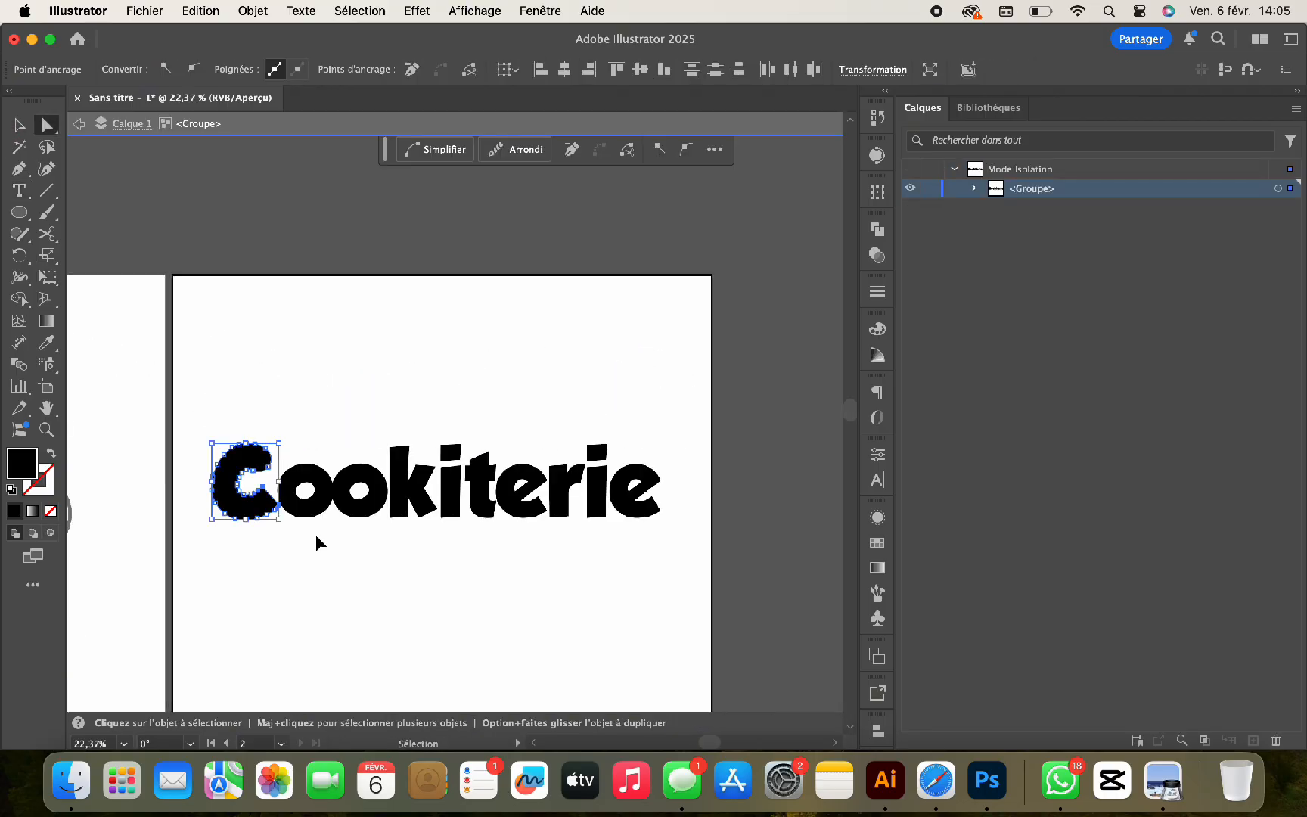
Undo the conversion of the Cookiterie text to outlines and clear the selection.
key("super+z")
key("super+z")
left_click(341, 571)
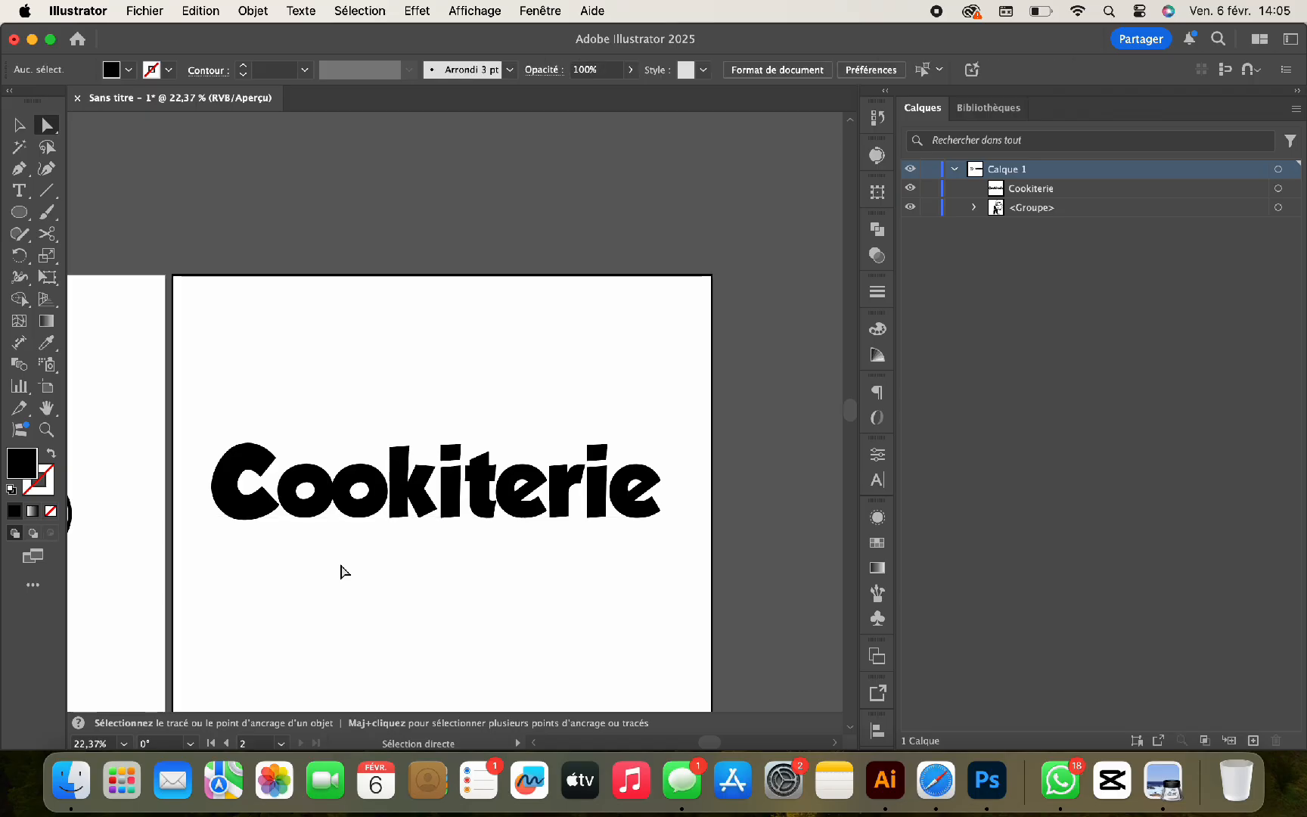
Duplicate the cookie character onto the second artboard and scale the copy down.
scroll(342, 569, "down", 3)
key("v")
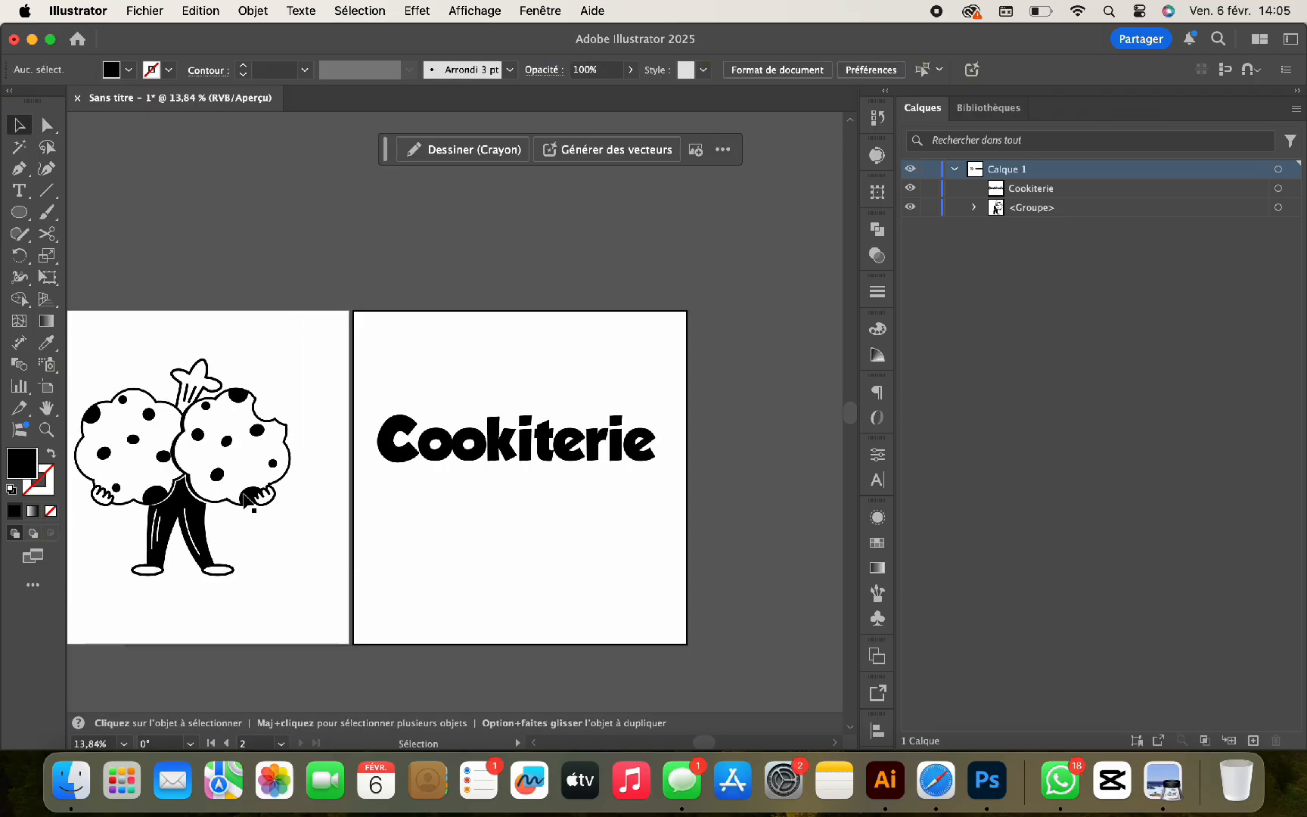
left_click(212, 481)
left_click_drag(212, 481, 522, 541)
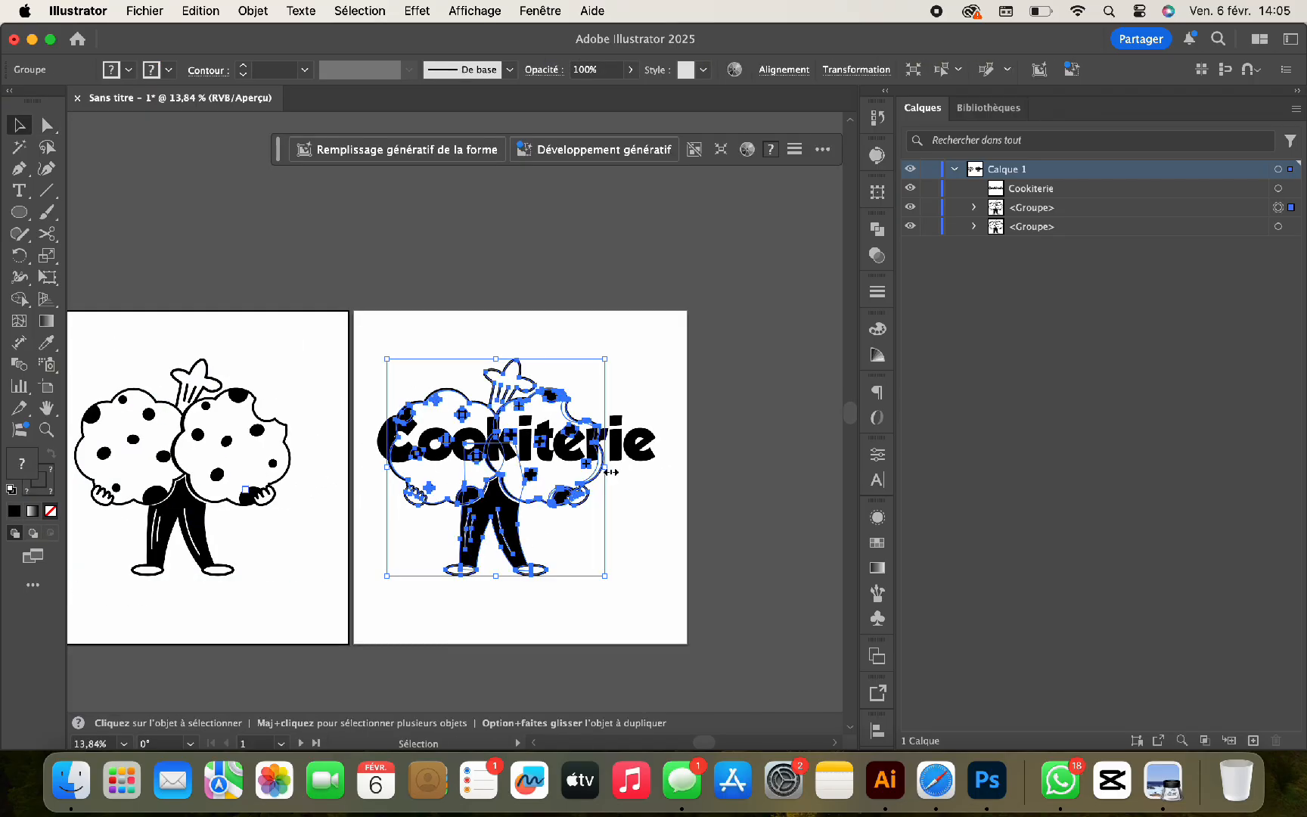
left_click_drag(611, 472, 467, 467)
Position the small character over the two o's of Cookiterie and bring it in front of the text.
scroll(467, 467, "up", 5)
left_click_drag(402, 502, 459, 469)
left_click_drag(1014, 212, 1012, 189)
left_click_drag(485, 424, 481, 423)
Convert the Cookiterie text to outlines.
left_click(1012, 213)
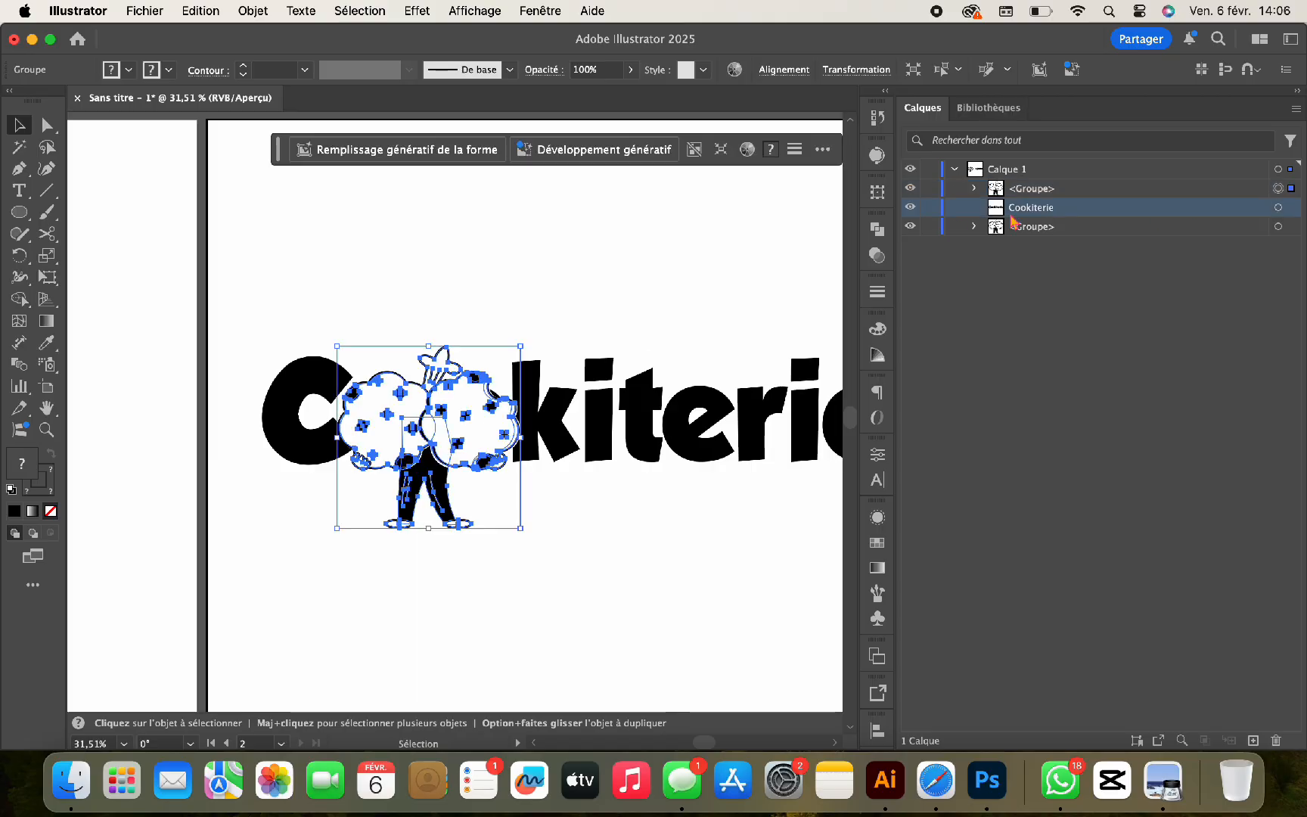
left_click(317, 10)
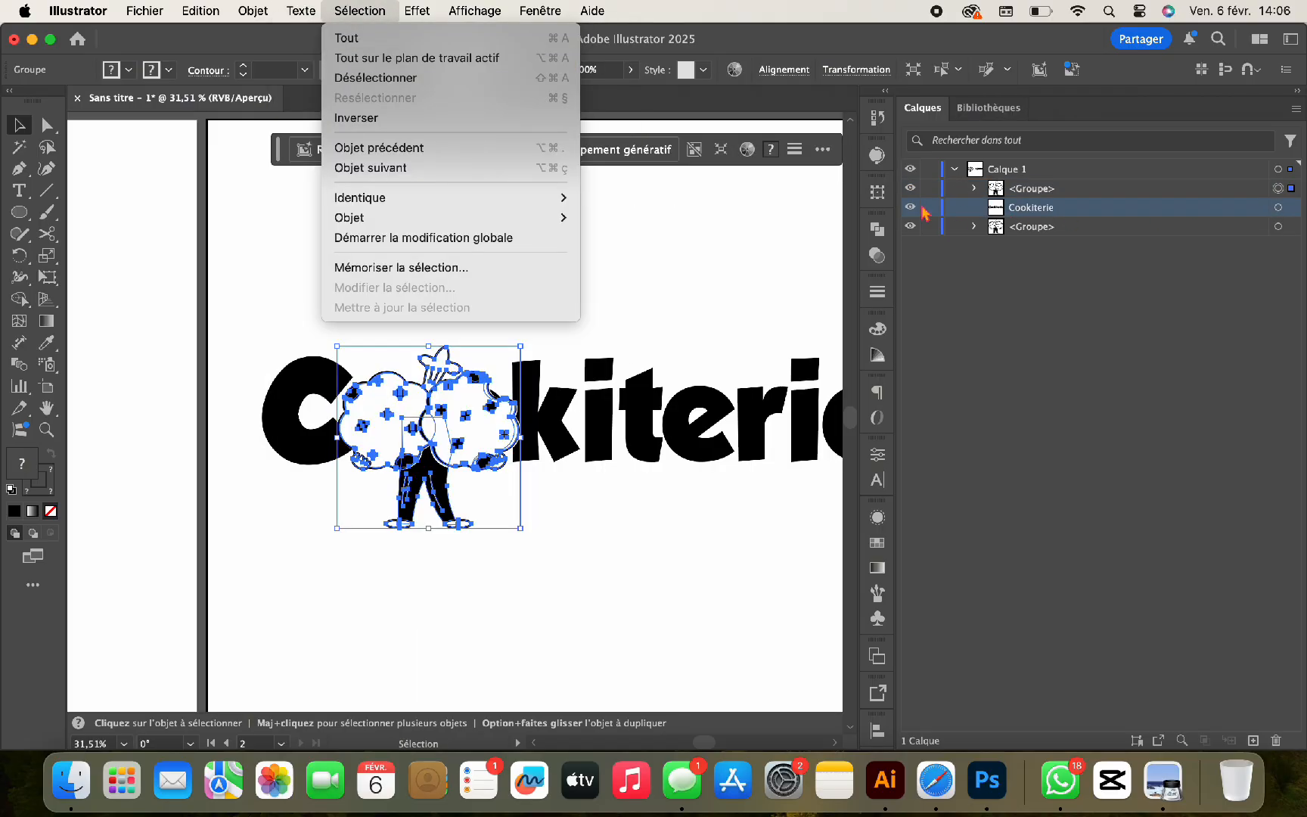
left_click(1006, 205)
triple_click(600, 416)
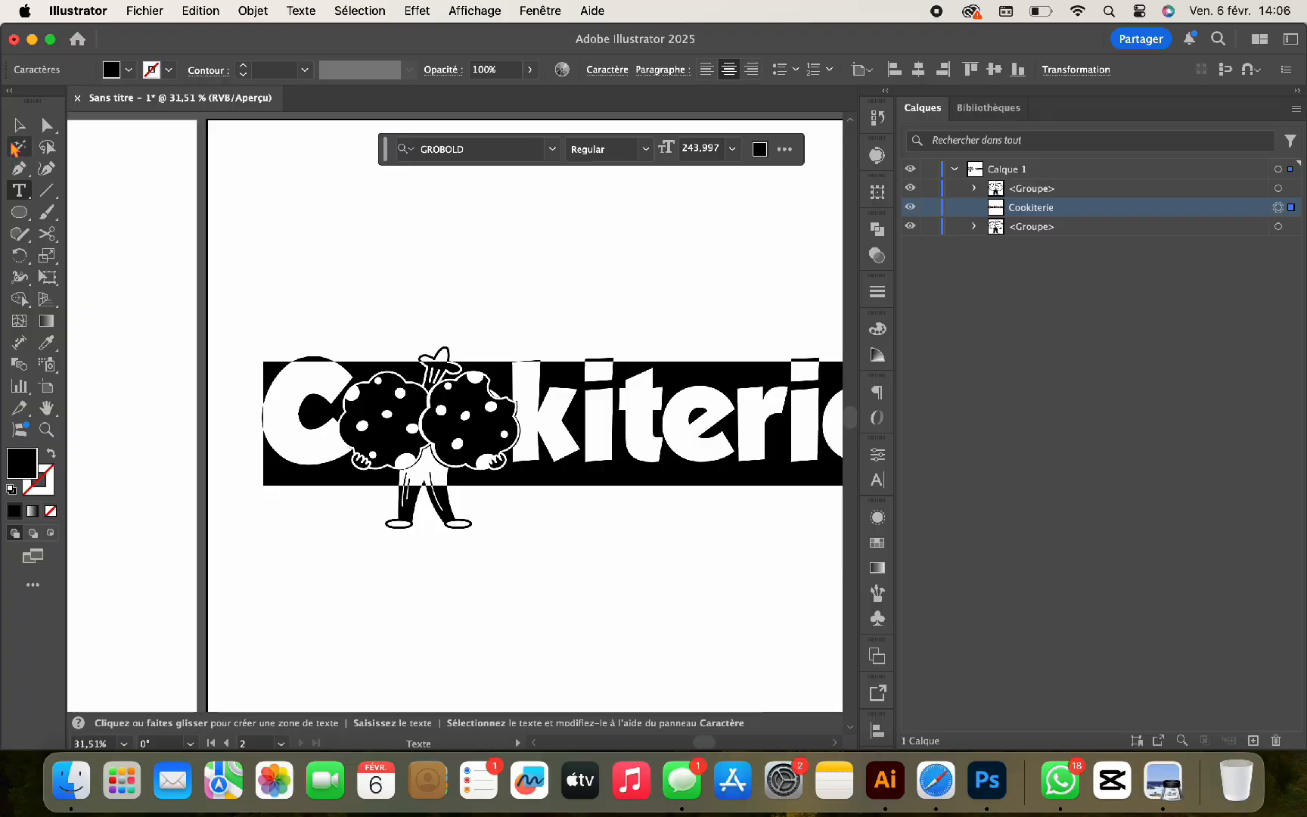
left_click(19, 124)
left_click(301, 11)
left_click(310, 341)
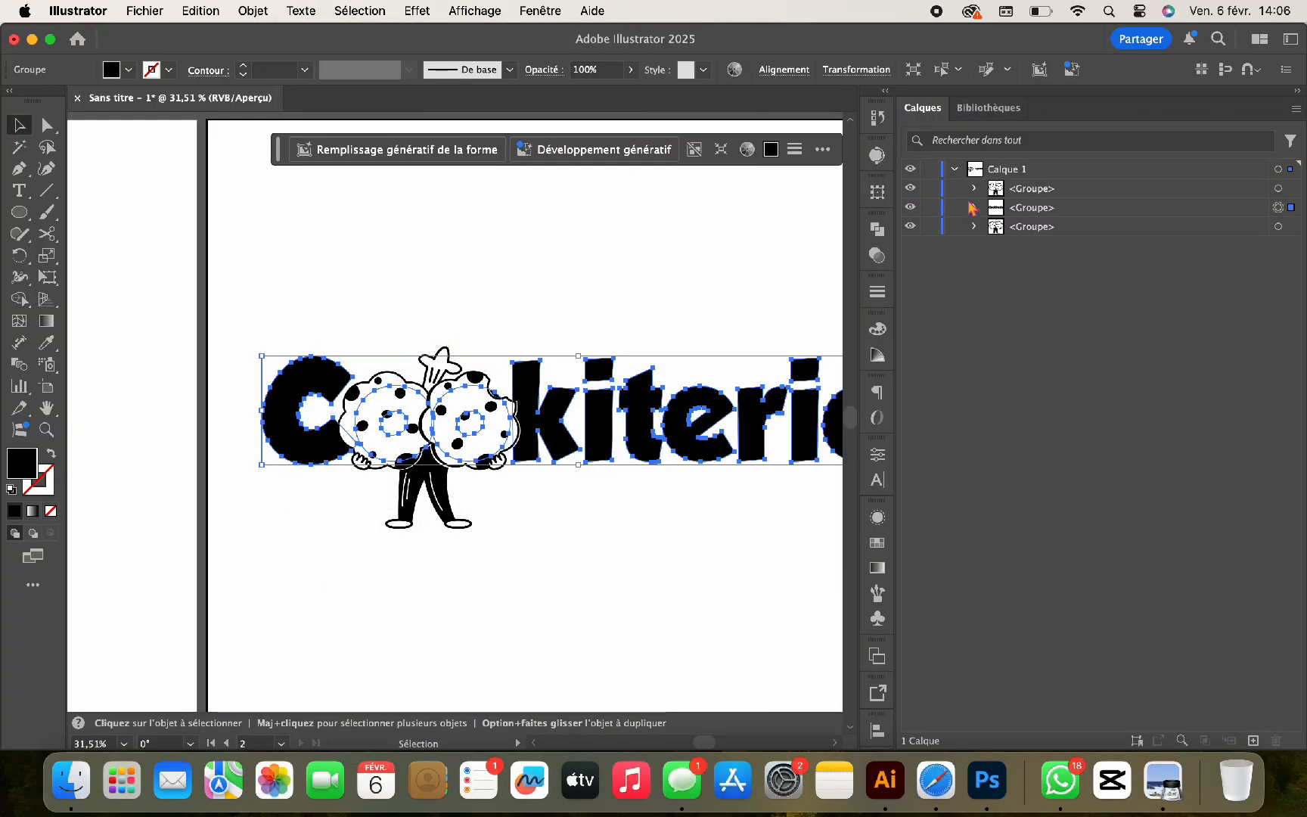
Hide the two outlined "o" letters behind the character in the Cookiterie group.
left_click(974, 207)
left_click(1278, 378)
left_click(1278, 359, "shift")
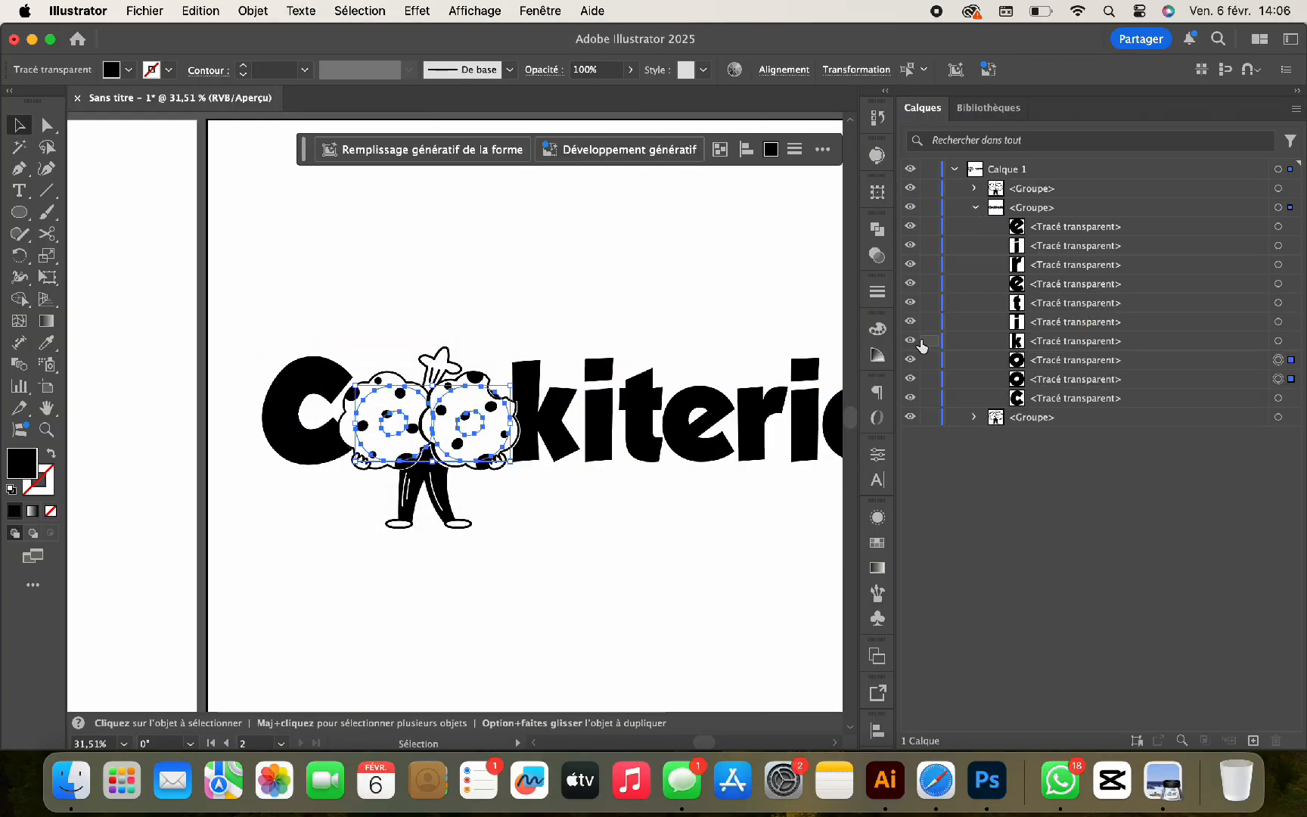
left_click(910, 360)
left_click(910, 378)
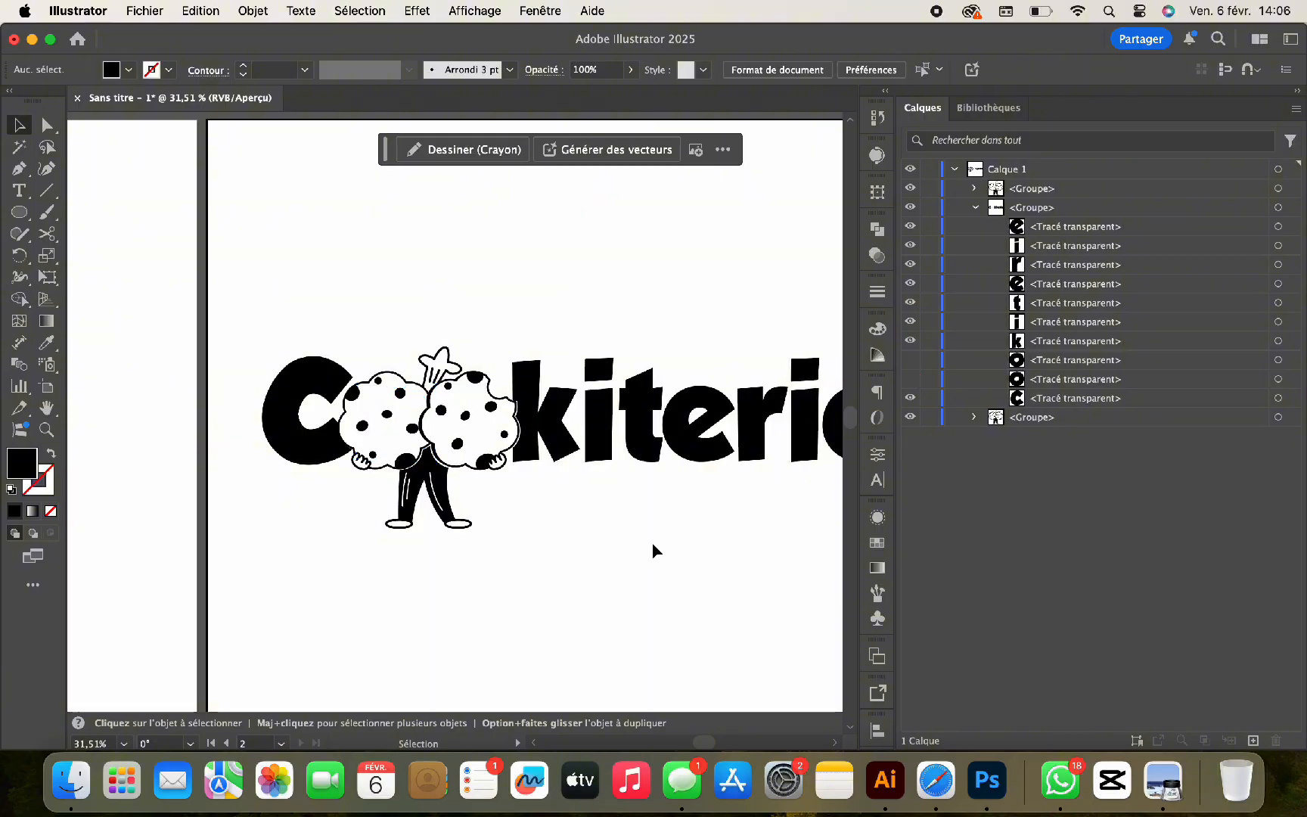
Enlarge the wordmark and character slightly together and move them lower on the second artboard.
scroll(655, 550, "down", 3)
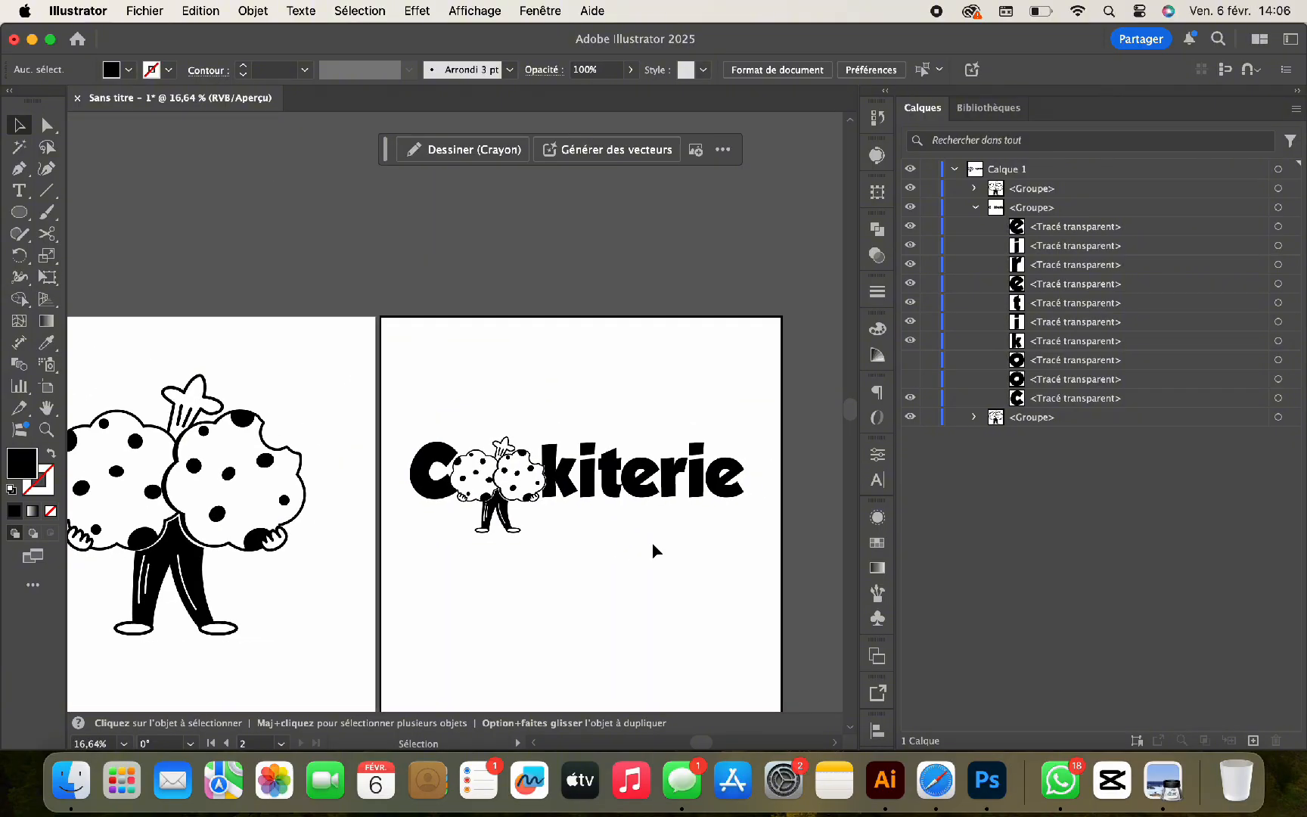
scroll(653, 543, "right", 3)
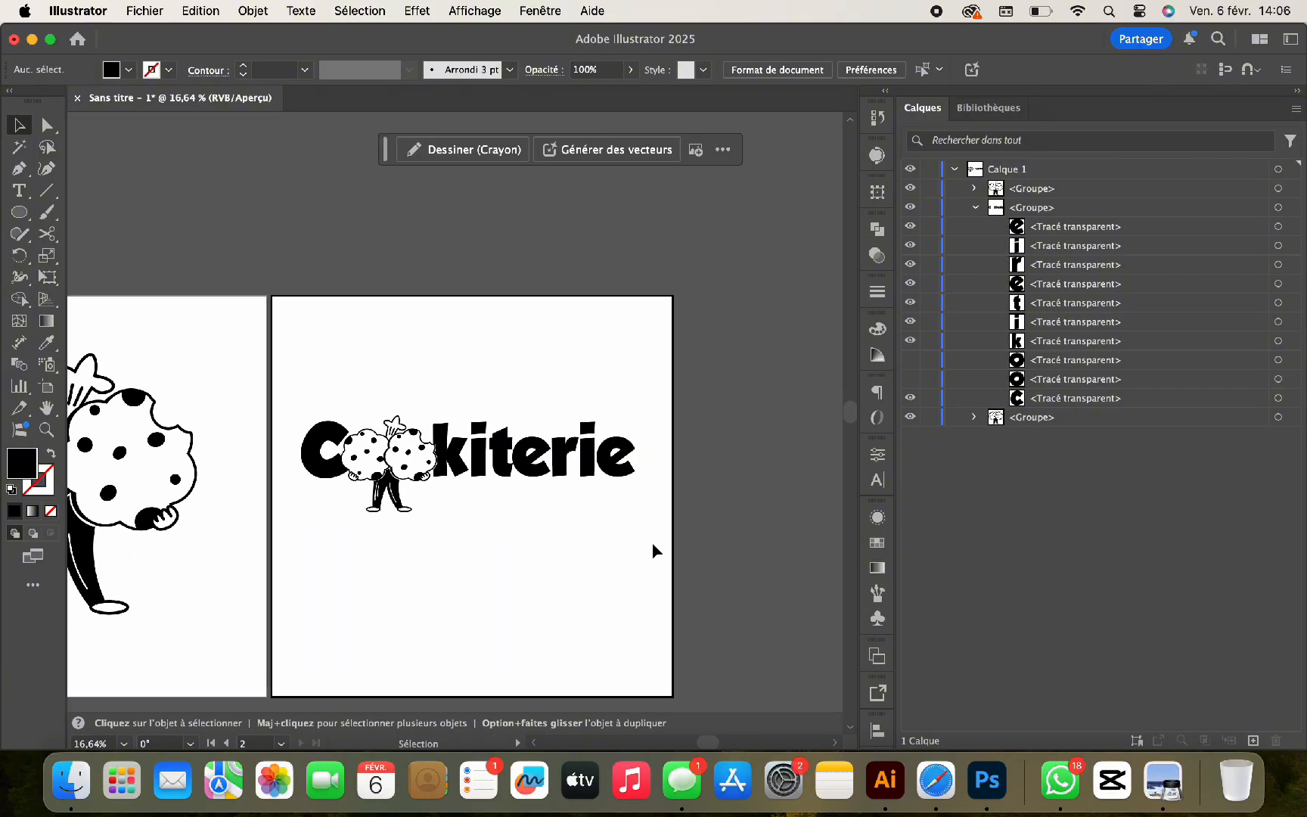
left_click_drag(653, 542, 291, 359)
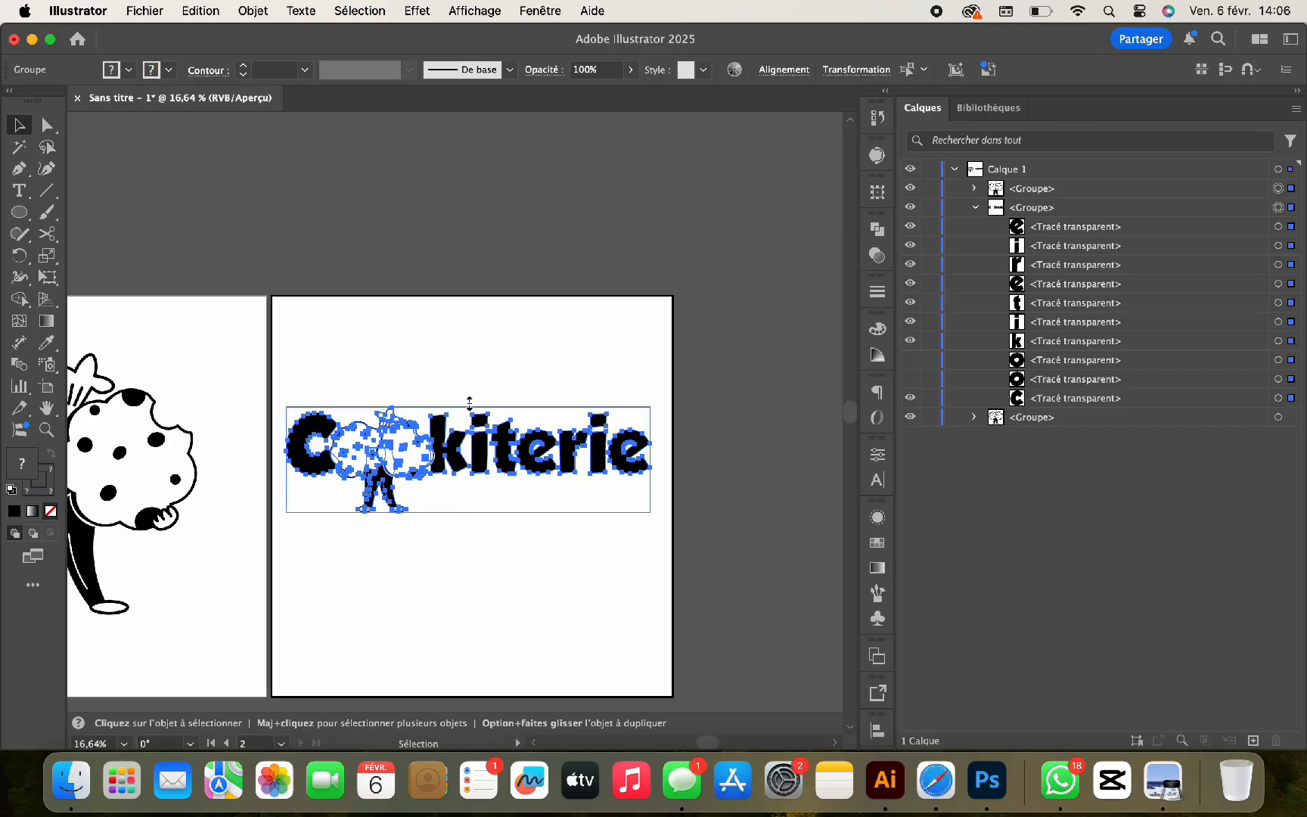
left_click_drag(461, 457, 462, 514)
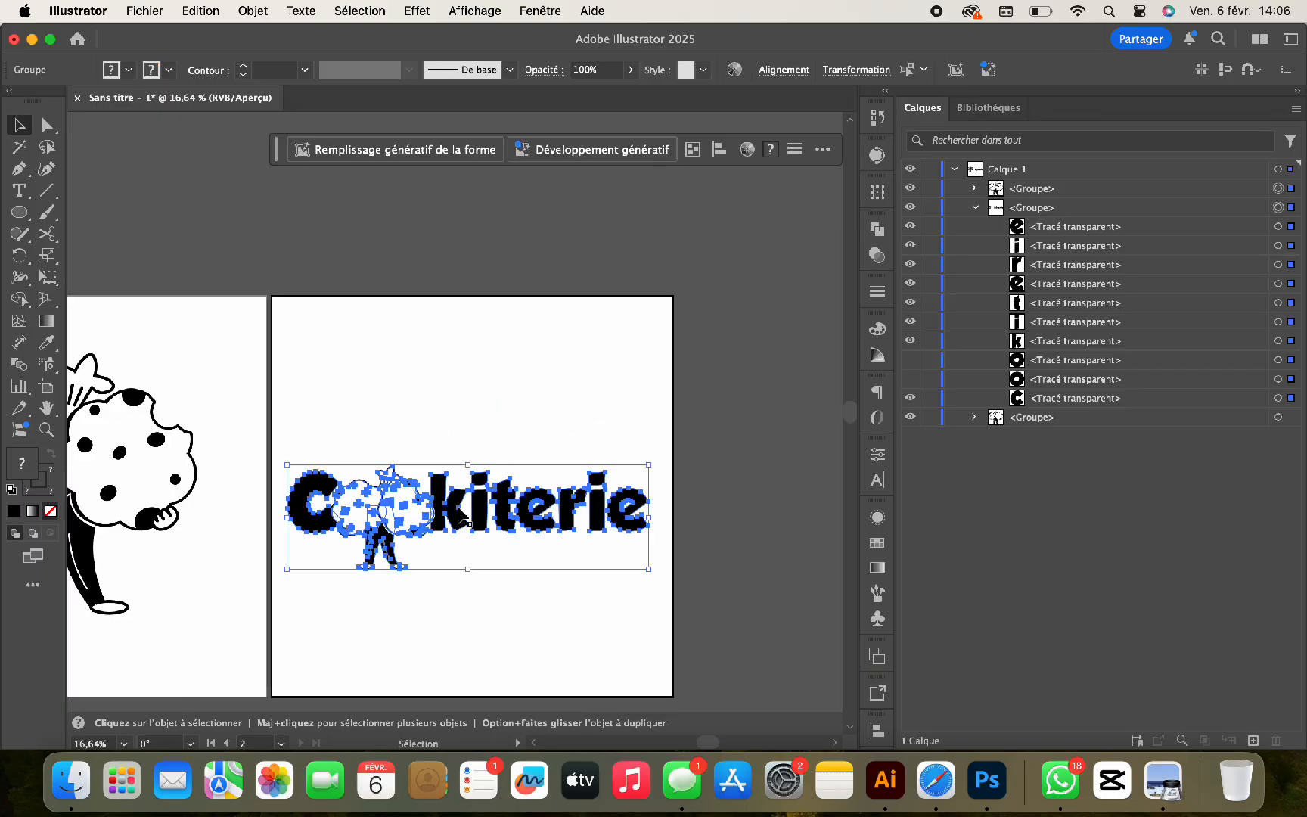
Add the text "LA" in GROBOLD above the Cookiterie wordmark.
key("t")
left_click(451, 395)
type("LA")
left_click(21, 125)
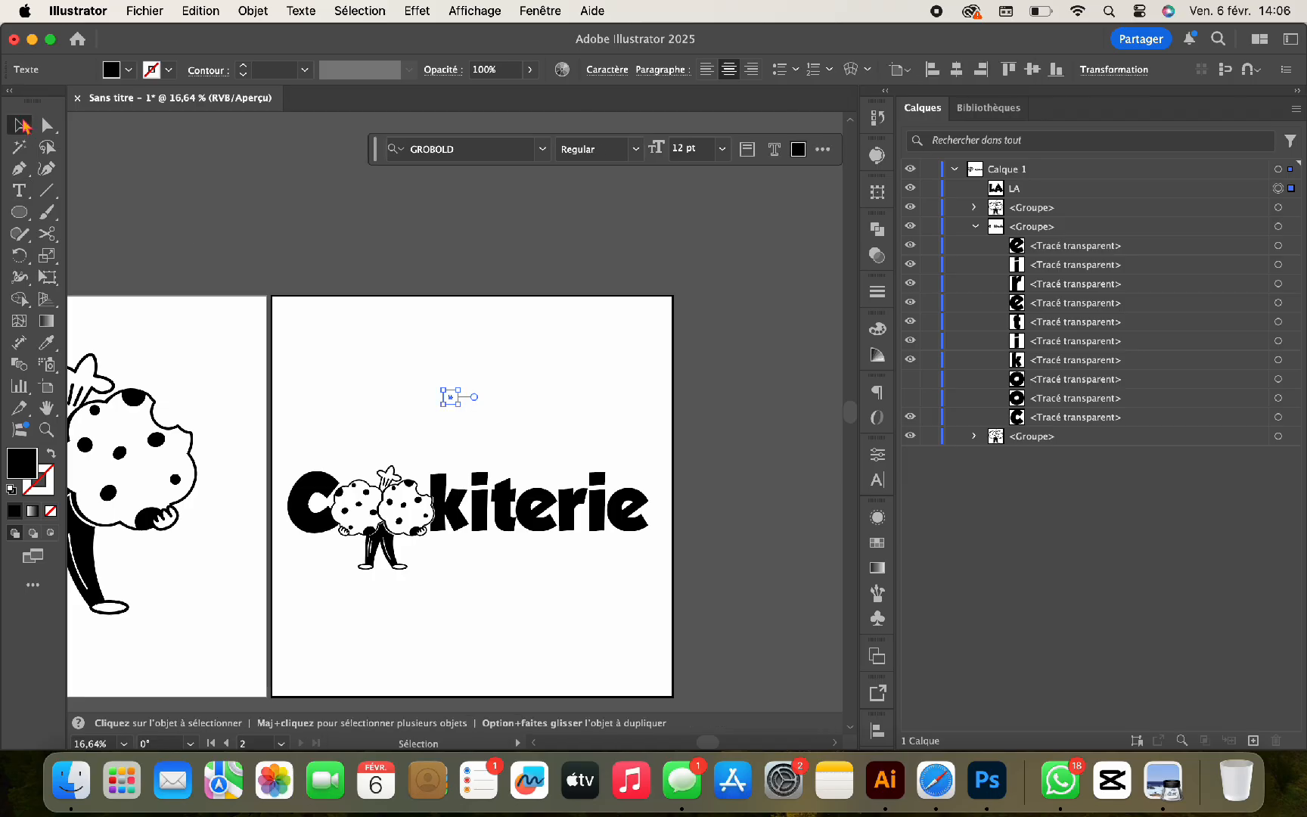
Enlarge the LA text and place it just above the C and first cookie of the wordmark.
left_click_drag(463, 397, 377, 457)
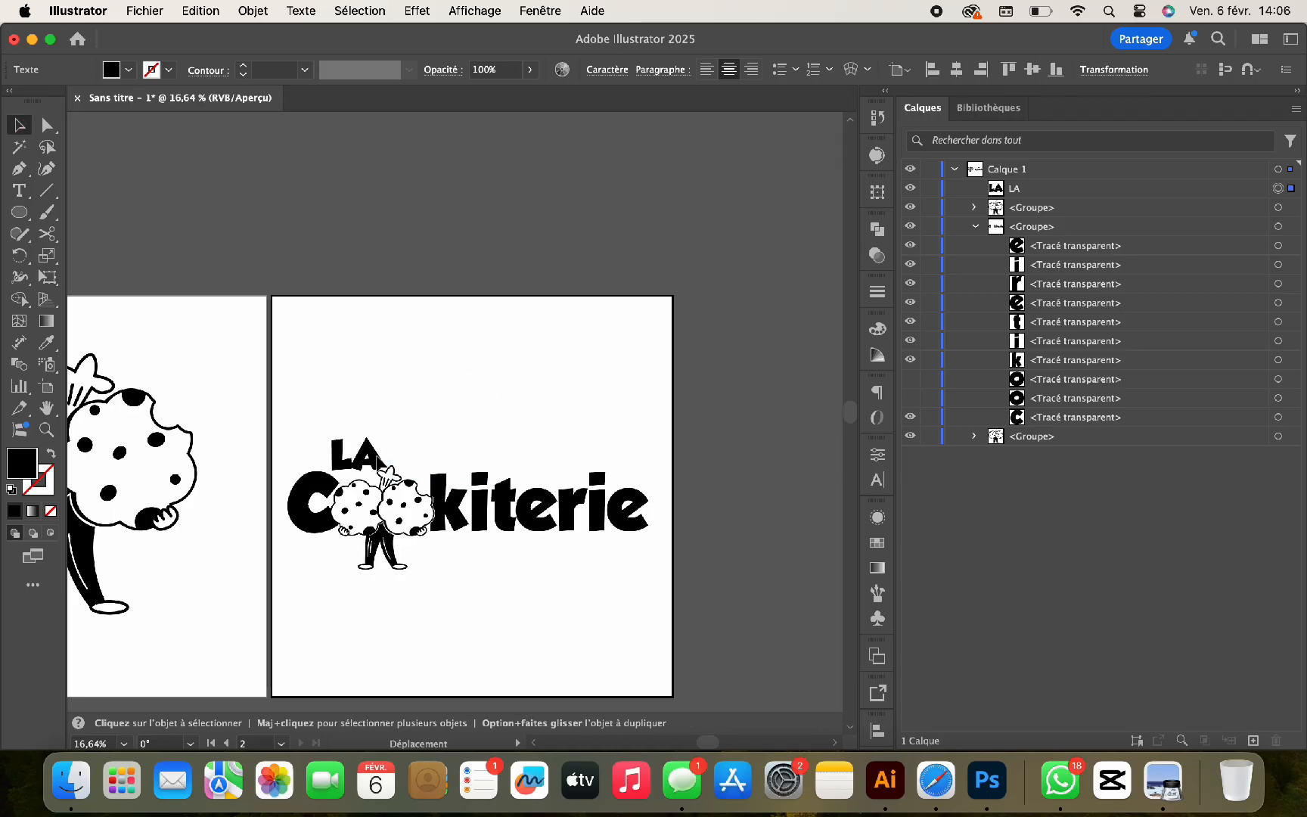
scroll(373, 460, "up", 5)
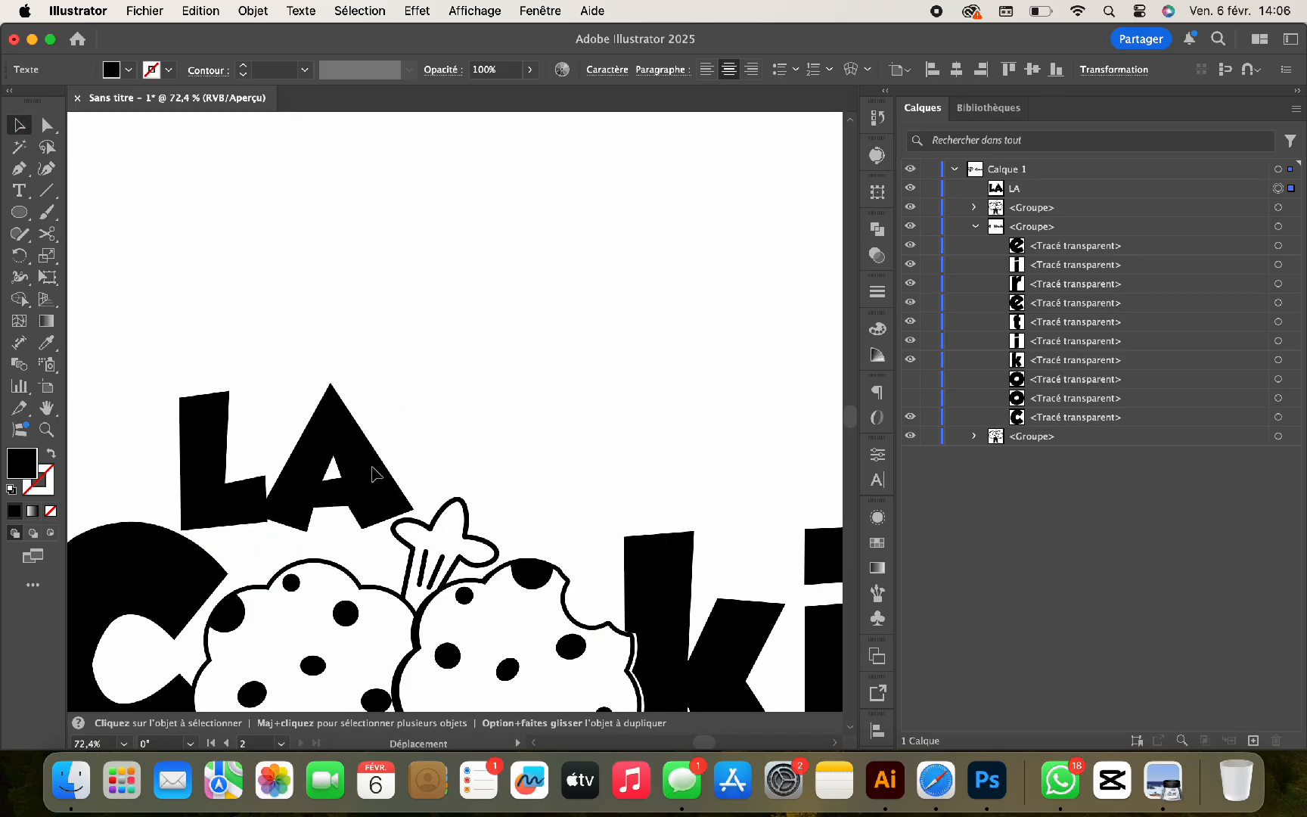
scroll(378, 446, "down", 4)
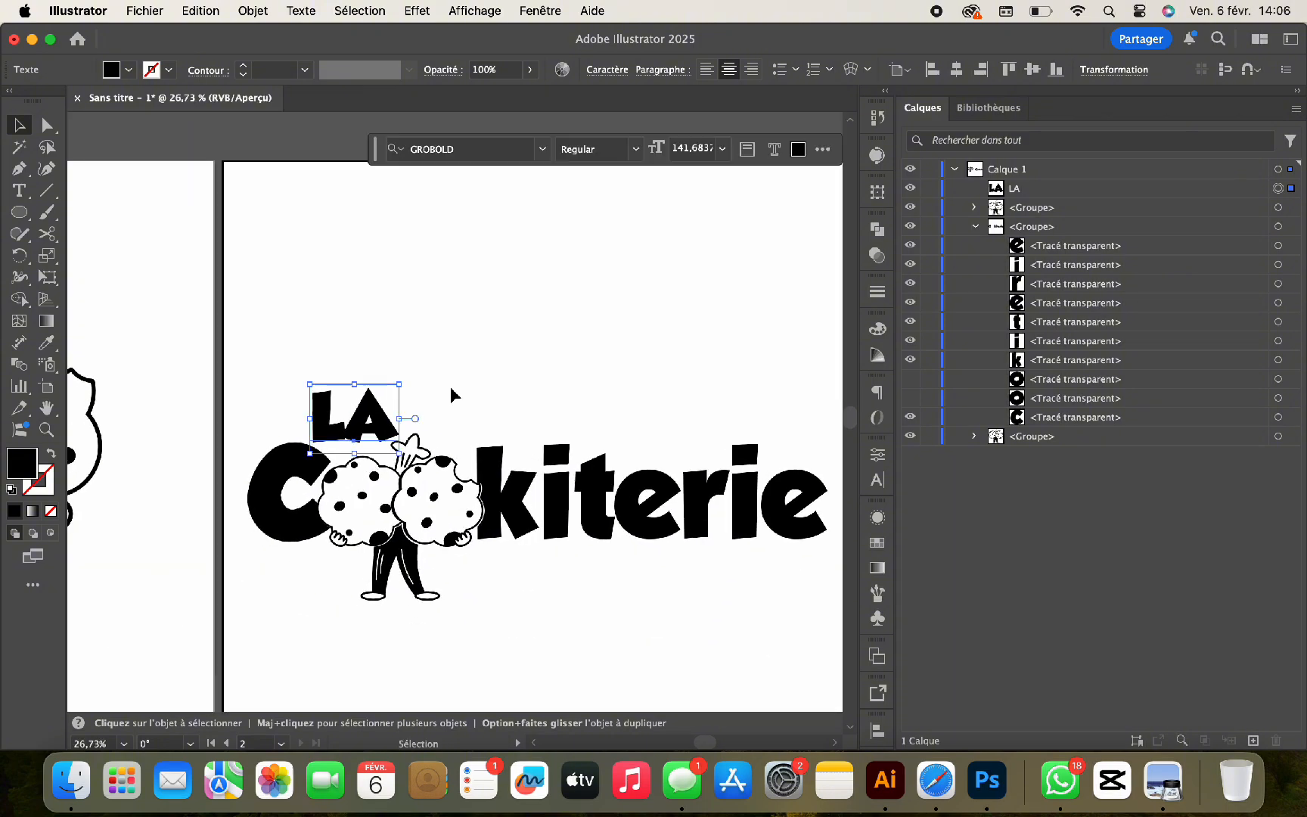
left_click(452, 394)
Add the text "Cookies fait maison" and enlarge it directly beneath the "kiterie" part of the wordmark.
key("t")
left_click(505, 606)
type("Cookies fait maison")
key("Escape")
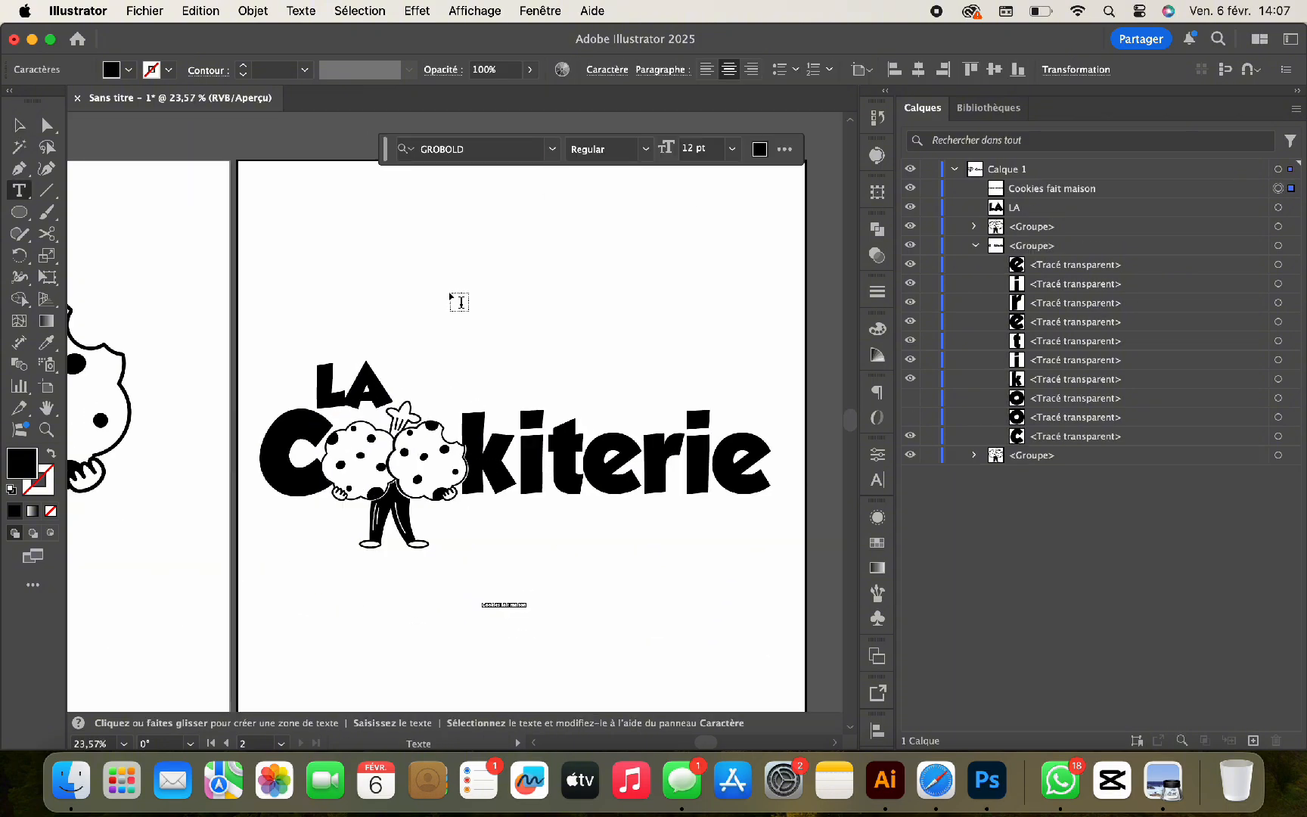
left_click_drag(527, 604, 697, 605)
left_click_drag(635, 613, 633, 535)
Try the STIX Two Text font on the "Cookies fait maison" tagline.
left_click(543, 149)
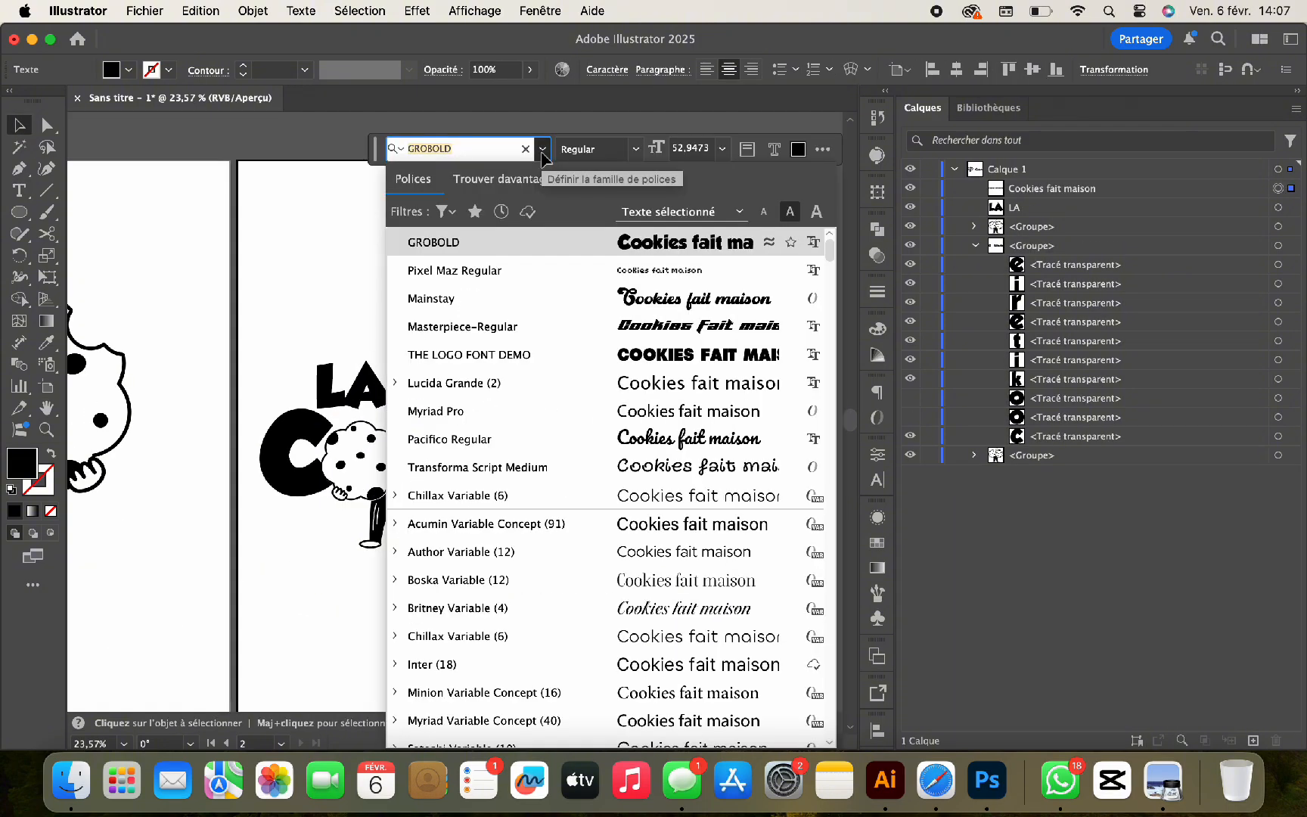
scroll(597, 550, "down", 4)
left_click(584, 574)
scroll(572, 557, "up", 4)
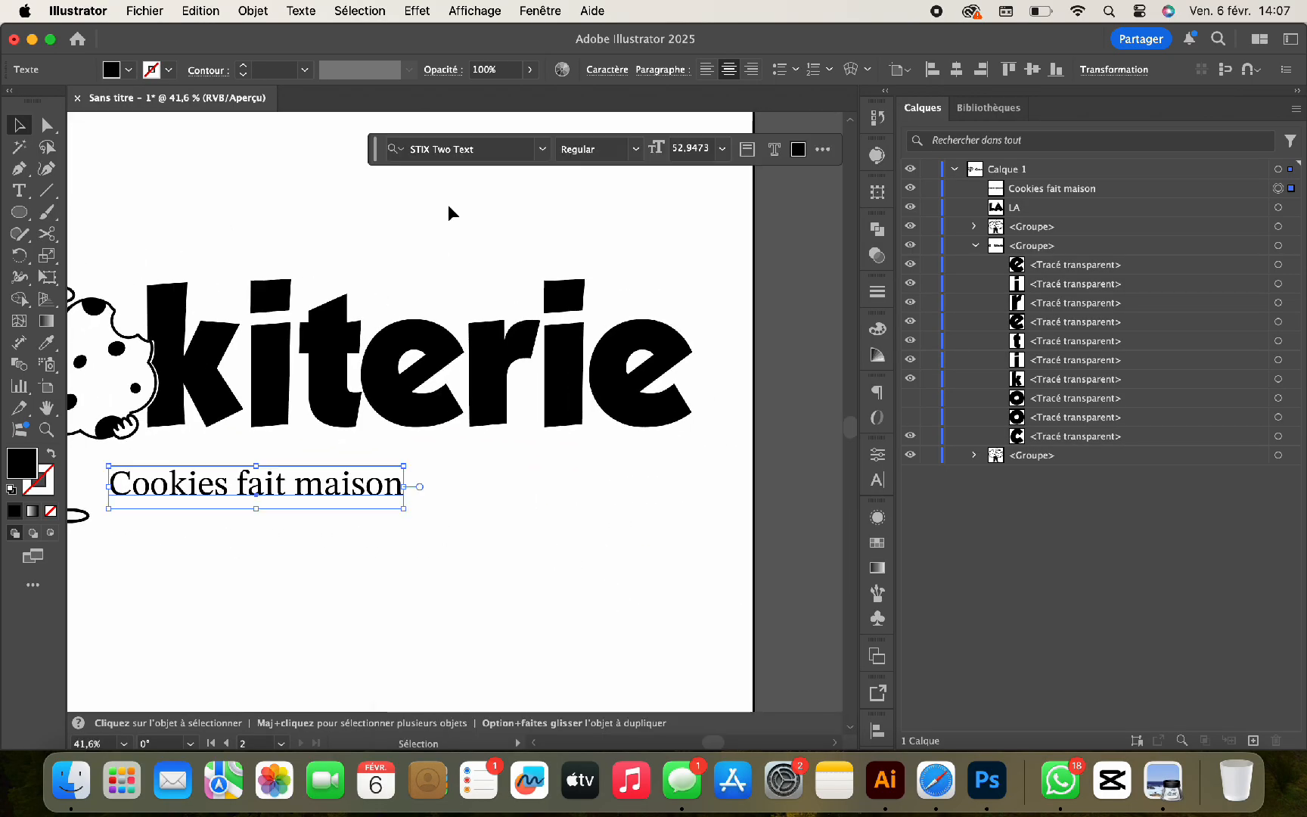
Set the "Cookies fait maison" tagline's font to Athelas.
left_click_drag(377, 155, 386, 142)
left_click(389, 144)
scroll(614, 535, "down", 2)
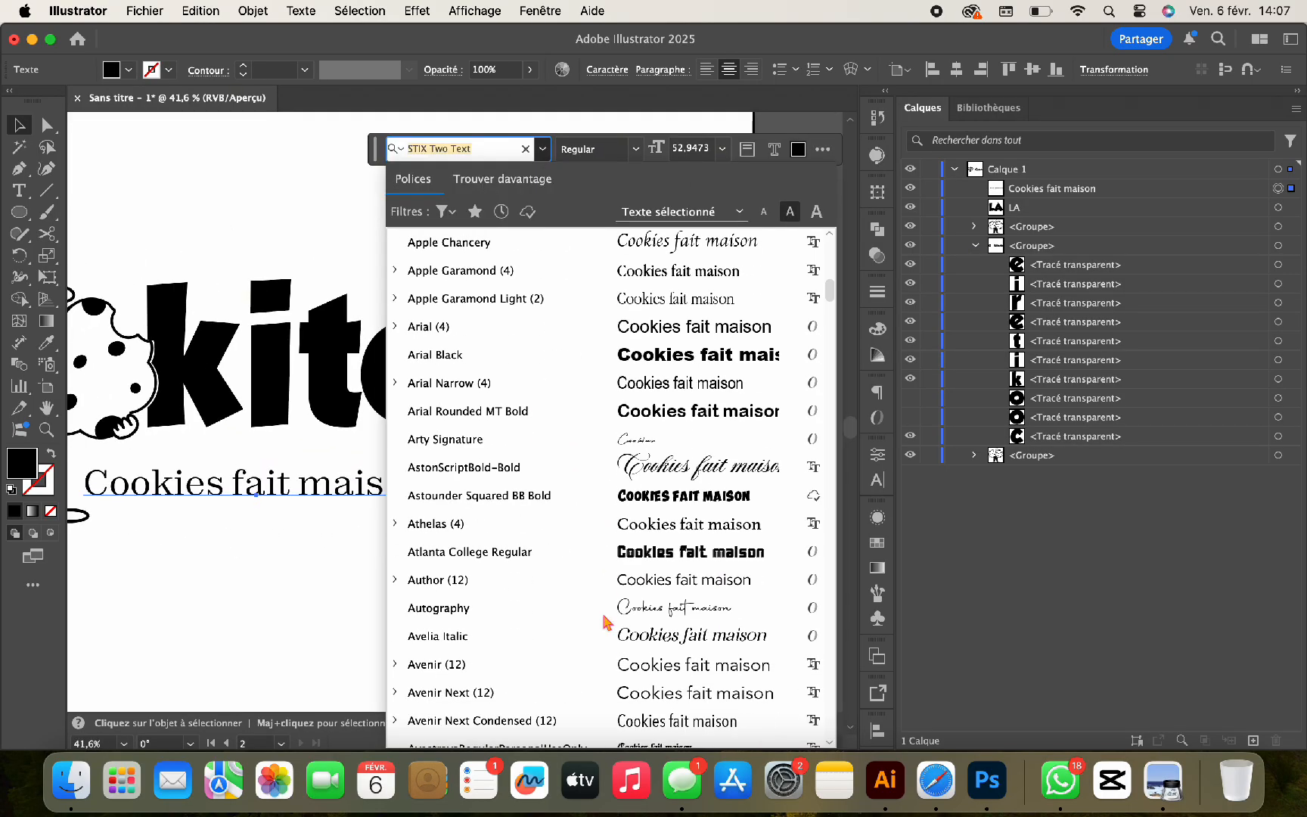
left_click(609, 523)
Set the tagline in all caps and shift it slightly right beneath the wordmark.
left_click(879, 481)
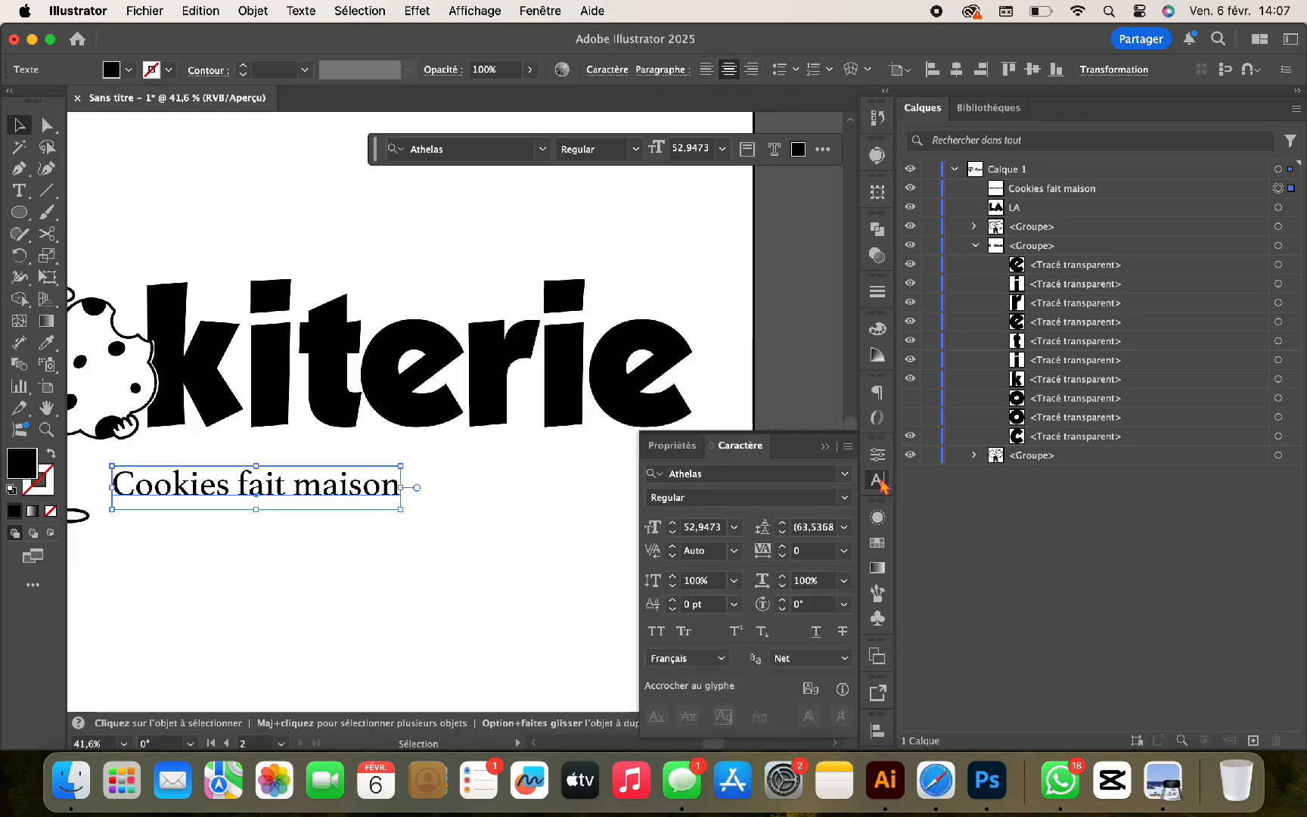
left_click(673, 445)
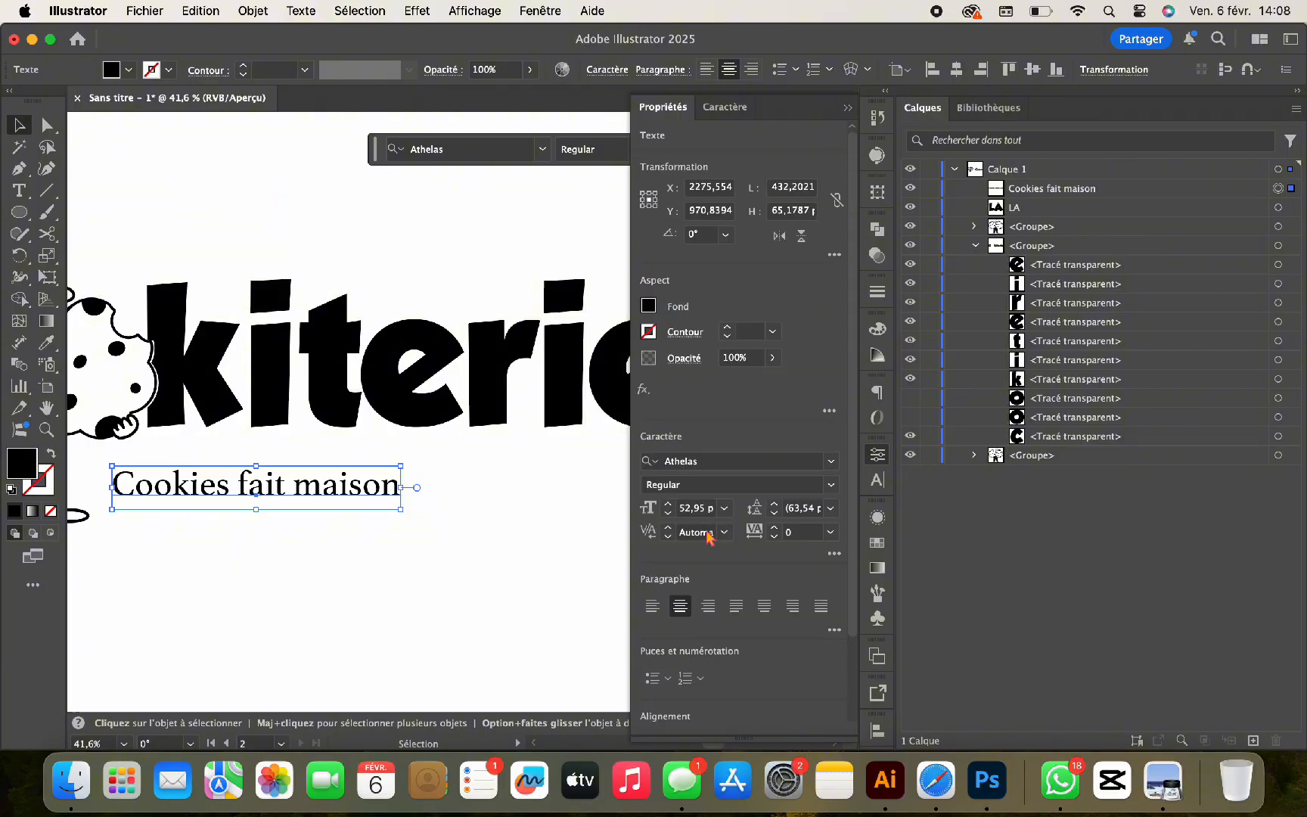
left_click(834, 554)
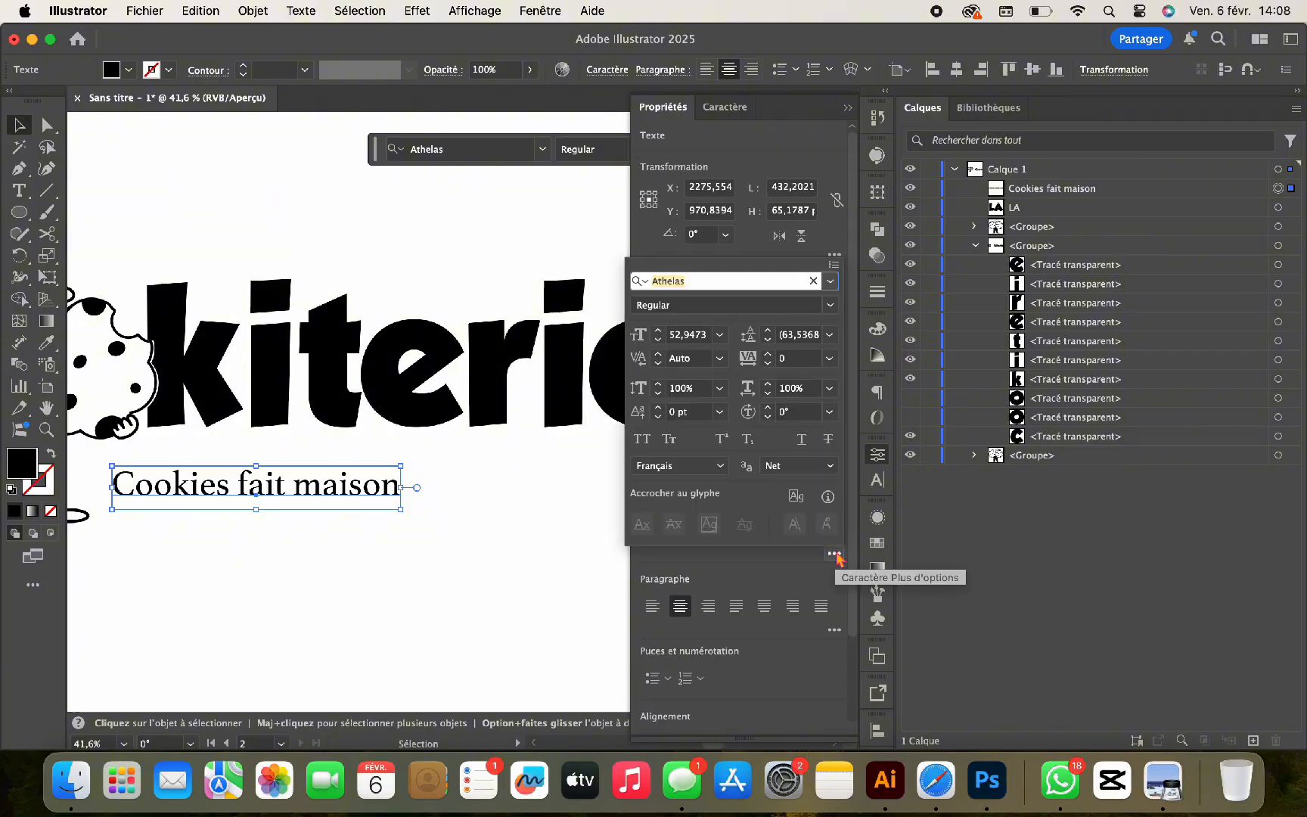
left_click(642, 439)
left_click_drag(350, 496, 424, 494)
Increase the tagline's letter tracking to 100.
left_click(794, 534)
key("shift+Up")
key("shift+Up")
key("shift+Up")
key("shift+Up")
key("shift+Up")
key("shift+Up")
key("shift+Up")
key("shift+Up")
key("shift+Up")
key("shift+Up")
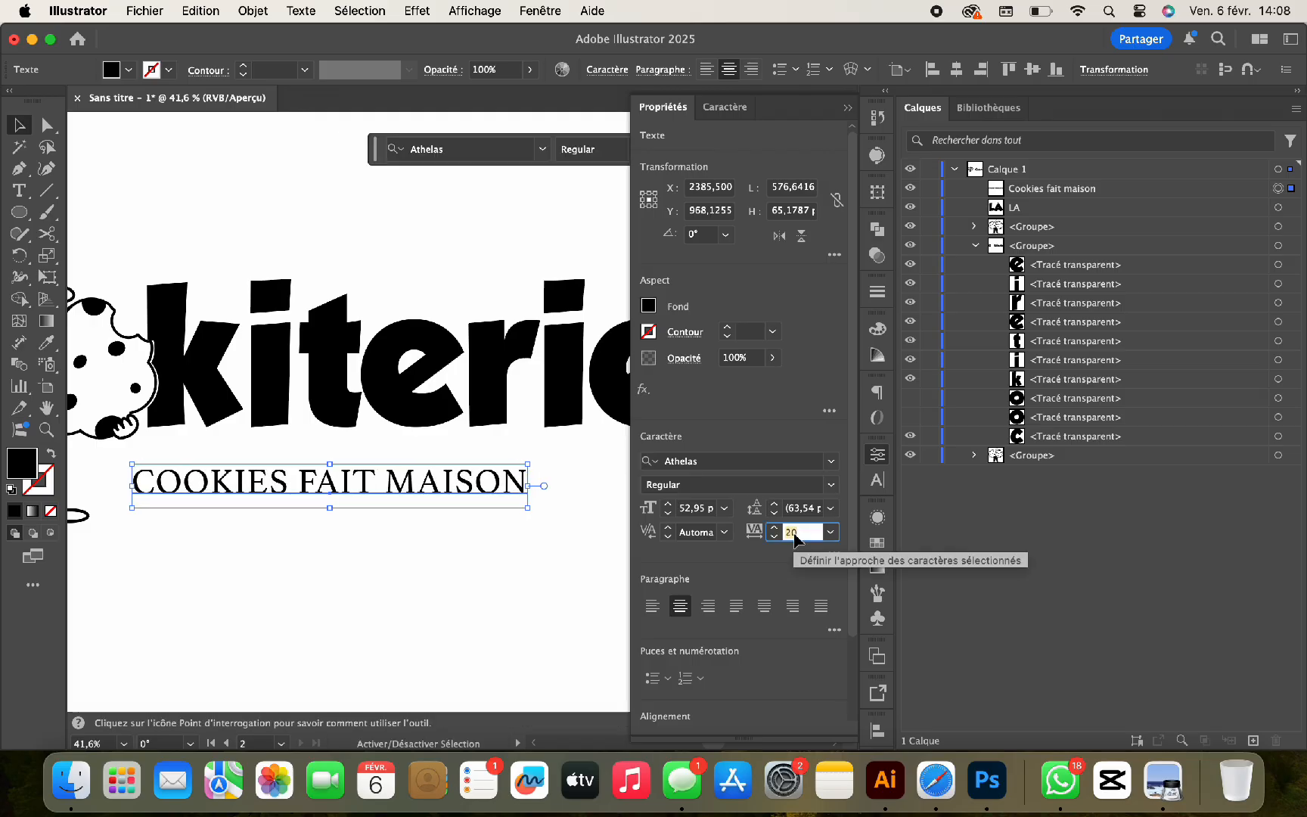
Enlarge the tagline to about 71 pt beneath the wordmark and align its right edge with the final "e".
left_click_drag(362, 496, 399, 502)
scroll(394, 496, "down", 2)
scroll(394, 496, "right", 3)
left_click_drag(354, 497, 291, 487)
left_click_drag(458, 490, 546, 490)
left_click(530, 450, "shift")
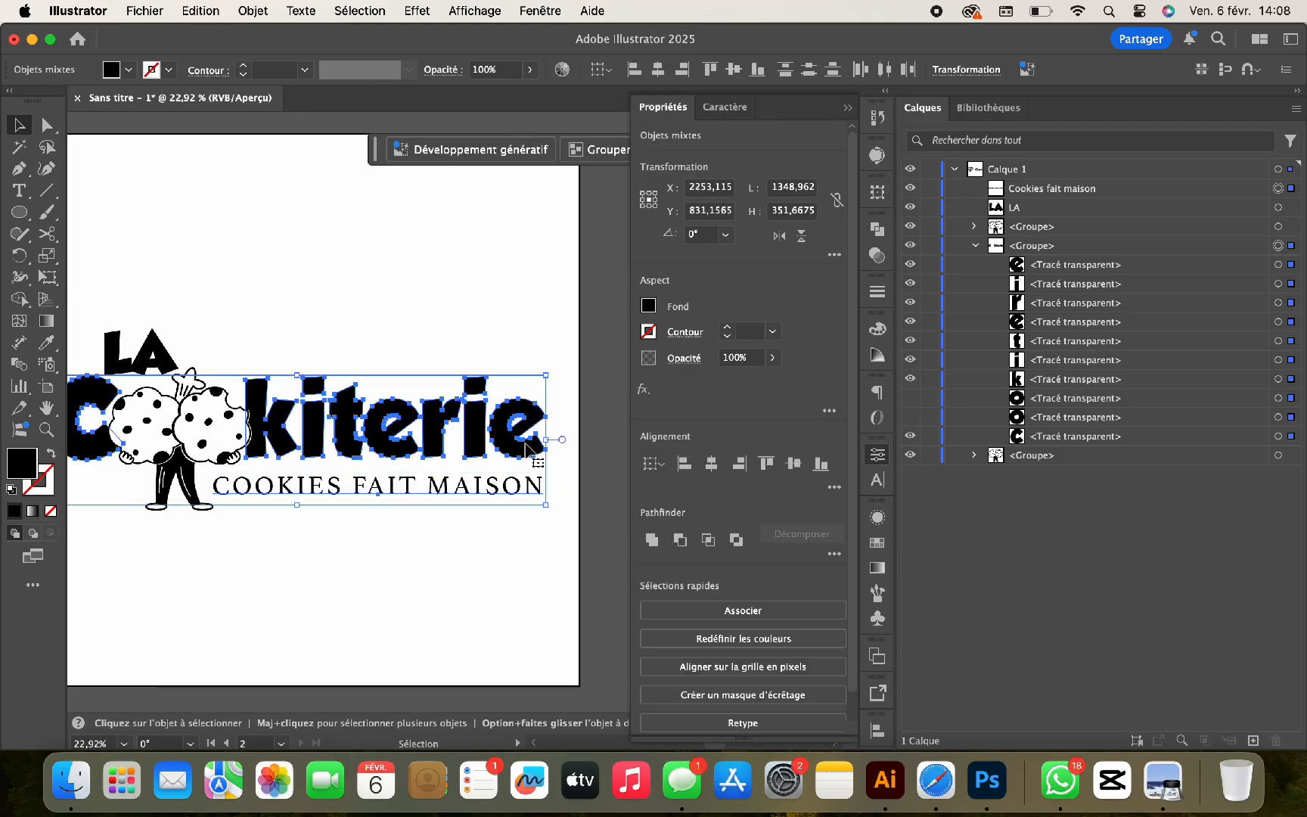
left_click(310, 361)
Keep the tagline in the Regular style and convert it to outlines.
left_click(303, 488)
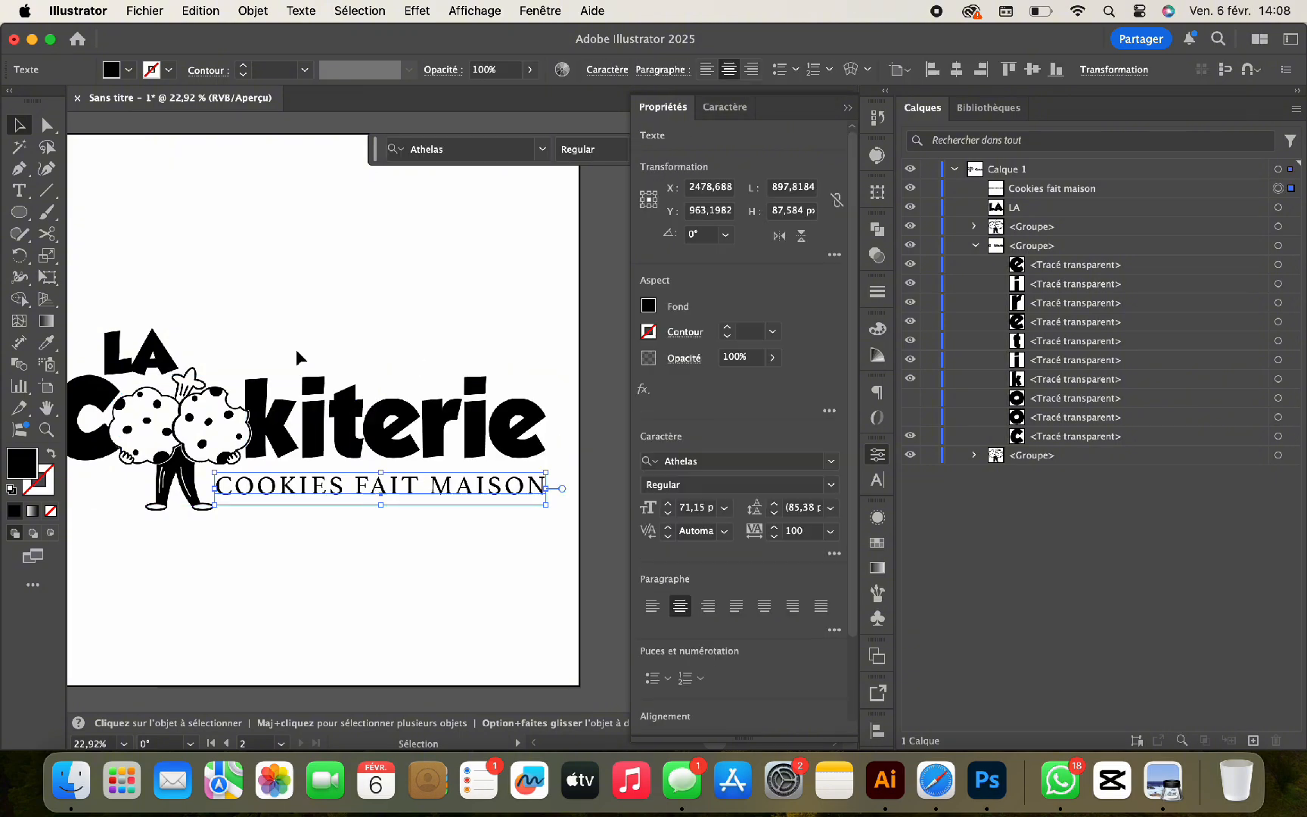
left_click(253, 10)
left_click(531, 325)
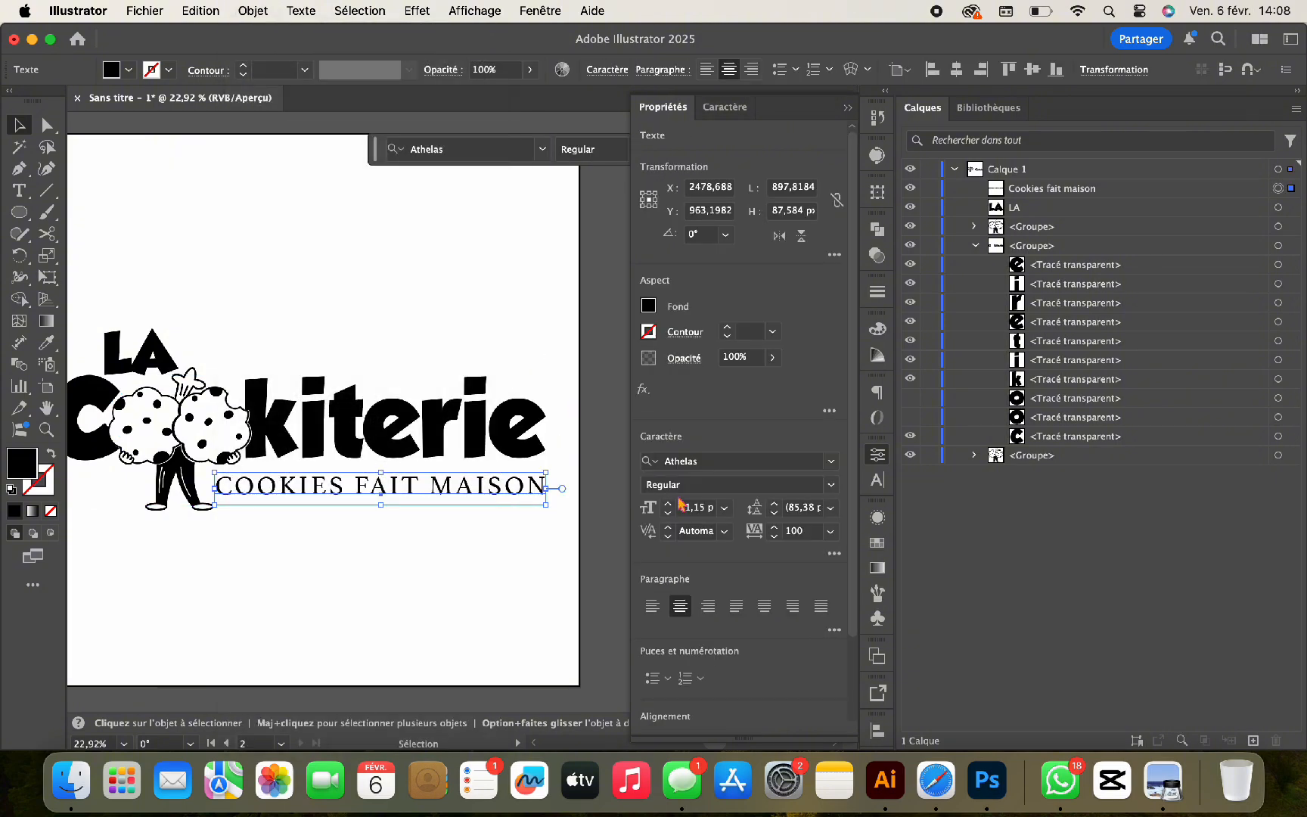
left_click(832, 490)
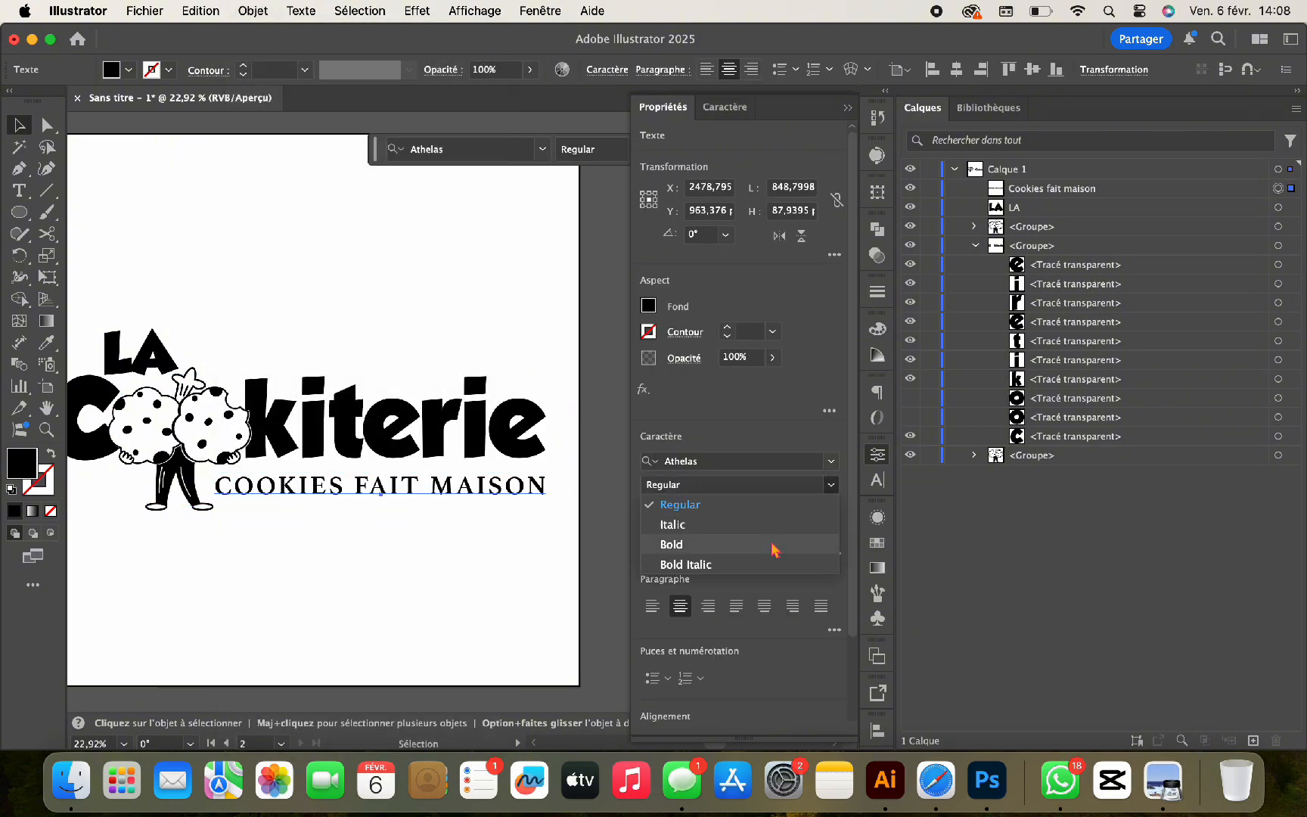
left_click(755, 507)
left_click(301, 11)
left_click(339, 351)
left_click(423, 351)
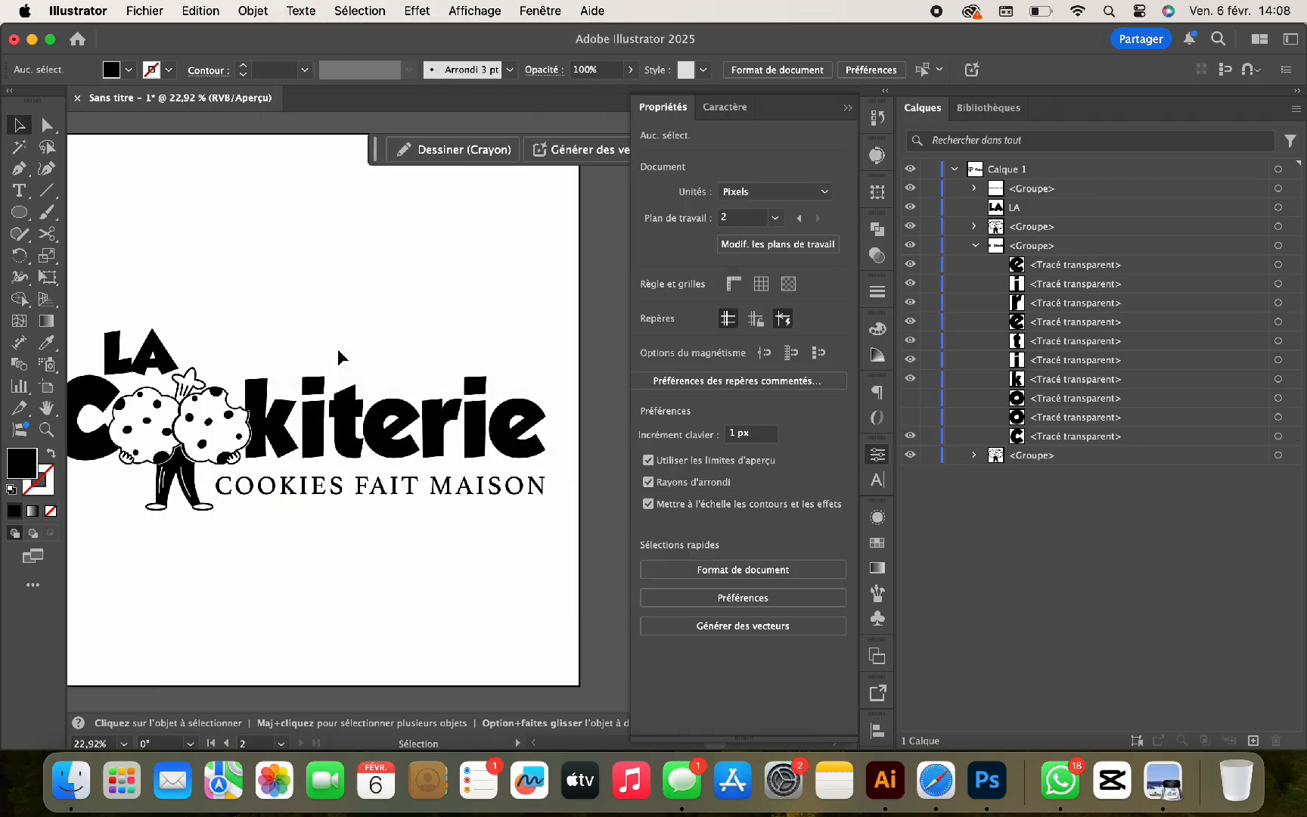
Scale down the complete logo and reposition it around the middle of the second artboard.
scroll(473, 353, "down", 4)
left_click_drag(238, 477, 229, 481)
left_click_drag(200, 407, 281, 410)
left_click_drag(425, 418, 373, 398)
left_click(367, 313)
Enlarge the LA text slightly above the wordmark.
scroll(280, 333, "up", 6)
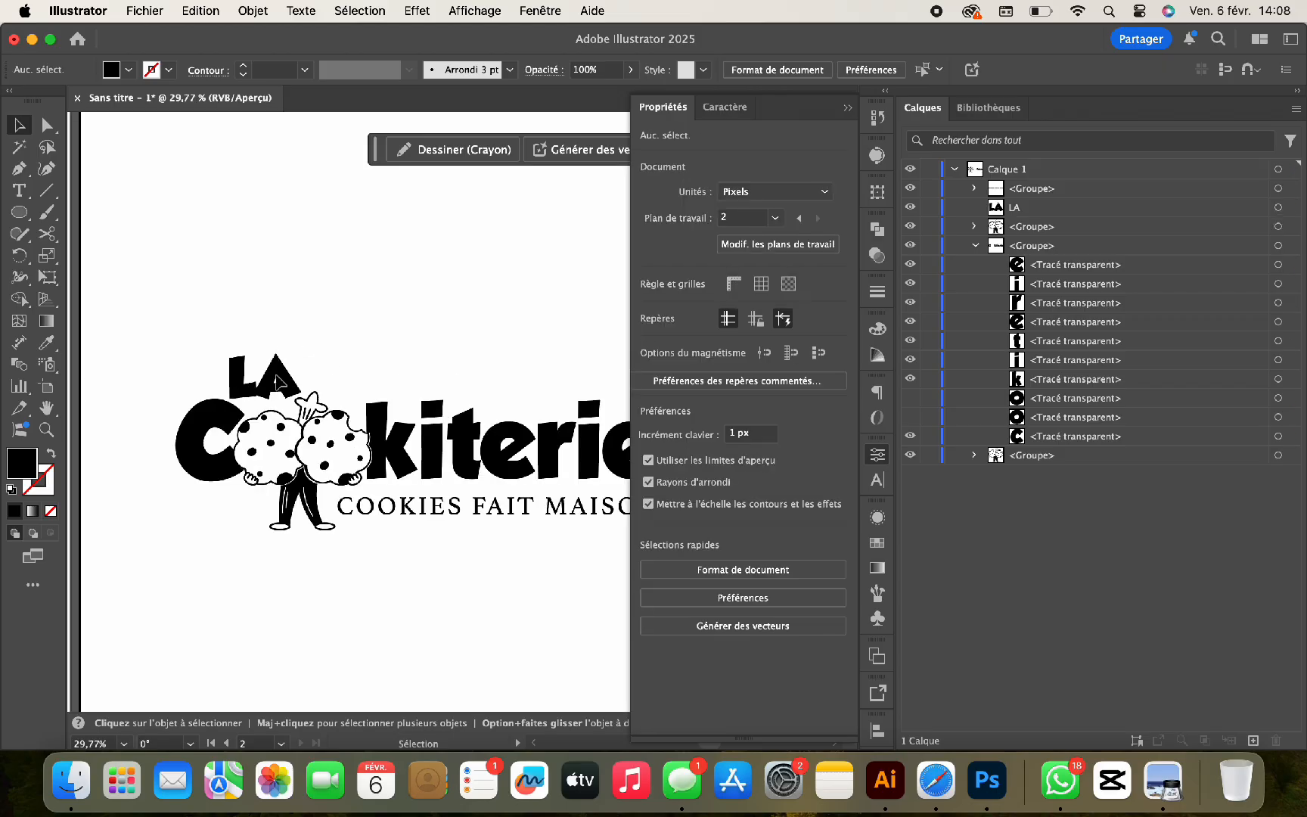
left_click(265, 382)
left_click_drag(266, 364, 297, 348)
left_click(333, 295)
scroll(333, 295, "down", 6)
scroll(325, 298, "right", 2)
scroll(292, 326, "up", 6)
Change the LA text above the wordmark to "La".
double_click(283, 344)
type("a")
left_click(20, 125)
left_click(336, 333)
scroll(336, 332, "down", 5)
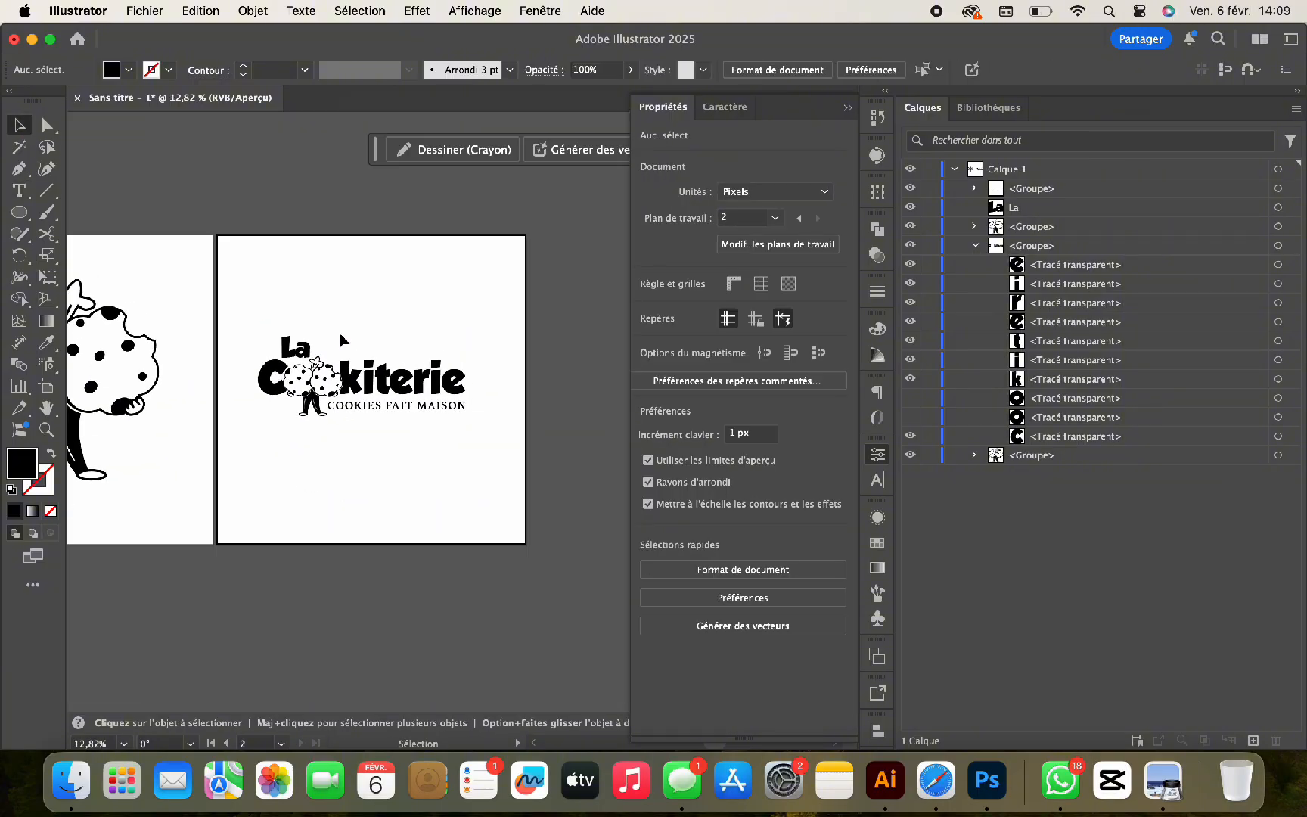
scroll(374, 333, "up", 3)
left_click(847, 107)
scroll(624, 306, "up", 3)
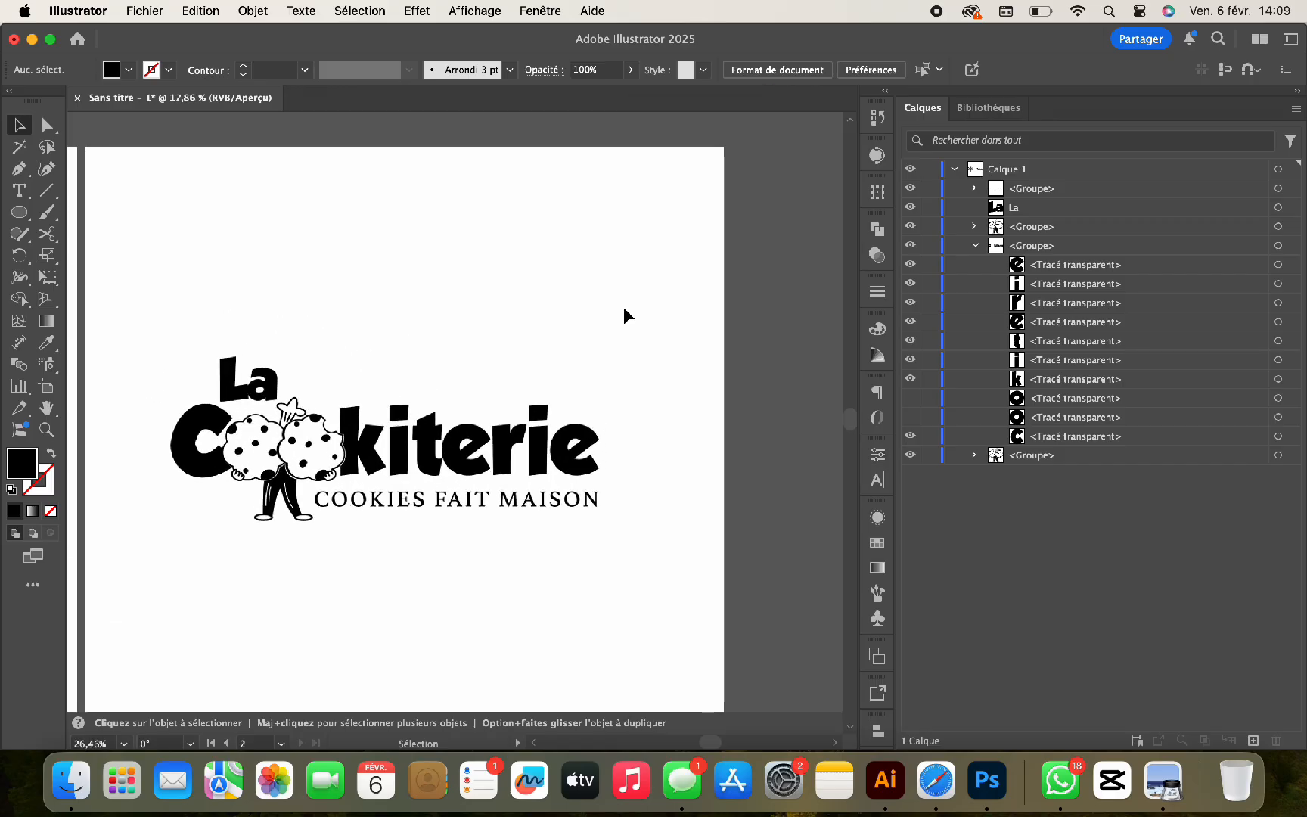
left_click_drag(376, 157, 471, 102)
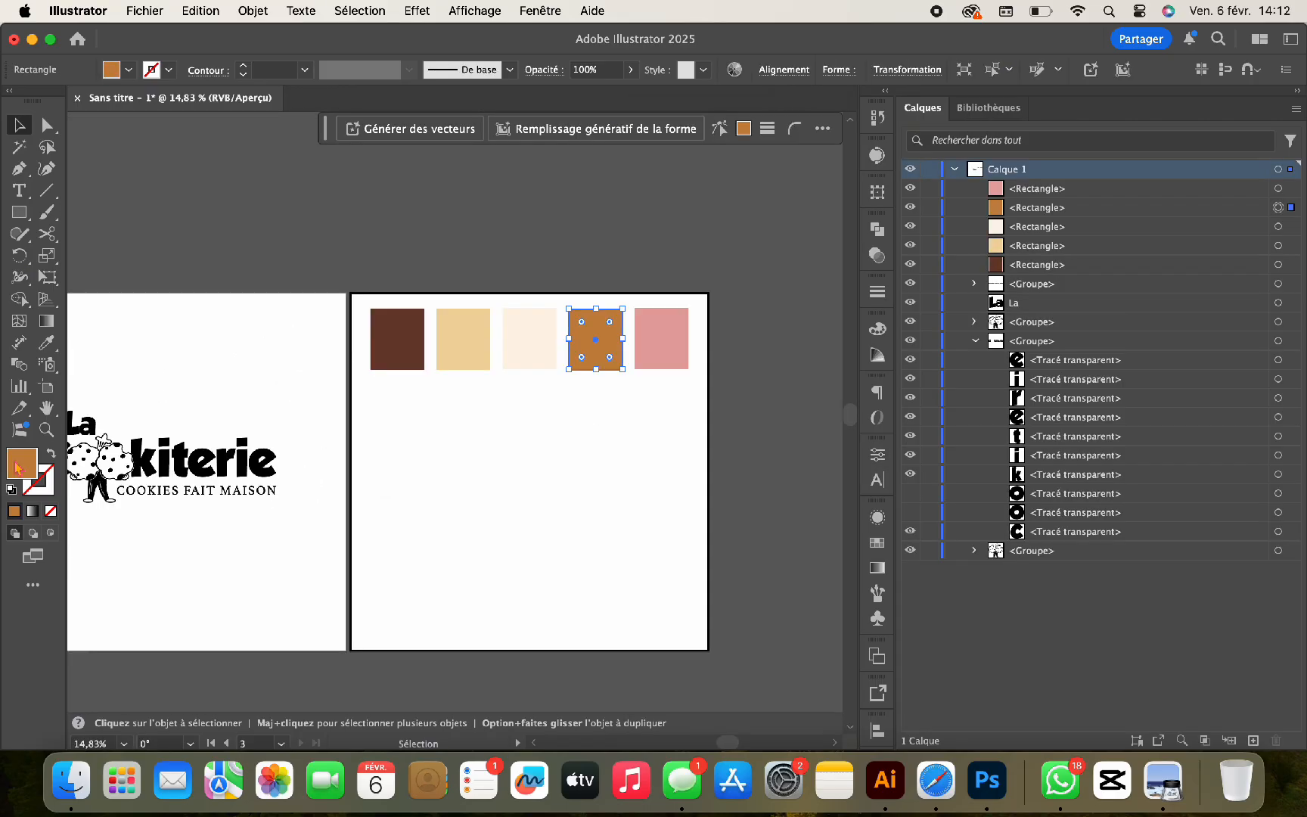
Recolour the fourth palette square, the ochre one, with the bright orange e87003.
double_click(18, 465)
type("db6b07")
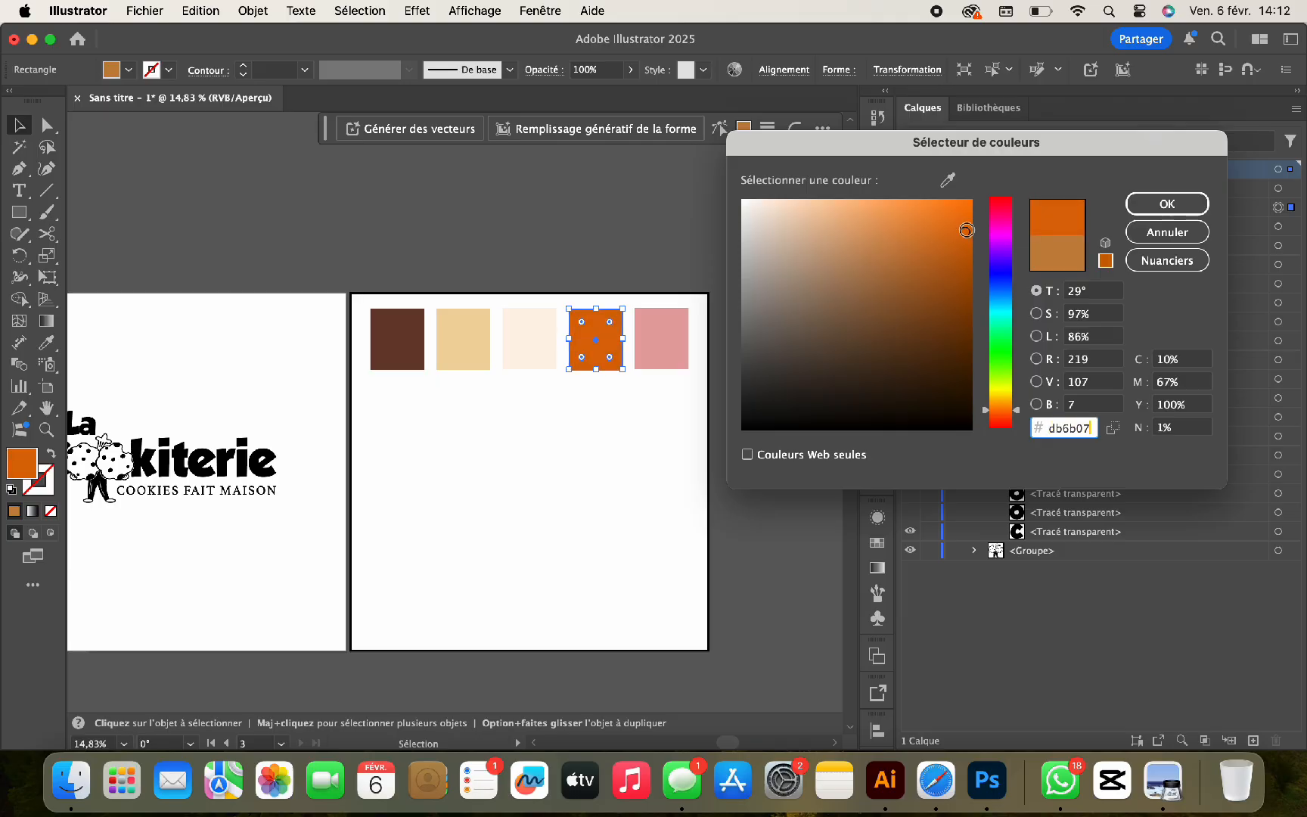
left_click(1152, 212)
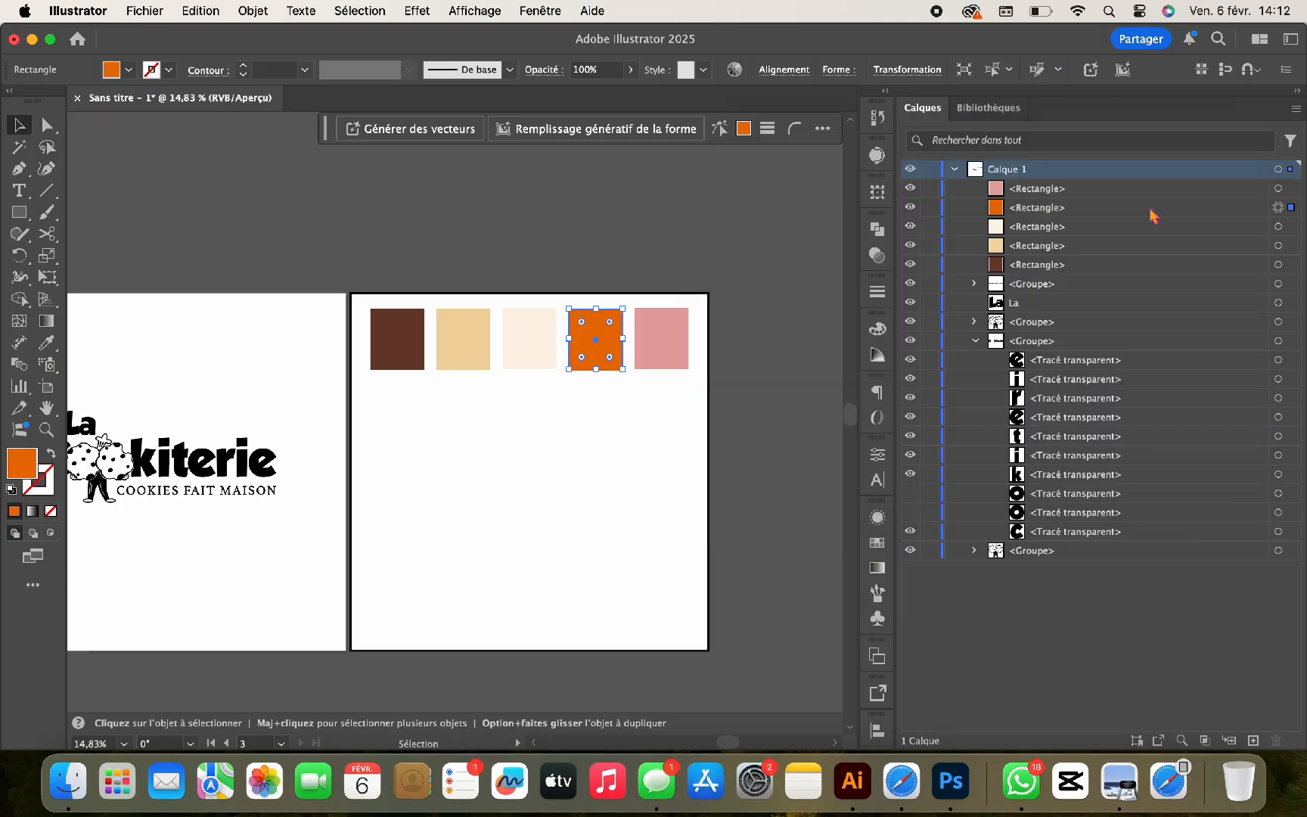
Duplicate the complete logo horizontally onto the third artboard, below the colour palette.
scroll(409, 529, "left", 3)
left_click_drag(403, 539, 106, 406)
left_click_drag(250, 463, 616, 463, "alt")
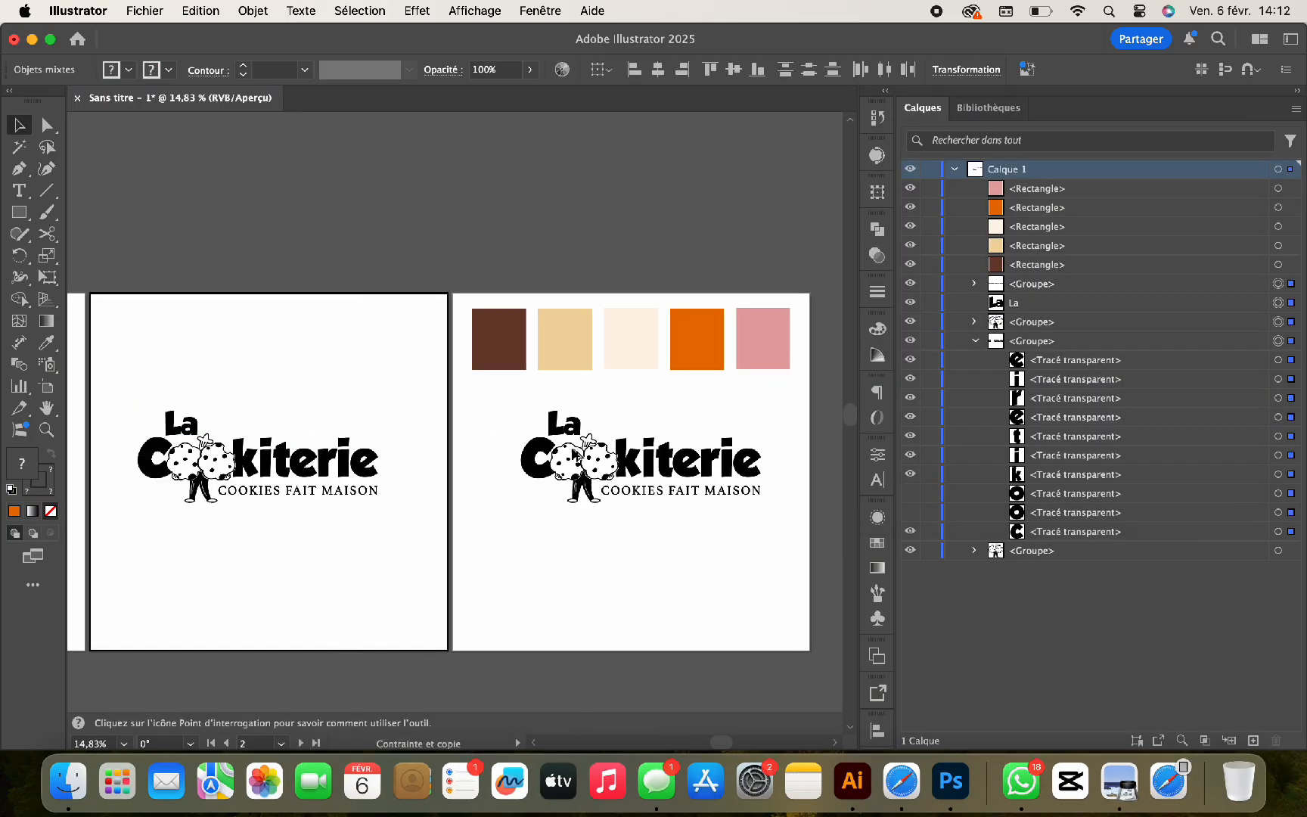
left_click(619, 552)
Colour the duplicated logo's tagline with the dark brown sampled from the palette.
scroll(618, 551, "right", 4)
left_click(546, 501)
key("i")
left_click(27, 132)
left_click(475, 523)
Colour the duplicated Cookiterie wordmark with the orange sampled from the palette.
scroll(476, 524, "up", 3)
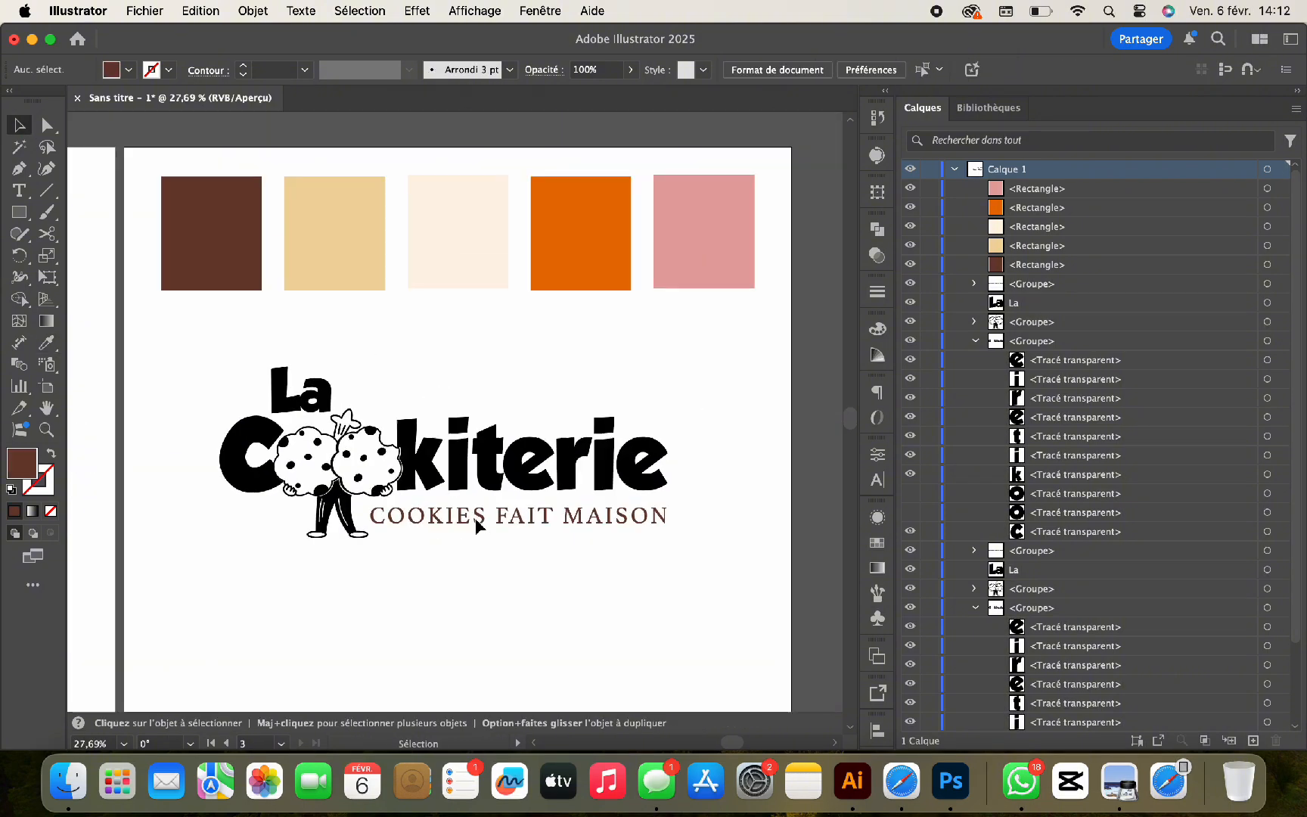
left_click(436, 484)
key("i")
left_click(570, 282)
Isolate the character group and fill the trousers with the orange sampled from the palette.
scroll(289, 546, "up", 4)
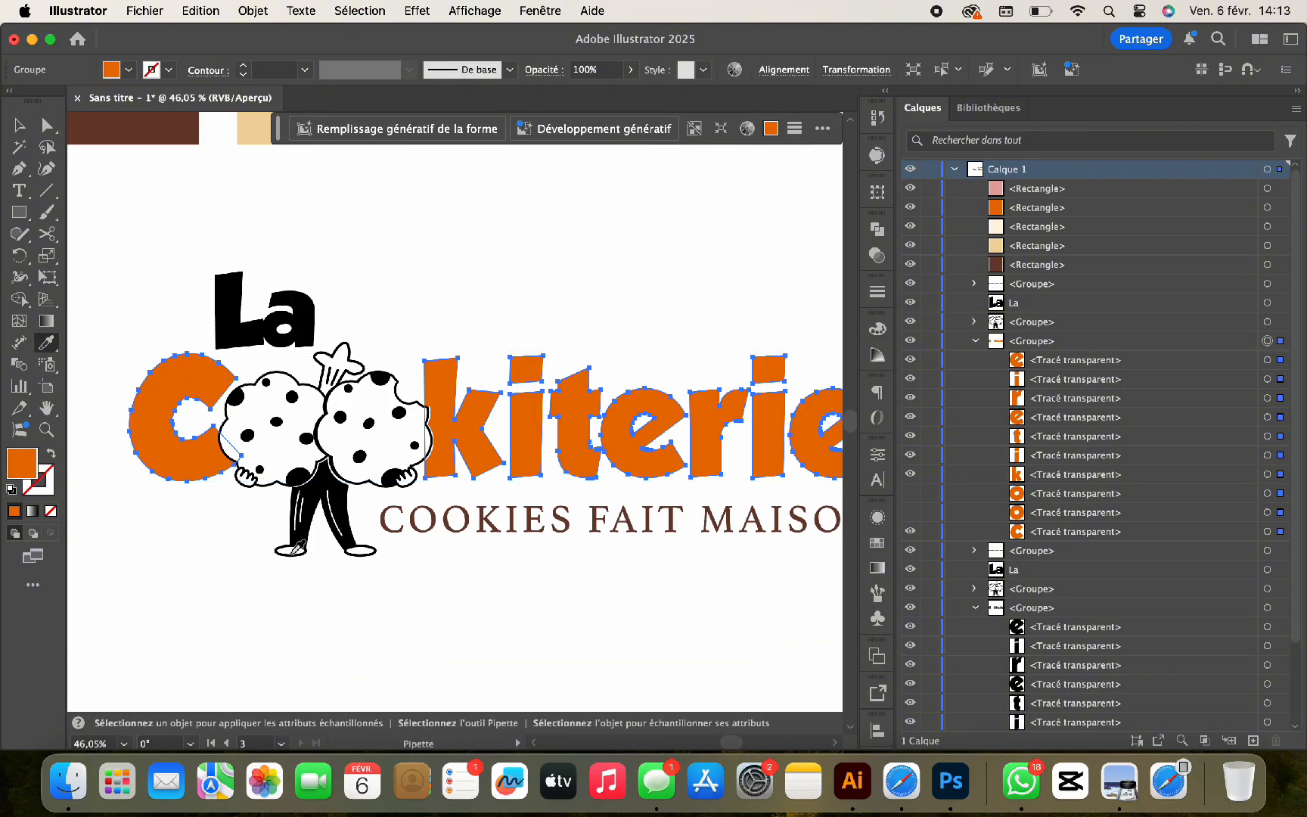
key("v")
double_click(337, 527)
left_click(338, 528)
left_click(348, 529)
scroll(346, 529, "down", 2)
scroll(454, 378, "up", 3)
key("i")
left_click(583, 282)
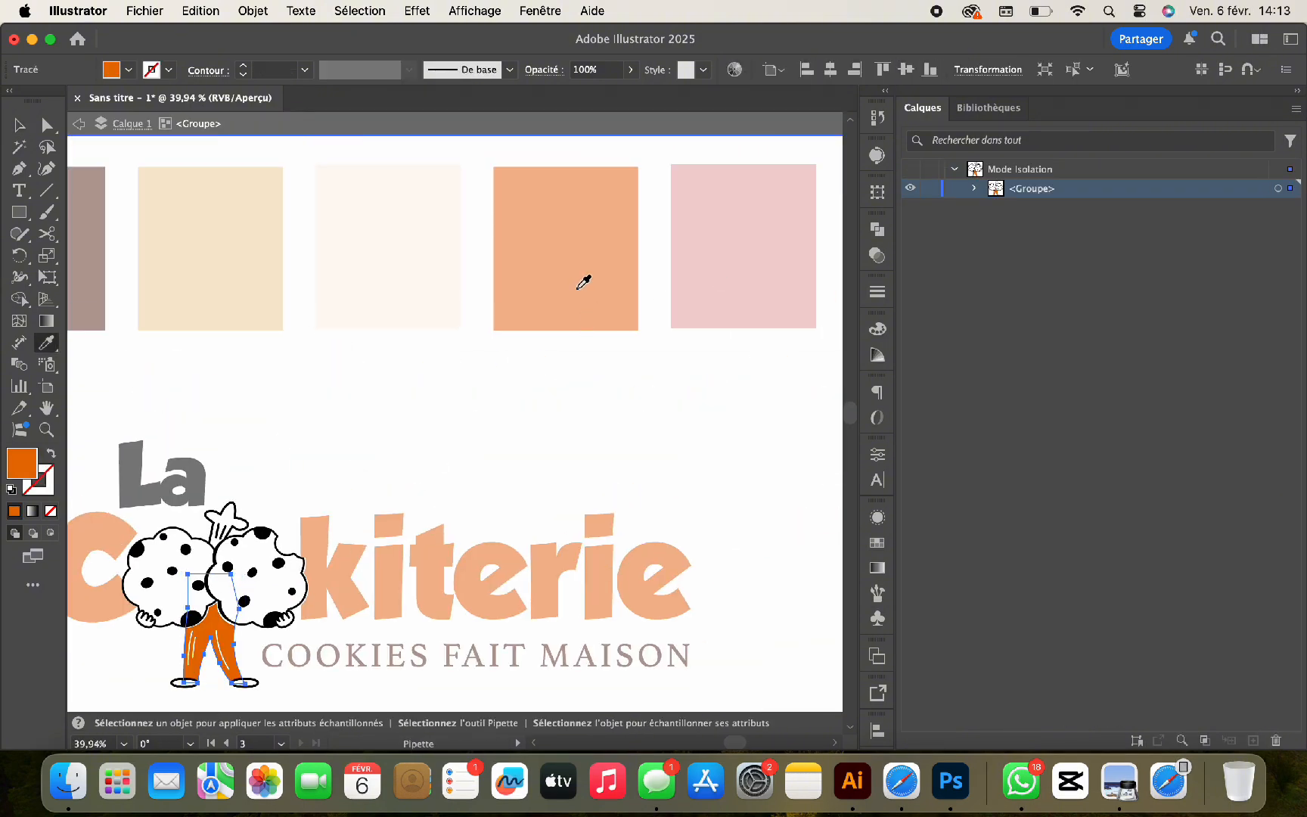
Set the outline of the star-shaped piece above the cookies to the trousers' orange, e87003.
scroll(584, 283, "down", 1)
double_click(27, 465)
left_click(1167, 204)
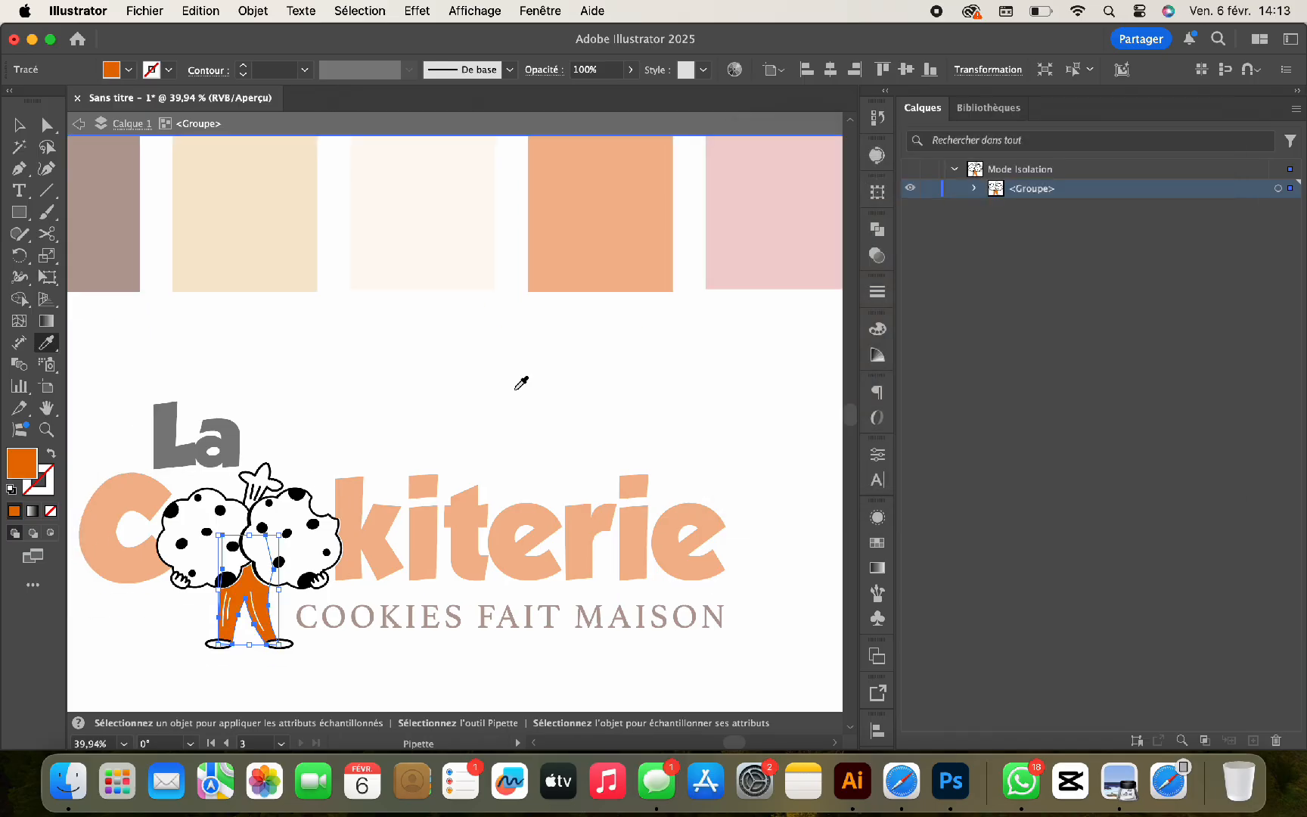
key("v")
double_click(261, 480)
double_click(40, 478)
key("Return")
left_click(317, 470)
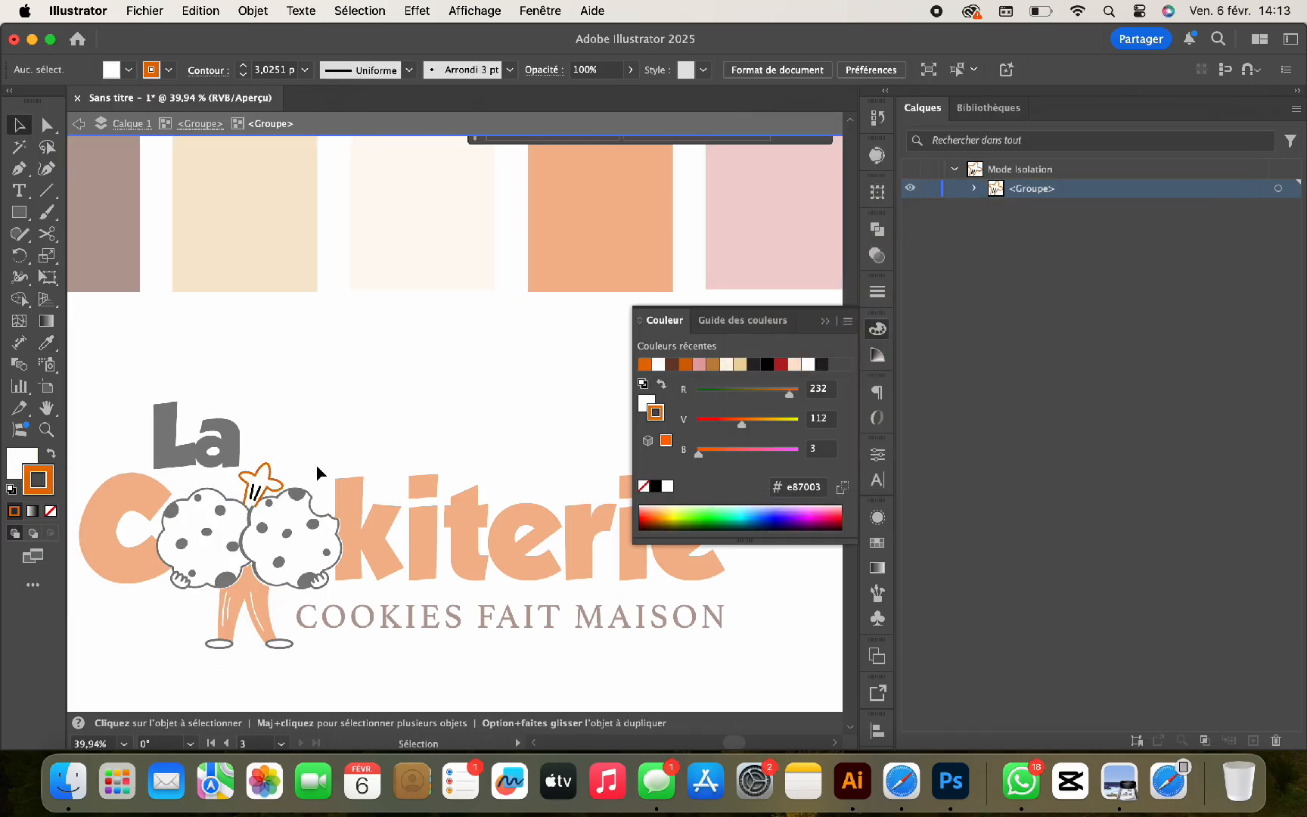
Set the stroke of the two short lines inside the star-shaped piece to e87003.
scroll(253, 494, "up", 2)
left_click(255, 496)
scroll(253, 494, "up", 5)
left_click(232, 489, "shift")
double_click(39, 482)
type("e87003")
key("Return")
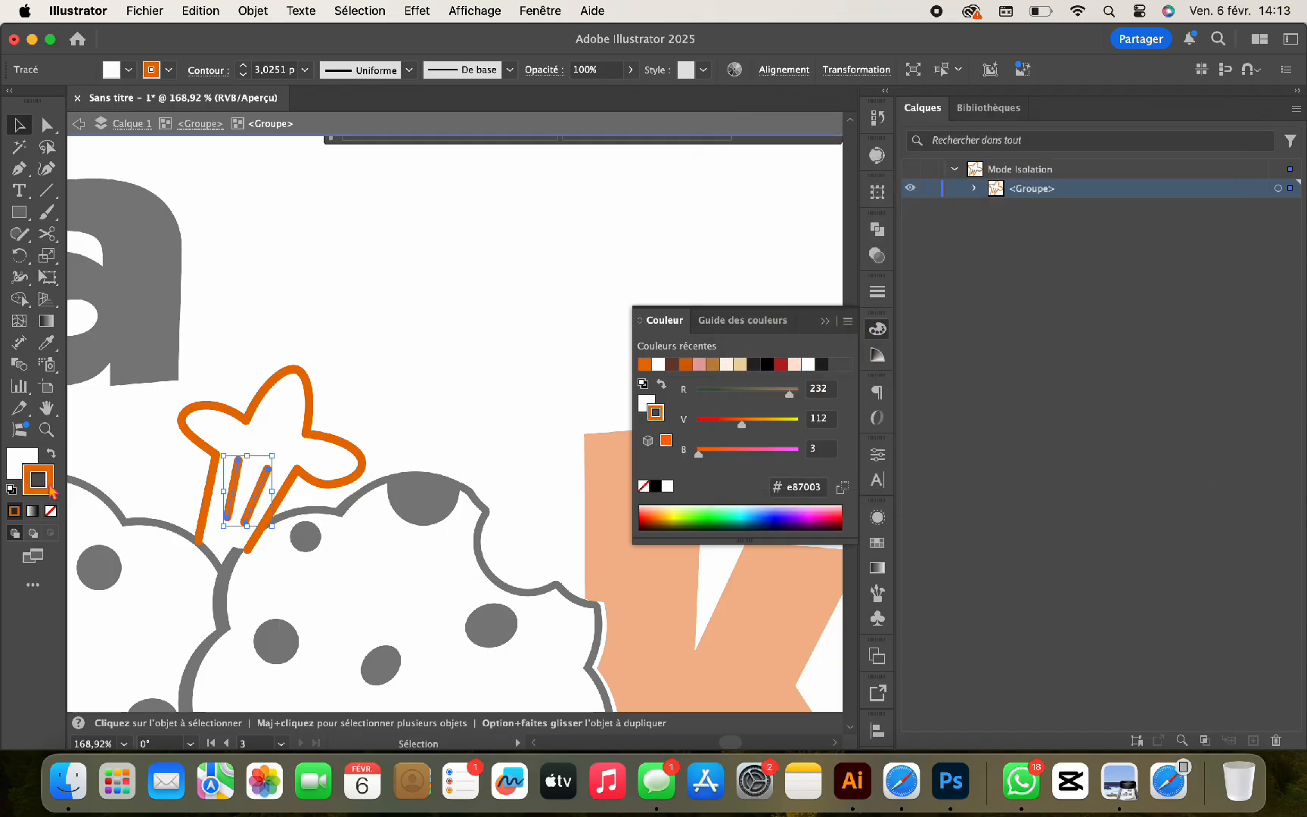
Set the outline colour of both shoe ellipses to e87003.
scroll(454, 331, "down", 5)
left_click(826, 320)
double_click(521, 371)
scroll(500, 394, "up", 2)
scroll(499, 393, "right", 2)
double_click(323, 604)
left_click(323, 603)
left_click(260, 604, "shift")
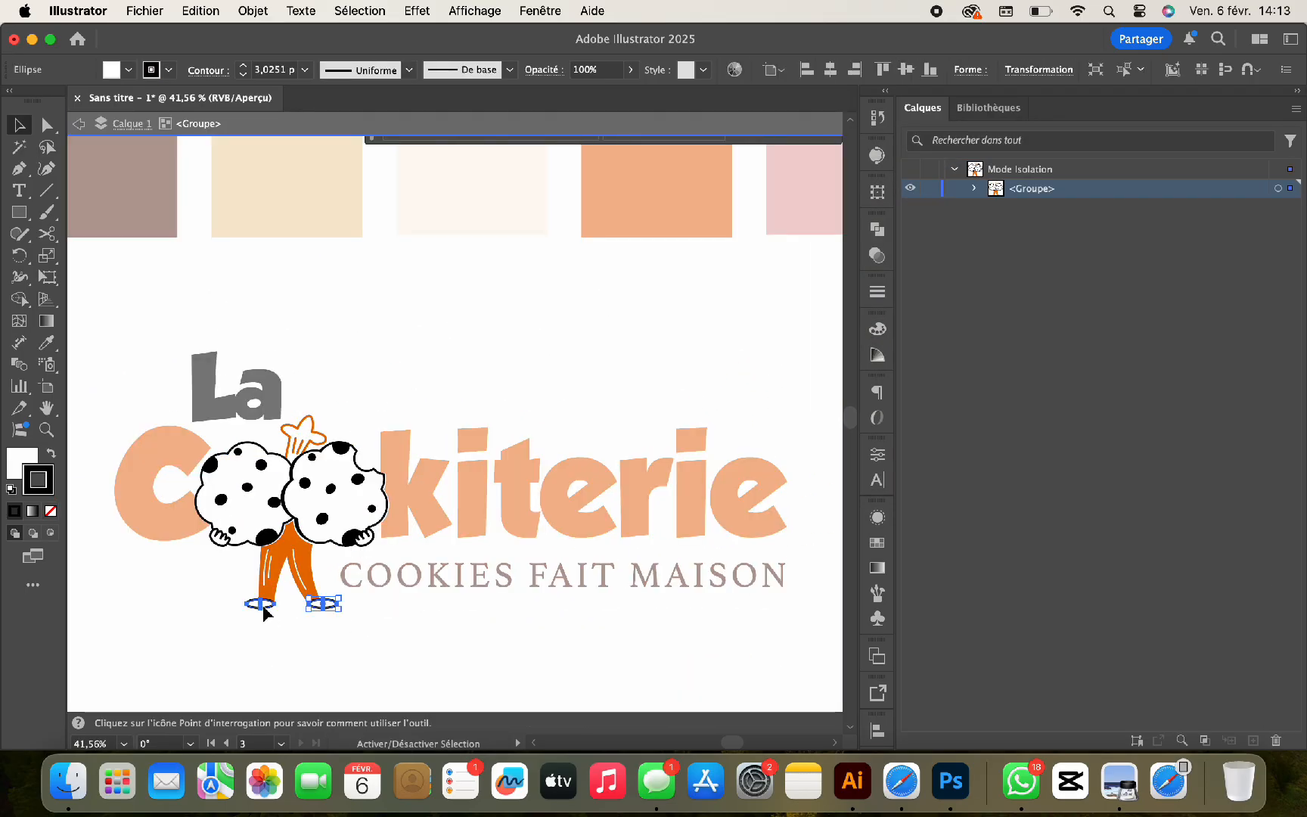
double_click(39, 480)
type("e87003")
key("Return")
Fill both shoe ellipses with the cream colour fff4e6.
scroll(237, 431, "down", 3)
double_click(21, 458)
type("fff4e6")
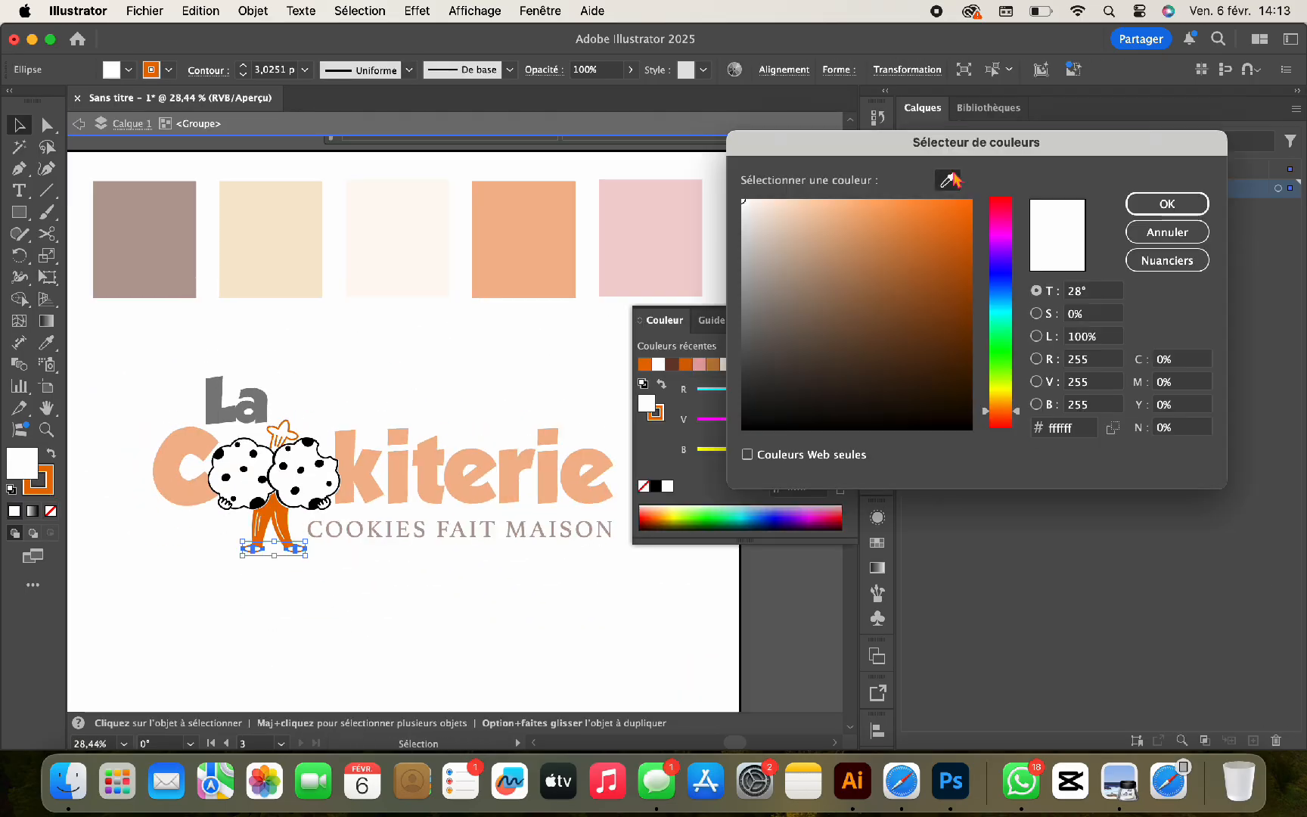
key("Return")
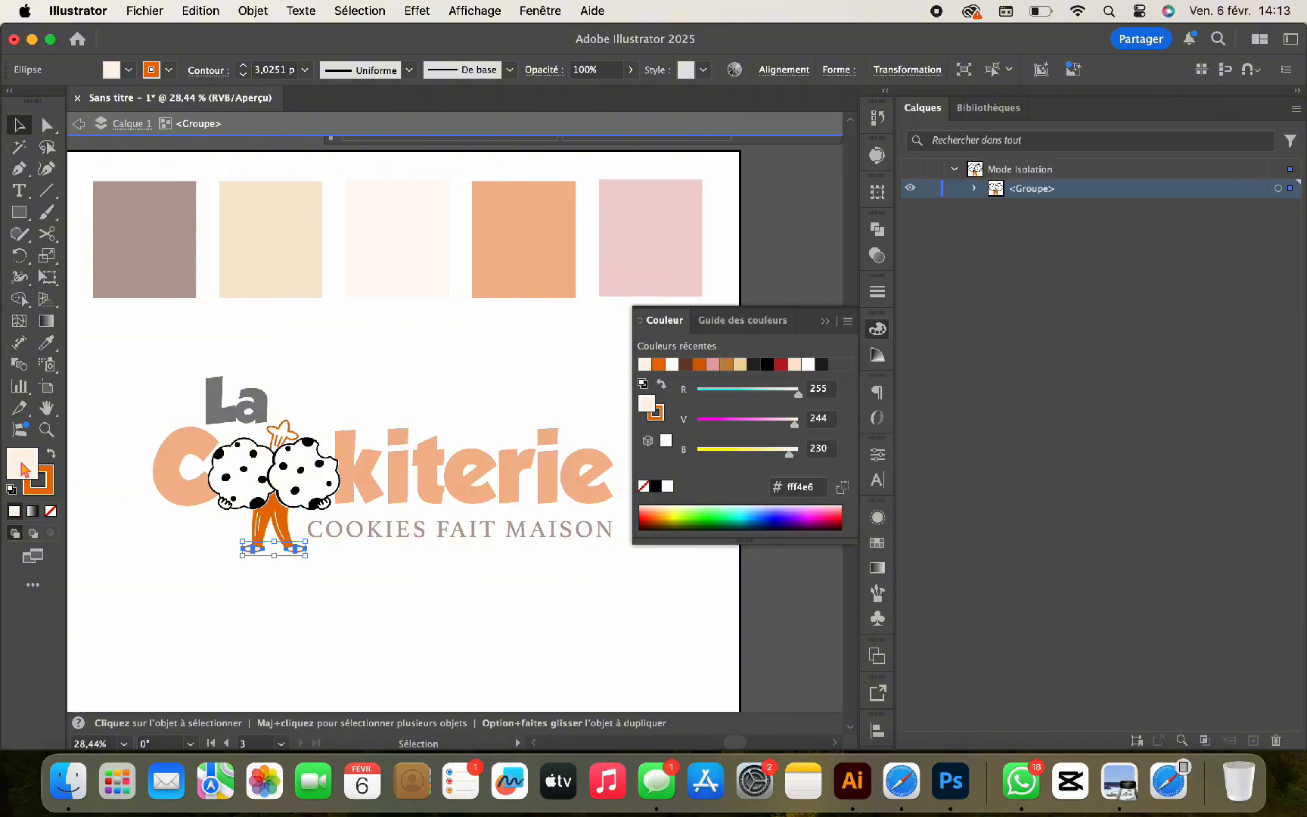
Fill the star-shaped piece above the cookies with the cream colour fff4e6.
scroll(218, 594, "up", 4)
left_click(285, 399)
double_click(22, 461)
type("fff4e6")
key("Return")
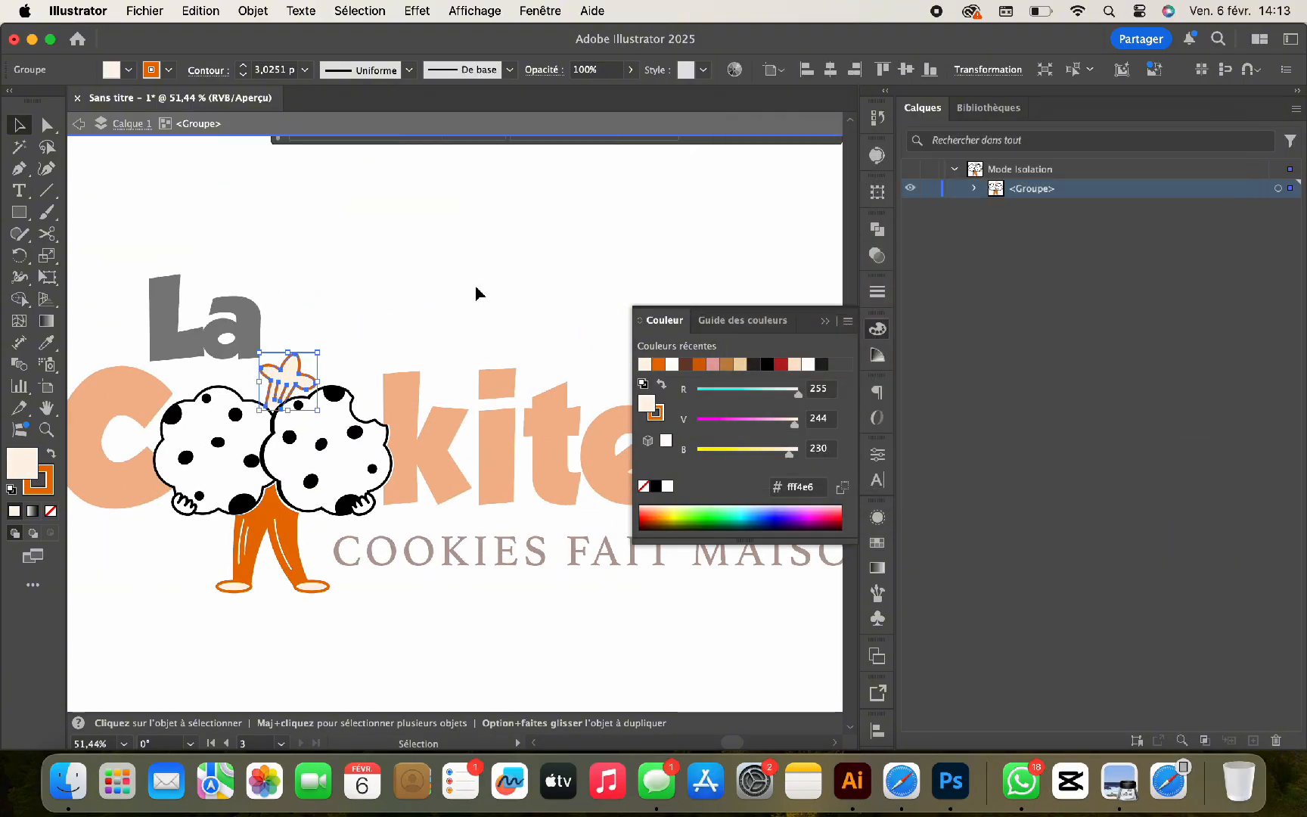
Fill the body of the right-hand, bitten cookie with the cream fff4e6 and set its outline to e87003.
double_click(478, 286)
scroll(479, 286, "left", 1)
left_click(876, 329)
left_click(351, 423)
double_click(352, 423)
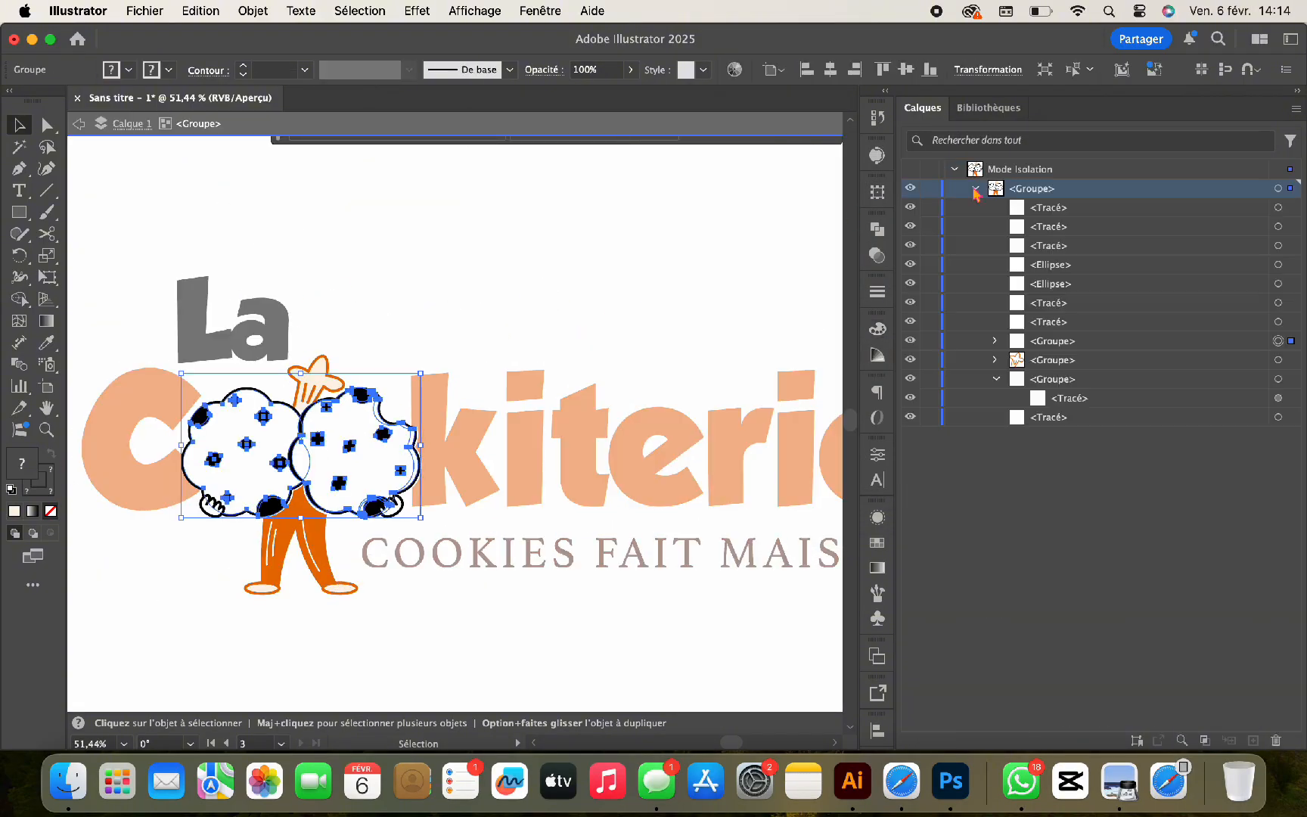
left_click(1279, 362)
left_click(1016, 360)
scroll(1019, 363, "down", 2)
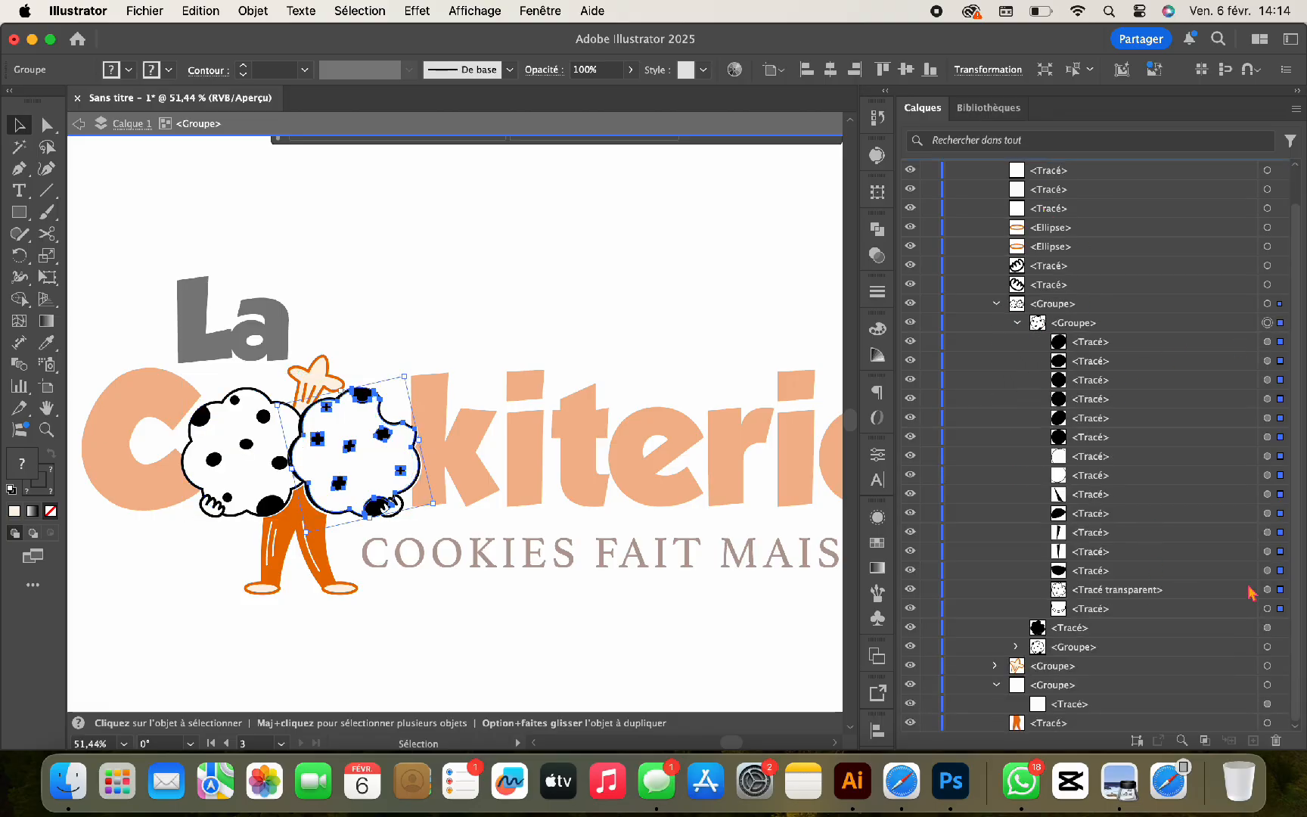
left_click(1267, 590)
double_click(43, 483)
key("Escape")
double_click(23, 462)
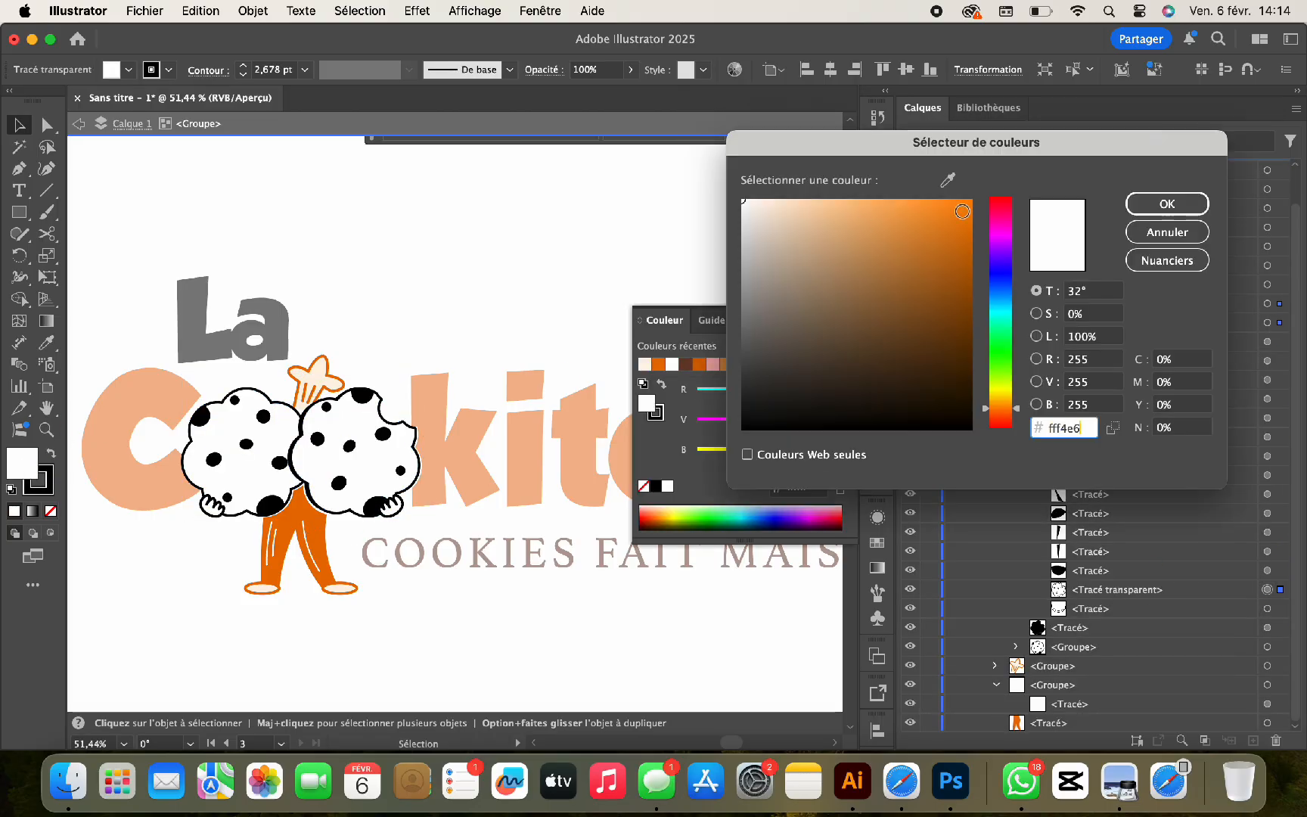
type("fff4e6")
key("Return")
left_click(47, 488)
left_click(658, 364)
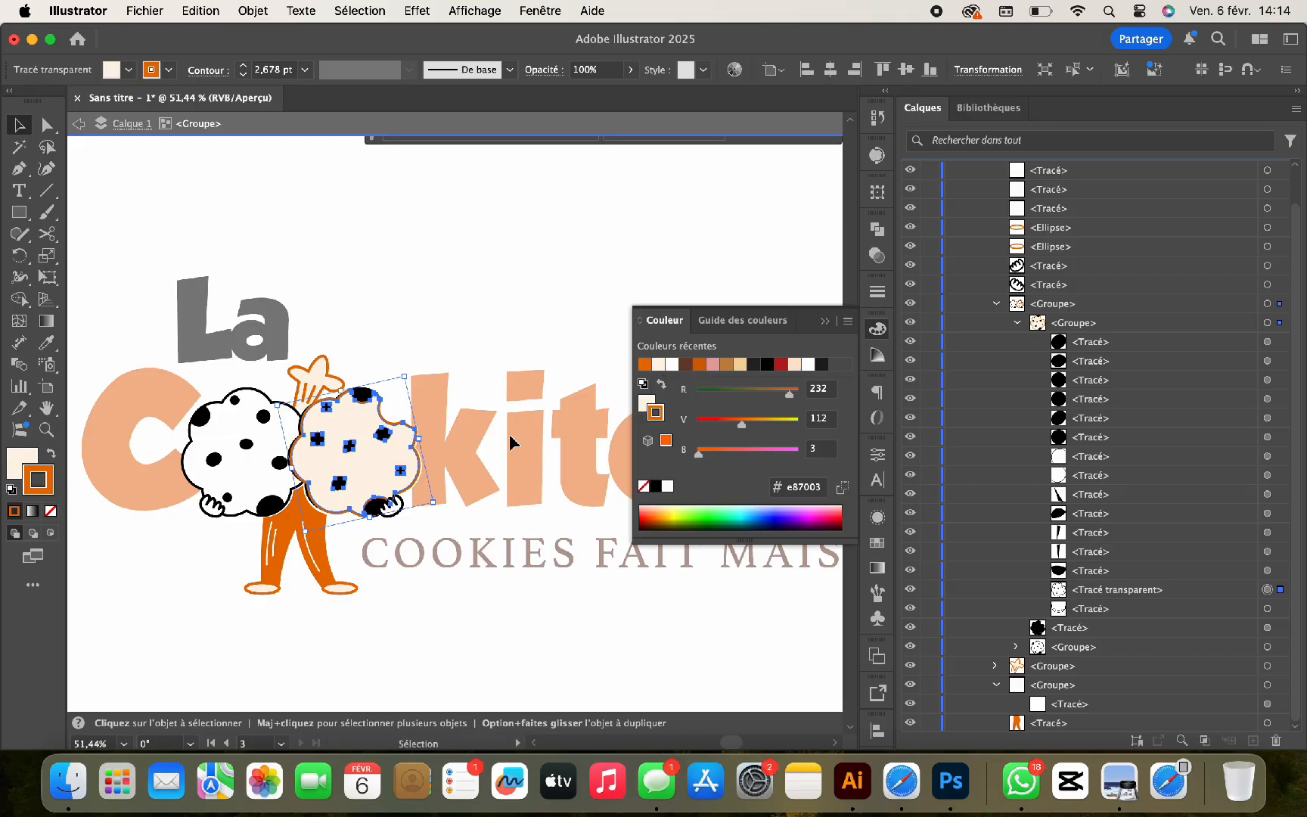
Fill all the chocolate chips of the right-hand cookie with the orange e87003, without an outline.
left_click(1266, 571)
left_click(1266, 342, "shift")
left_click(648, 364)
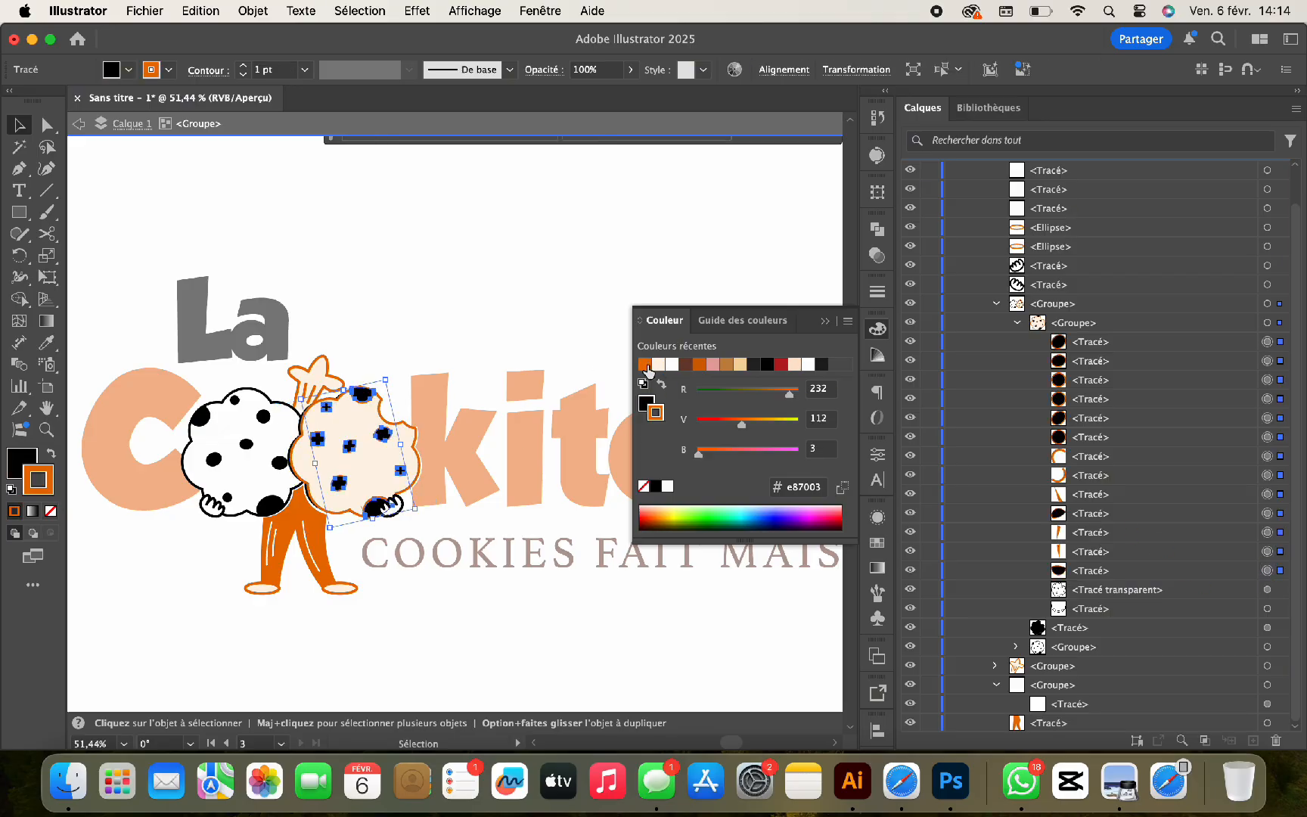
key("super+z")
left_click(26, 458)
left_click(645, 364)
left_click(484, 340)
scroll(485, 342, "down", 5)
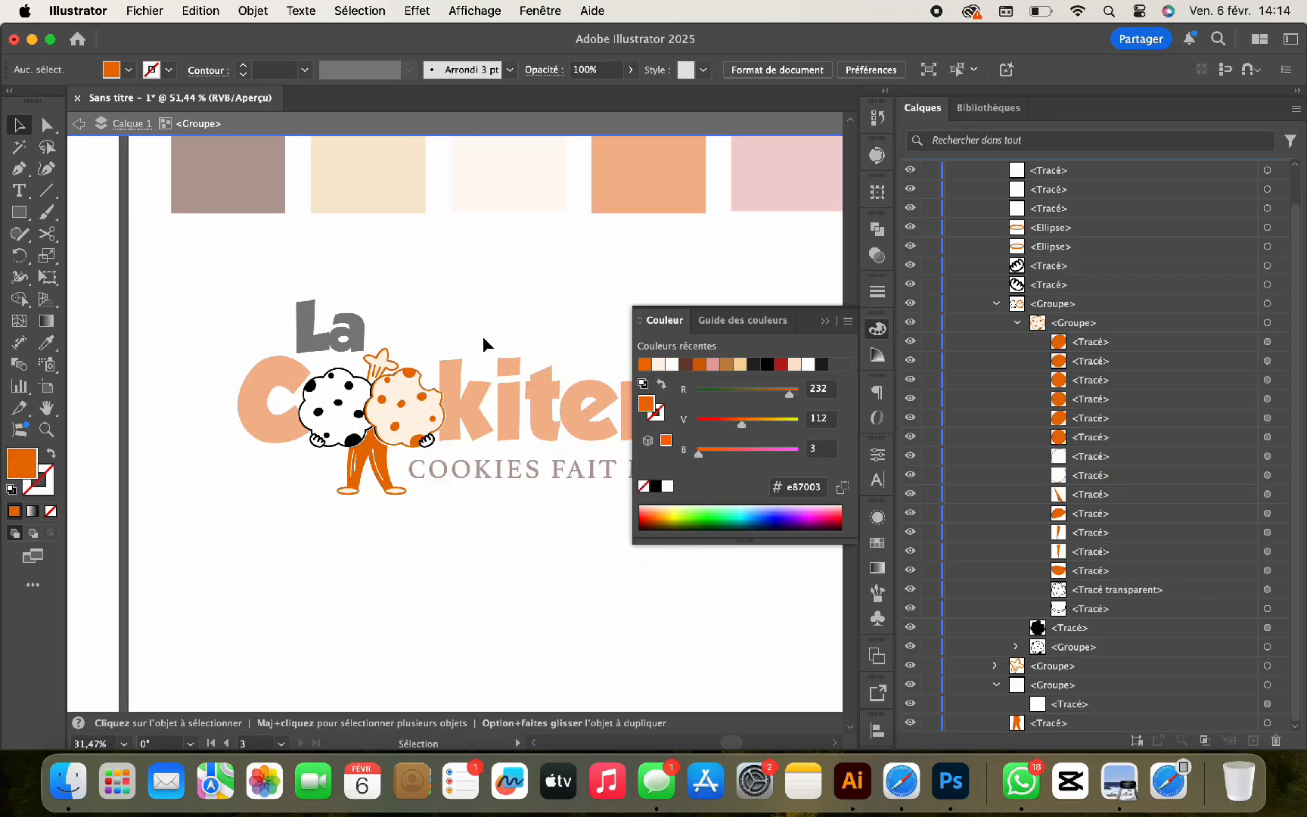
Try filling the right-hand cookie's chips with the dark brown from the palette.
scroll(484, 342, "up", 6)
scroll(472, 364, "down", 3)
left_click(1266, 342)
left_click(1266, 552, "shift")
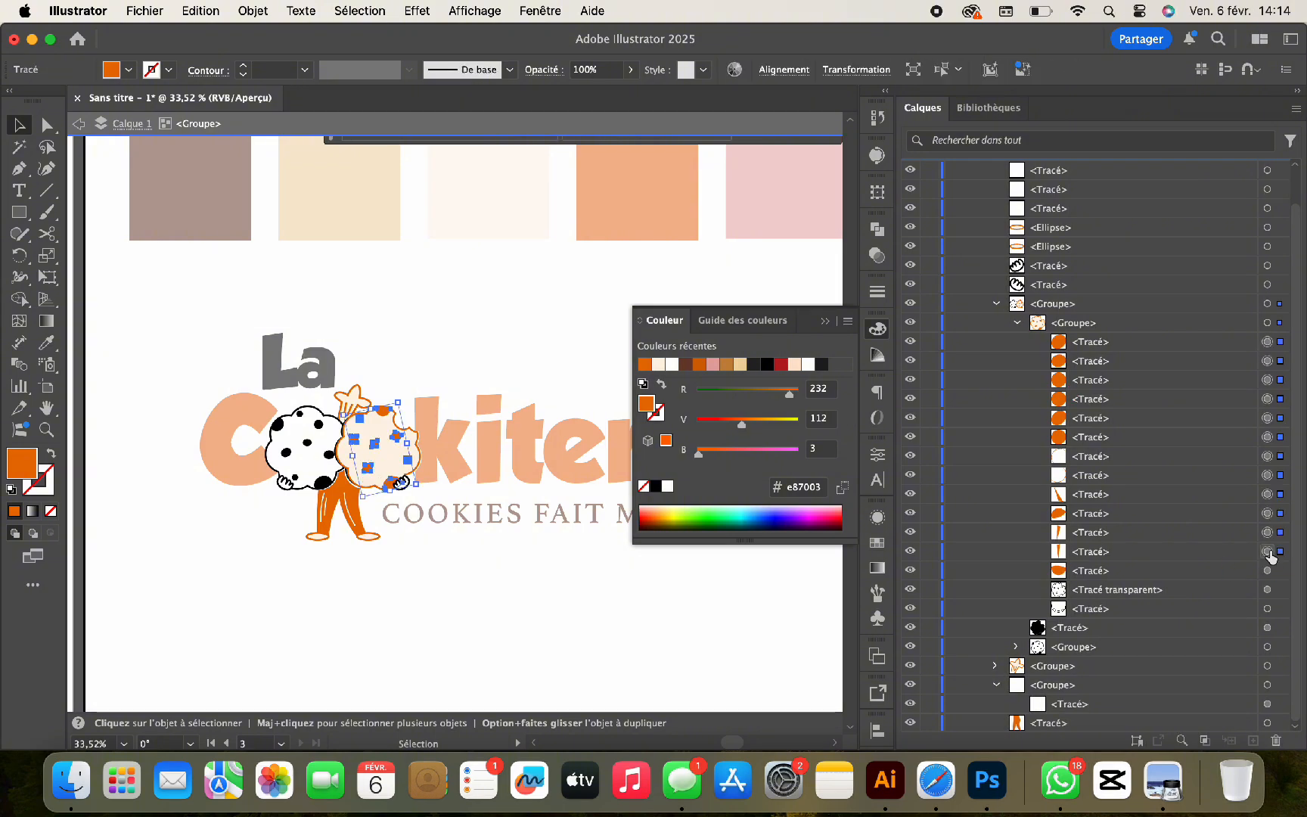
left_click(686, 365)
left_click(425, 412)
scroll(425, 412, "up", 5)
key("super+z")
Fill the shadow shape behind the right-hand cookie with the dark brown 6b3e2e and nudge it slightly left.
scroll(425, 412, "left", 3)
left_click(303, 400)
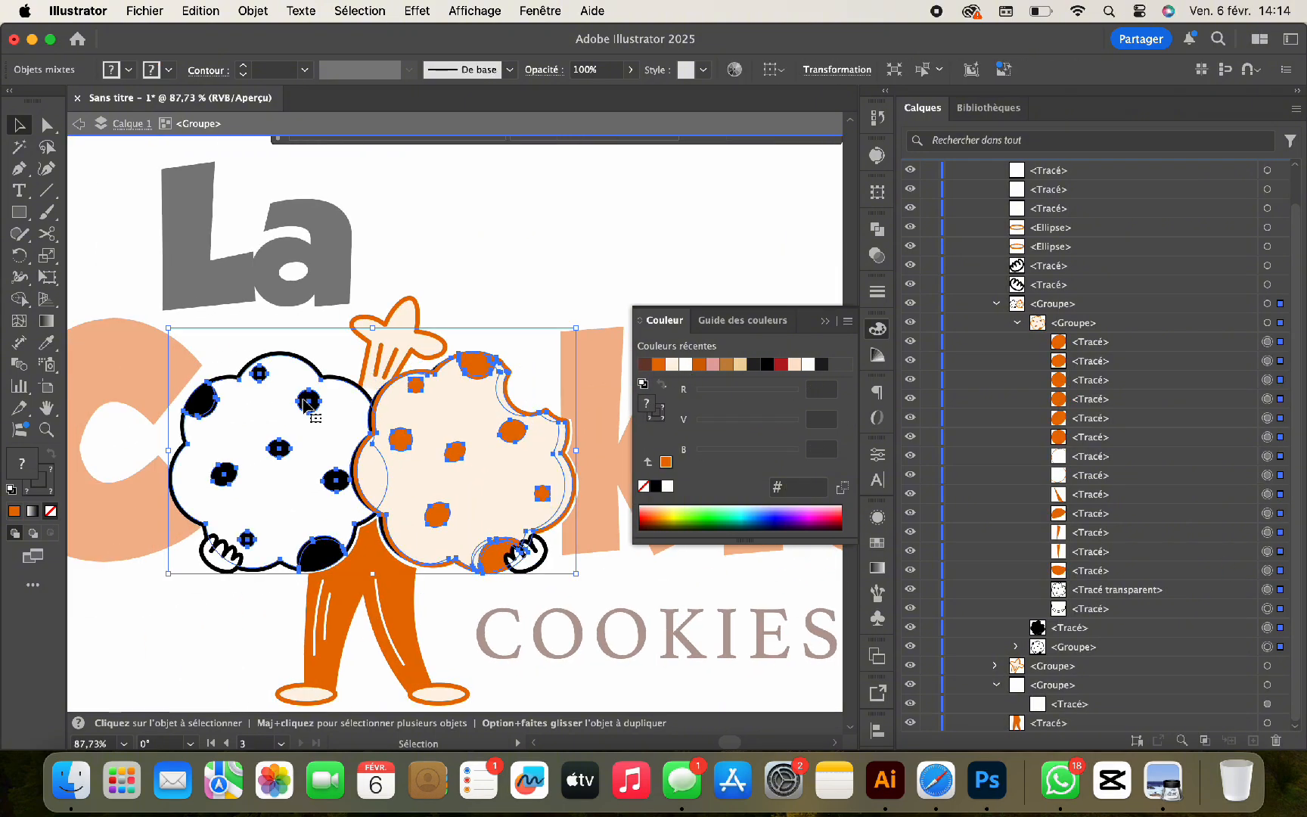
left_click(1015, 324)
left_click(1278, 399)
left_click(1017, 399)
left_click(1278, 379)
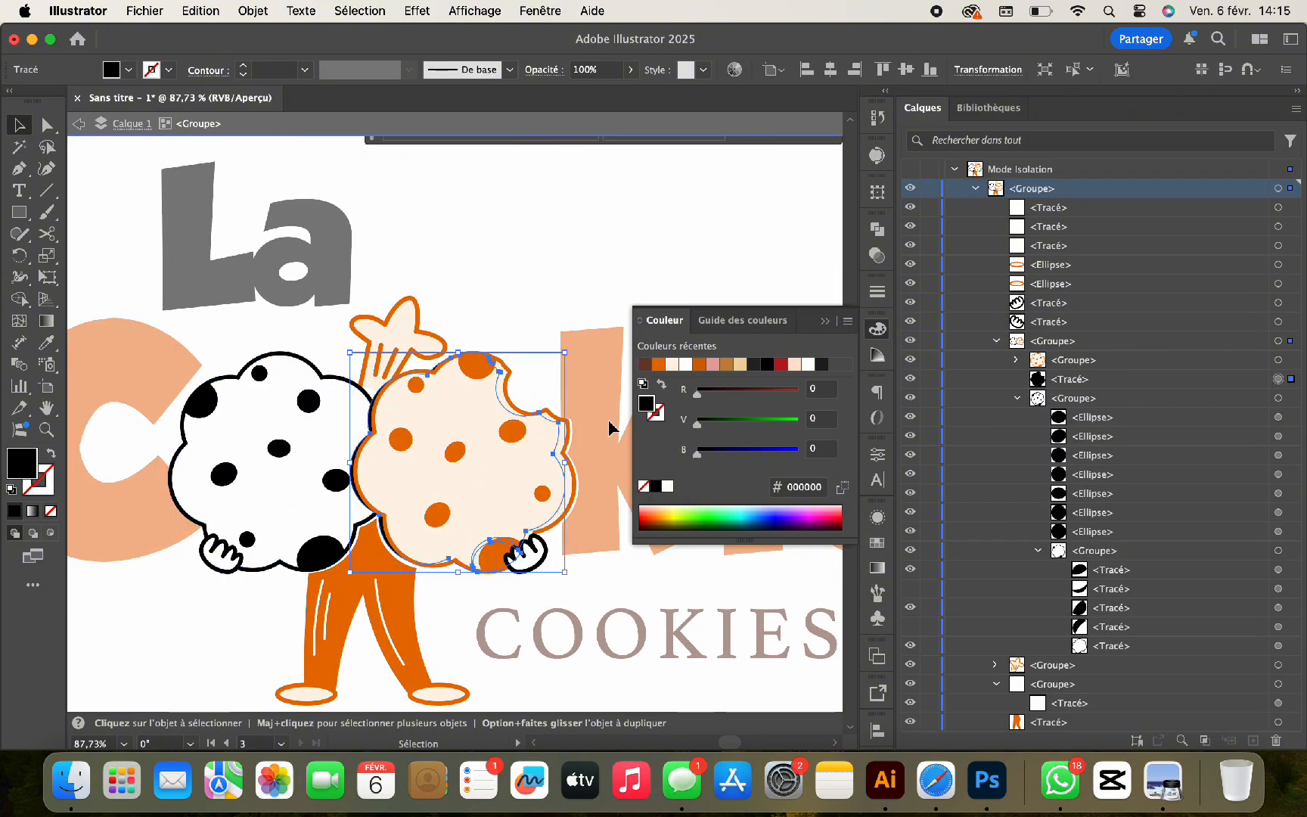
left_click(645, 365)
left_click(411, 468)
left_click(1279, 380)
key("Left")
key("Left")
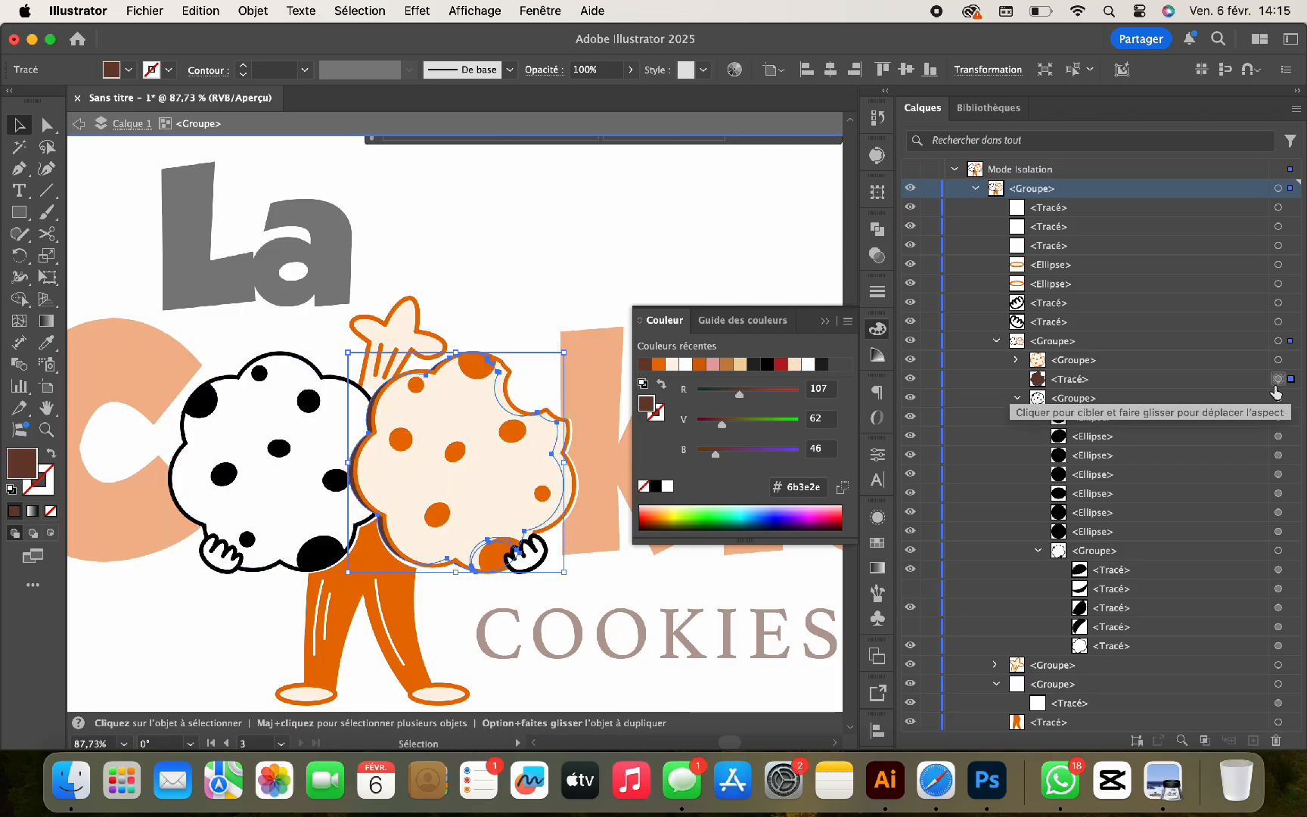
Fill the chocolate chips of the left-hand cookie with the orange e87003.
left_click(1278, 417)
left_click(1277, 531, "shift")
left_click(1277, 569, "shift")
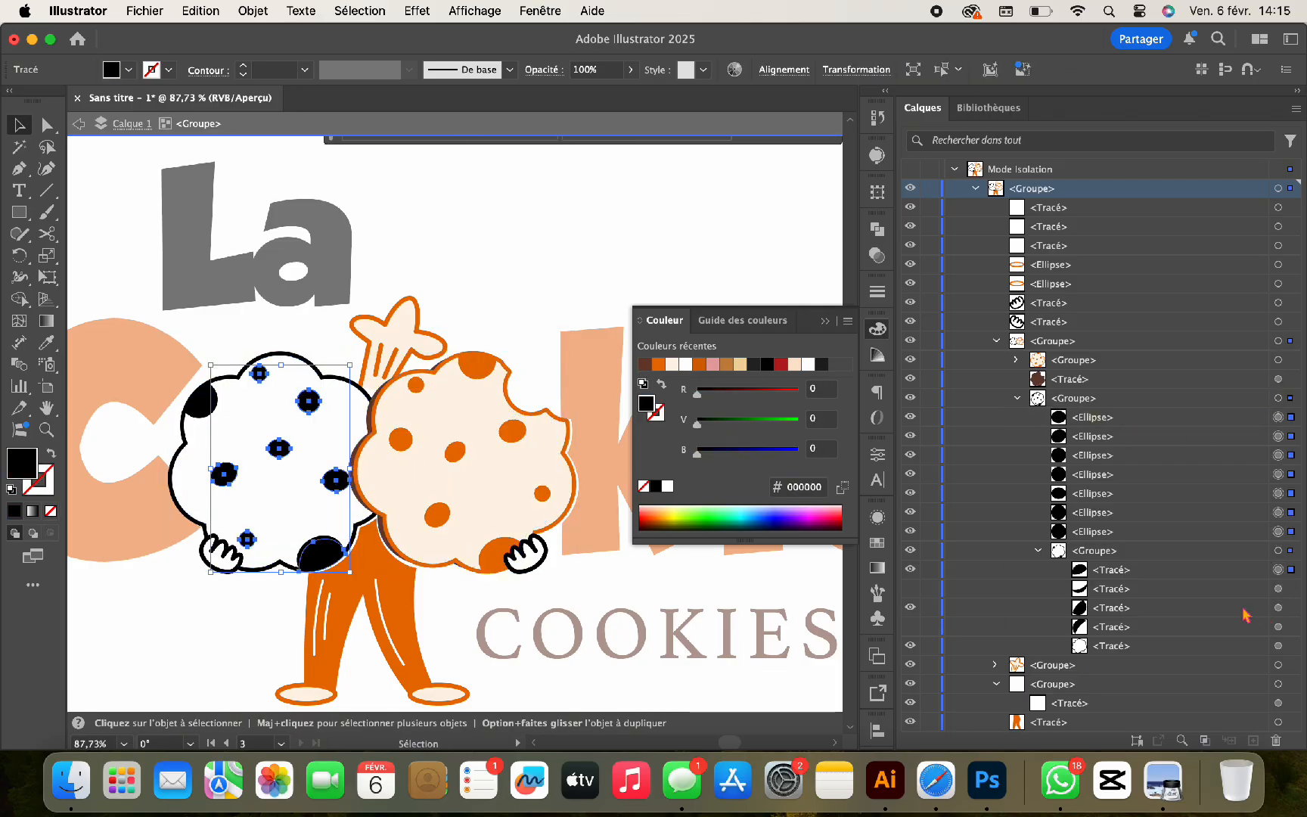
left_click(657, 367)
Set the left-hand cookie's outline to e87003 and fill its body with the cream fff4e6.
left_click(1278, 646)
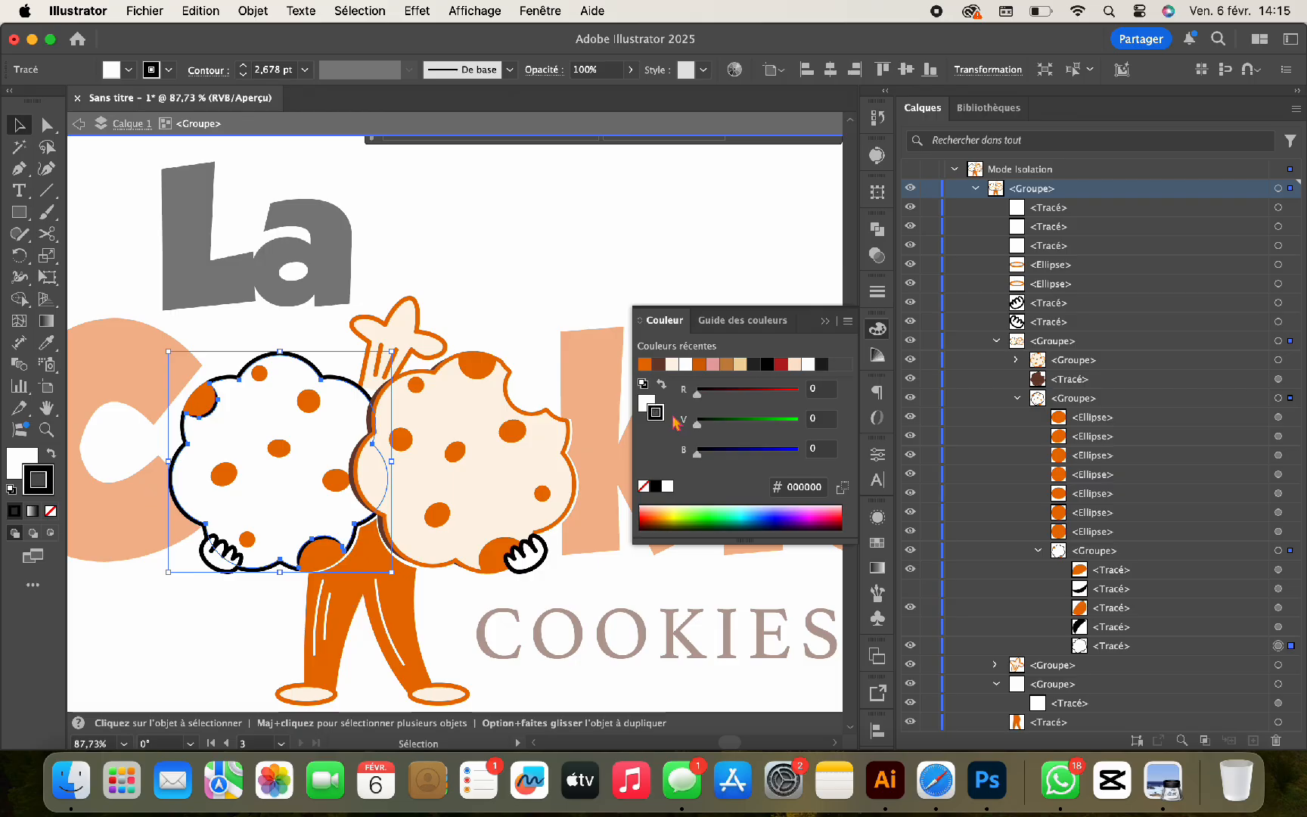
left_click(645, 366)
left_click(646, 402)
left_click(670, 365)
double_click(518, 260)
key("super+0")
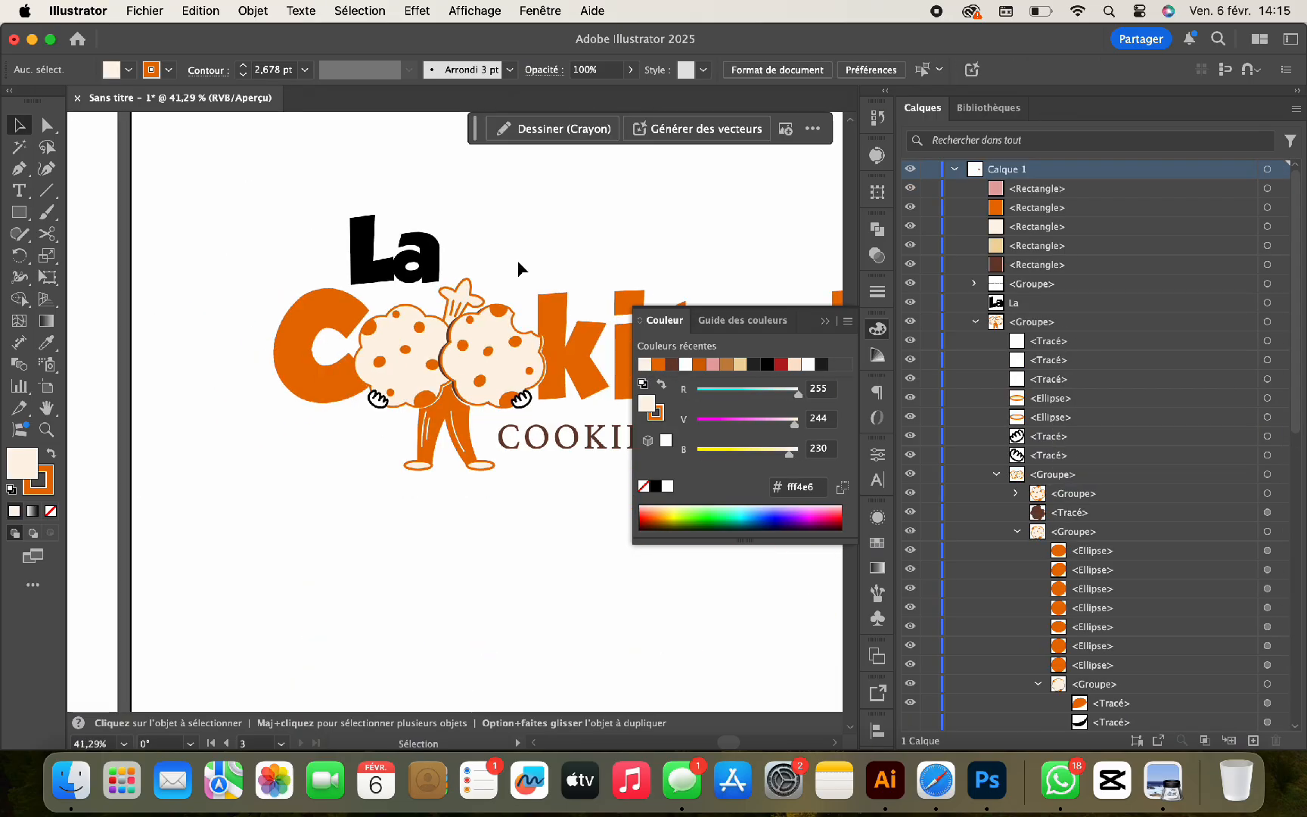
Fill both of the character's hands with the cream fff4e6 and set their outlines to e87003.
left_click_drag(1267, 435, 1267, 454)
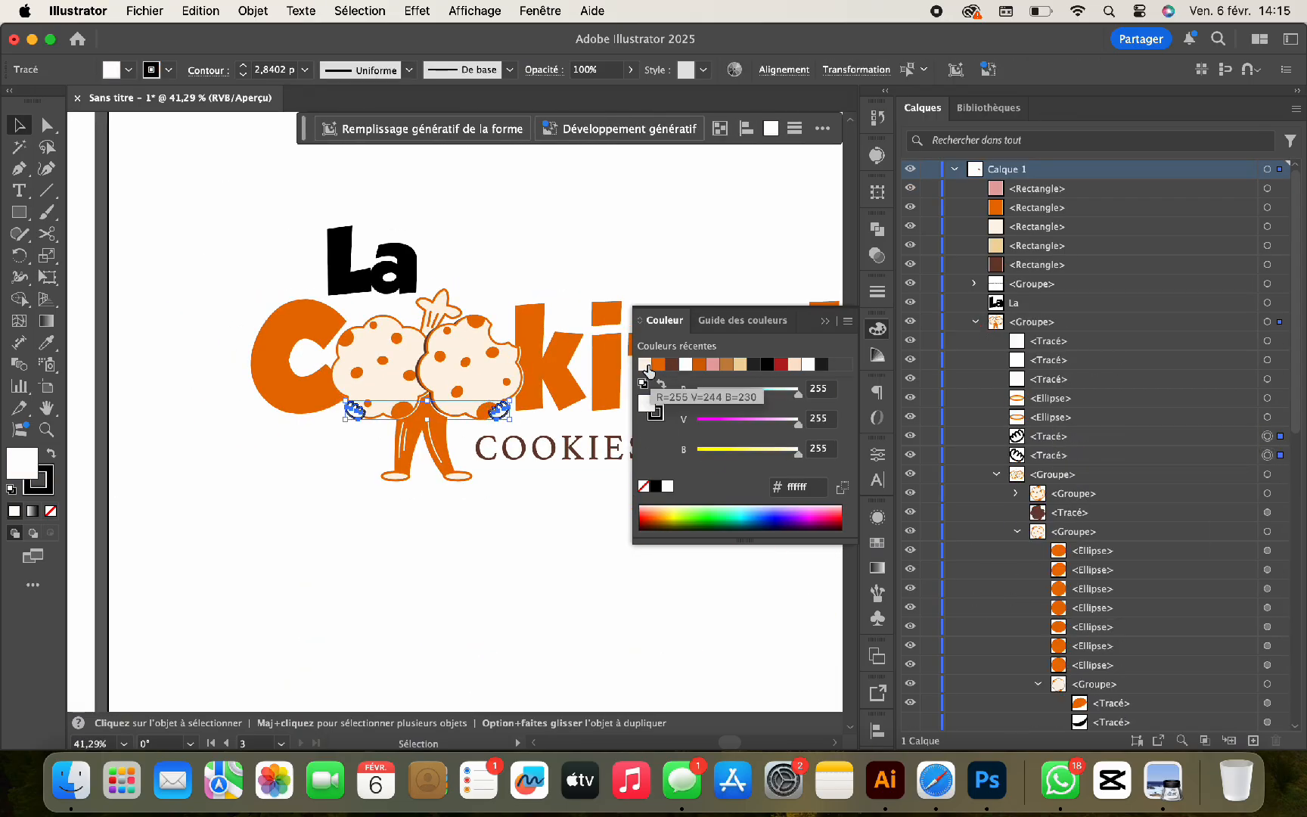
left_click(657, 416)
left_click(659, 365)
left_click(518, 260)
Fill the "La" text with the palette orange and move it slightly down, closer to the large lettering.
left_click(407, 283)
left_click(682, 365)
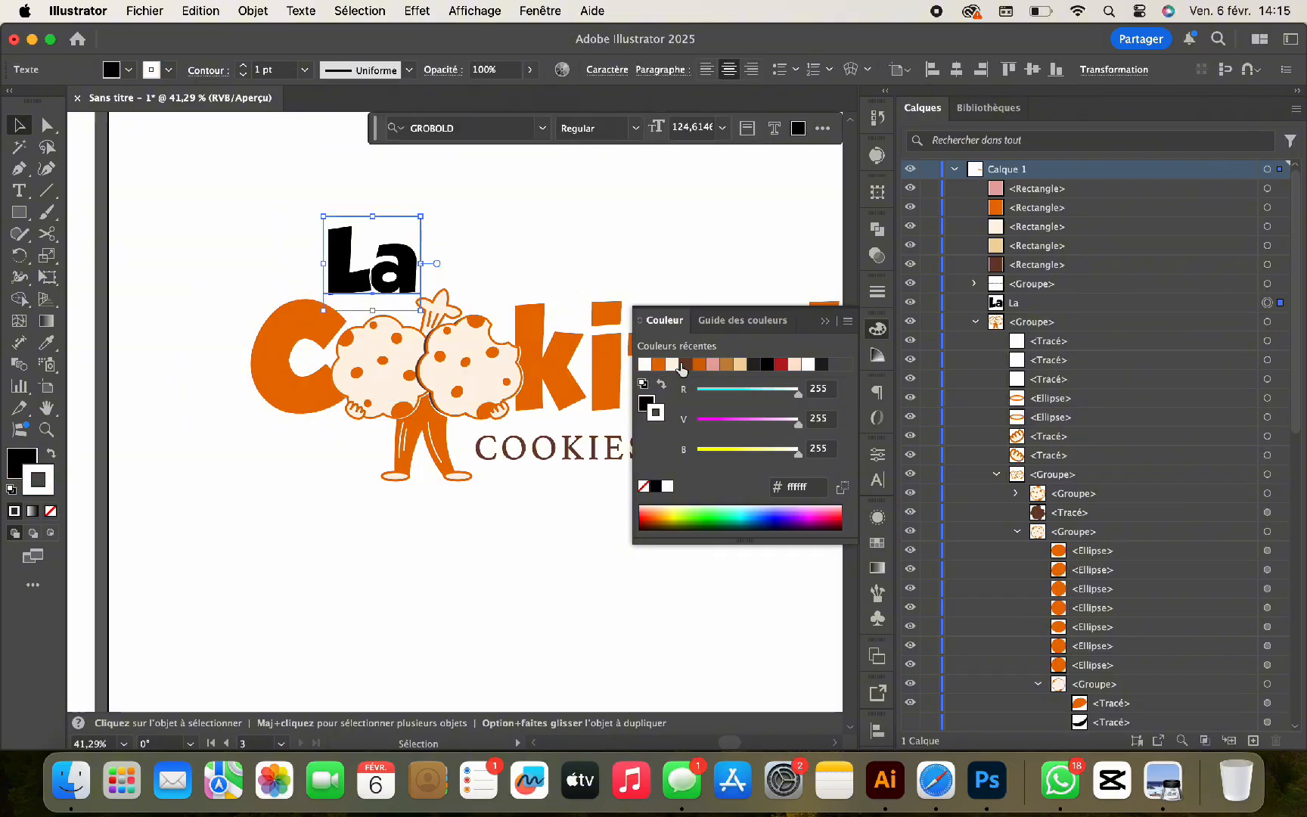
key("super+z")
left_click(686, 364)
left_click(671, 365)
left_click_drag(378, 261, 382, 276)
left_click(455, 208)
scroll(455, 208, "down", 3)
left_click(824, 321)
scroll(533, 481, "left", 1)
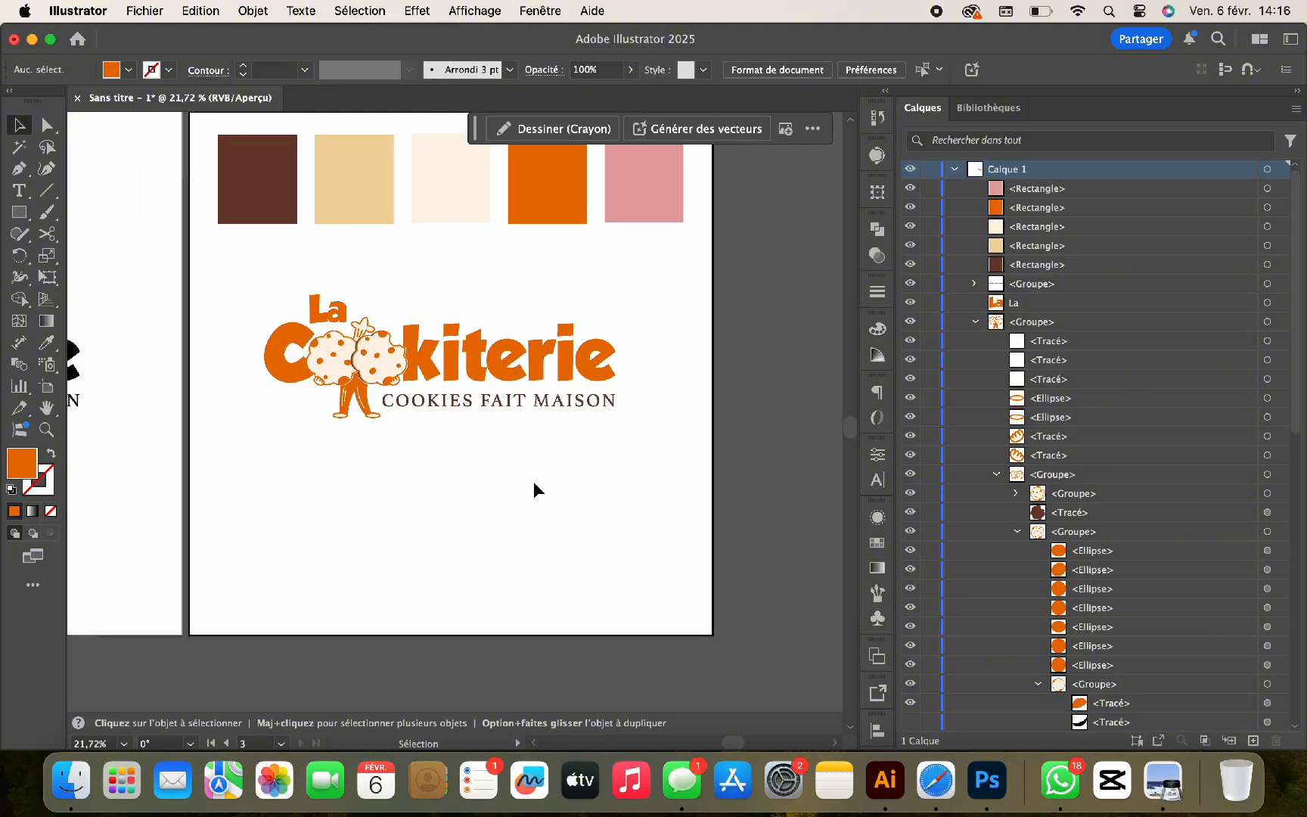
Delete the bottommost path in the right-hand cookie's group.
left_click(1267, 493)
left_click(1015, 493)
scroll(1208, 502, "down", 5)
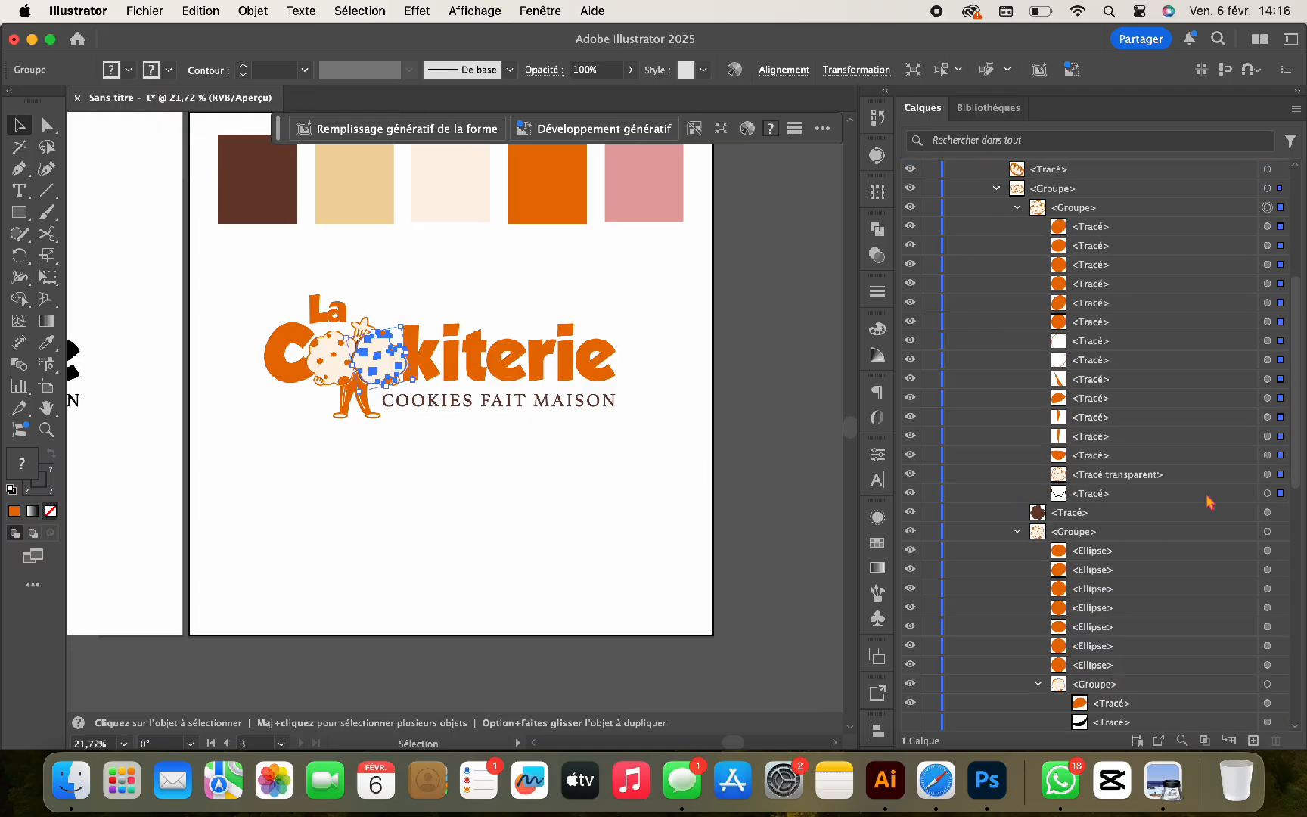
left_click(1267, 493)
key("BackSpace")
Lighten the fill of both cookie bodies to fcf6f0.
left_click(1267, 474)
double_click(28, 470)
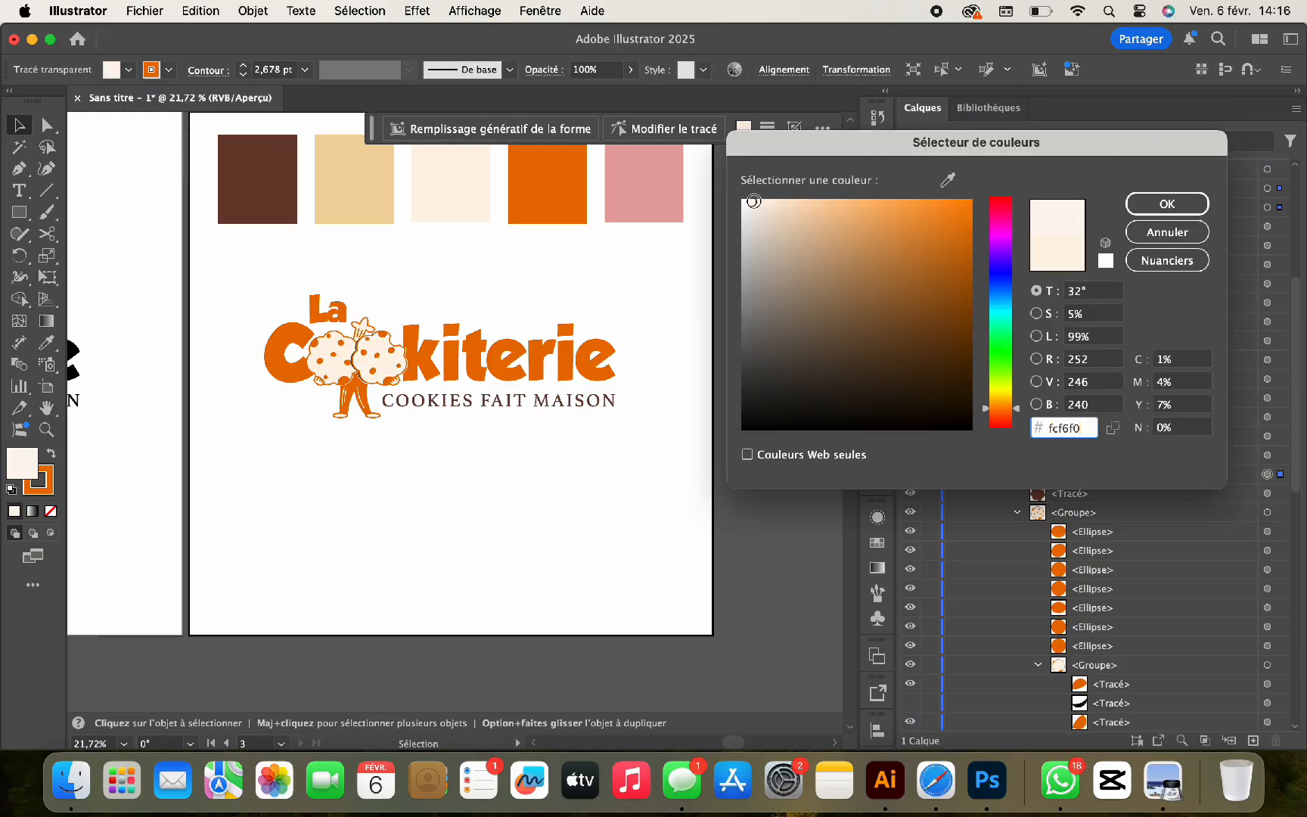
left_click(1166, 205)
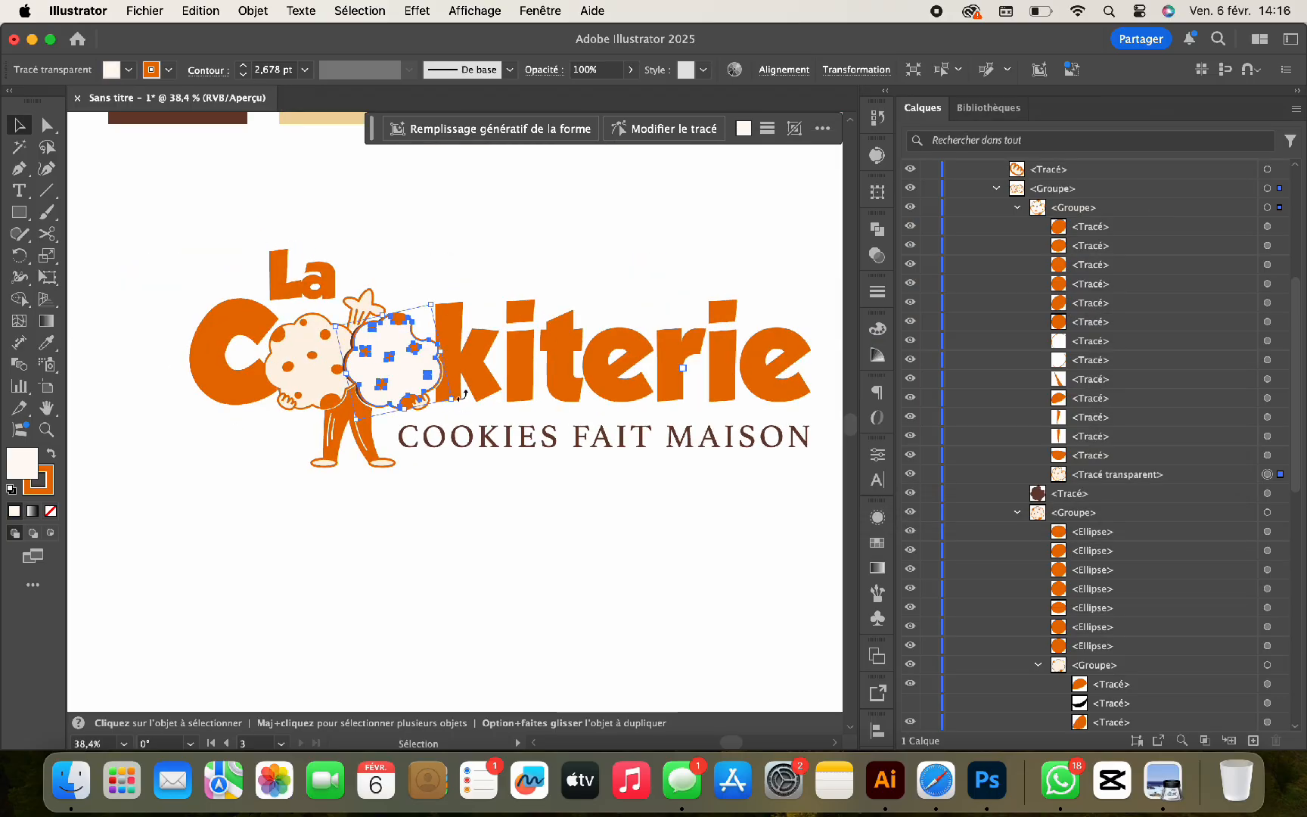
scroll(357, 368, "up", 5)
scroll(1096, 454, "down", 3)
left_click(1267, 532)
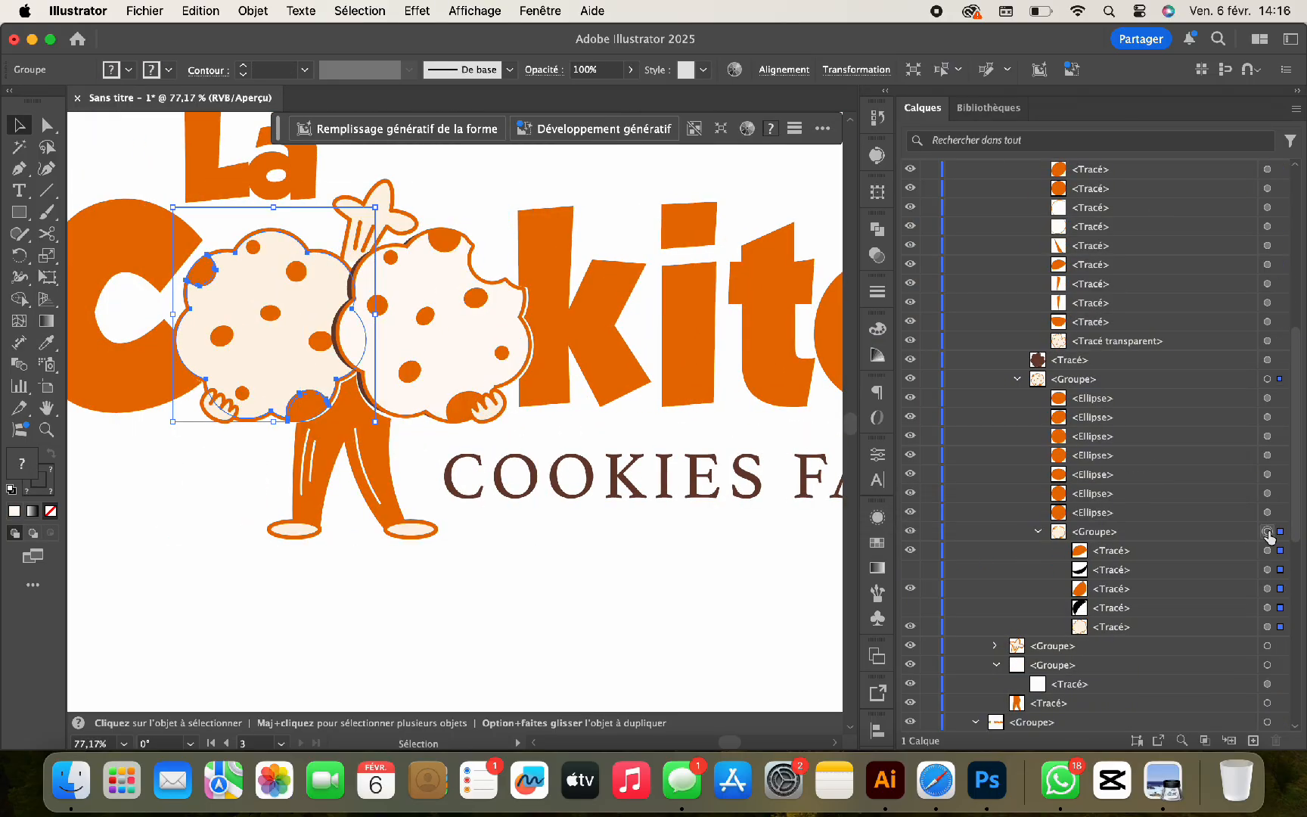
left_click(1277, 627)
double_click(29, 461)
type("fcf6f0")
key("Return")
Fill the star-shaped piece above the cookies with the lighter cream fcf6f0.
left_click(398, 224)
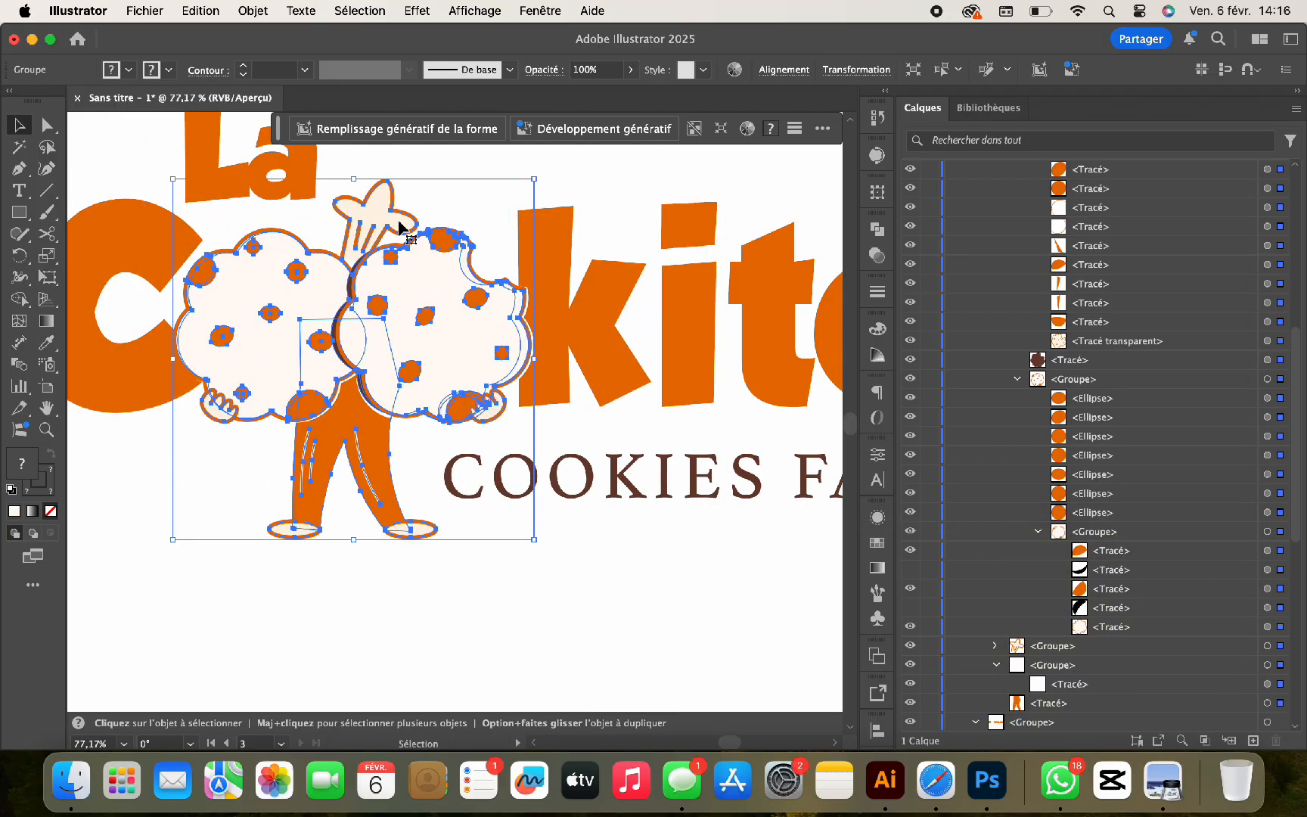
double_click(401, 227)
left_click(394, 227)
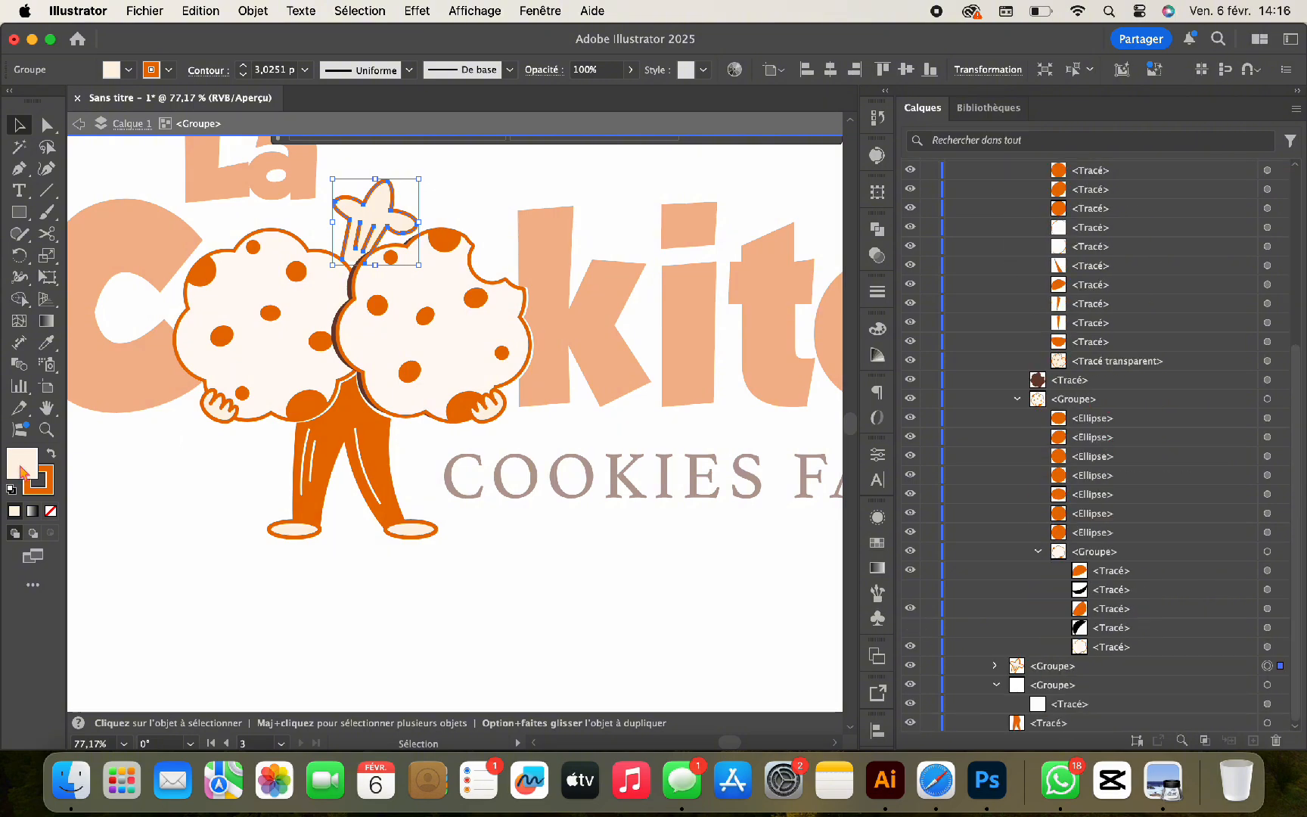
Fill both shoes and both hands of the character with the lighter cream fcf6f0.
scroll(240, 534, "down", 3)
left_click(360, 532)
left_click(282, 532, "shift")
left_click(226, 447, "shift")
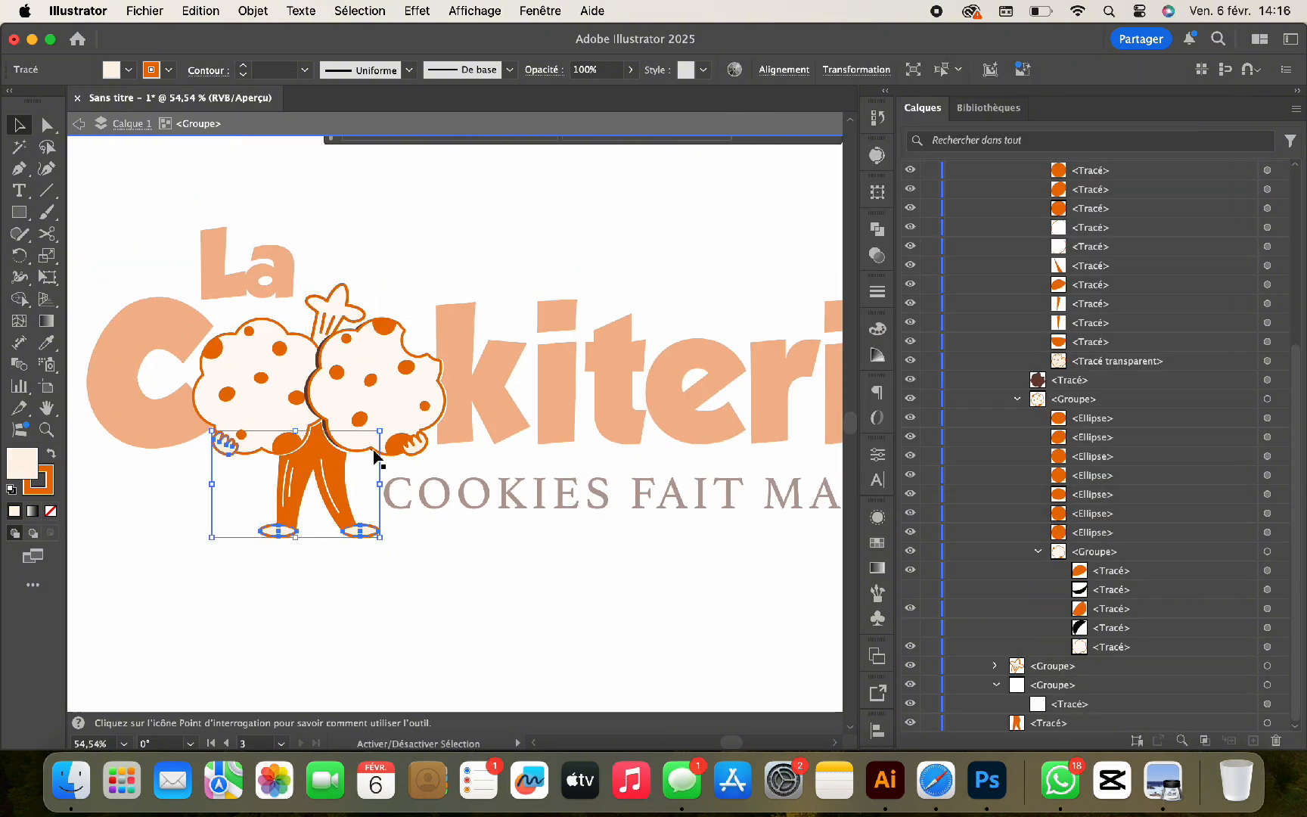
left_click(413, 446, "shift")
double_click(24, 462)
key("super+v")
key("Return")
double_click(219, 588)
Narrow the white outline group around the cookies slightly from both sides.
scroll(398, 419, "up", 4)
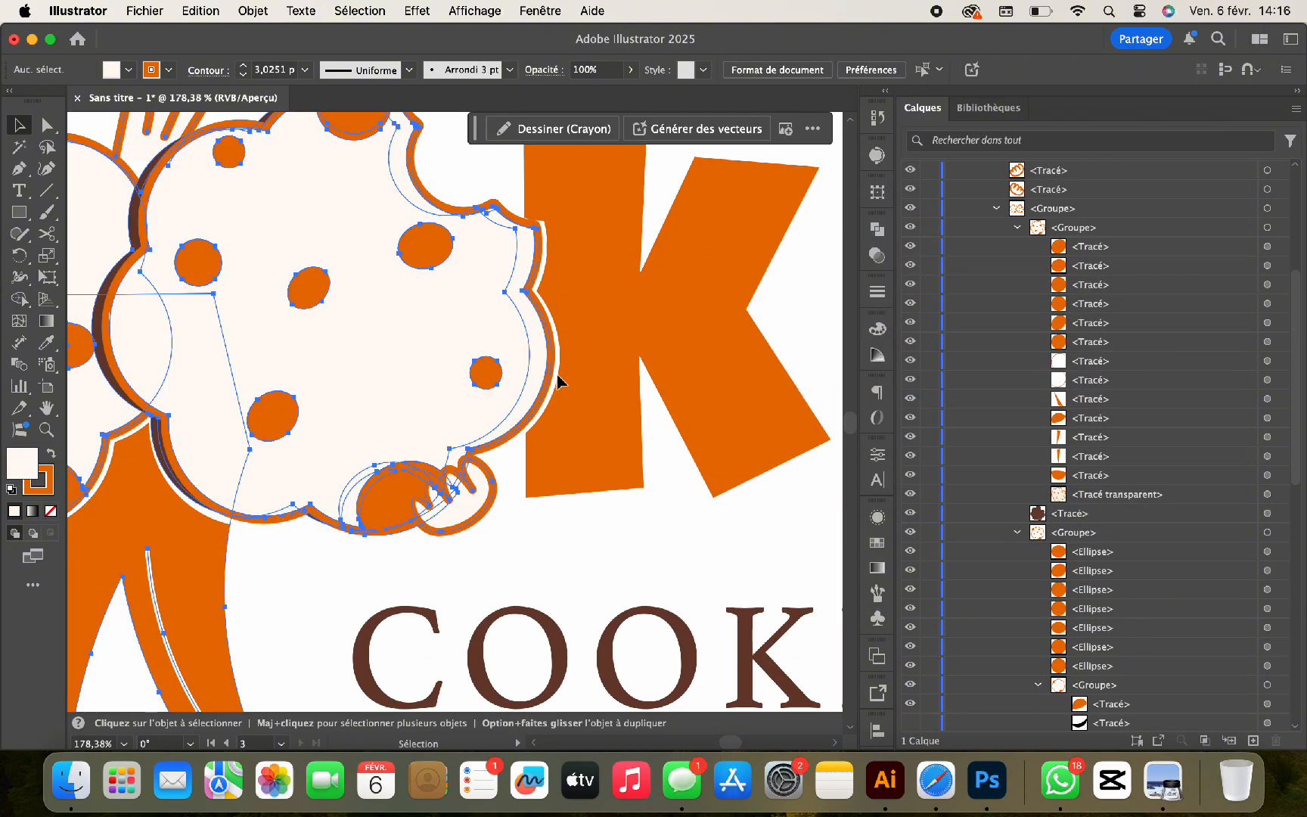
left_click(557, 379)
left_click(996, 475)
left_click(997, 511)
left_click(976, 549)
left_click(1267, 511)
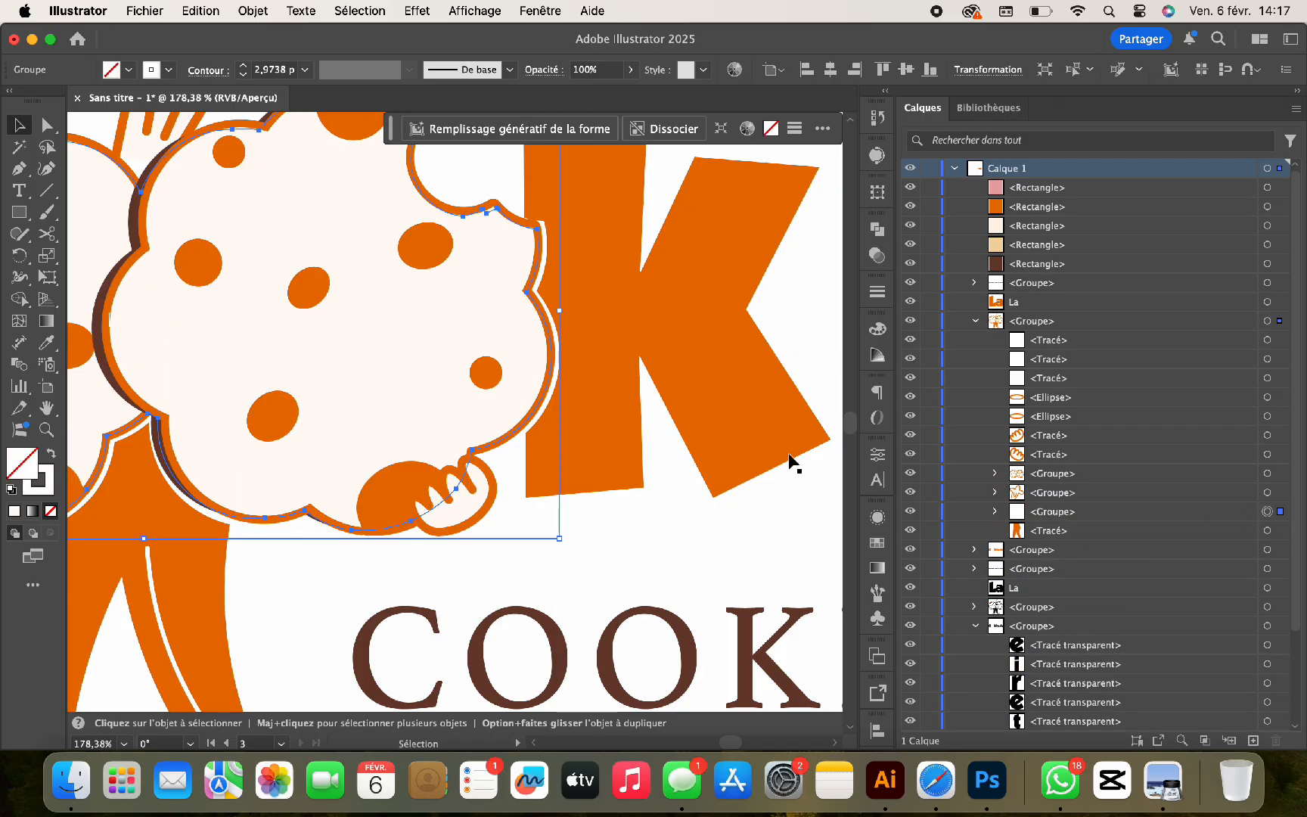
scroll(467, 397, "down", 2)
left_click_drag(592, 330, 588, 330)
scroll(586, 327, "left", 5)
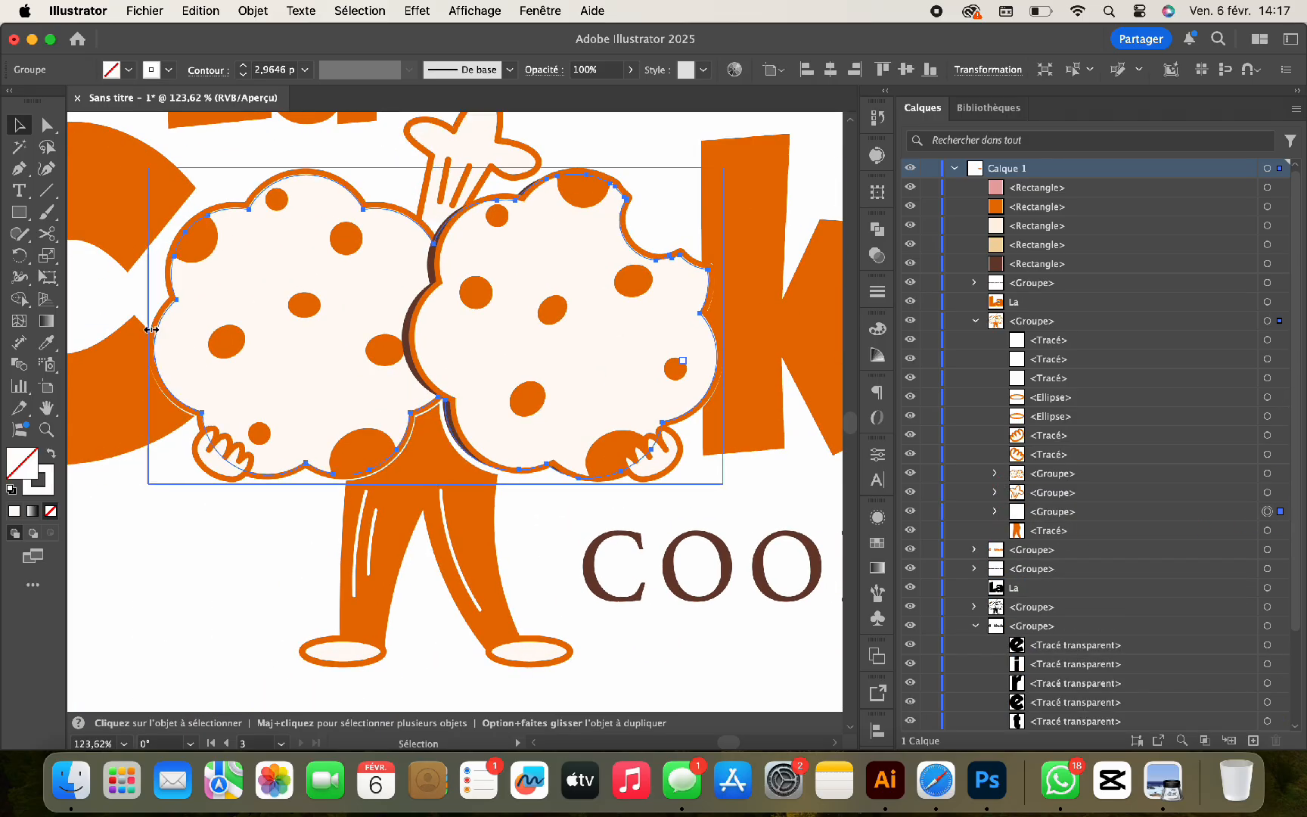
left_click(242, 558)
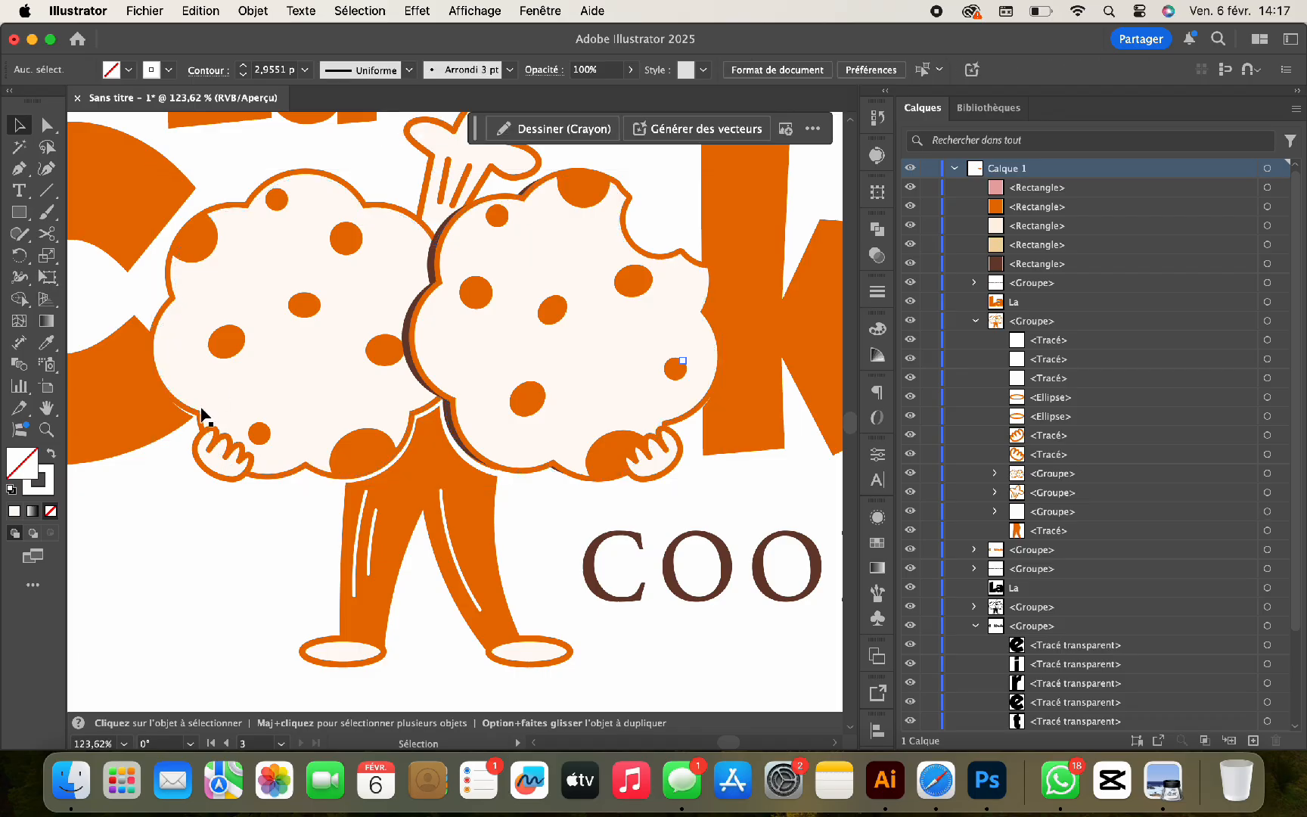
key("a")
left_click(201, 414)
left_click(650, 542)
key("v")
Move the brown, cream and orange palette squares down out of the row and delete the beige and pink ones.
scroll(650, 541, "down", 6)
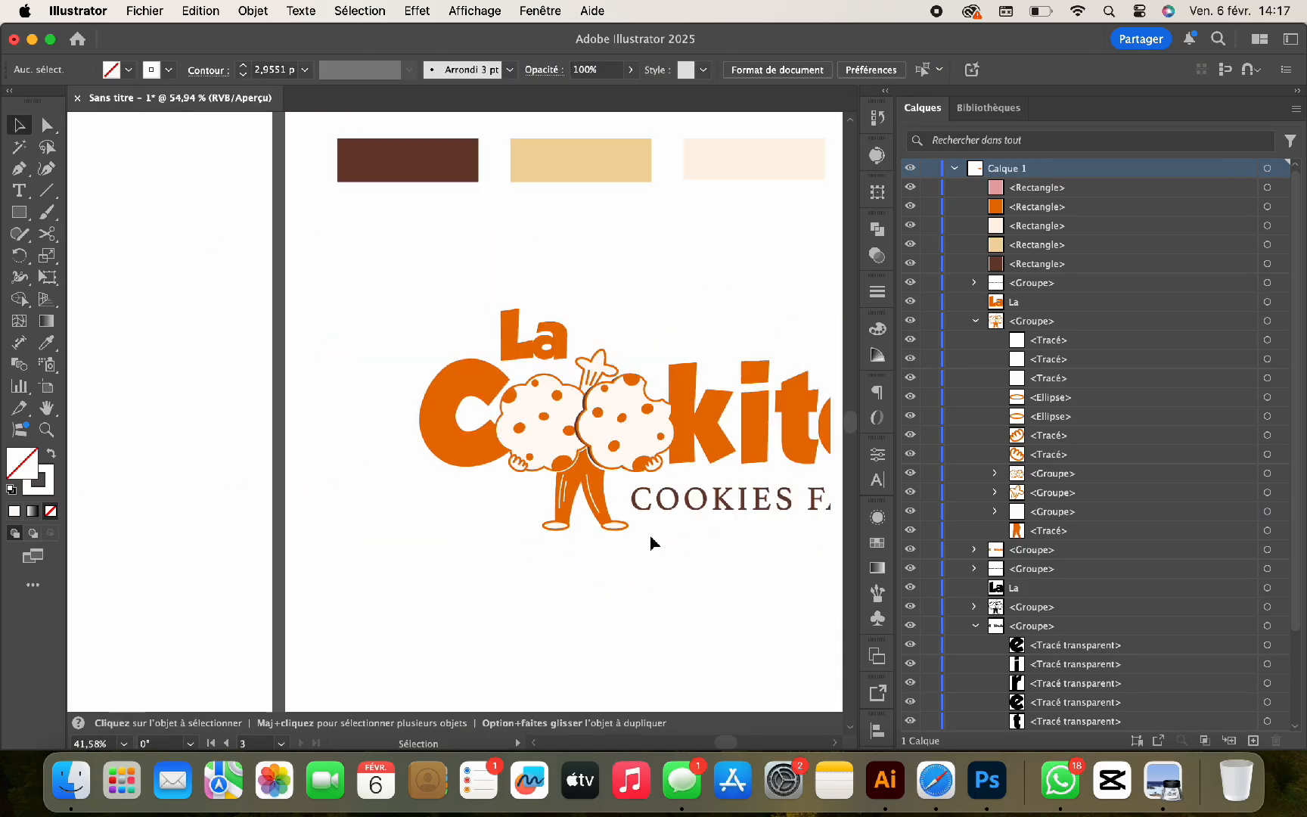
scroll(649, 542, "right", 4)
scroll(650, 542, "down", 3)
scroll(650, 541, "up", 1)
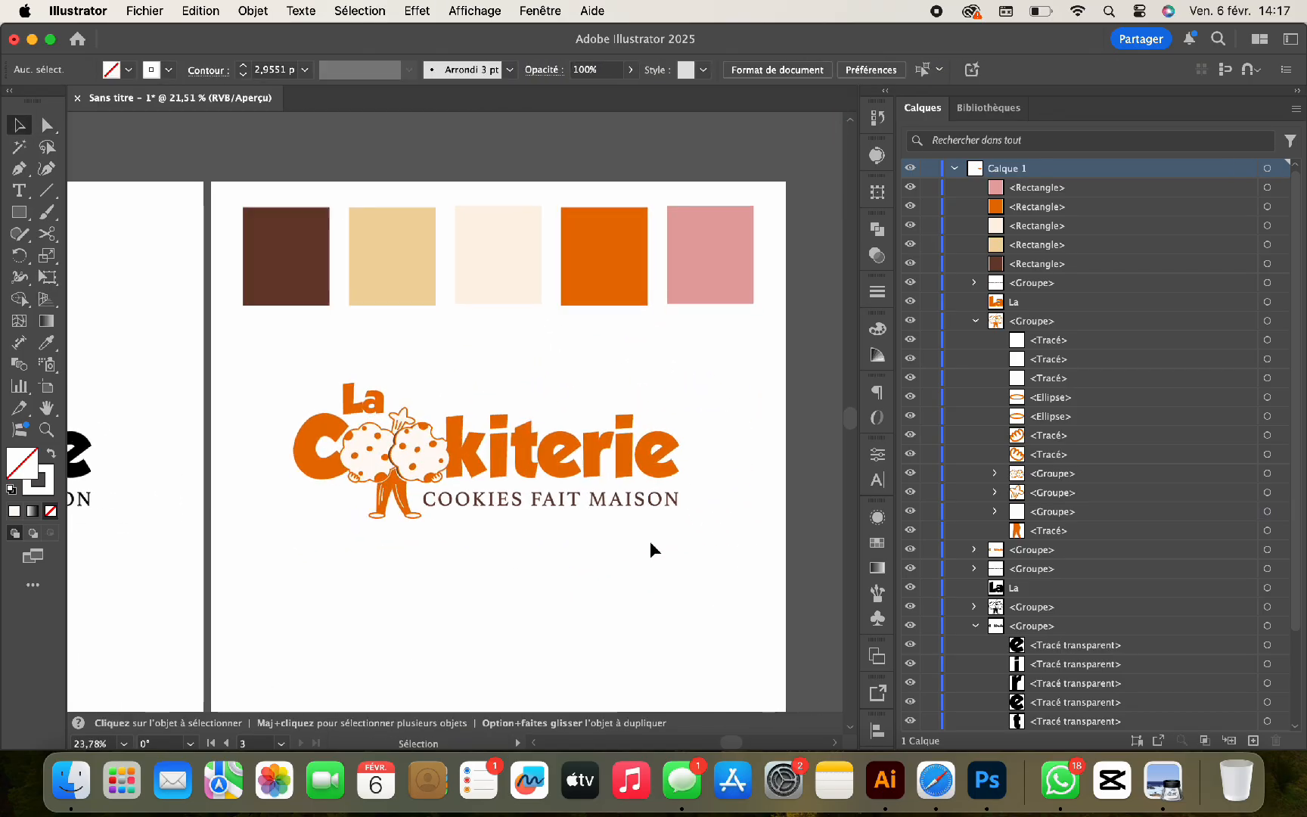
left_click(634, 248)
left_click(508, 196, "shift")
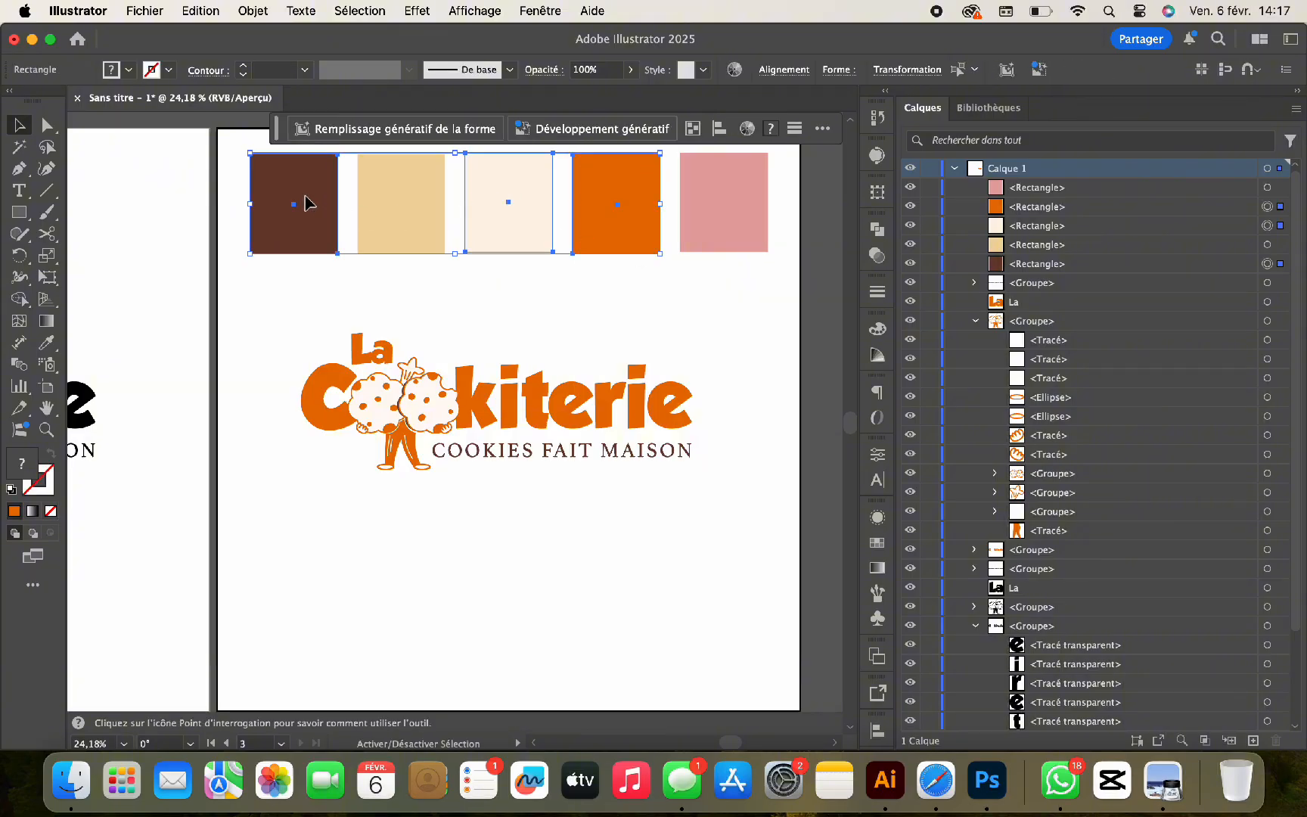
left_click_drag(307, 203, 307, 293)
left_click(409, 190)
left_click(699, 198, "shift")
key("Delete")
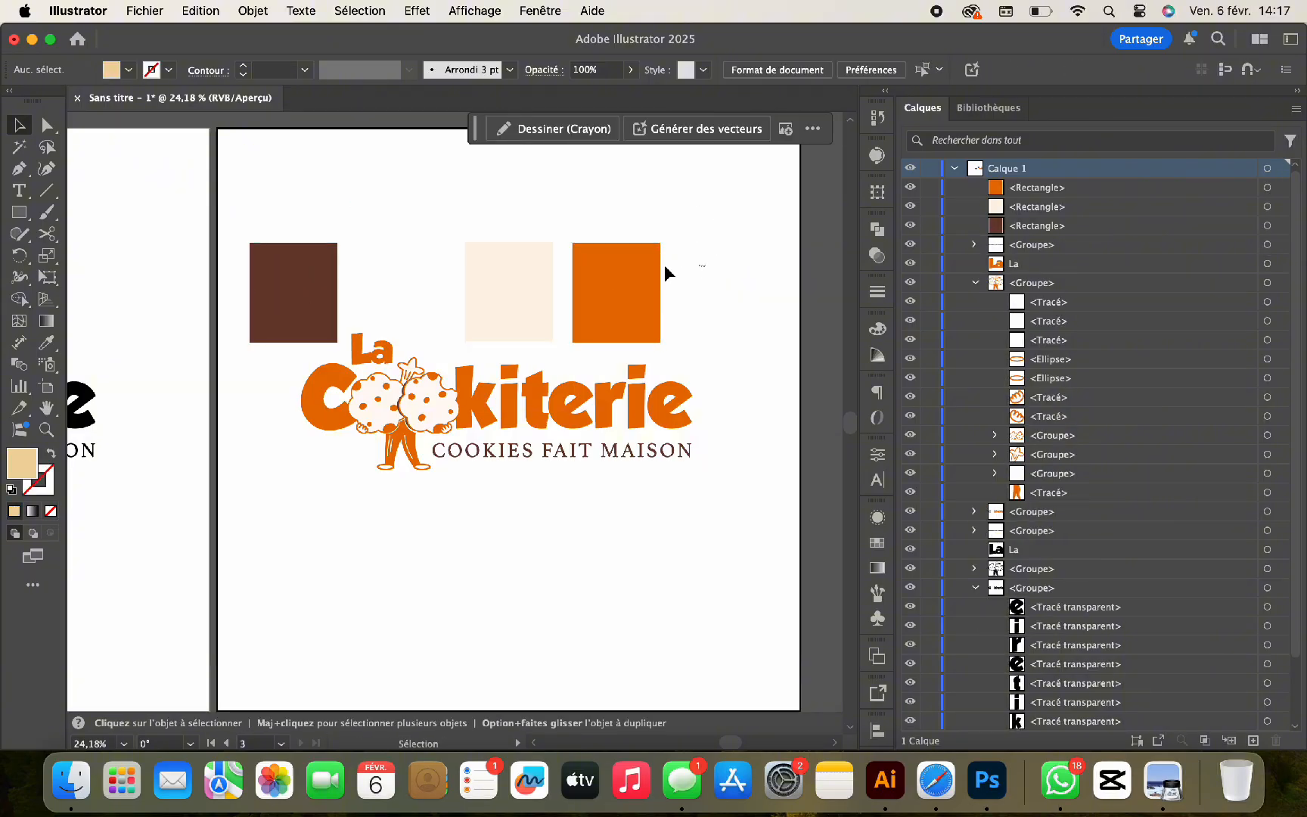
Move the three remaining palette squares back up above the logo and bring the brown one closer to the cream one.
left_click_drag(664, 265, 395, 223)
left_click(270, 274, "shift")
left_click(280, 274, "shift")
left_click(289, 301, "shift")
left_click(310, 264)
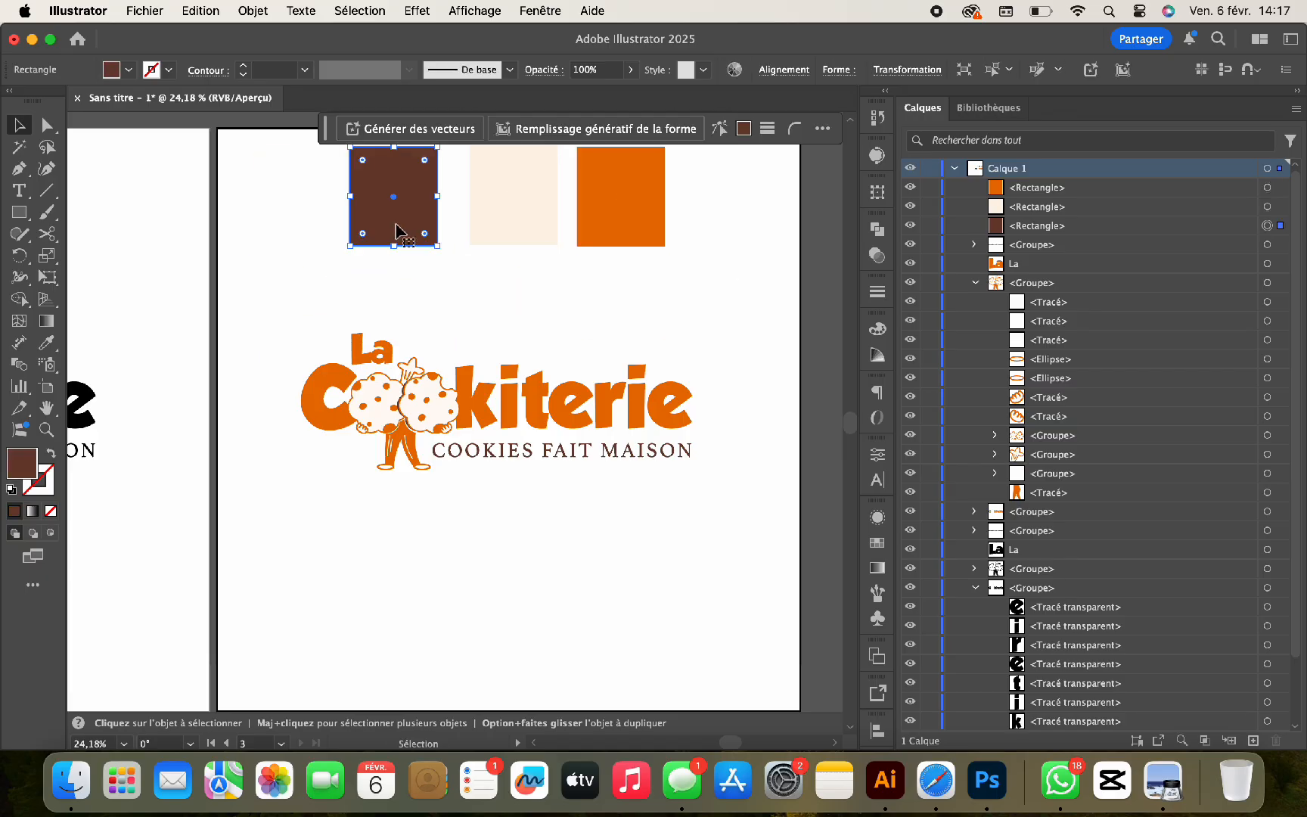
Distribute the brown, cream and orange squares evenly by their horizontal centres.
left_click_drag(673, 214, 385, 204)
left_click(788, 72)
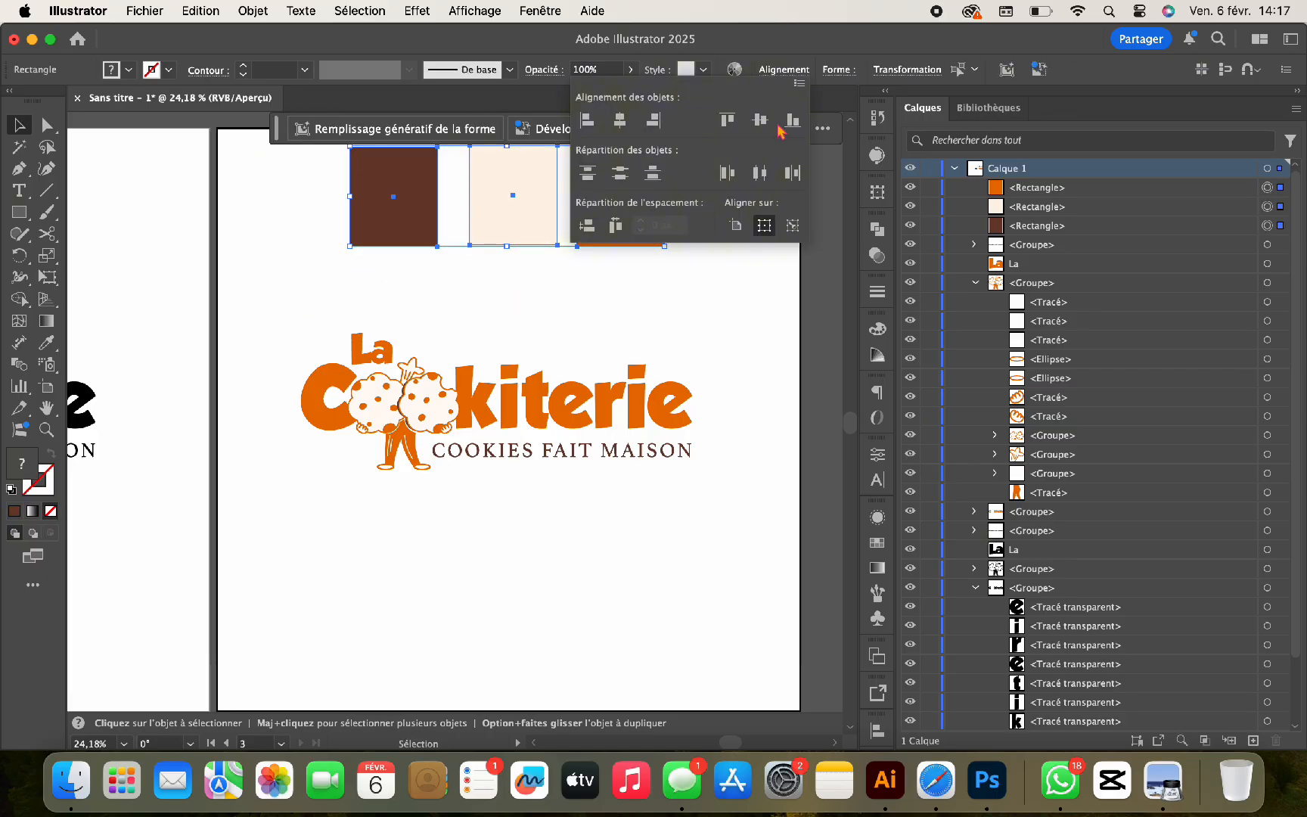
left_click(759, 175)
Group all the parts of the coloured logo, including the "La" text and the tagline.
left_click(354, 501)
left_click(367, 359)
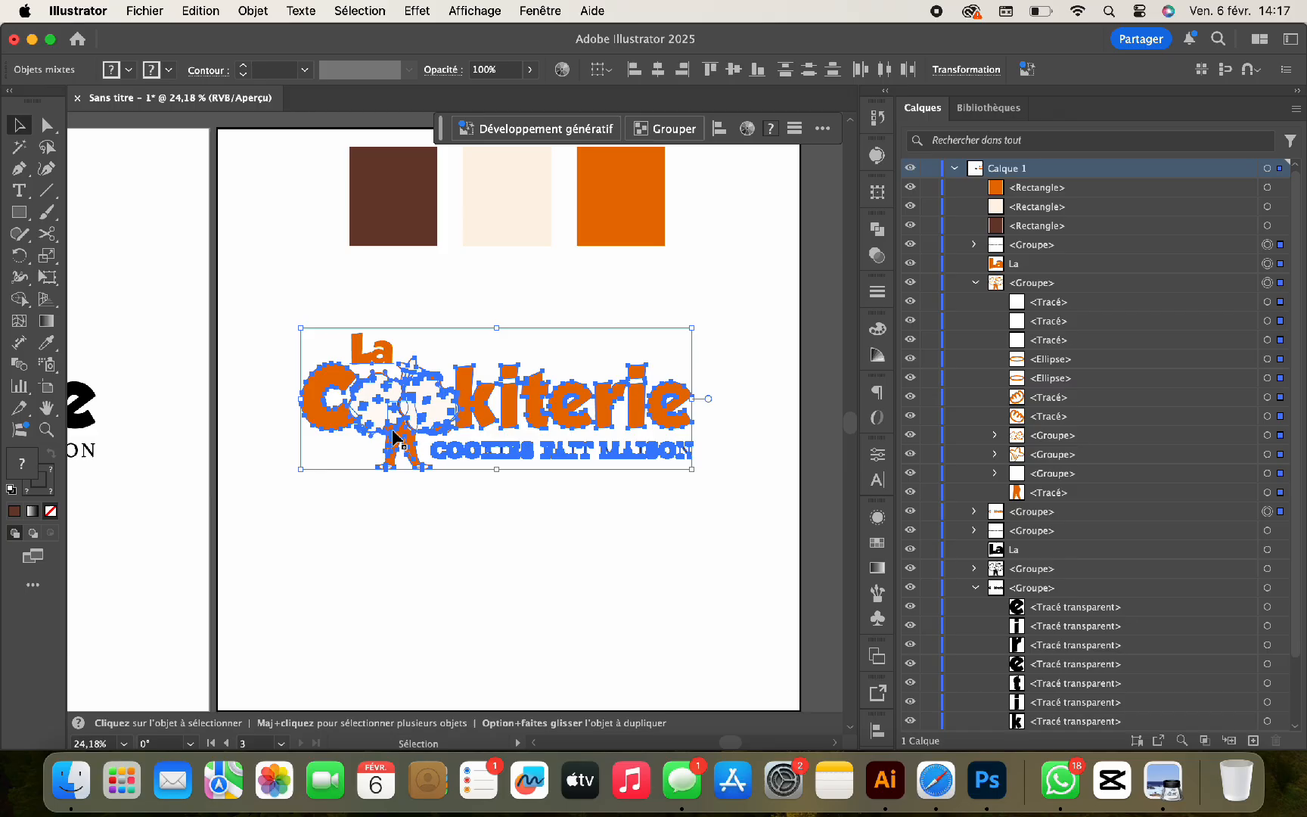
left_click(357, 344, "shift")
key("super+g")
Move the logo group up towards the palette squares and place a copy of the cookie character below it.
left_click(431, 356)
left_click_drag(423, 411, 504, 566)
double_click(423, 368)
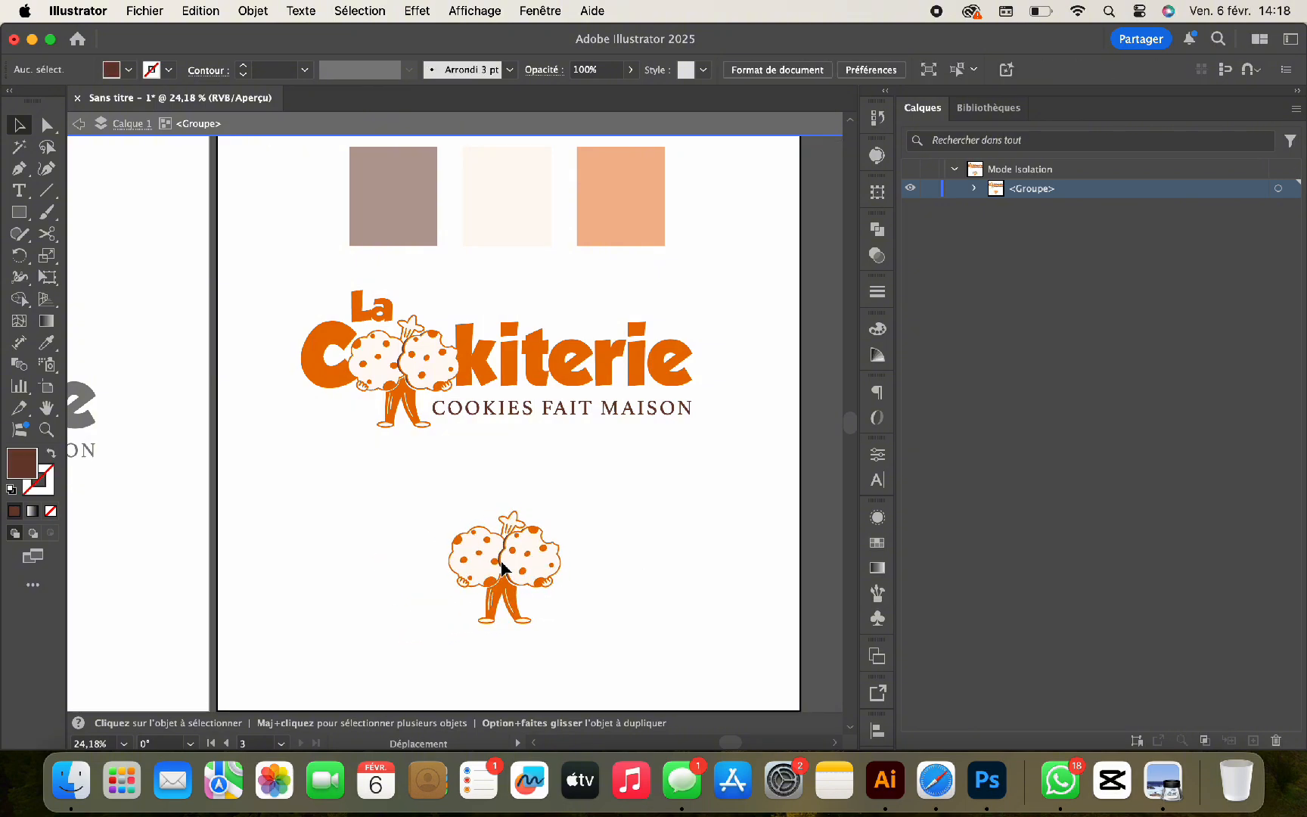
Leave the group's isolation mode and draw a brown circle centred over the cookie character below the logo.
left_click(605, 573)
scroll(609, 575, "down", 1)
double_click(487, 462)
scroll(488, 462, "down", 2)
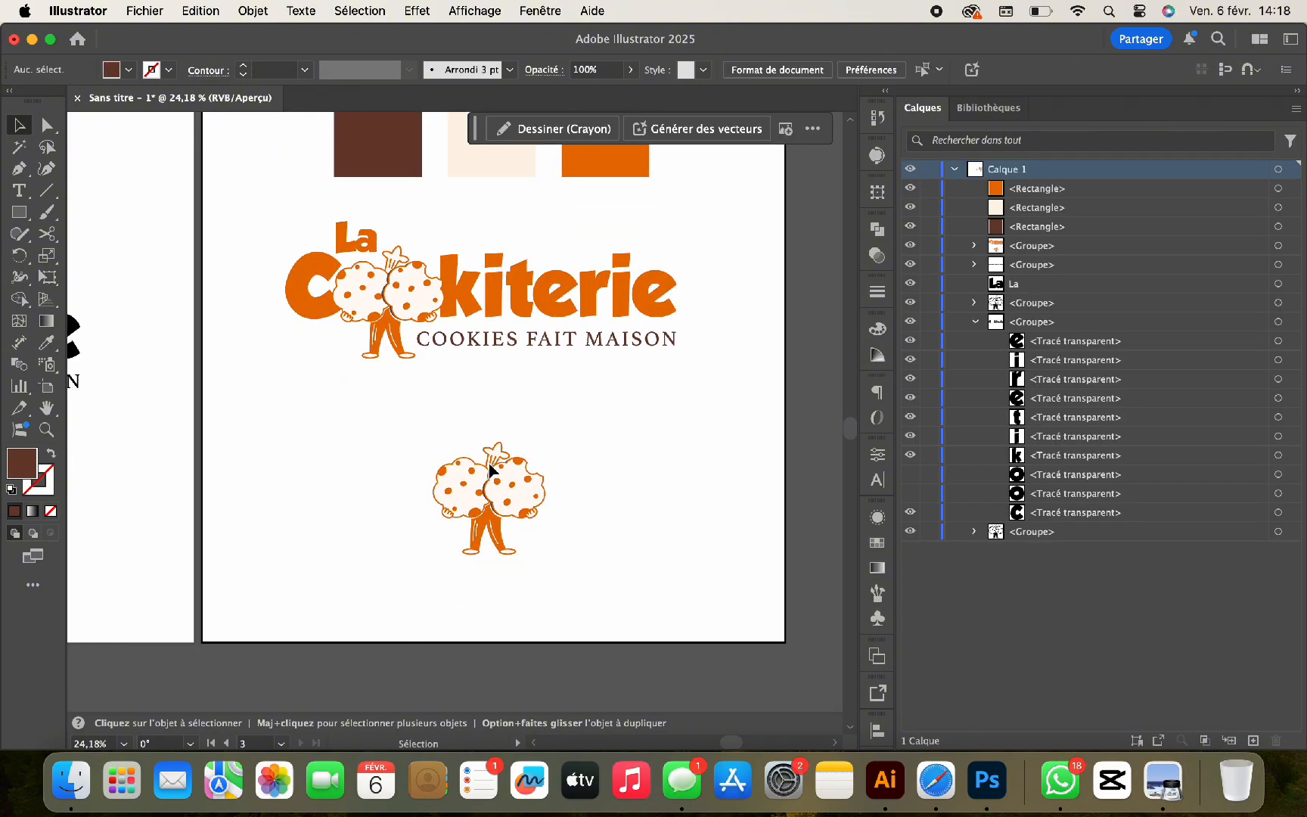
left_click_drag(19, 213, 68, 257)
left_click_drag(399, 409, 587, 607)
left_click_drag(508, 514, 492, 505)
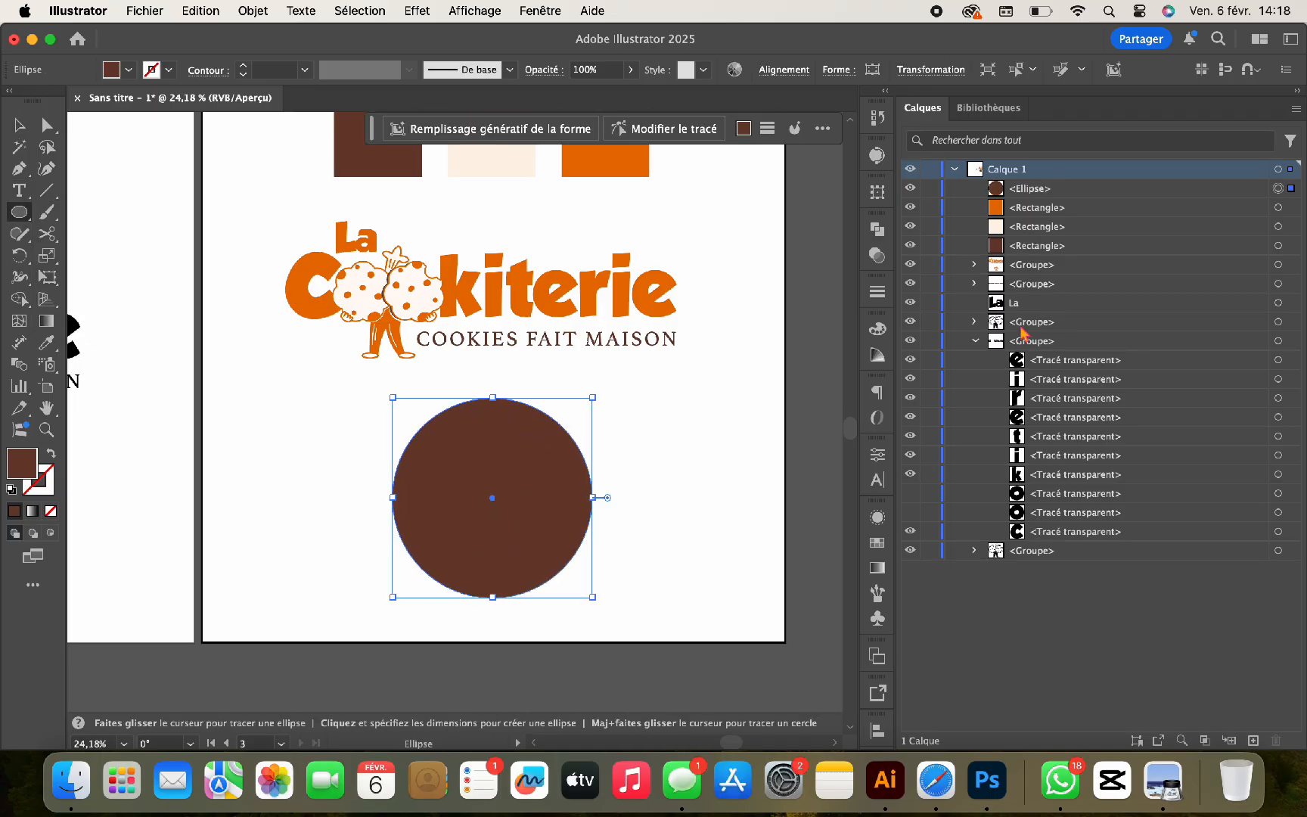
Place the cookie character in front of the circle and give the circle a brown outline with no fill.
left_click(1278, 322)
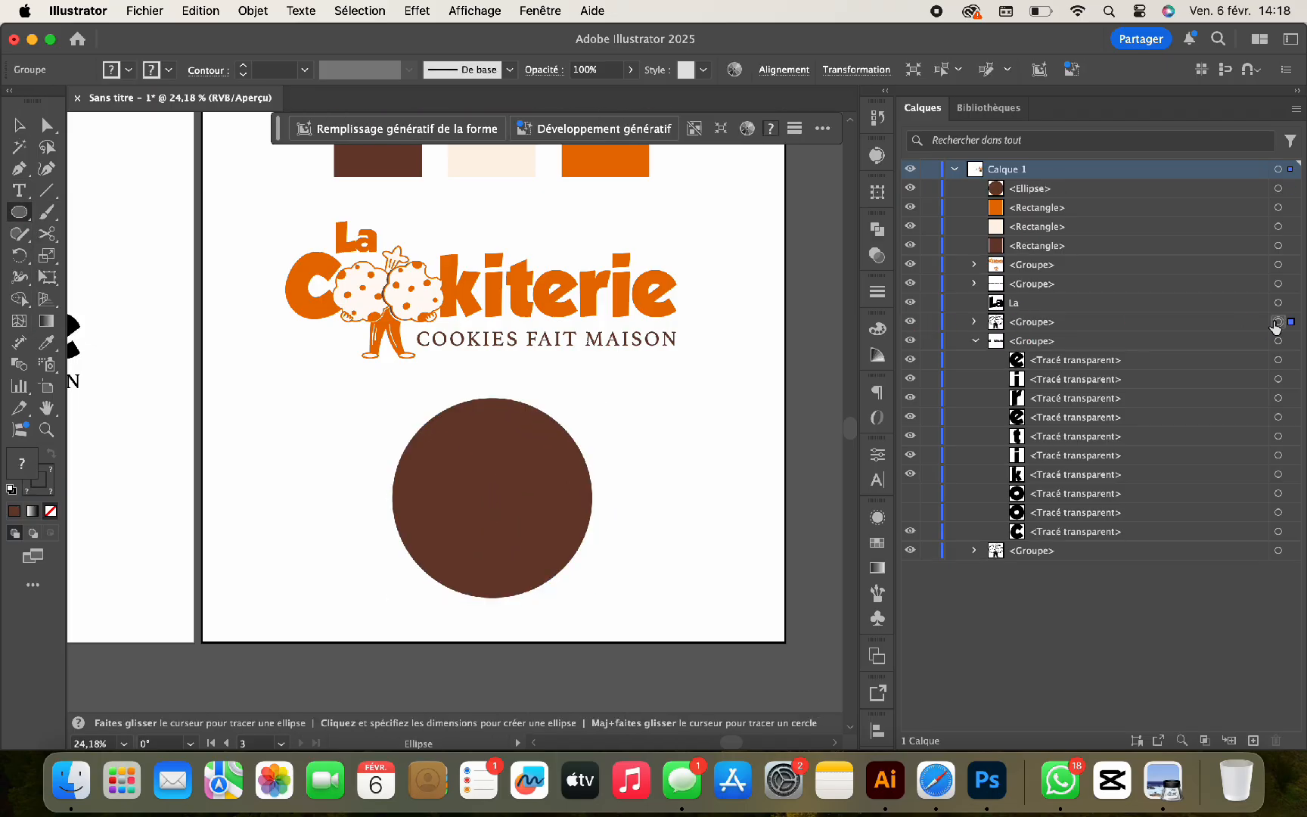
left_click(975, 265)
left_click(994, 322)
left_click(994, 340)
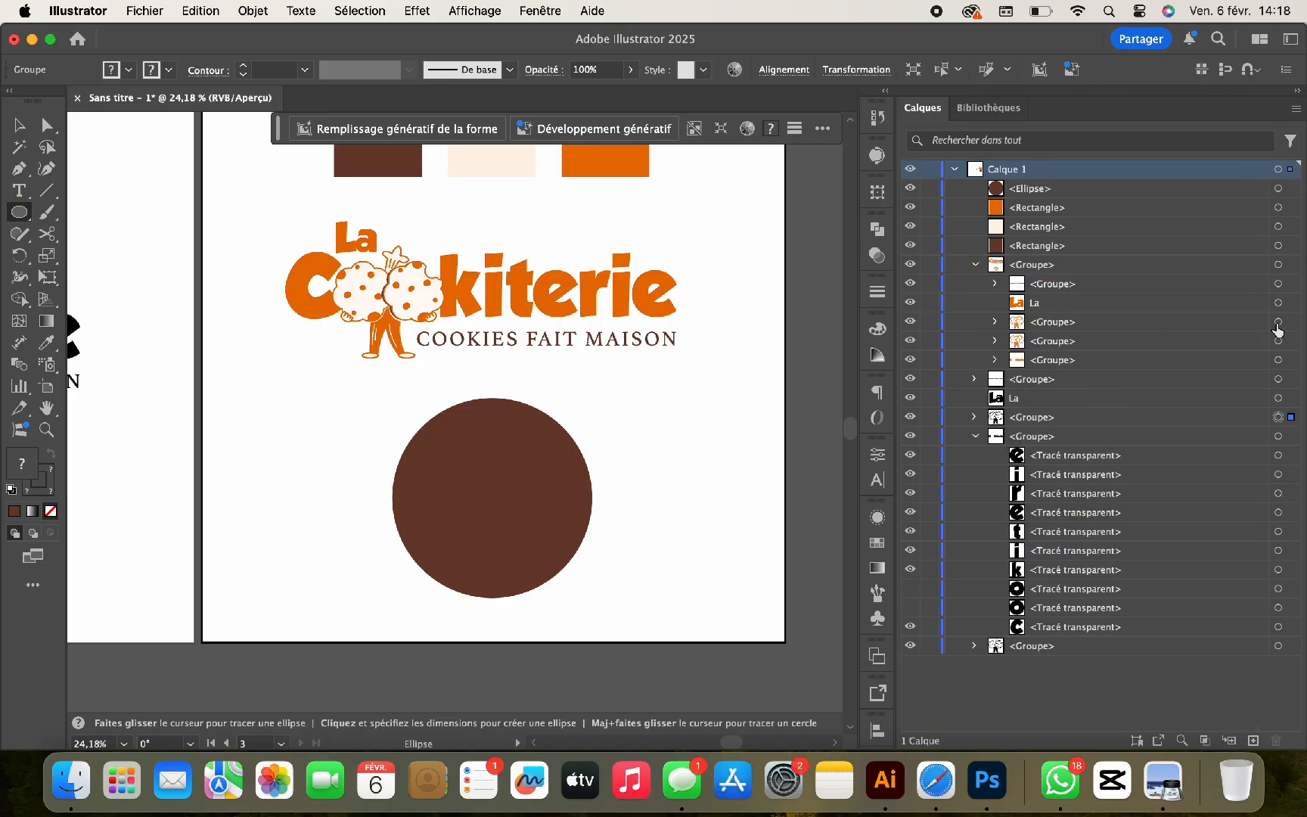
key("ctrl+v")
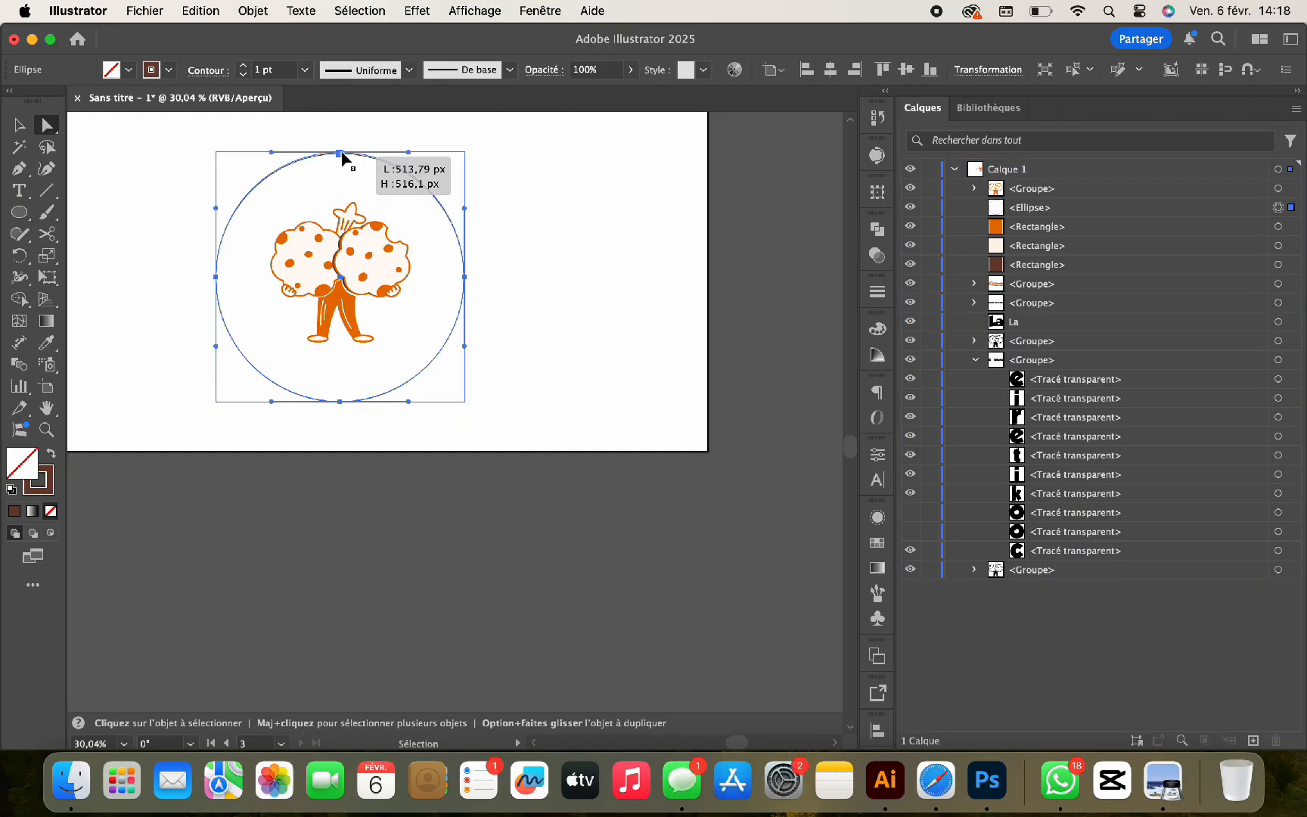
Shrink the circle to fit closely around the cookie character and re-centre it on the character.
left_click_drag(341, 160, 346, 216)
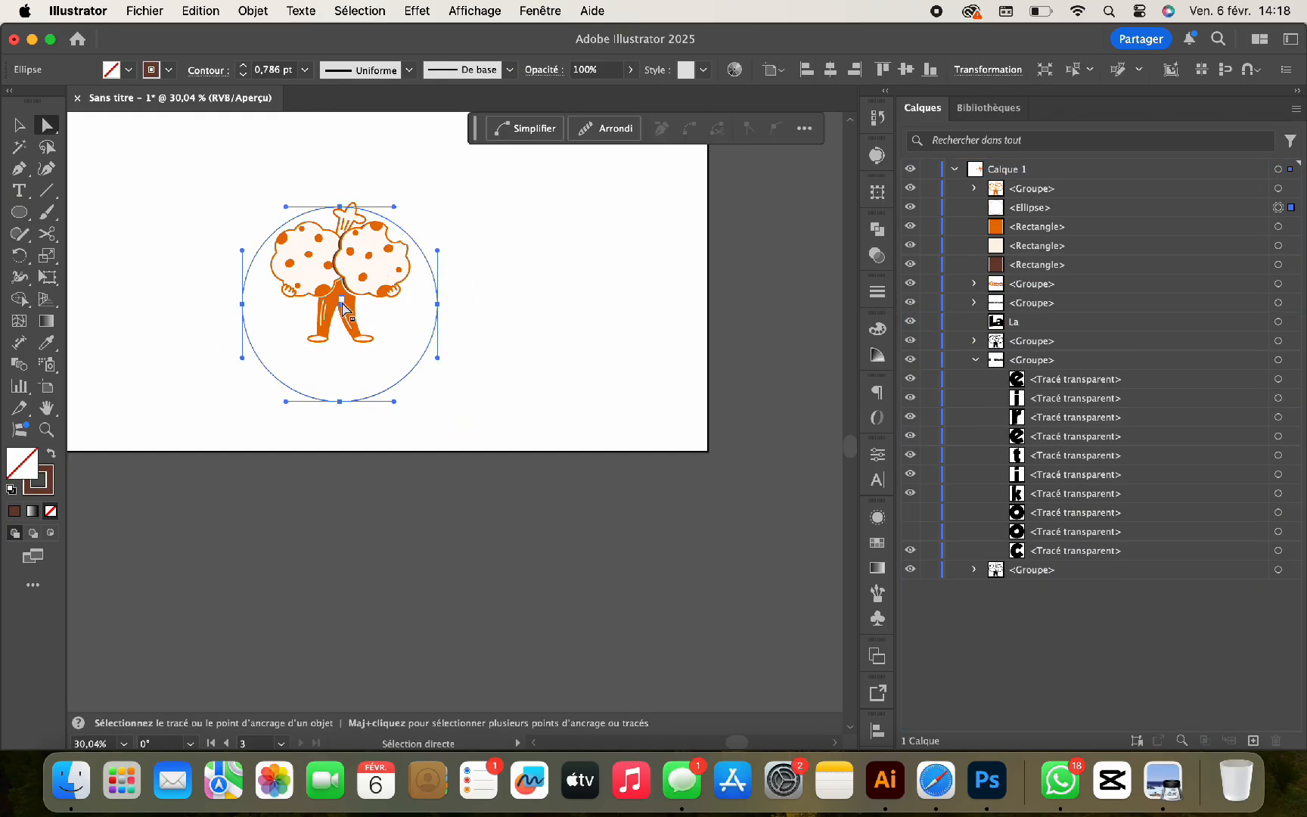
left_click_drag(344, 306, 341, 285)
scroll(341, 279, "up", 3)
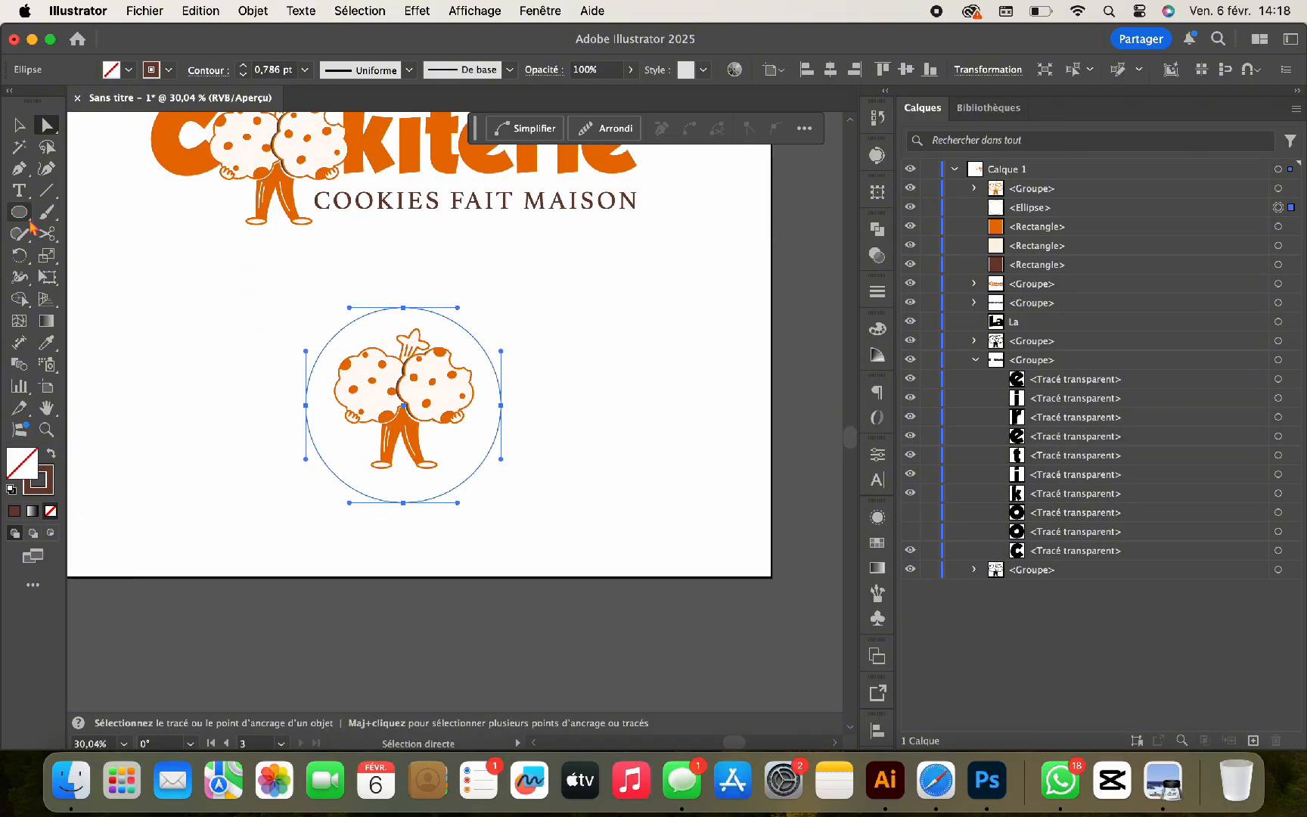
Add the path text "LA COOKITERIE" along the circle around the character.
left_click_drag(19, 190, 80, 231)
left_click(367, 315)
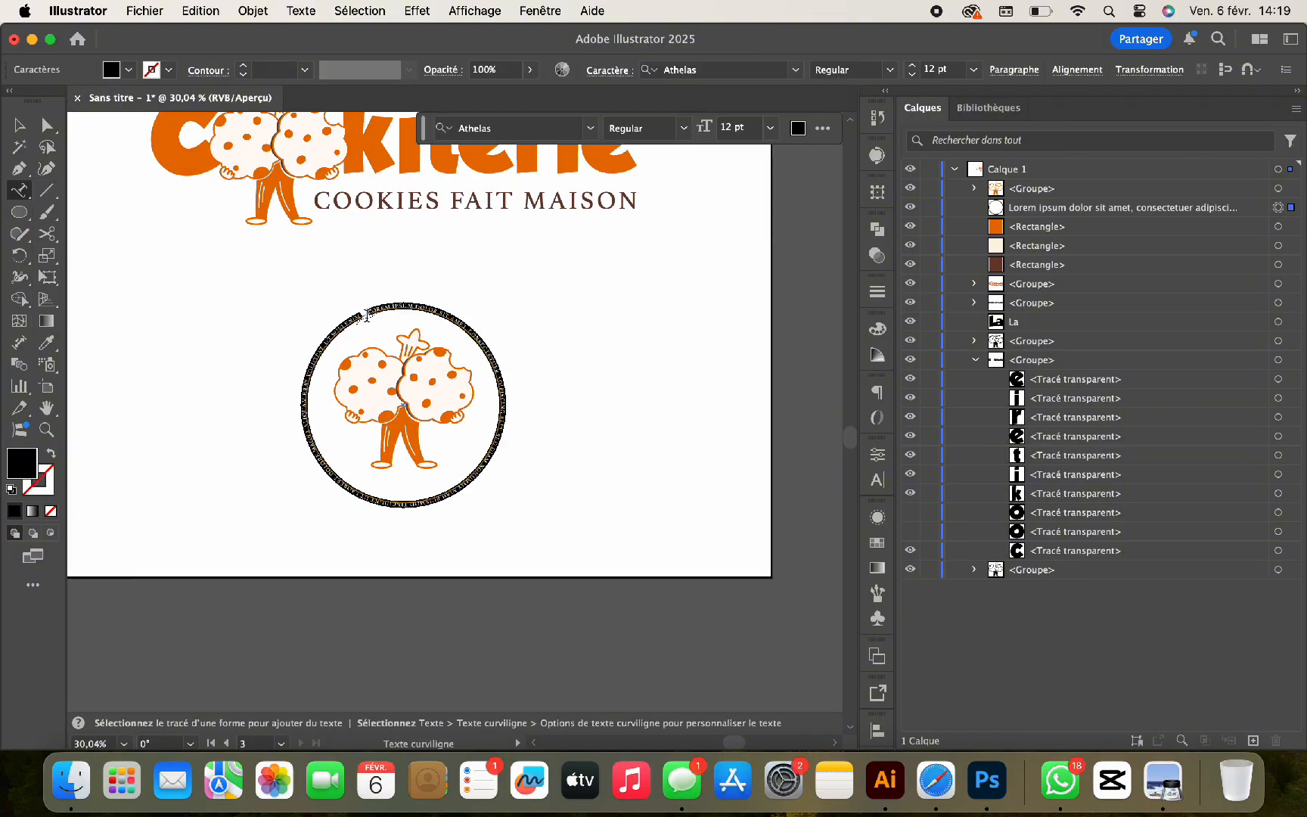
type("L")
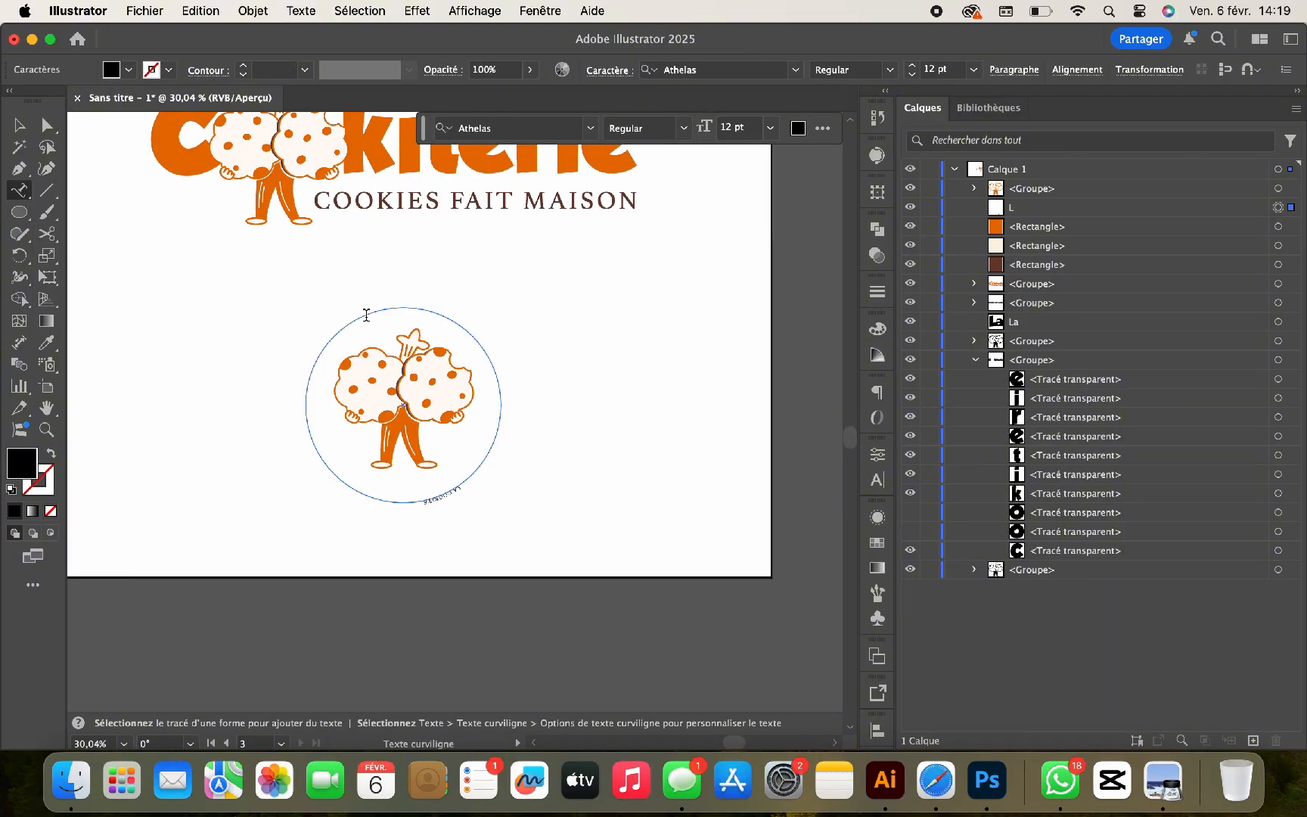
type("A COOKITERIE")
Set the curved "LA COOKITERIE" text in the GROBOLD font at 40 pt.
key("super+a")
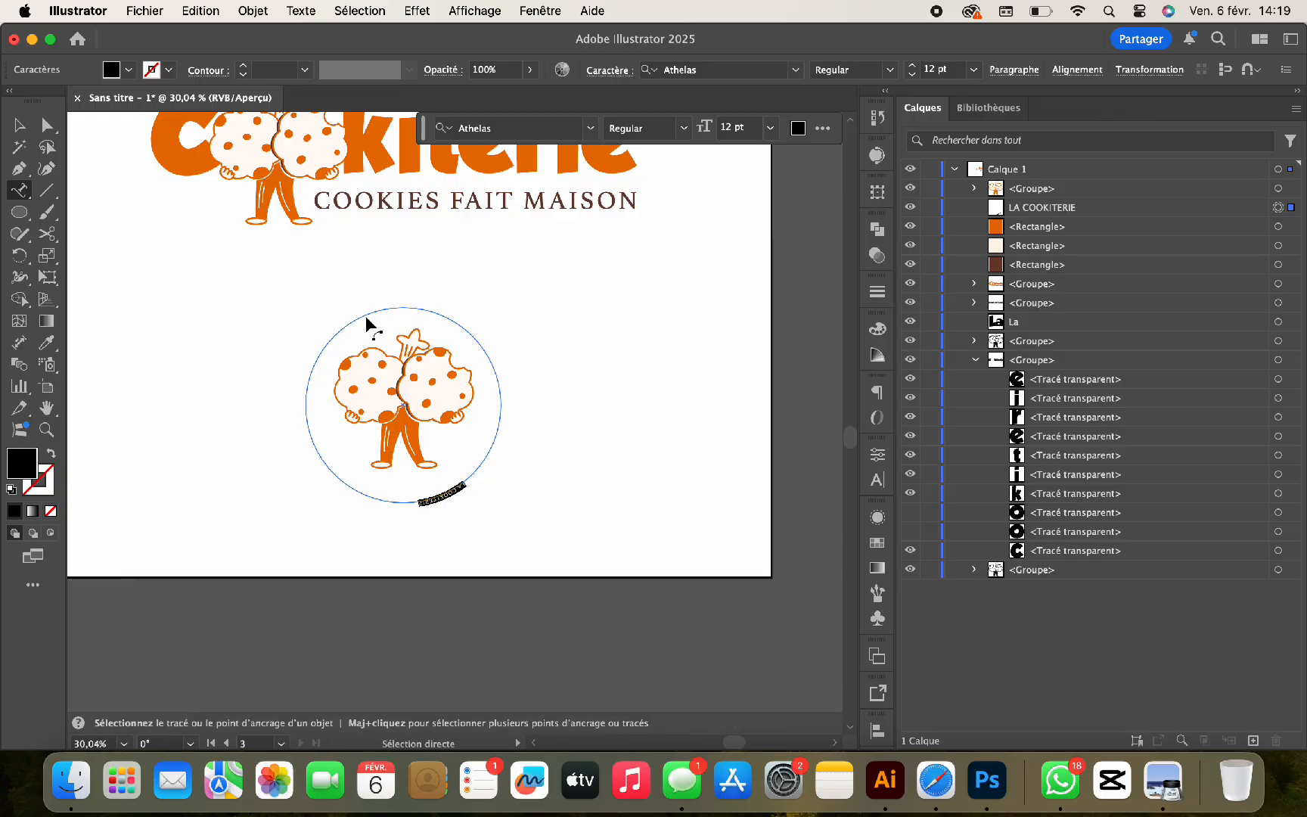
left_click(590, 128)
left_click(585, 277)
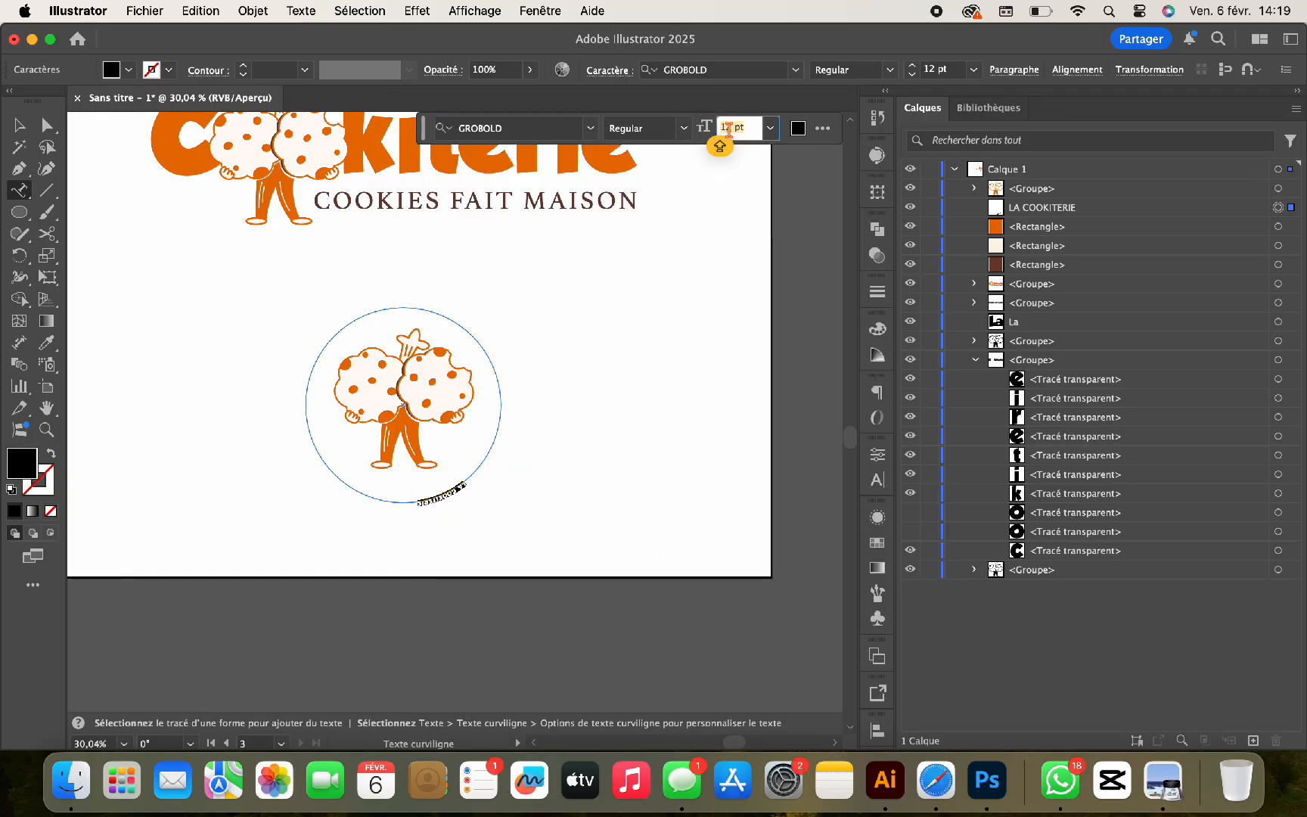
type("15")
key("Return")
scroll(728, 127, "up", 20)
scroll(728, 127, "down", 10)
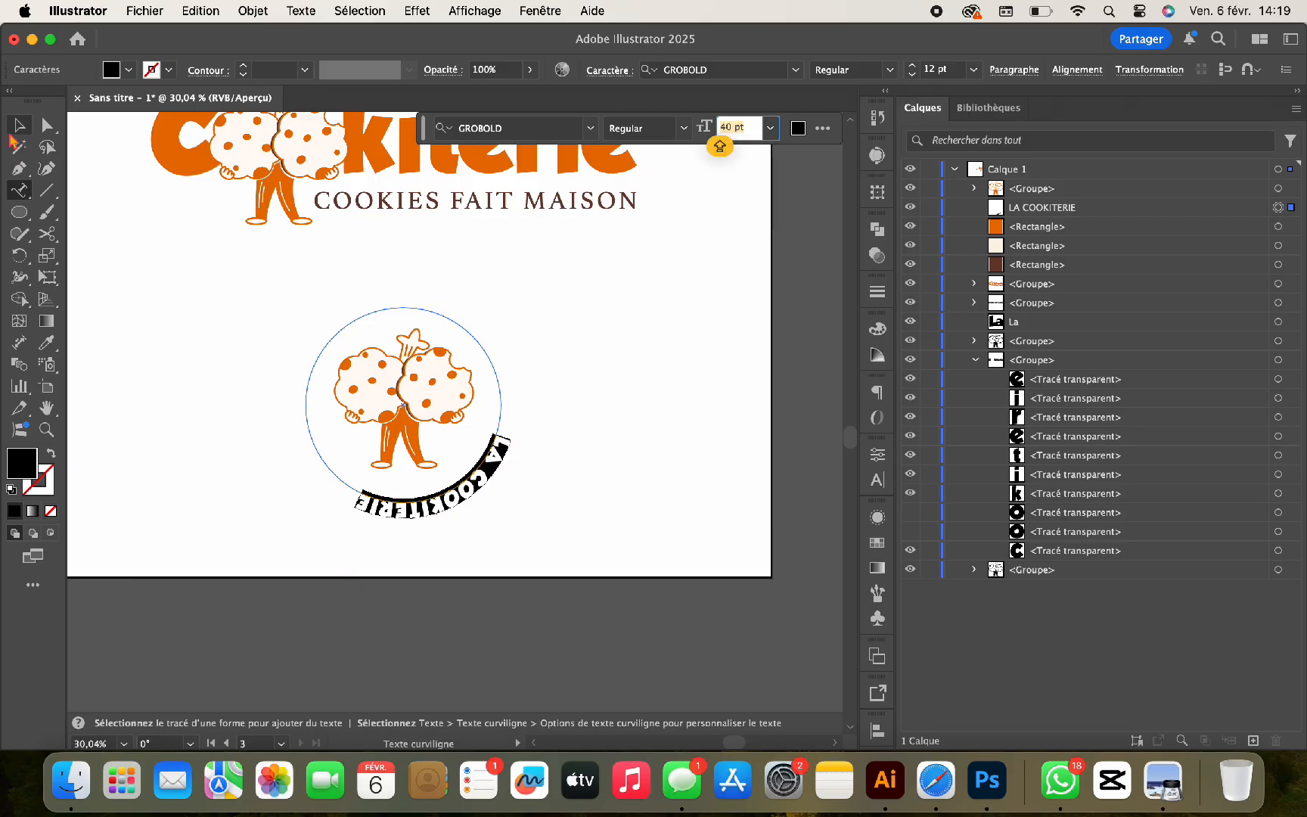
Slide the "LA COOKITERIE" text along the circle until it is centred above the character.
left_click(19, 126)
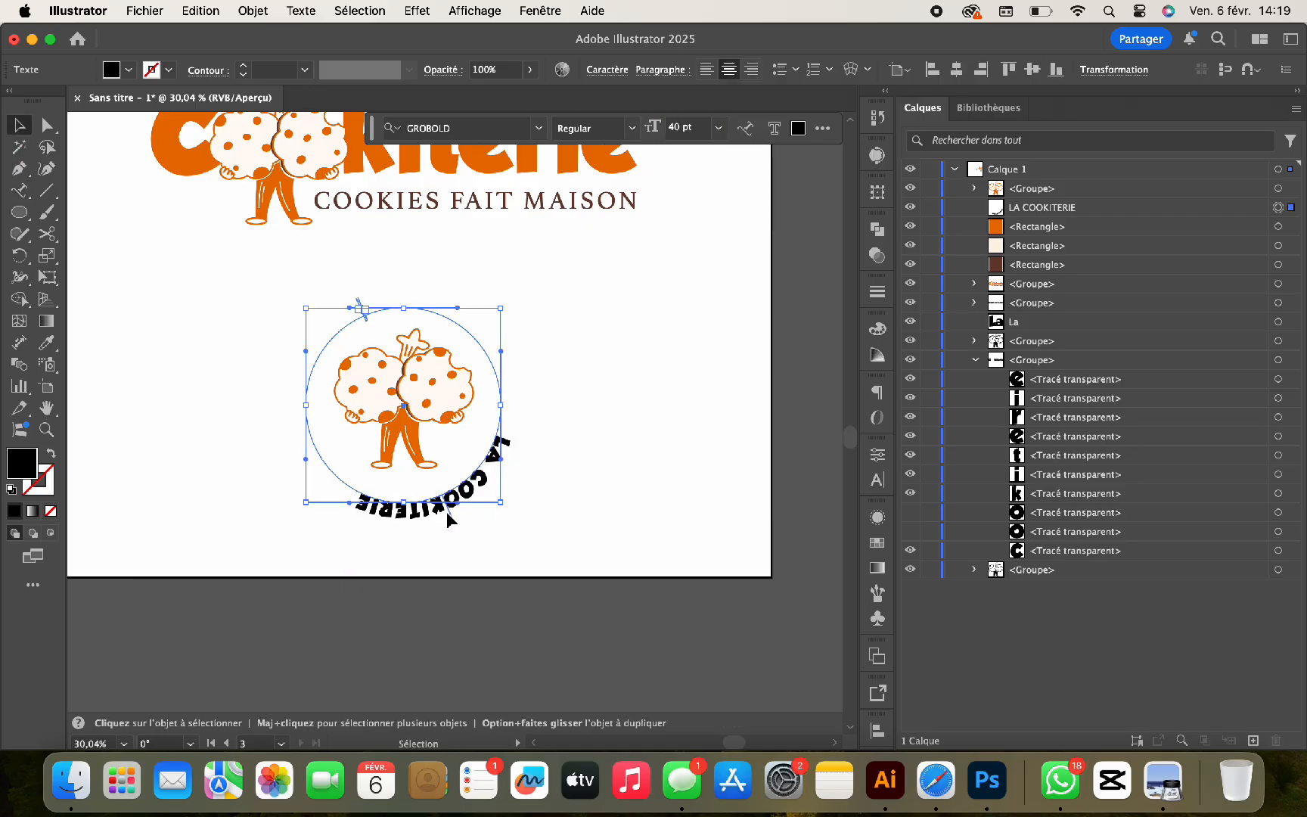
left_click_drag(448, 514, 407, 301)
key("t")
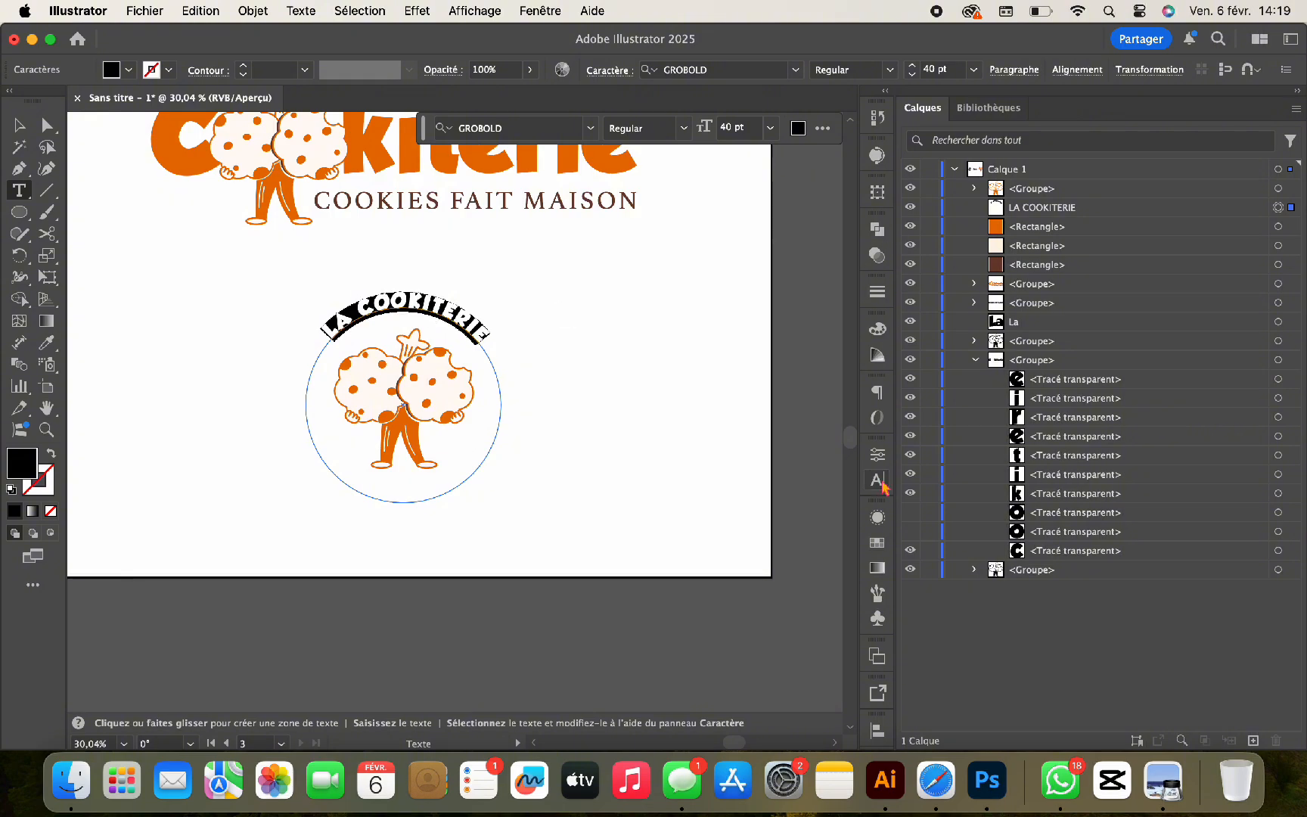
Enlarge the curved "LA COOKITERIE" text to 50 pt and increase its tracking to 200.
left_click(877, 481)
left_click(735, 129)
type("50")
key("Return")
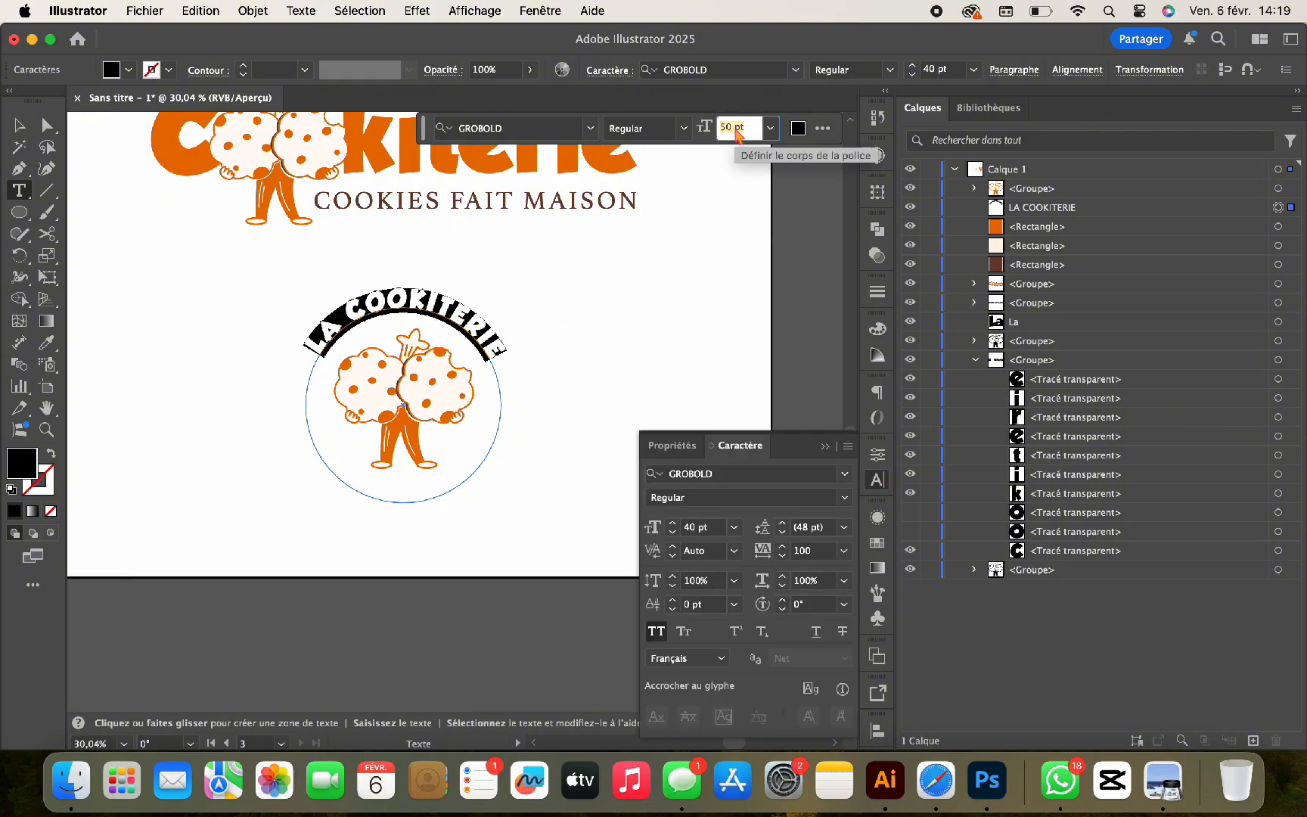
left_click(810, 553)
type("160")
key("Return")
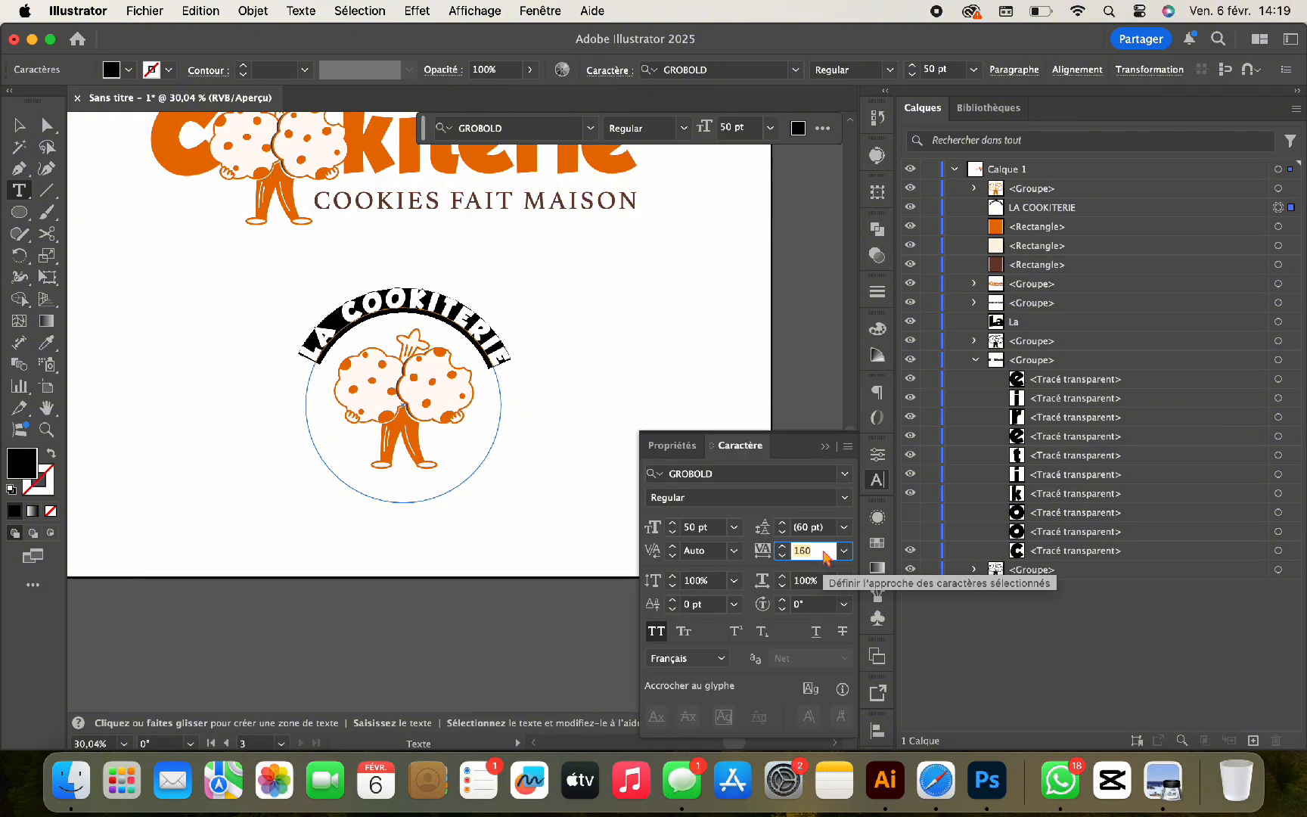
left_click(824, 446)
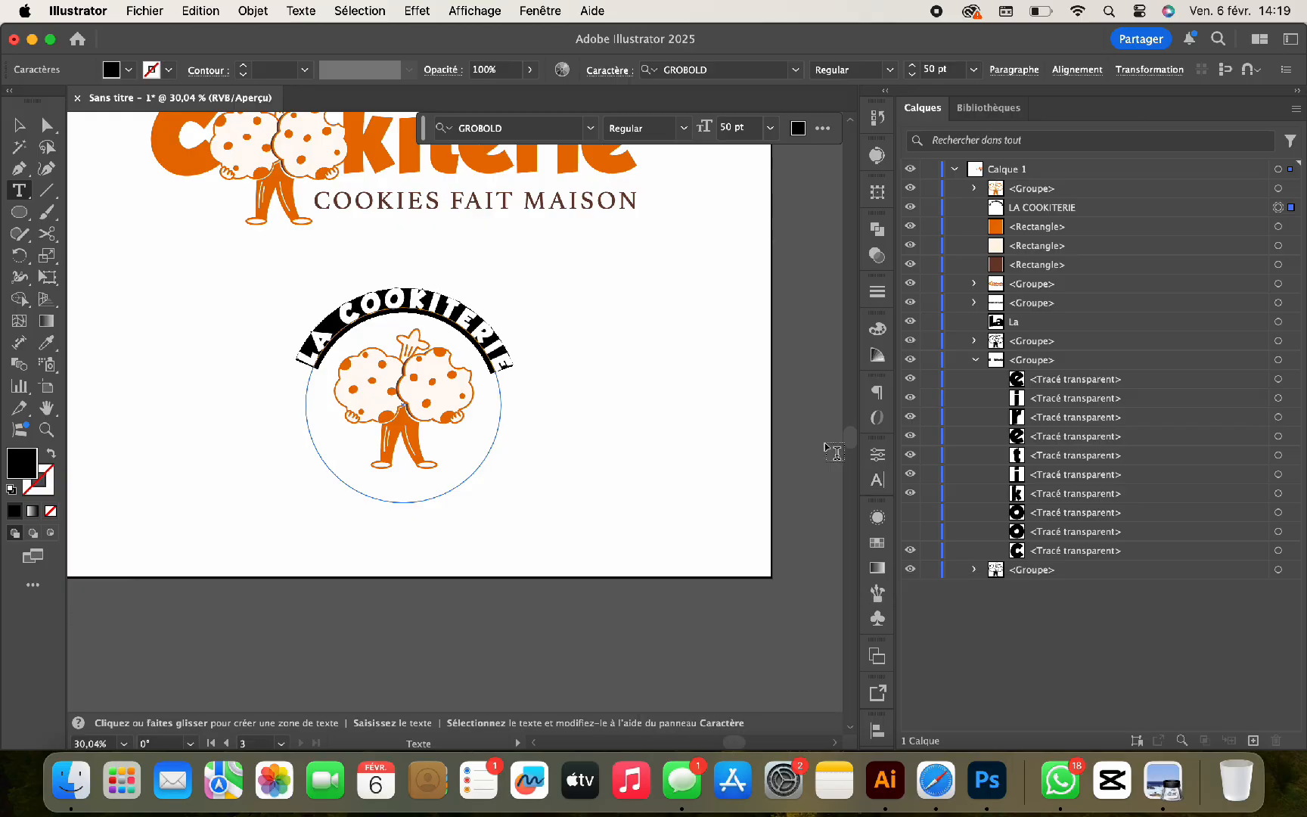
Colour the curved "LA COOKITERIE" text with the brown sampled from the palette square.
scroll(190, 358, "up", 1)
key("Escape")
scroll(484, 261, "up", 5)
key("i")
left_click(307, 178)
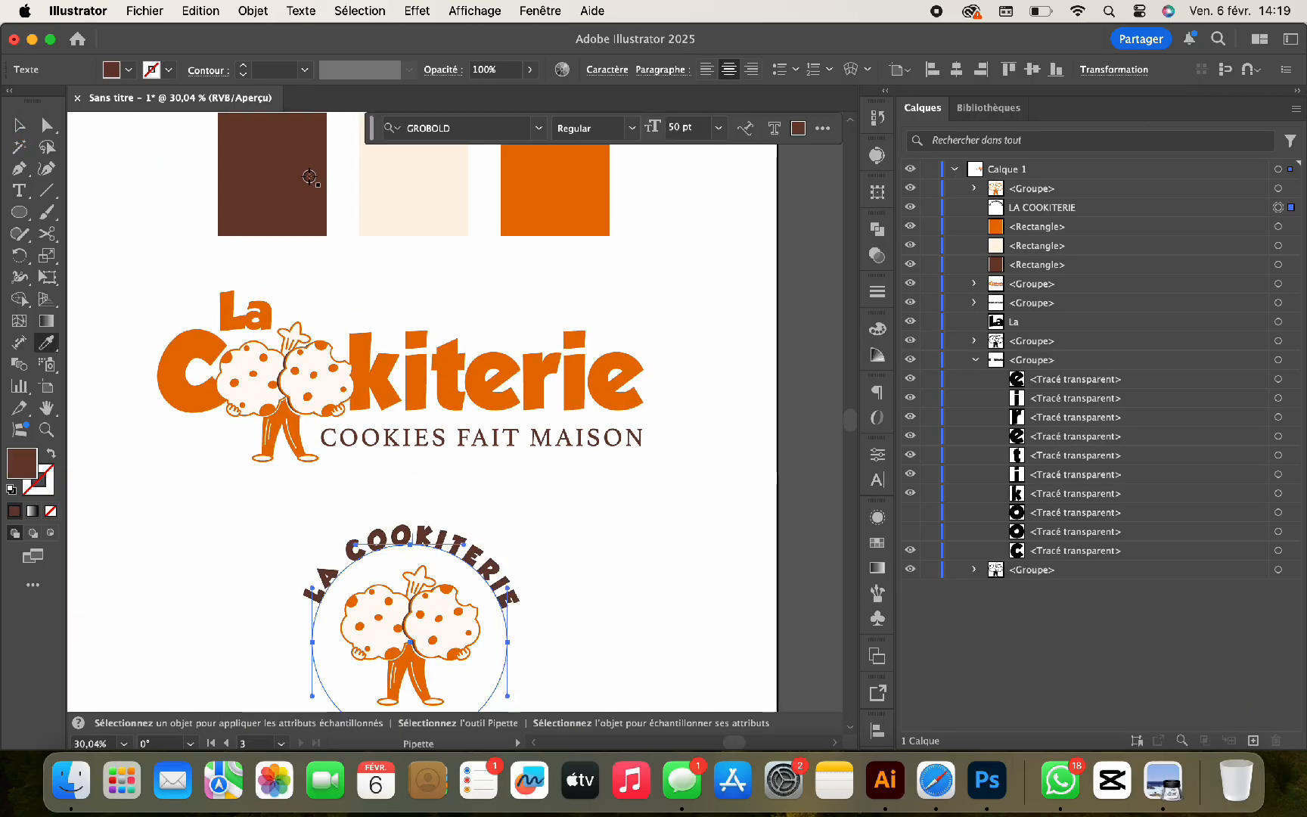
Duplicate the curved "LA COOKITERIE" text in place on top of the original.
left_click(19, 127)
double_click(457, 539)
scroll(457, 540, "down", 3)
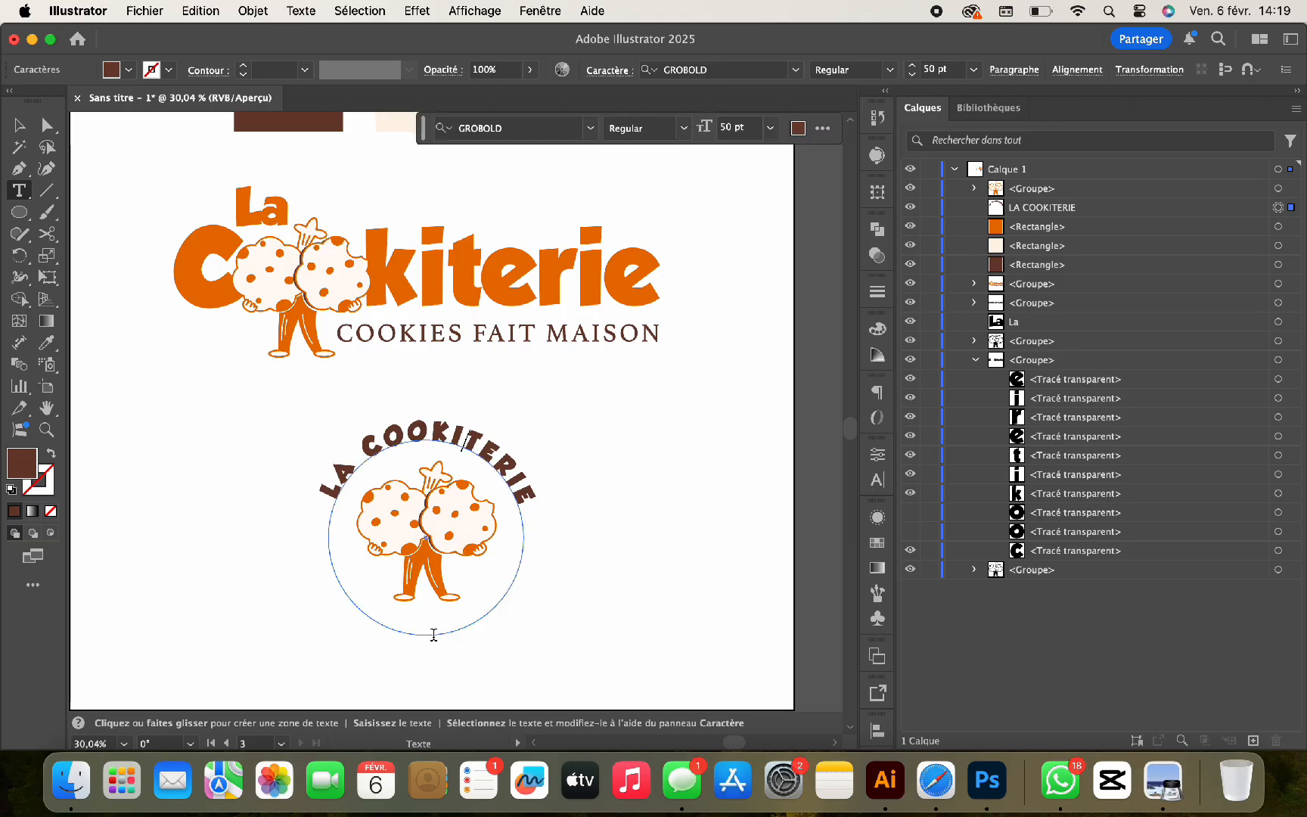
left_click(1278, 207)
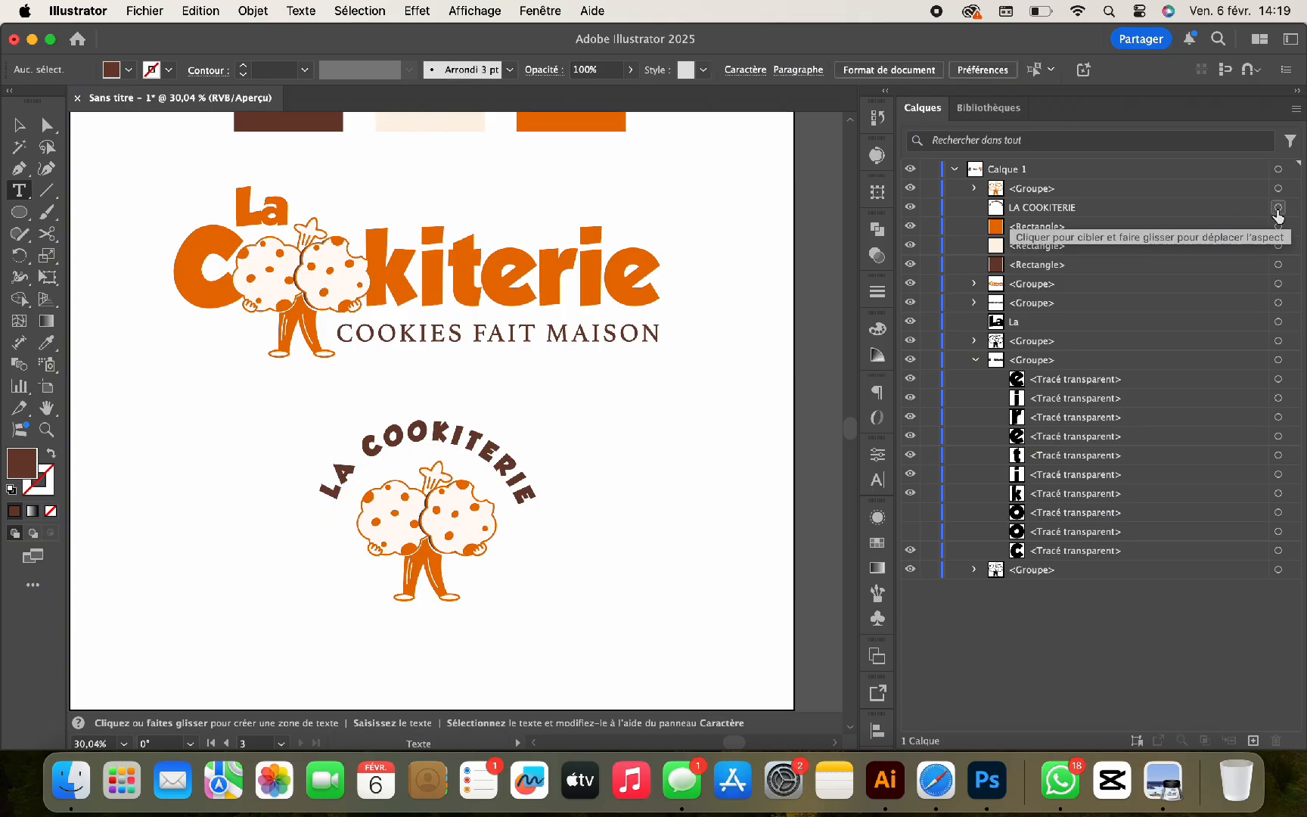
key("super+z")
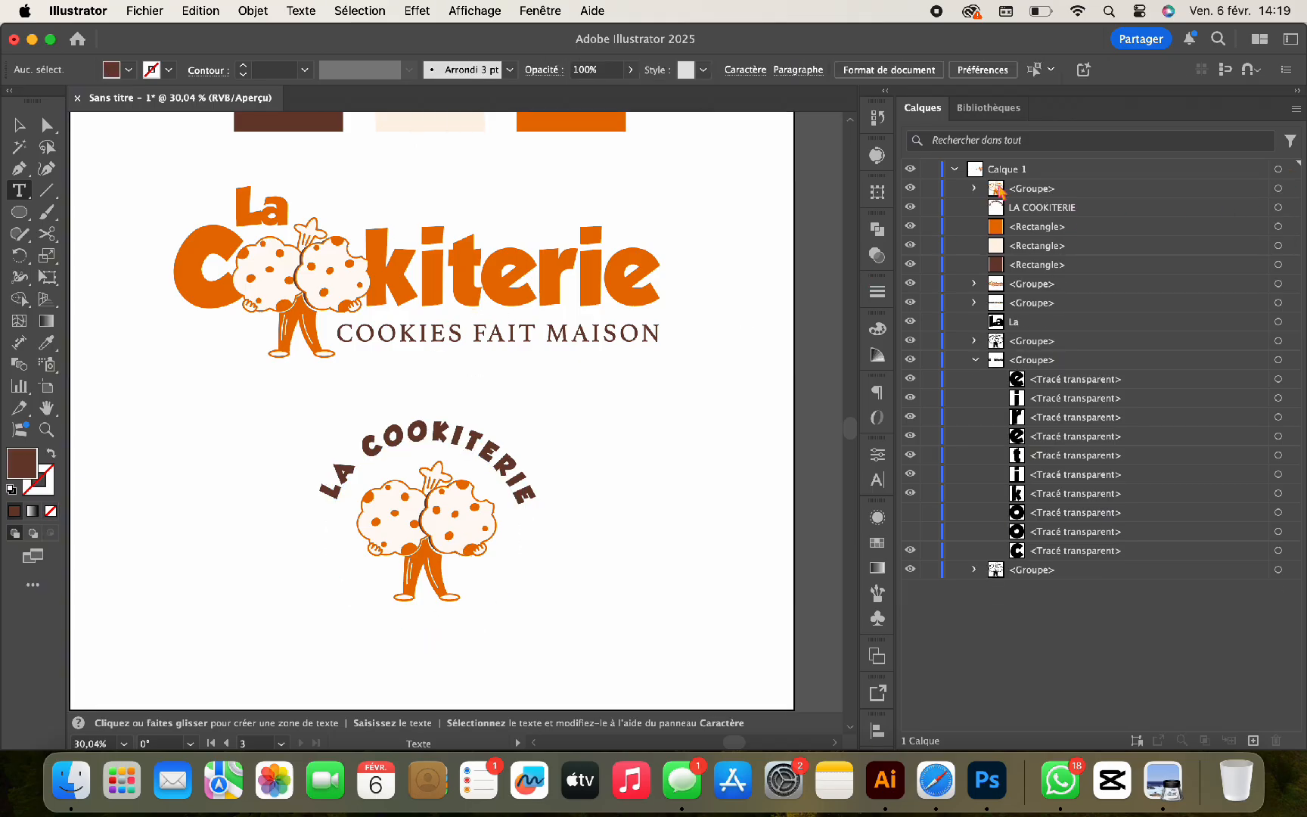
left_click(1279, 209)
key("super+shift+v")
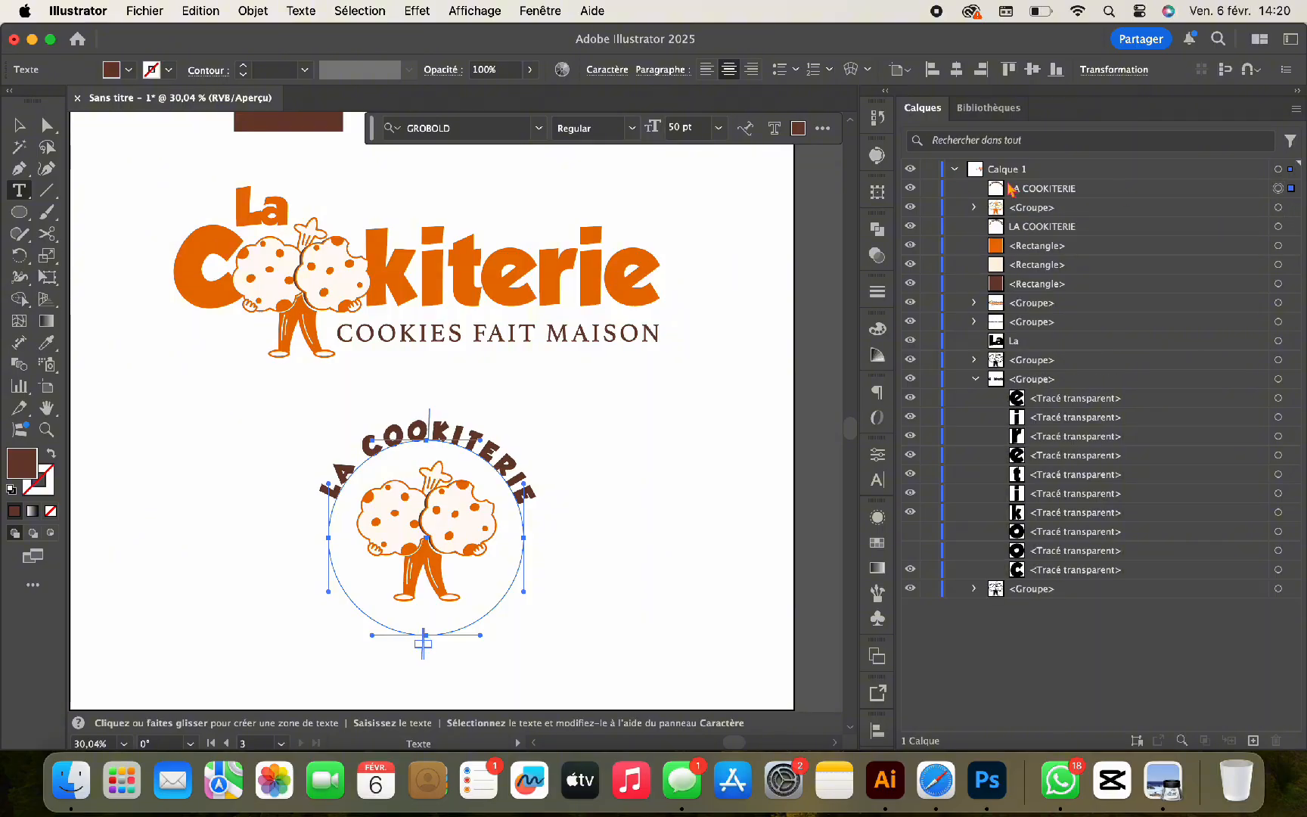
Hide the original curved text and replace the duplicate's wording with "COOKIES FAIT MAISON".
left_click(428, 423)
key("super+a")
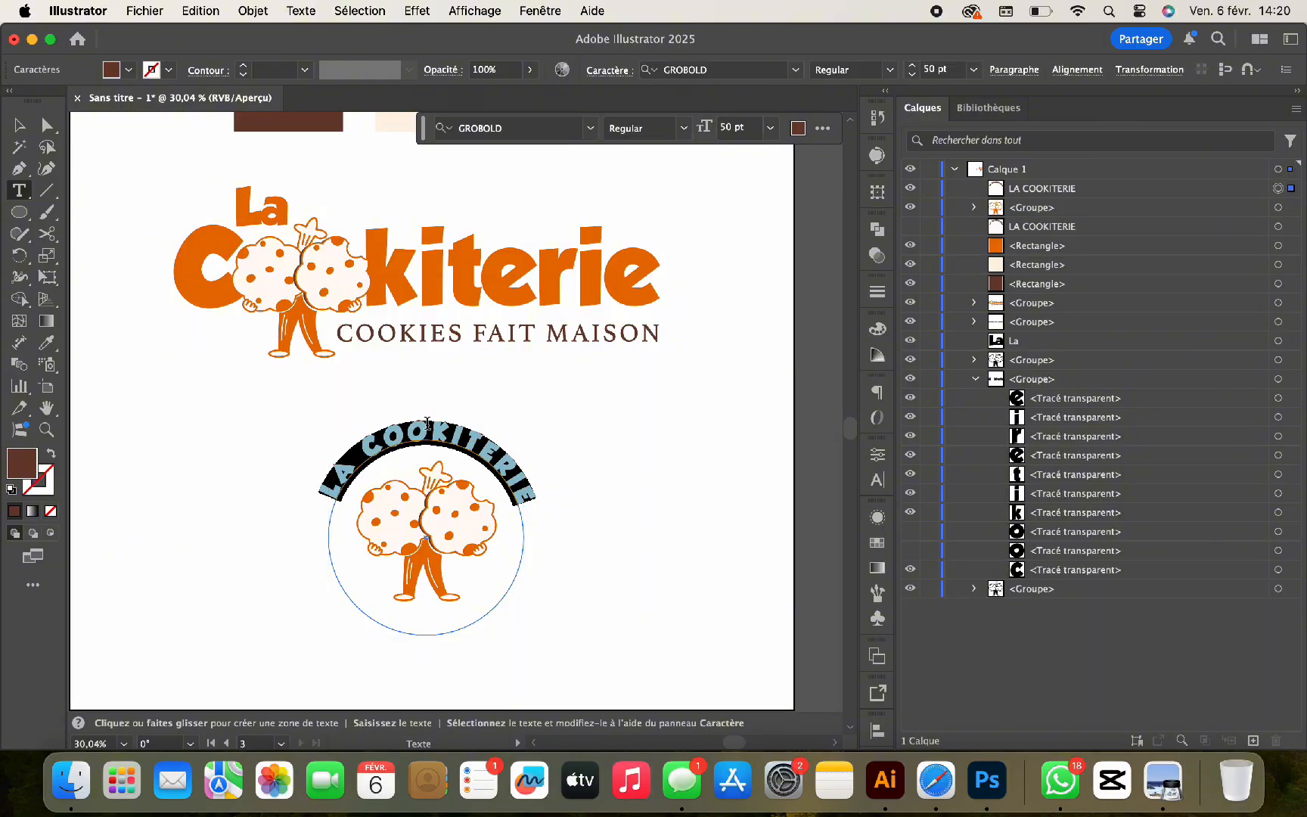
type("c")
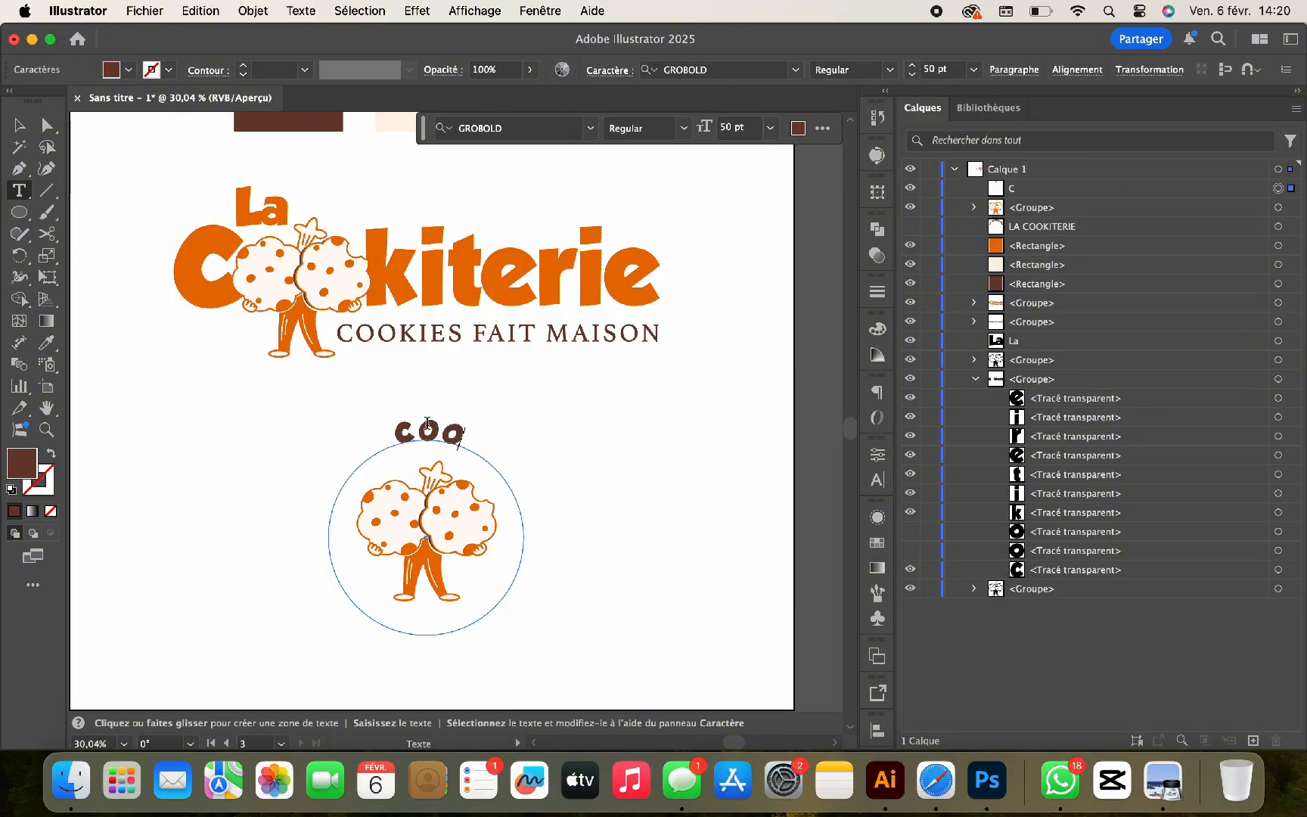
type("OOKIES FAIT MAISON")
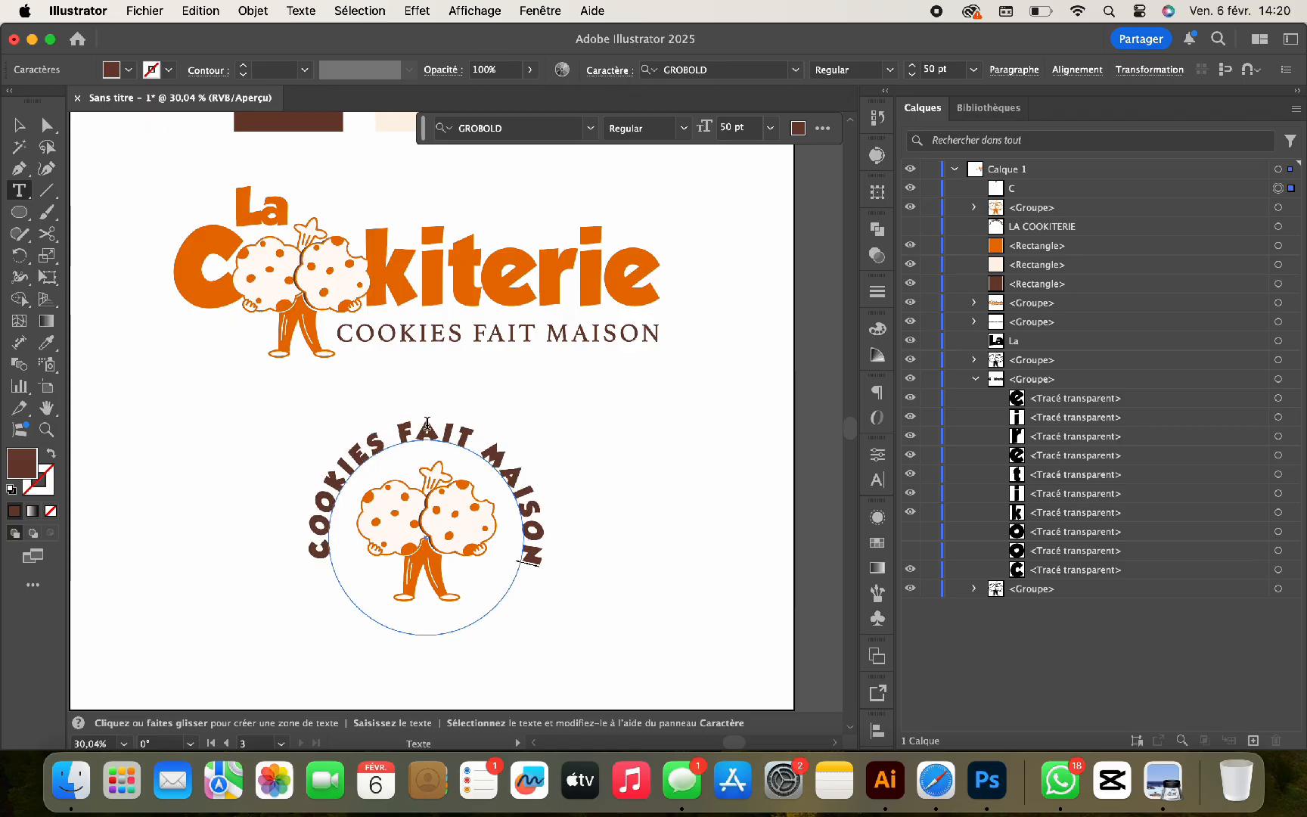
Set the curved "COOKIES FAIT MAISON" text in Athelas at 30 pt with a tracking of 100.
key("super+a")
left_click(590, 128)
left_click(604, 255)
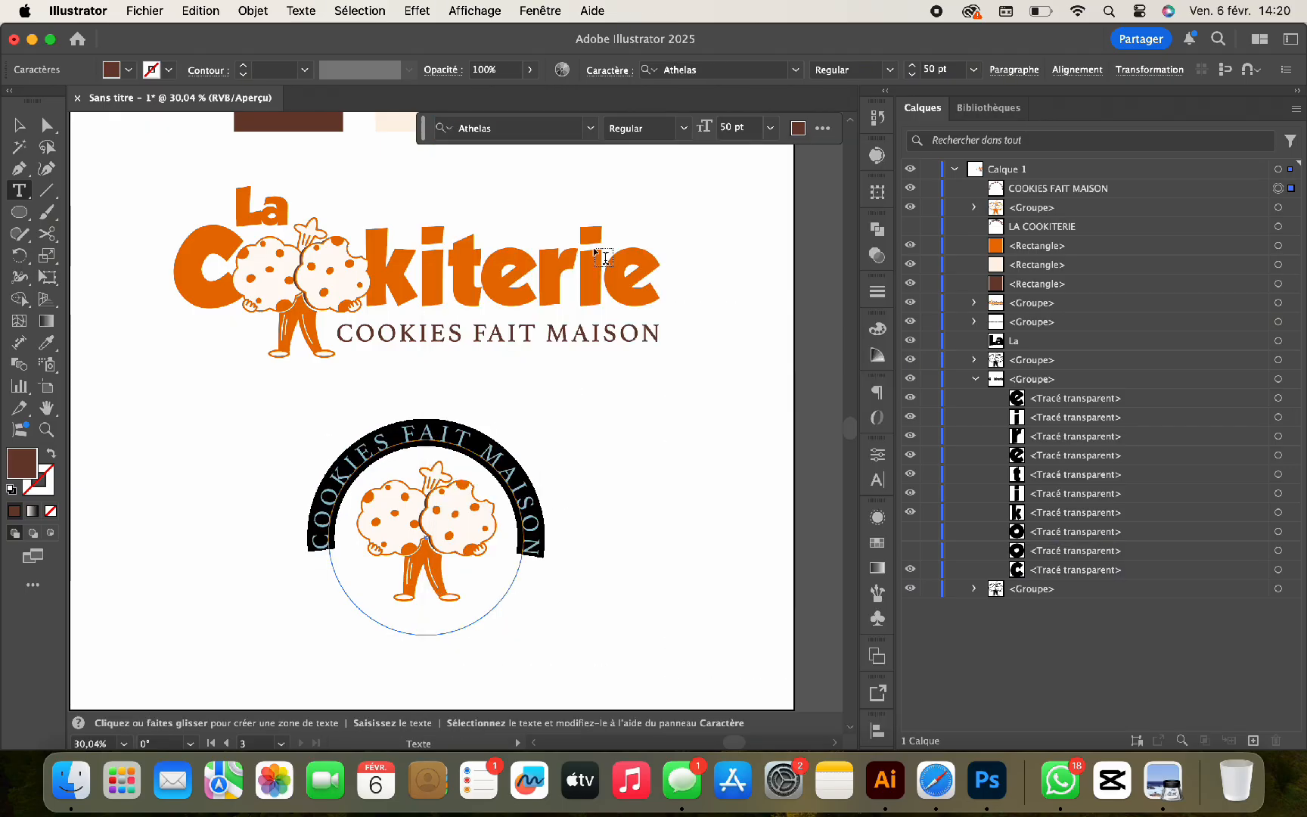
key("shift+Down")
key("shift+Down")
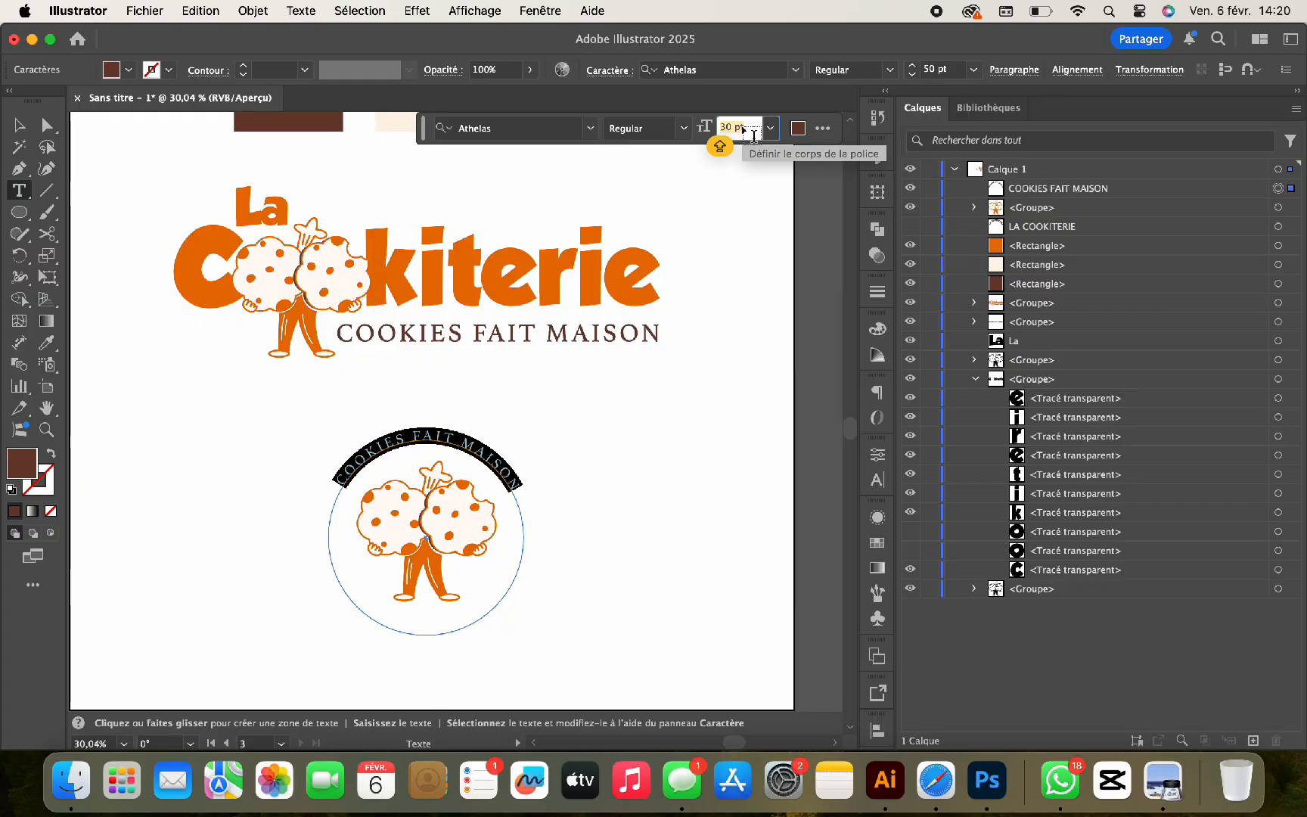
left_click(878, 480)
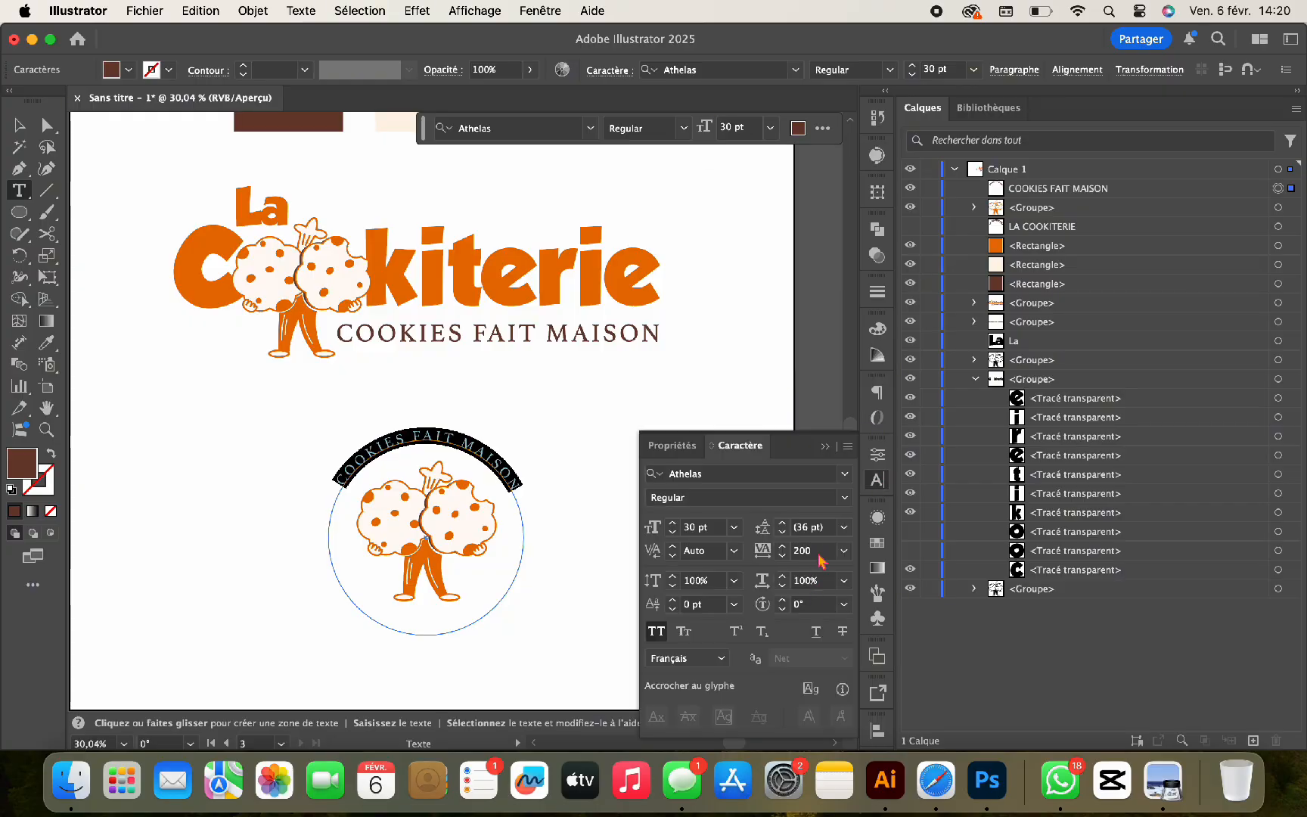
left_click(811, 551)
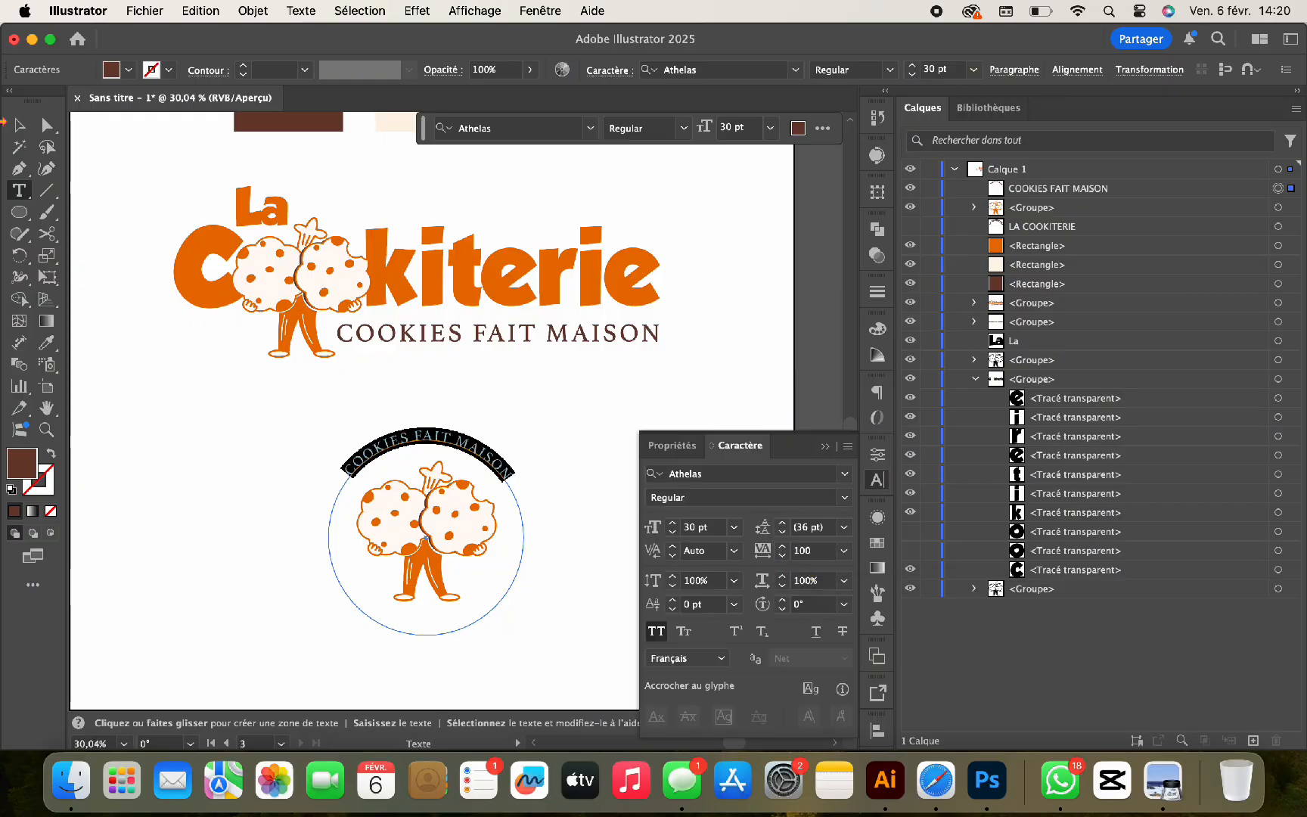
key("Escape")
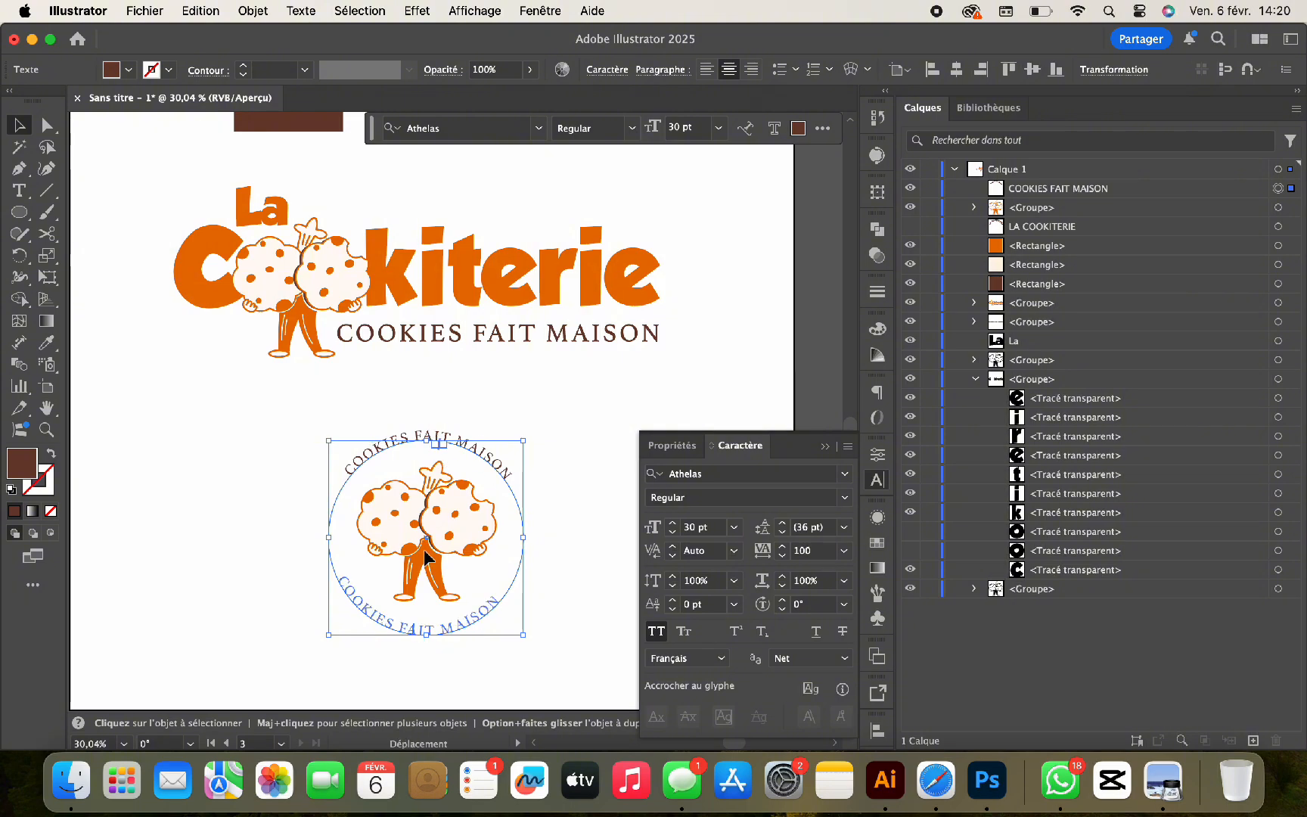
Flip the "COOKIES FAIT MAISON" text to the inside of the circle, centred along its lower arc below the character's feet.
left_click_drag(425, 556, 426, 556)
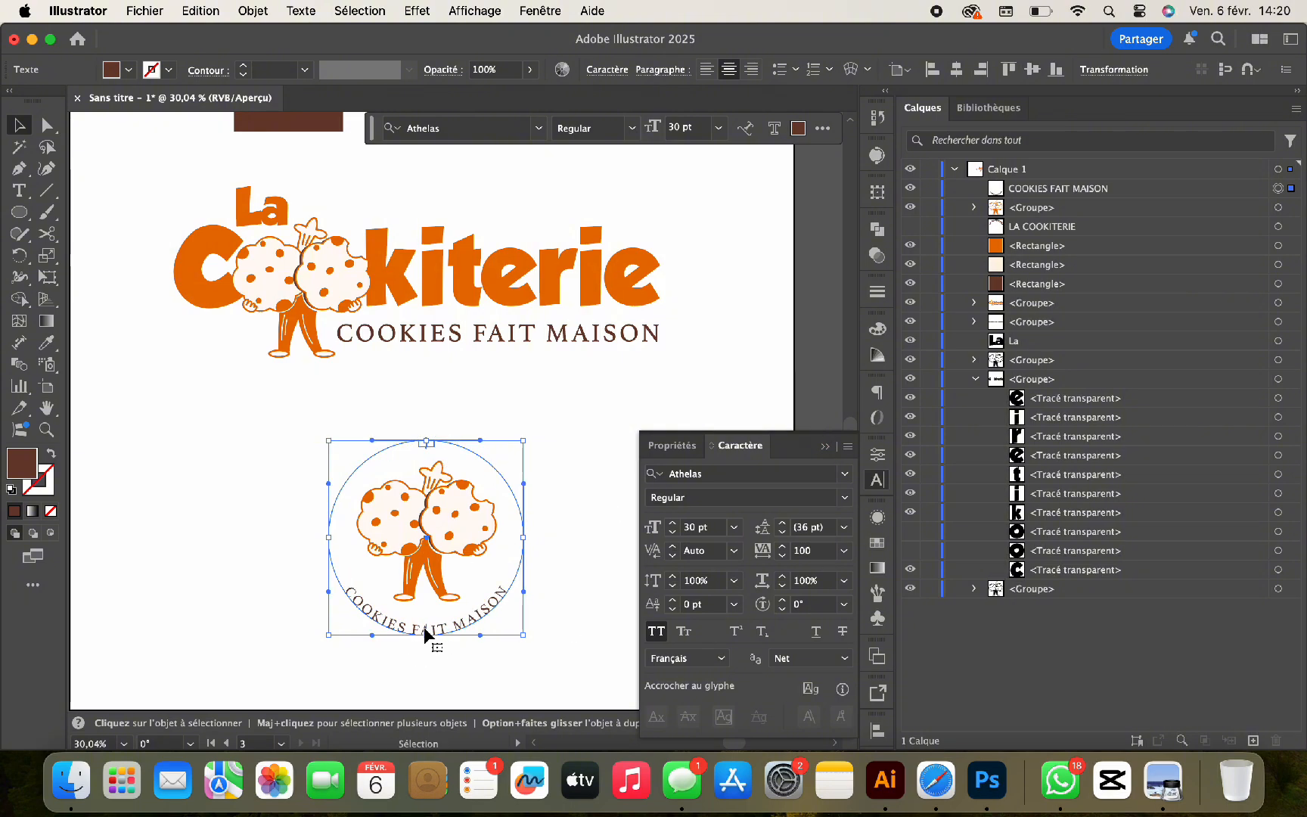
scroll(429, 634, "up", 6)
mouse_move(433, 579)
left_mouse_down()
mouse_move(417, 627)
mouse_move(428, 604)
left_mouse_up()
left_click(443, 651)
scroll(443, 651, "down", 4)
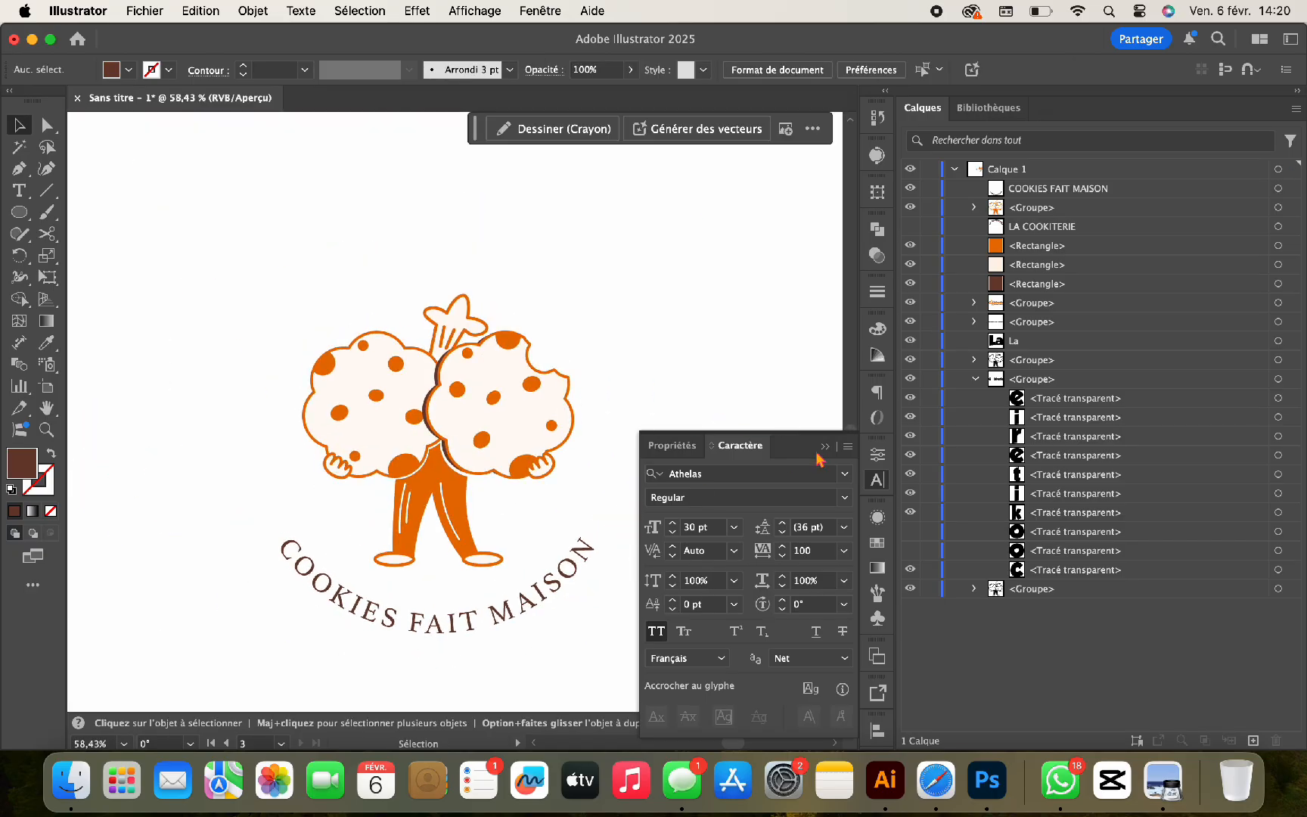
Show the hidden "LA COOKITERIE" text again and move the curved tagline slightly down.
left_click(823, 447)
left_click(910, 226)
left_click(533, 600)
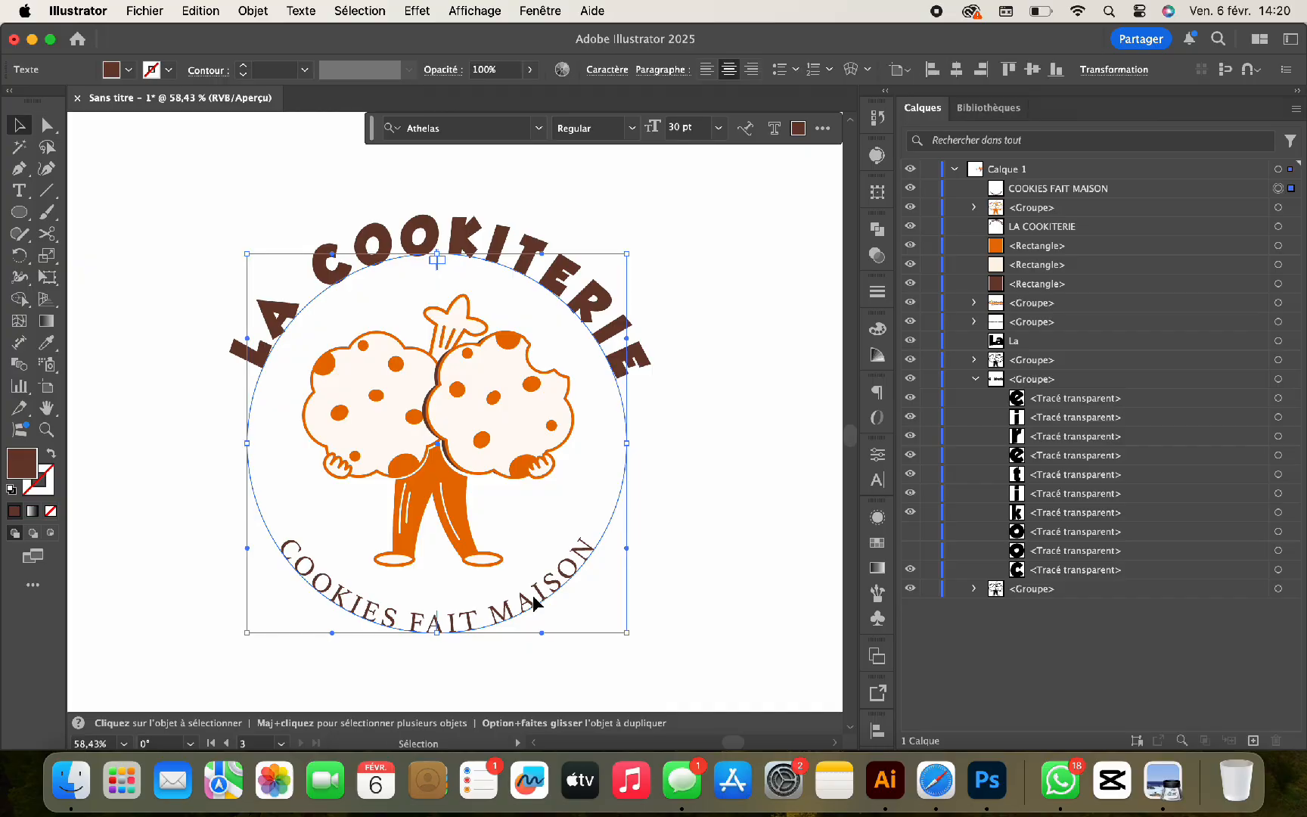
left_click_drag(533, 600, 534, 607)
scroll(535, 607, "down", 4)
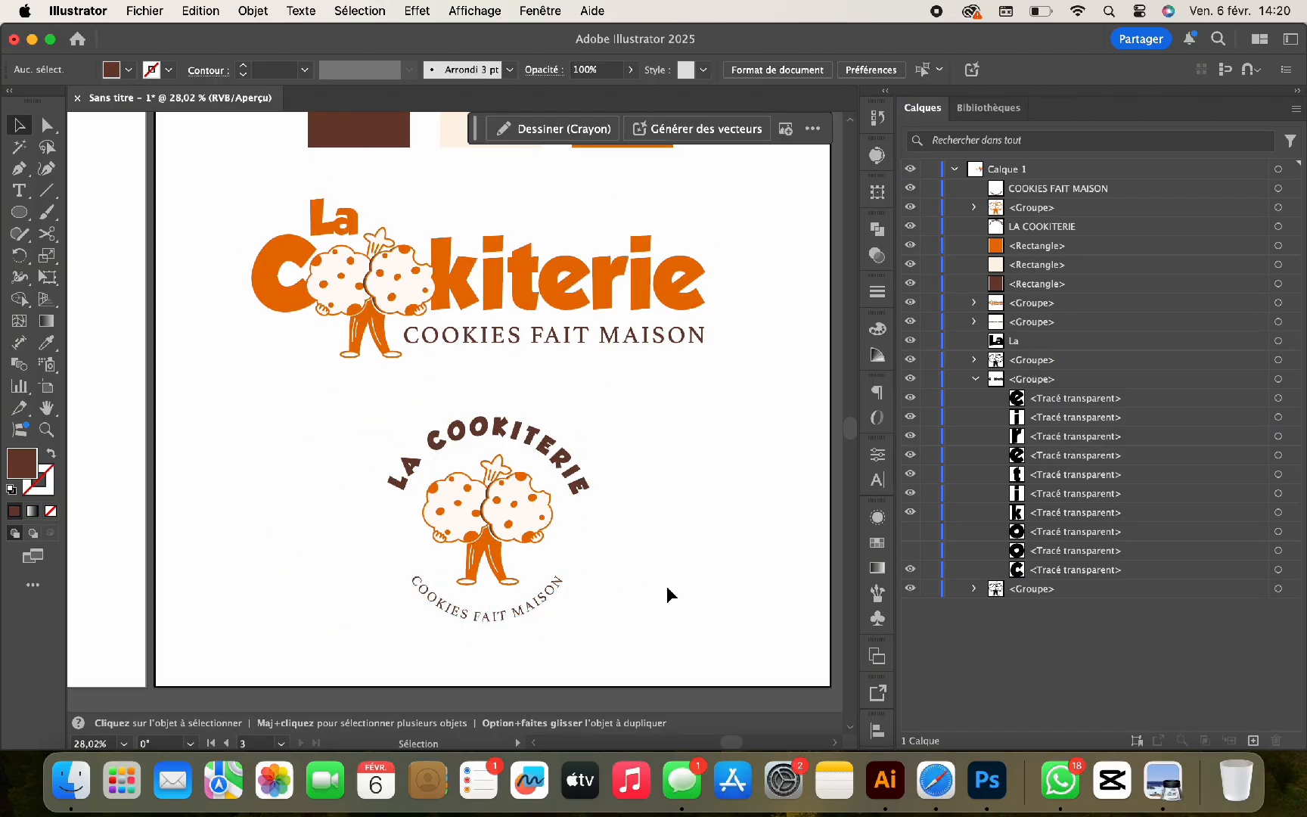
Bring the curved tagline slightly back up towards the character and select all parts of the emblem to check them.
key("a")
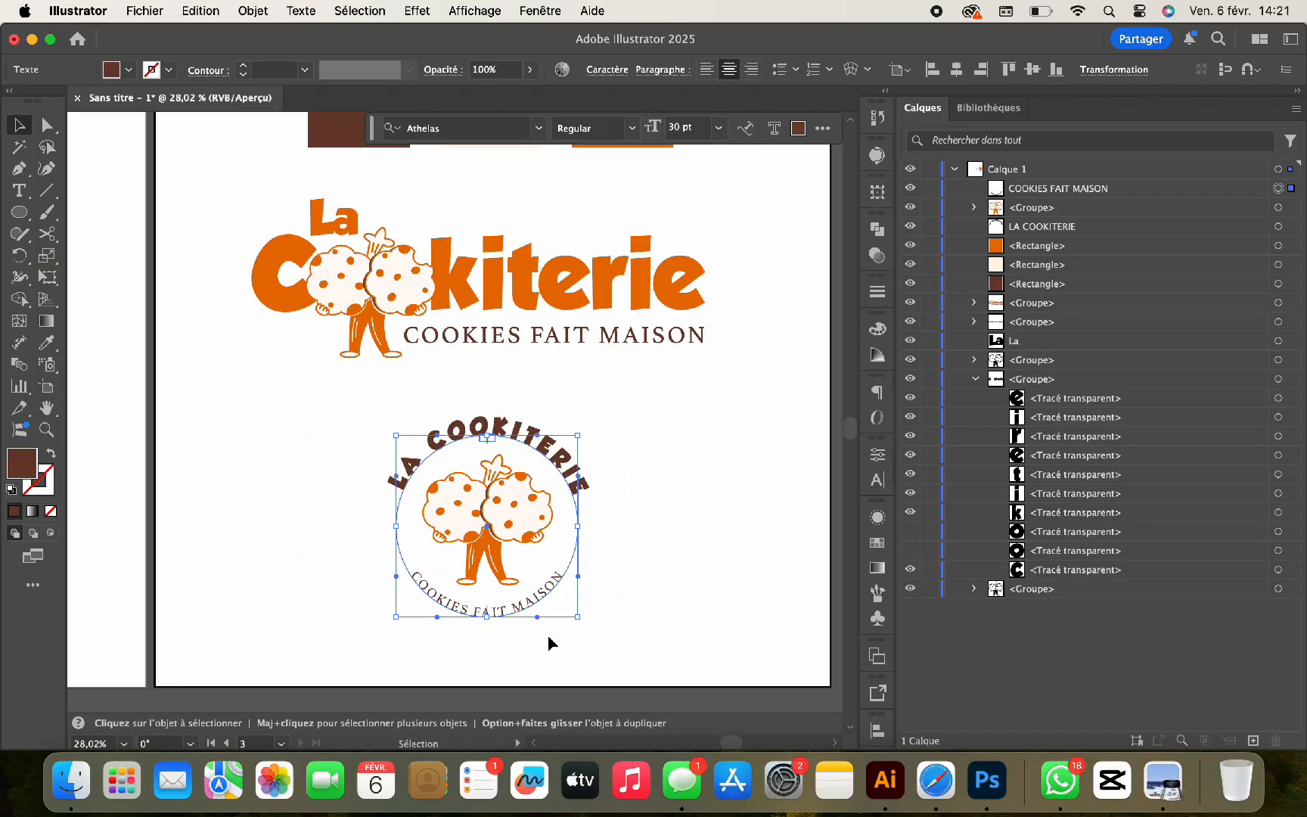
left_click(549, 636)
left_click_drag(589, 627, 364, 402)
scroll(364, 402, "down", 1)
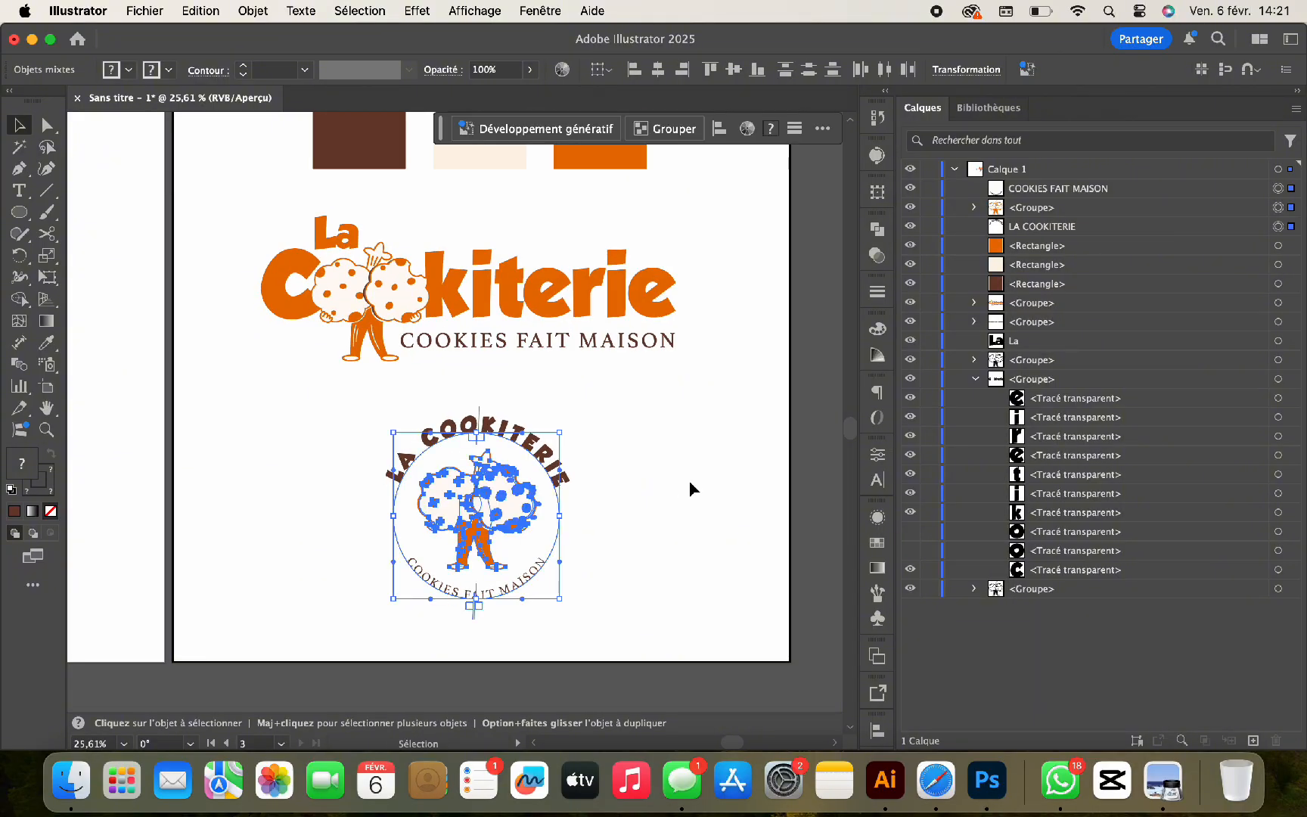
key("ctrl+shift+a")
key("ctrl+alt+0")
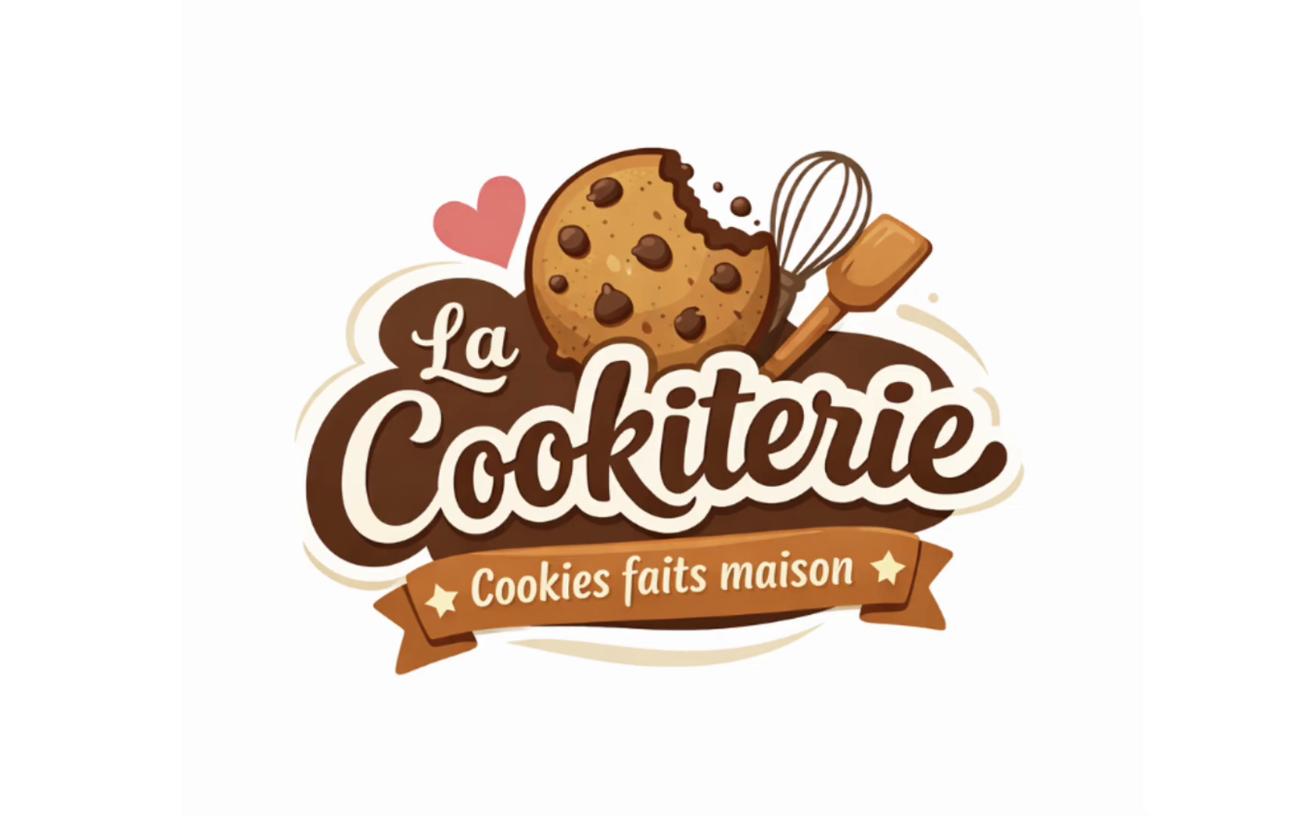